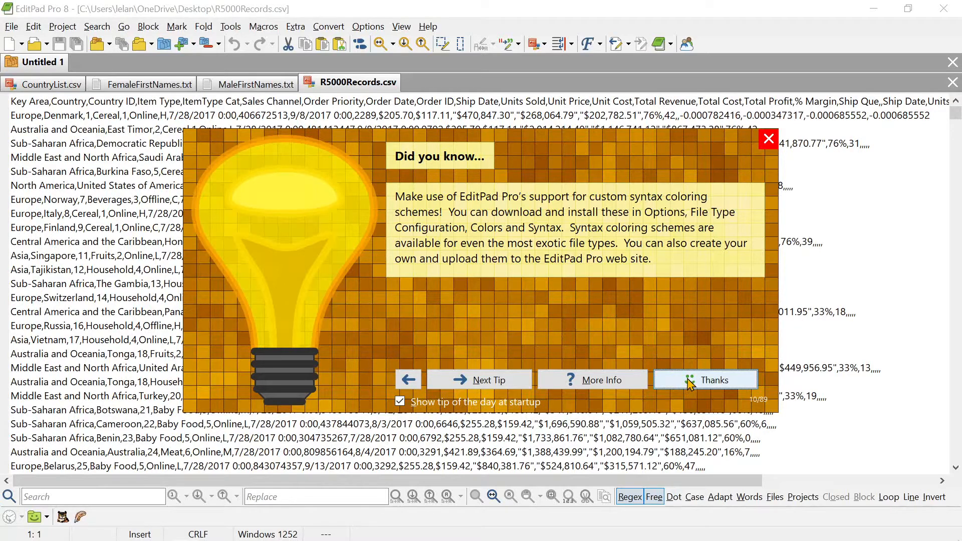
Step: Dismiss the Tip of the Day and add leading spaces to line 1 of all four files
click(690, 384)
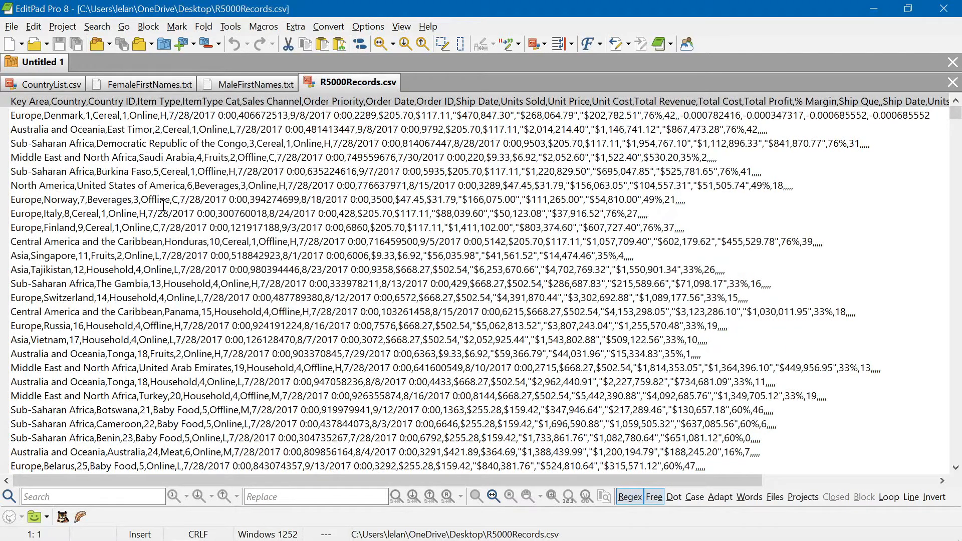
click(73, 85)
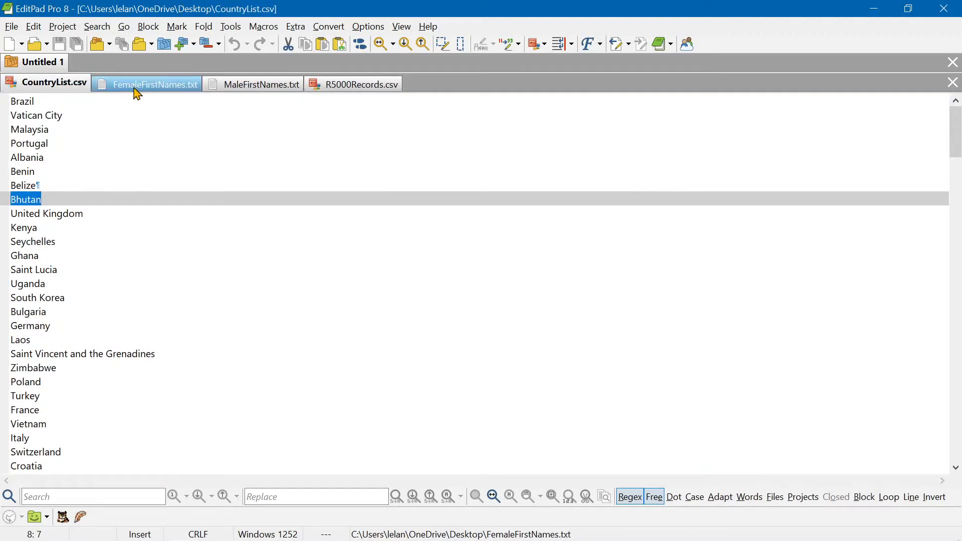
click(137, 93)
click(226, 90)
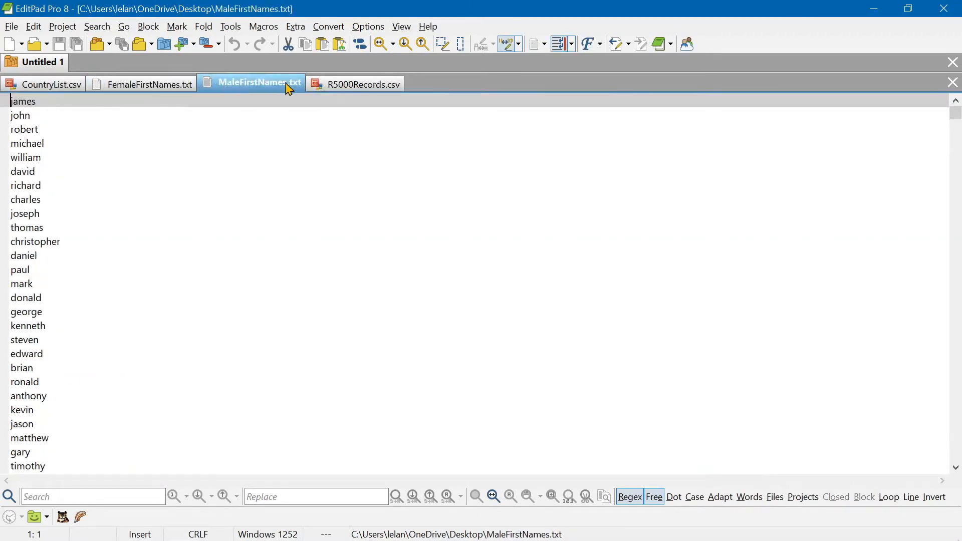
click(350, 89)
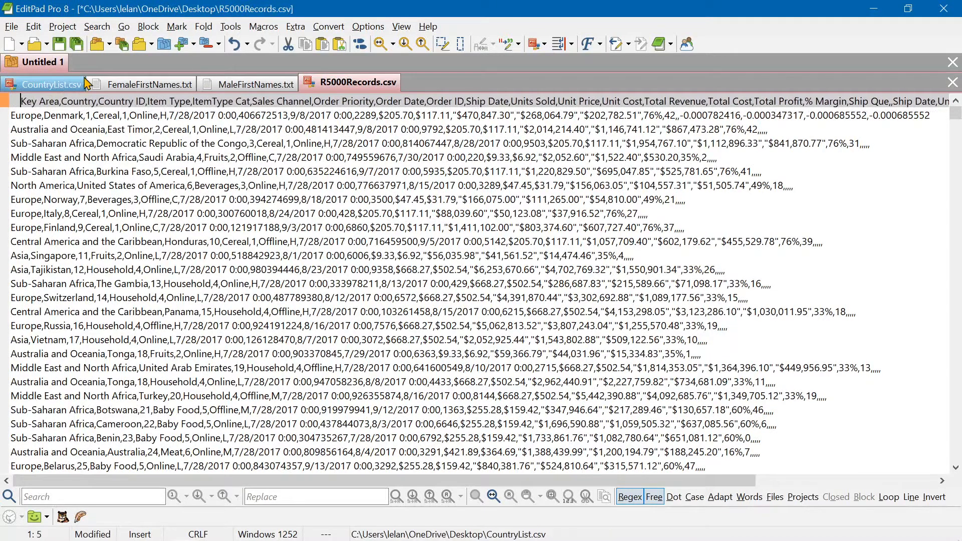
click(122, 85)
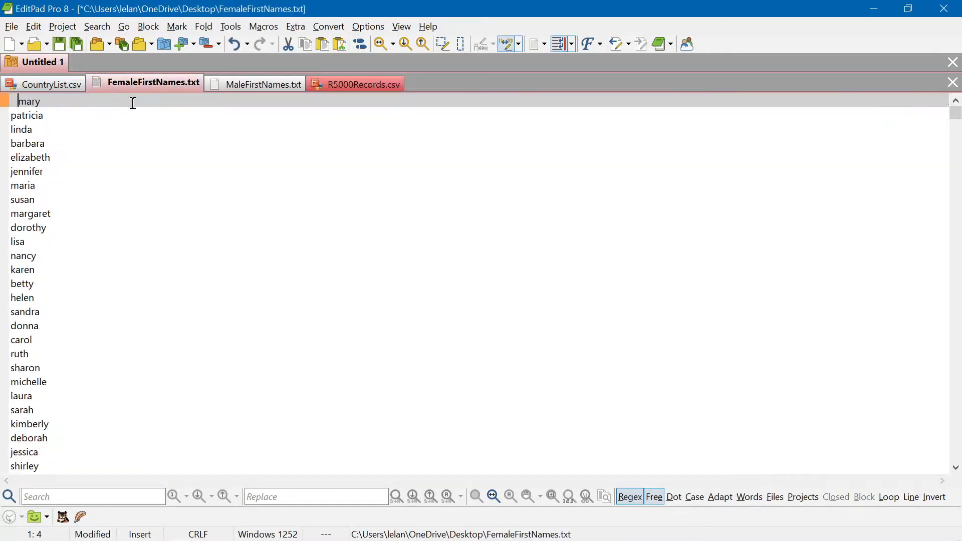
click(245, 85)
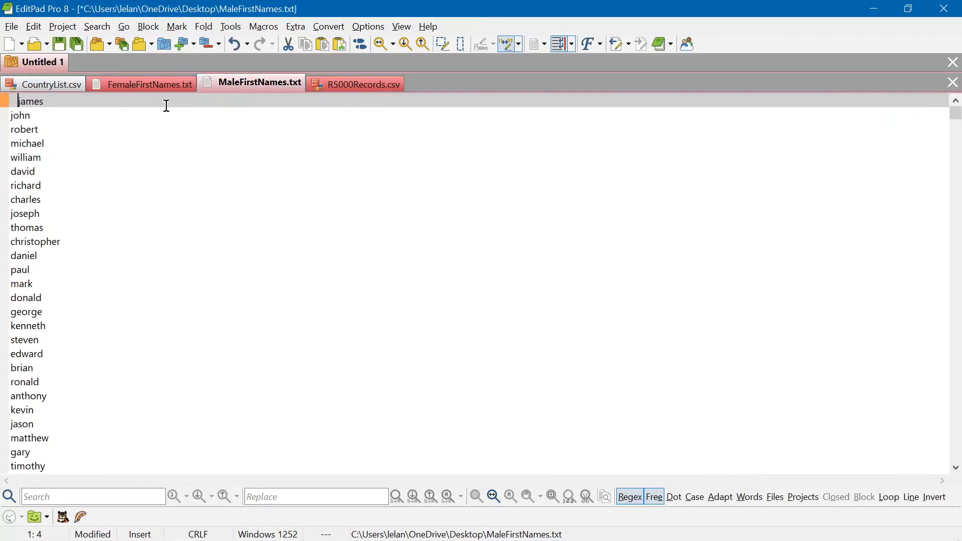
click(325, 84)
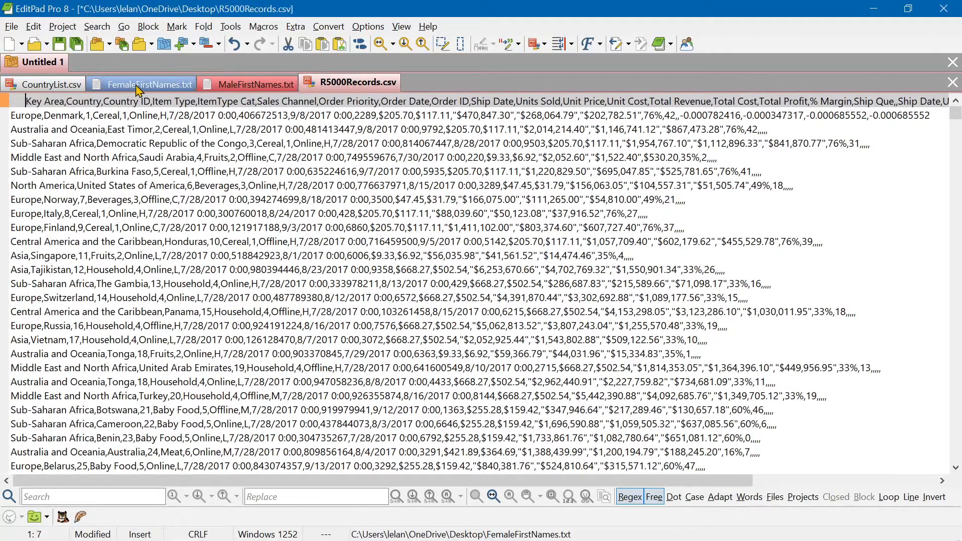
click(65, 86)
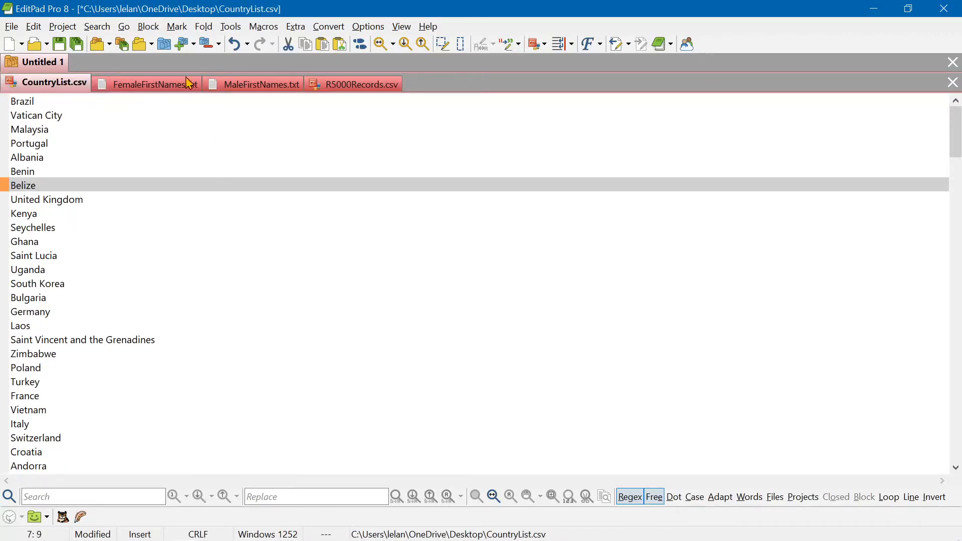
click(11, 26)
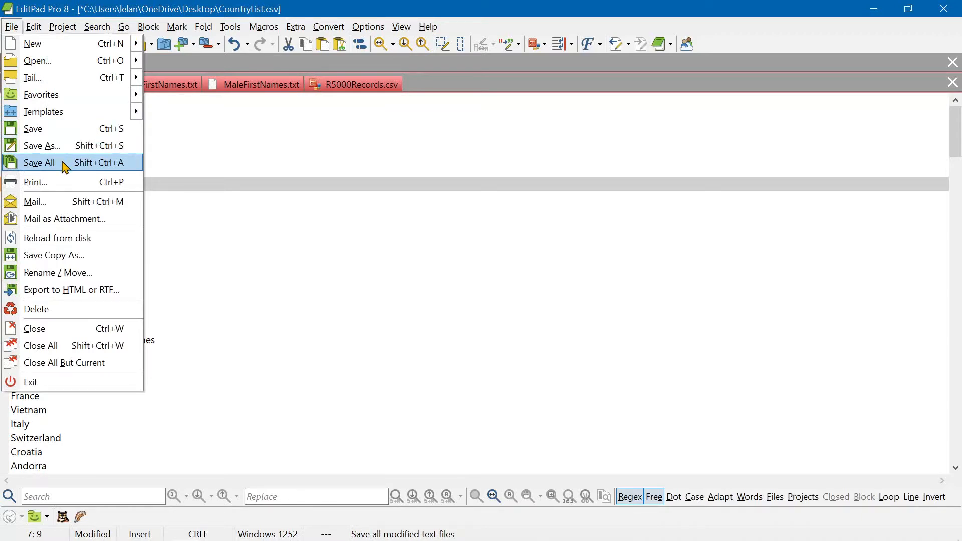
Step: Save all four modified files with Save All, then close all files
click(39, 162)
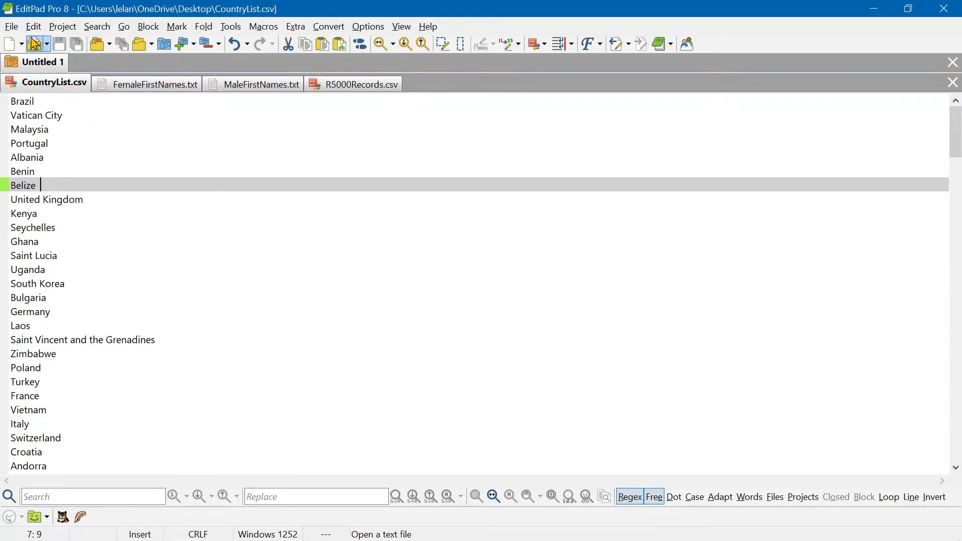
click(11, 27)
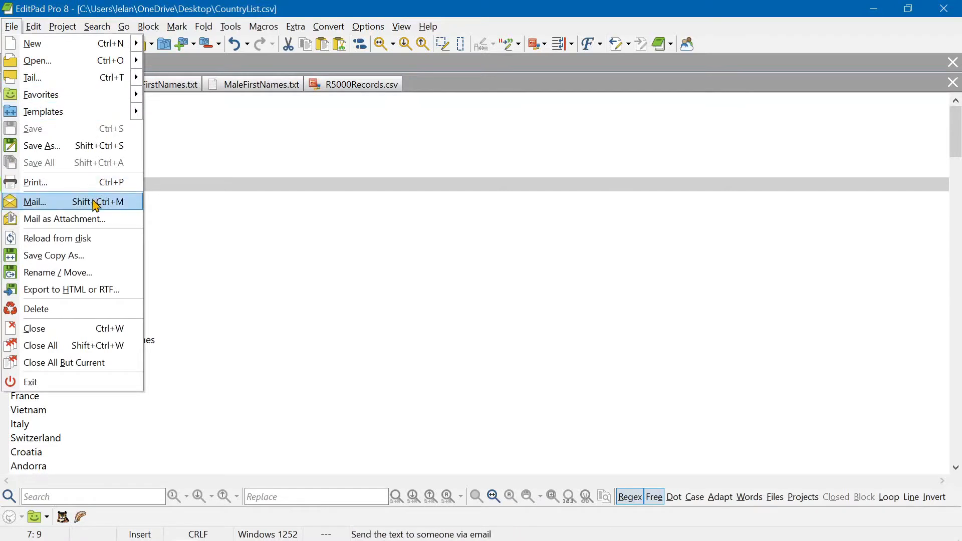
click(80, 346)
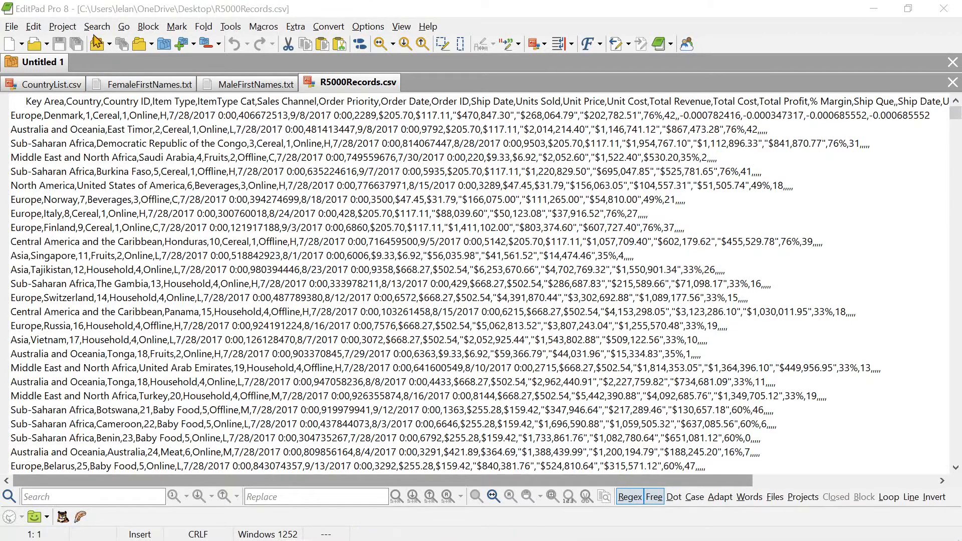
click(63, 27)
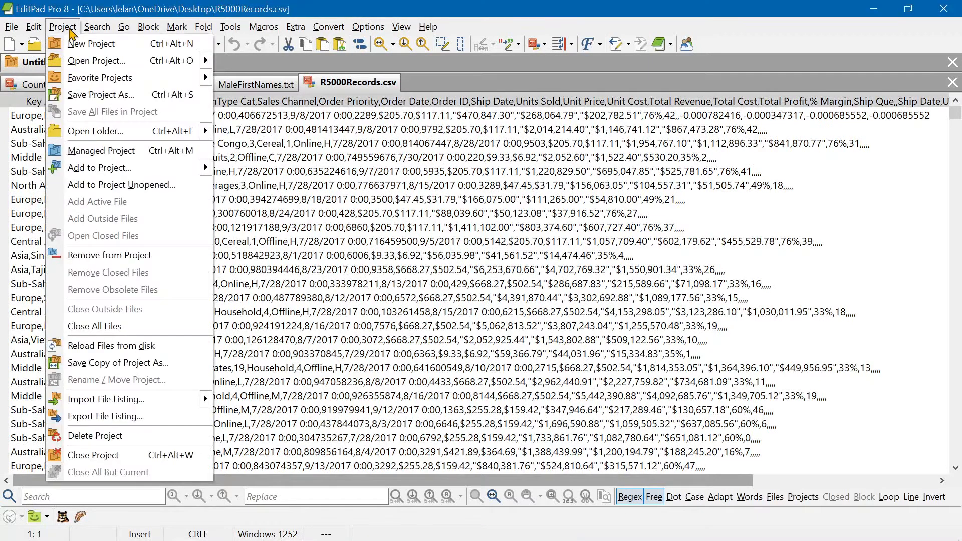
Step: Save the current project to the Desktop as RandomFilesProject
click(89, 96)
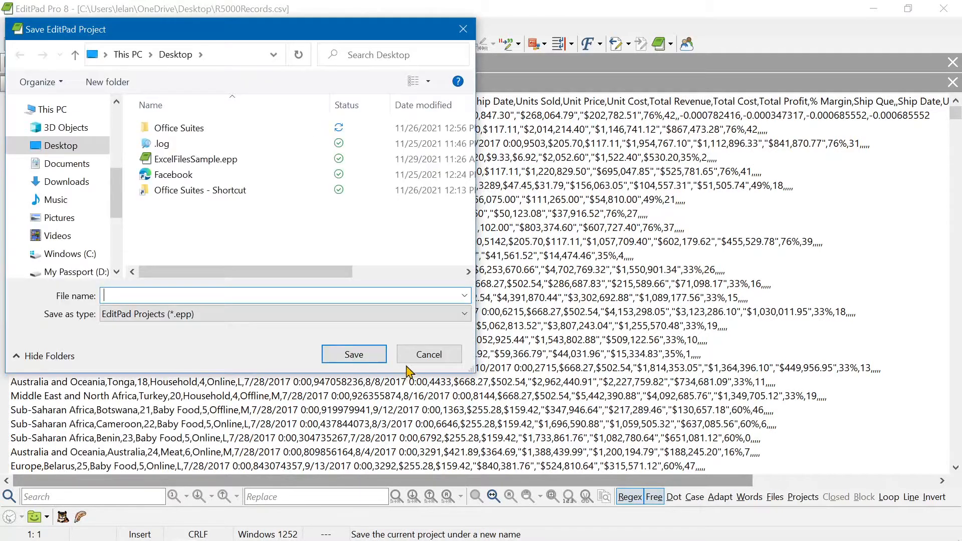
click(419, 359)
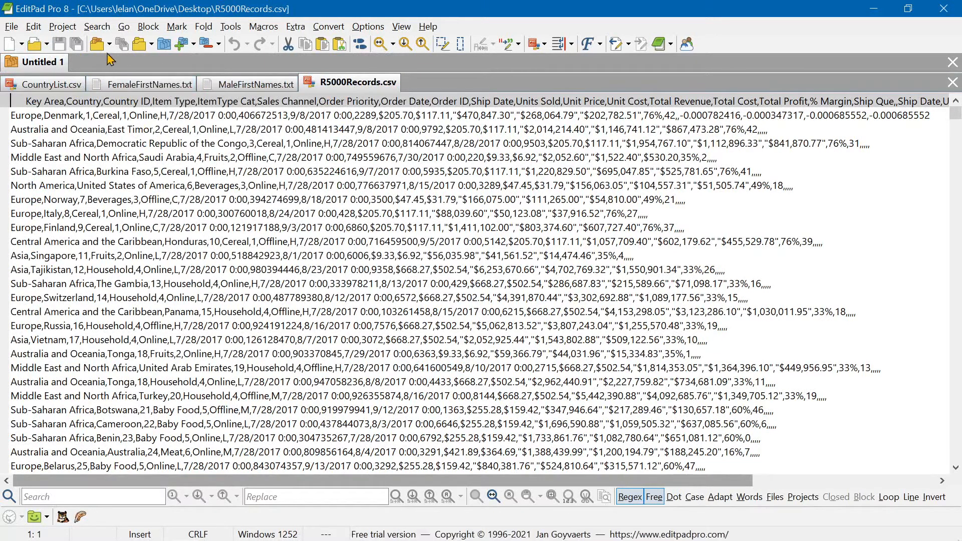
click(63, 27)
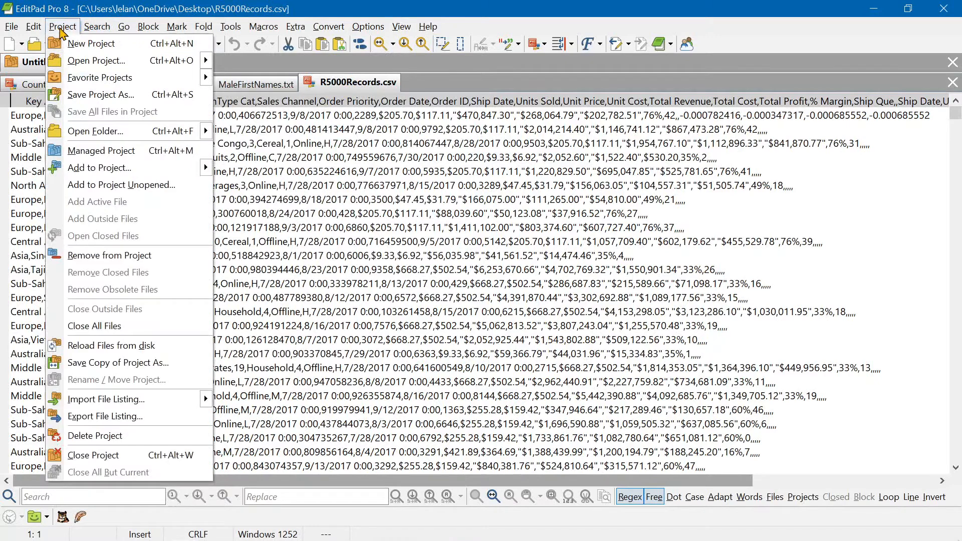
click(88, 95)
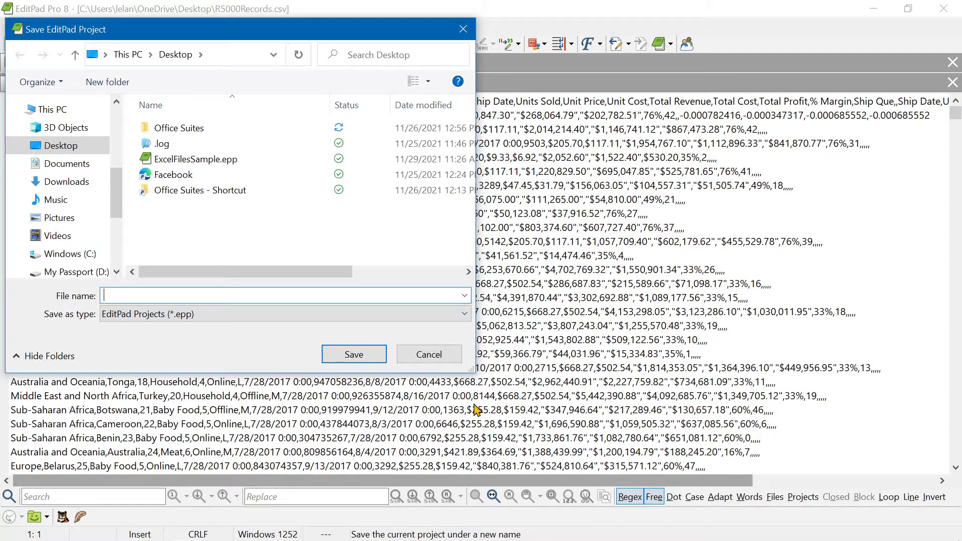
text(RandomFilesProject)
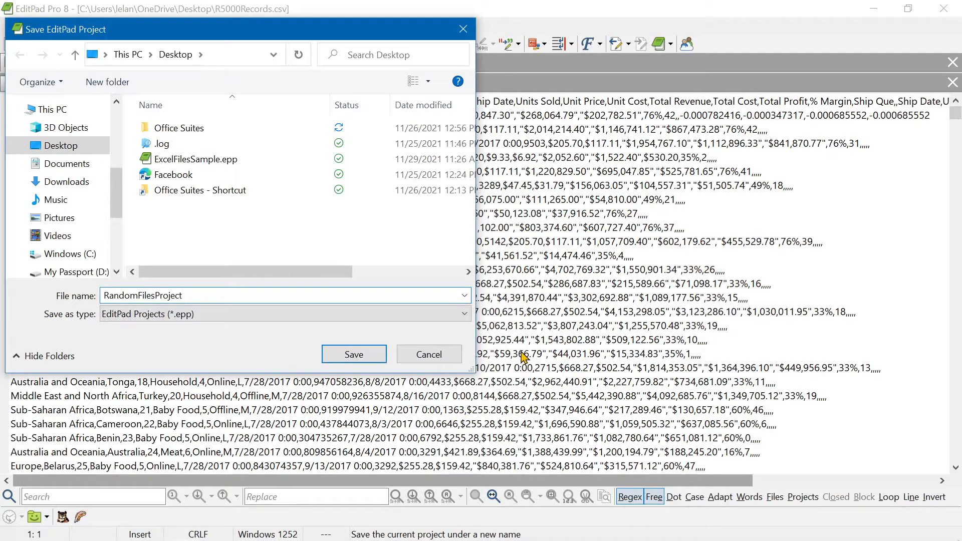
click(354, 355)
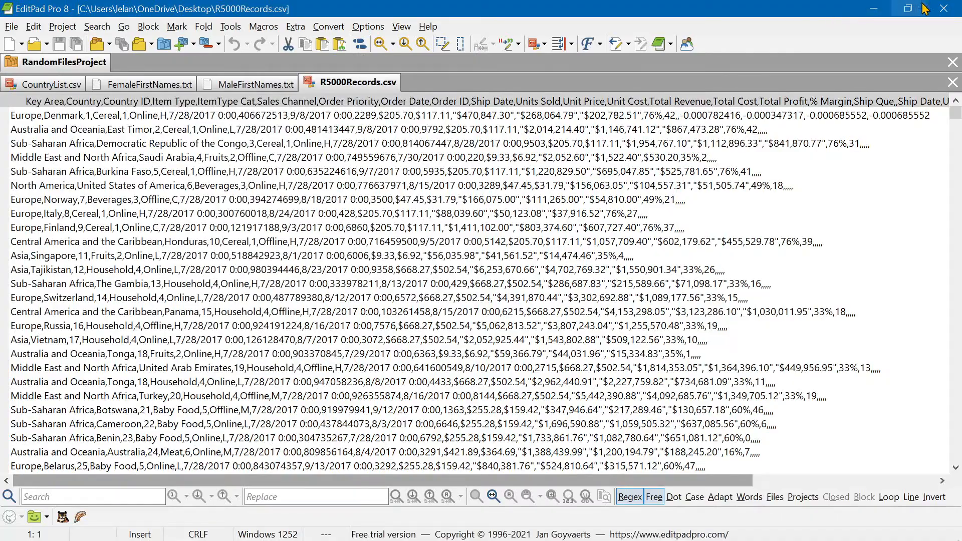
Step: Close EditPad Pro and reopen RandomFilesProject.epp from the Desktop, dismissing the Tip of the Day
click(945, 11)
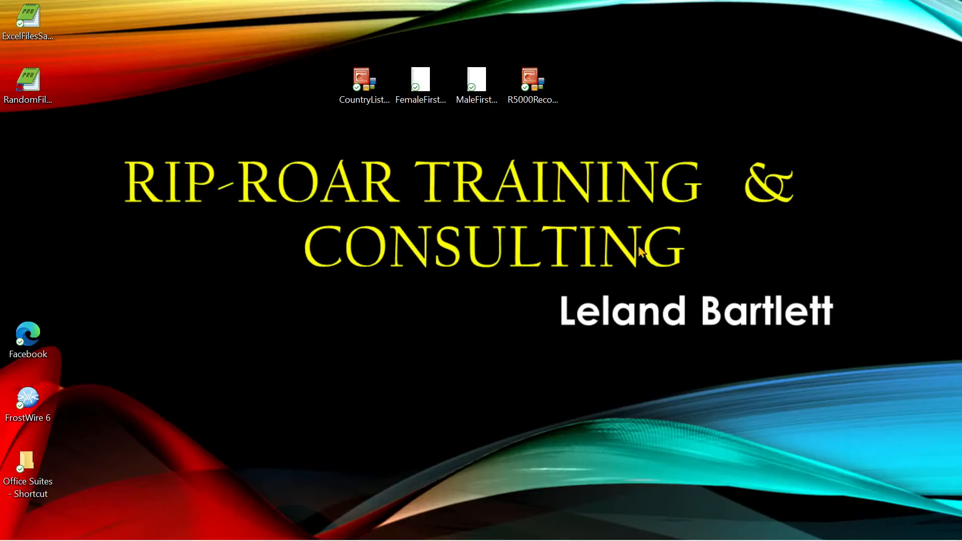
click(52, 96)
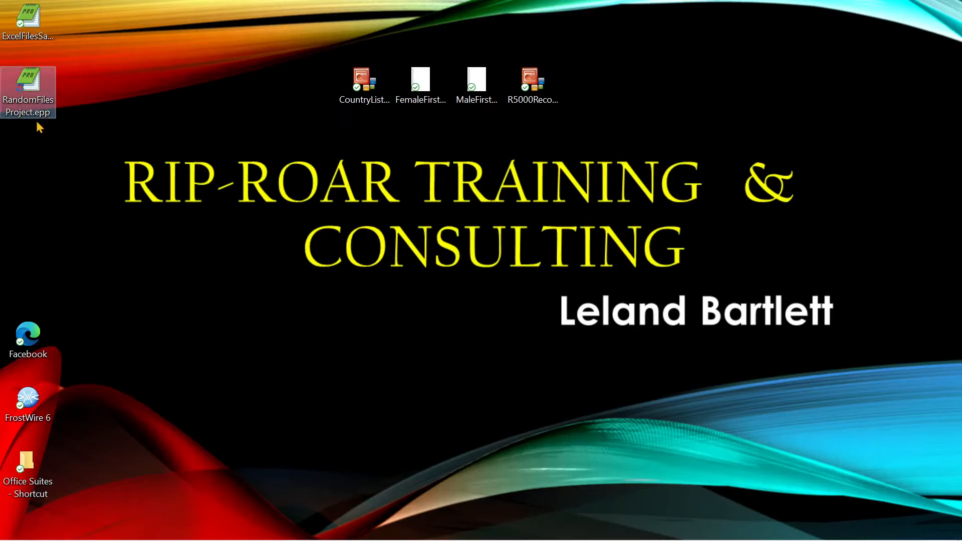
double_click(32, 89)
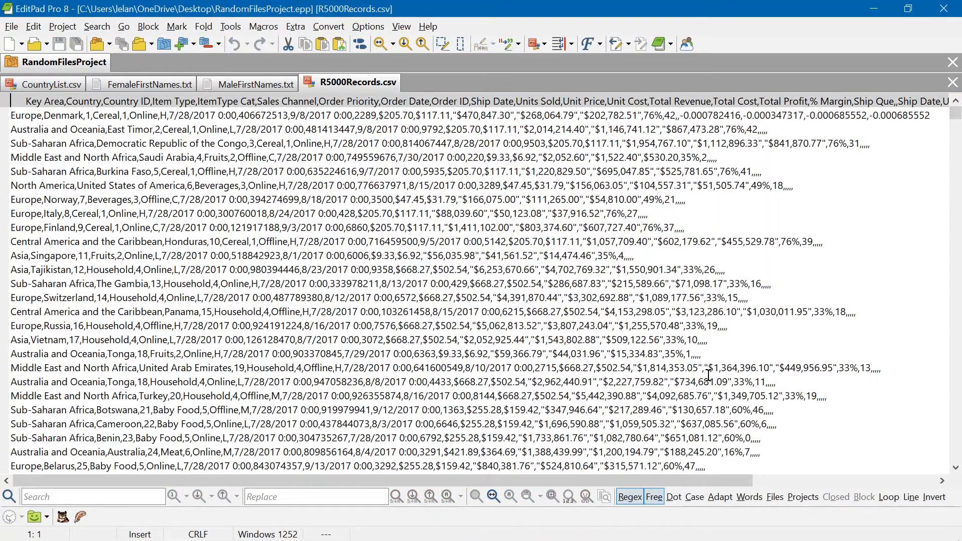
click(710, 379)
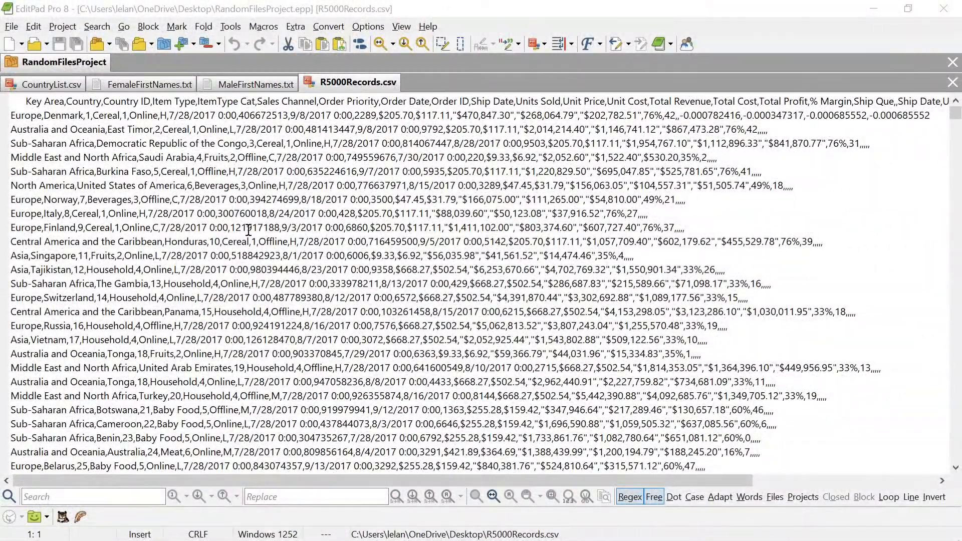
Step: Create a new empty Untitled 1 project alongside RandomFilesProject
click(63, 27)
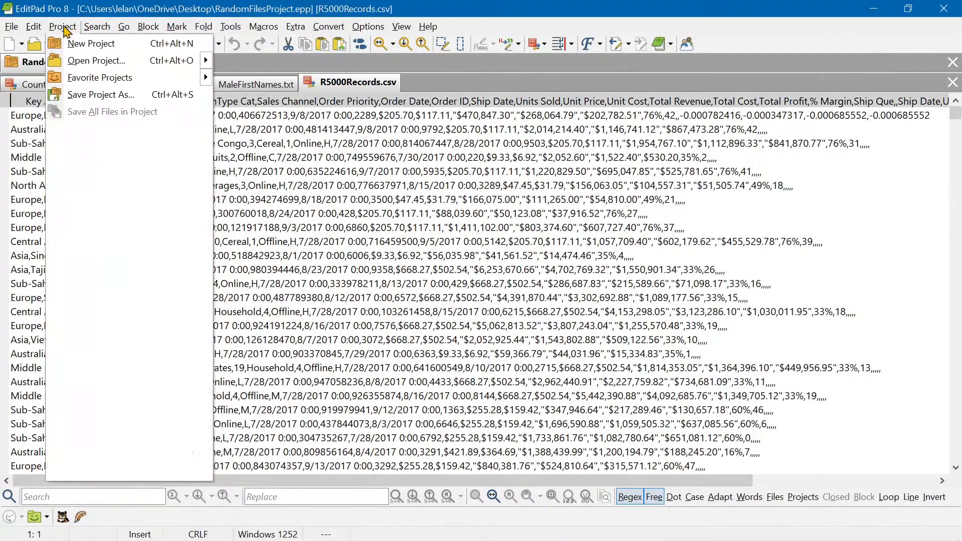
click(75, 43)
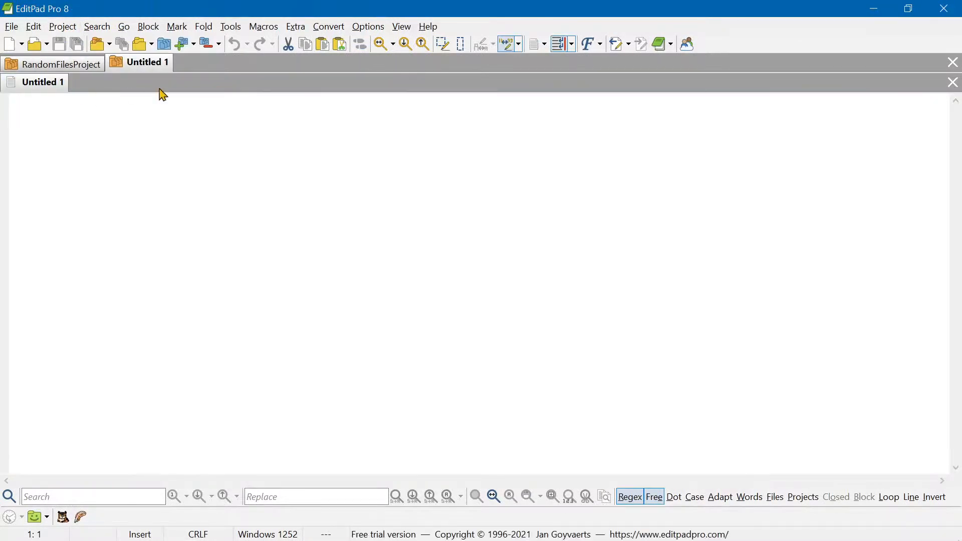
click(57, 62)
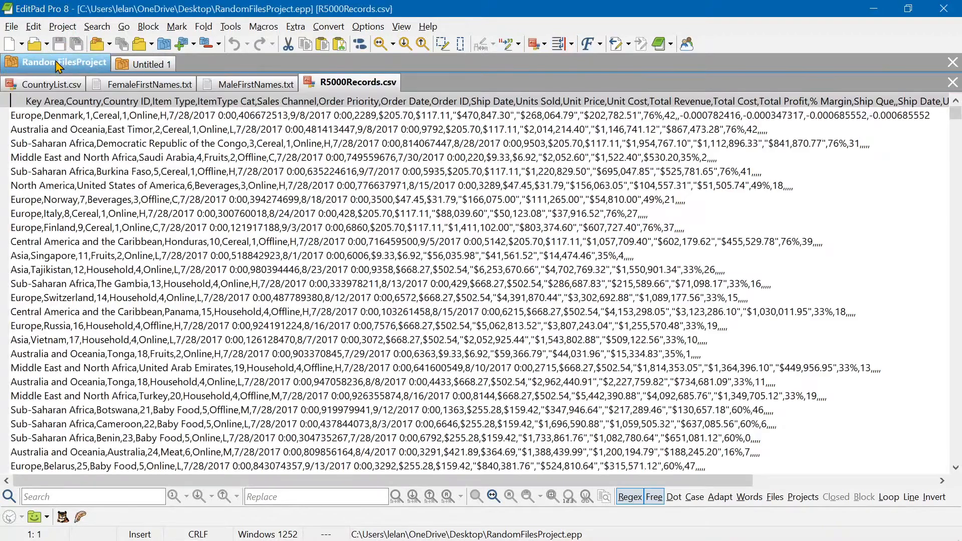
click(160, 69)
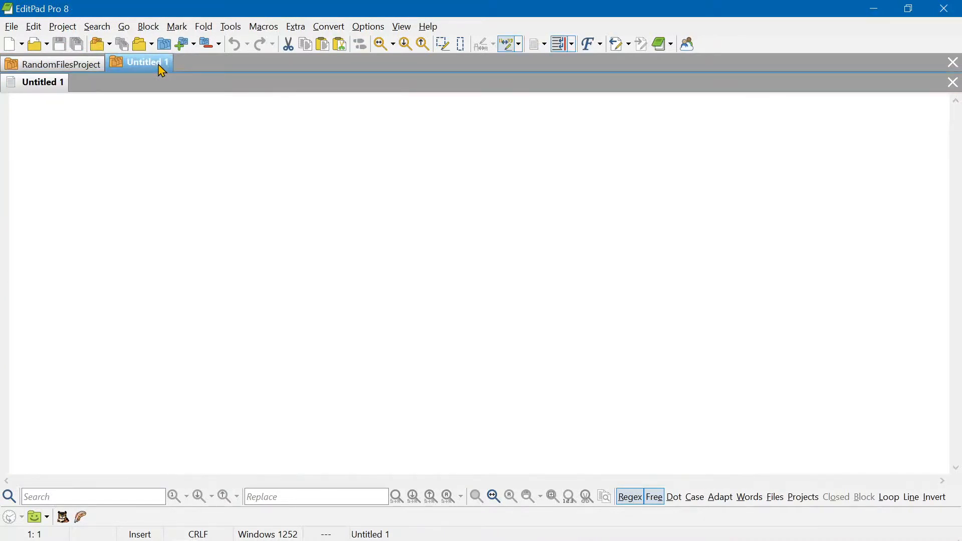
Step: Send the five selected Explorer log files to EditPad Pro 8, acknowledging the read-only notice
key(alt+Tab)
key(alt+Tab)
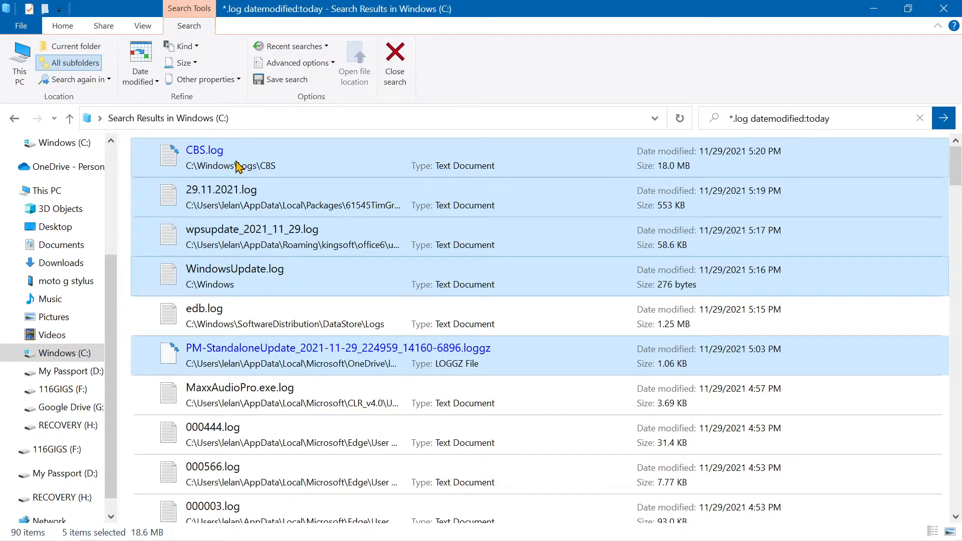
right_click(246, 356)
mouse_move(321, 225)
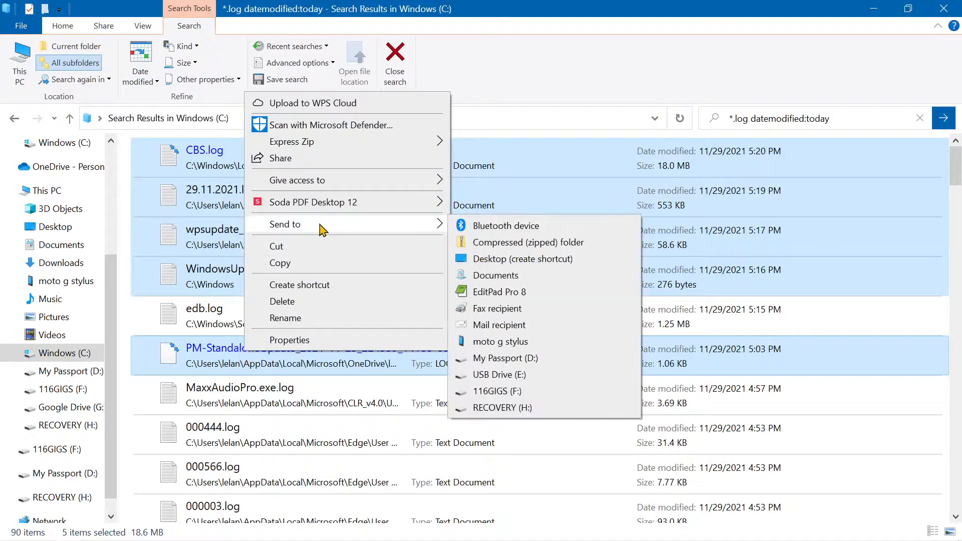
click(472, 295)
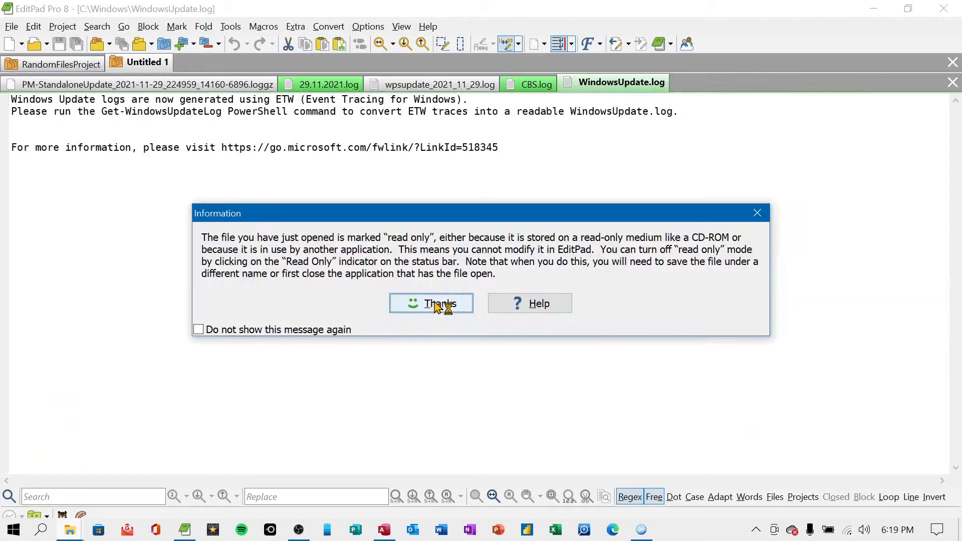
click(434, 303)
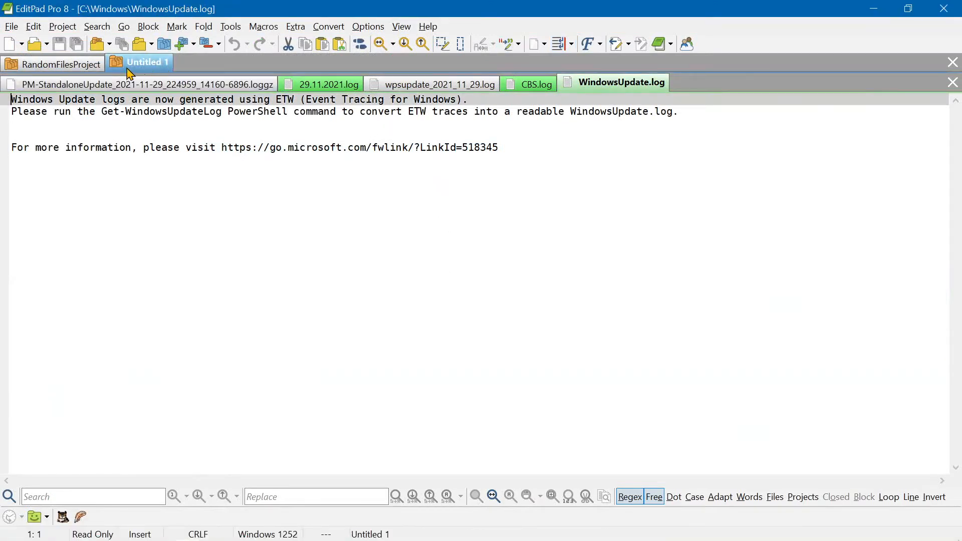
Step: Save the log-files project to the Desktop as LogFilePorject
click(89, 68)
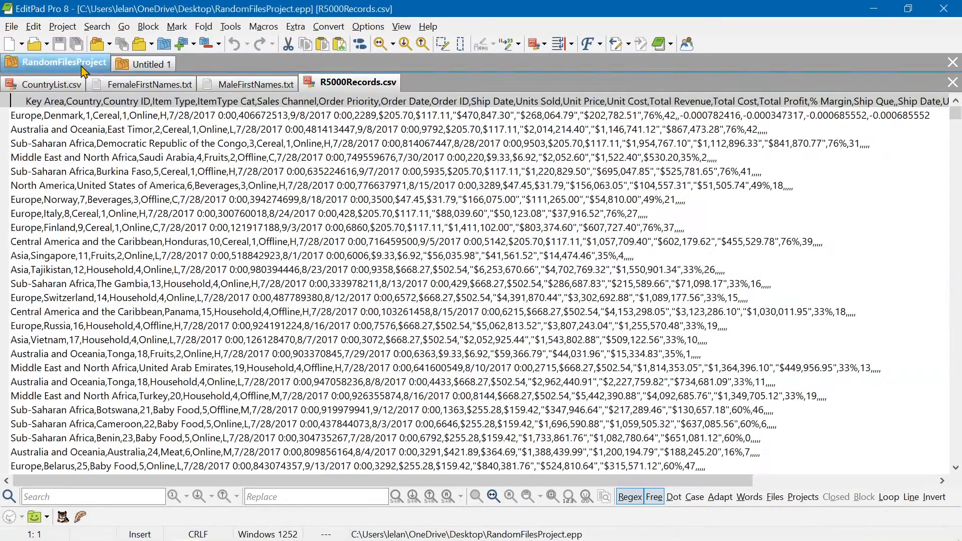
click(152, 68)
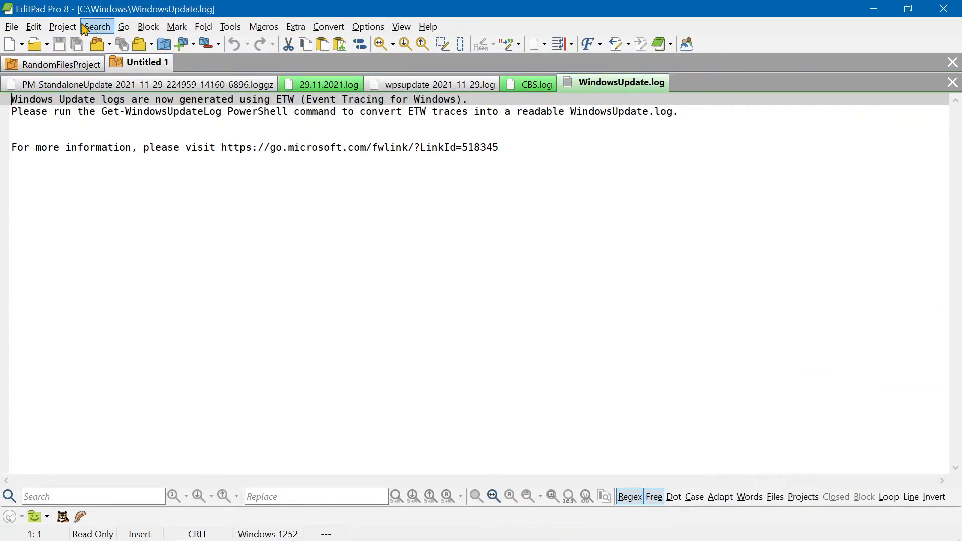
click(64, 28)
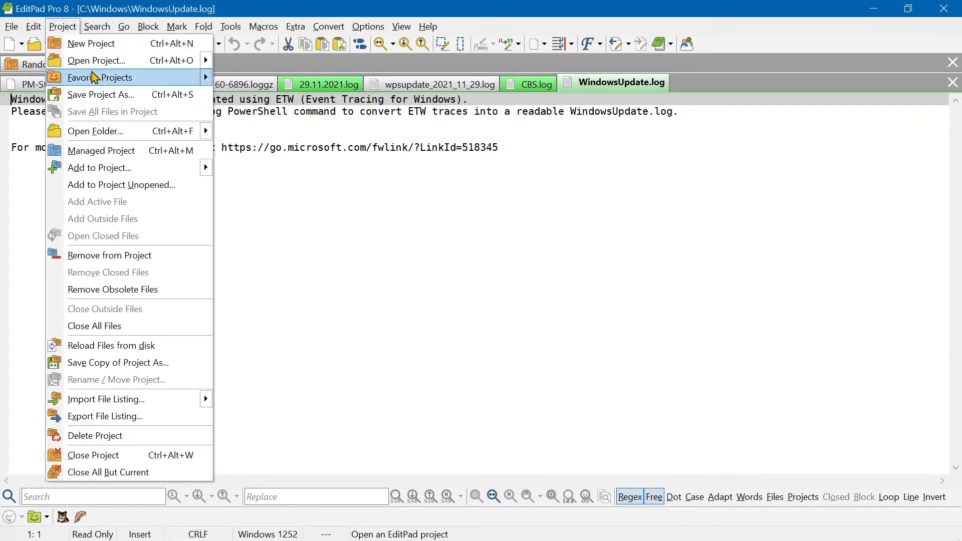
click(100, 94)
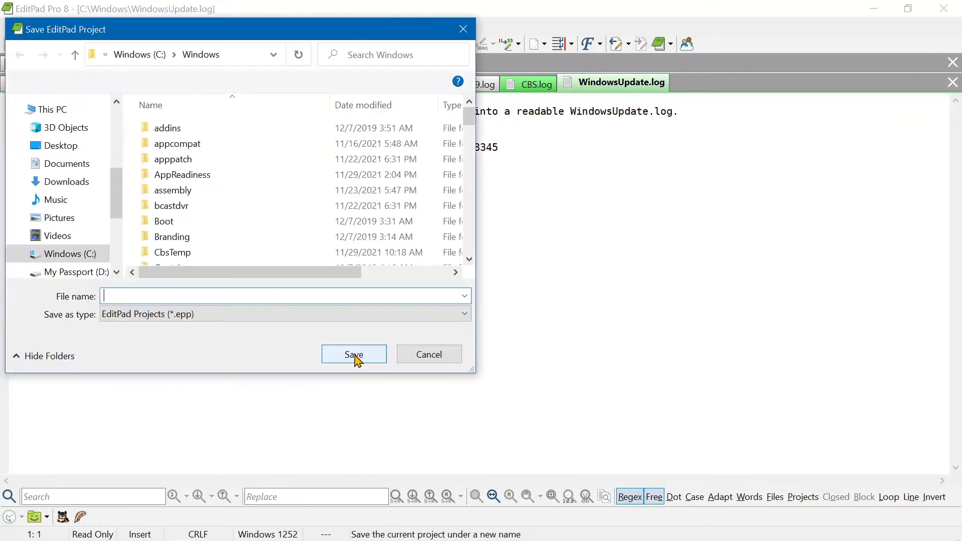
text(LogFilePorject)
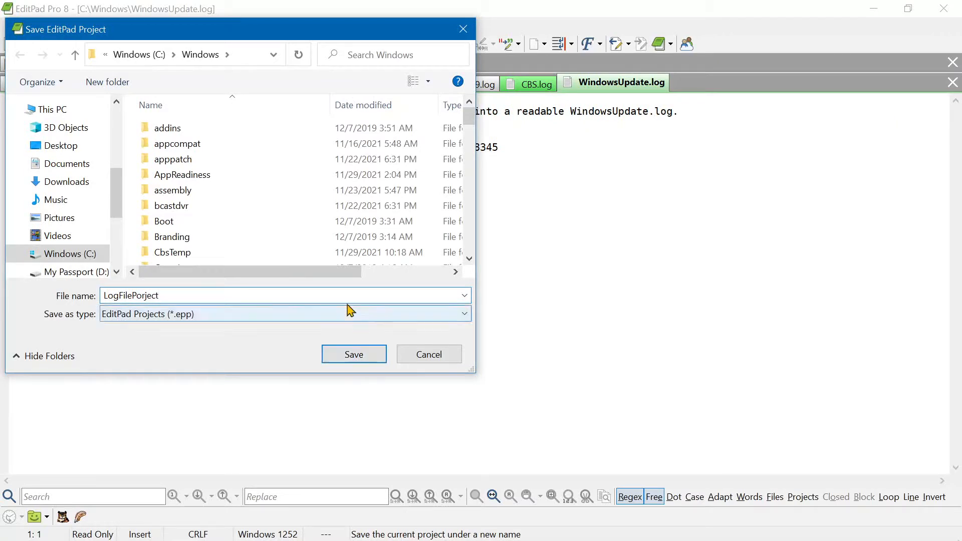
click(88, 150)
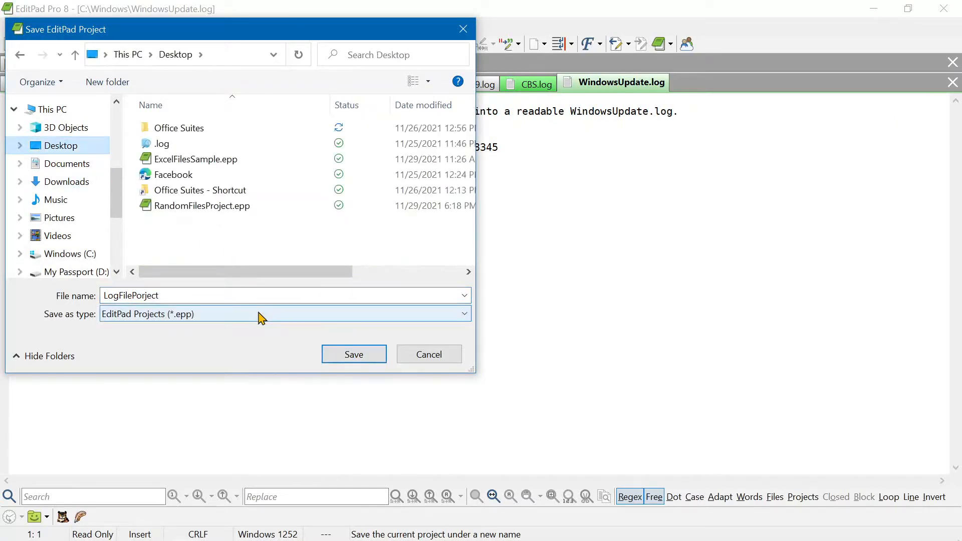
click(344, 355)
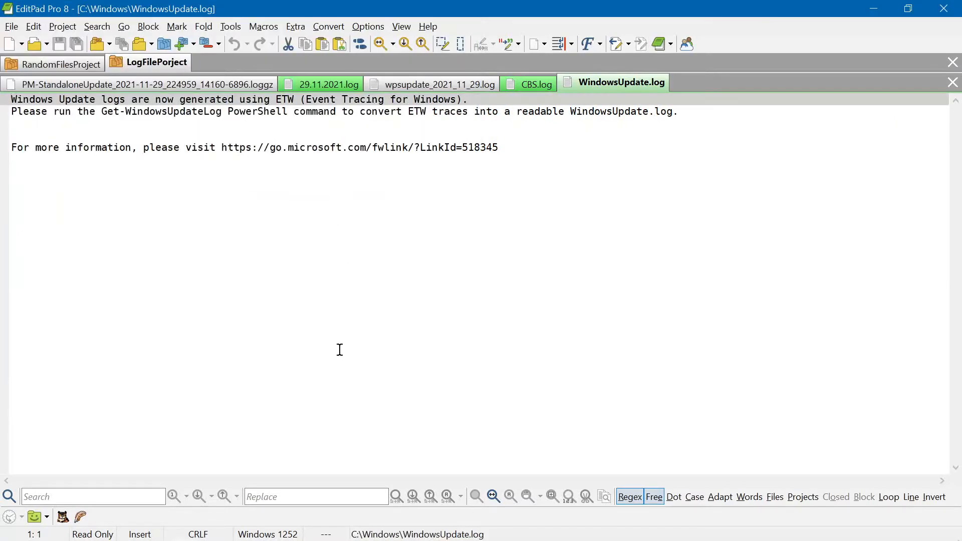
Step: Close EditPad Pro and reopen LogFilePorject.epp from the desktop, dismissing the tip dialog
click(942, 14)
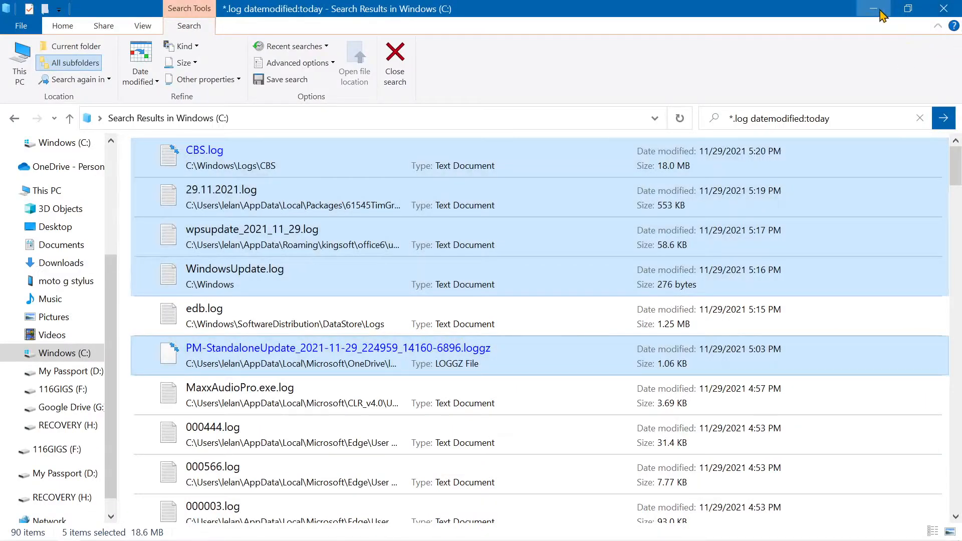
click(881, 12)
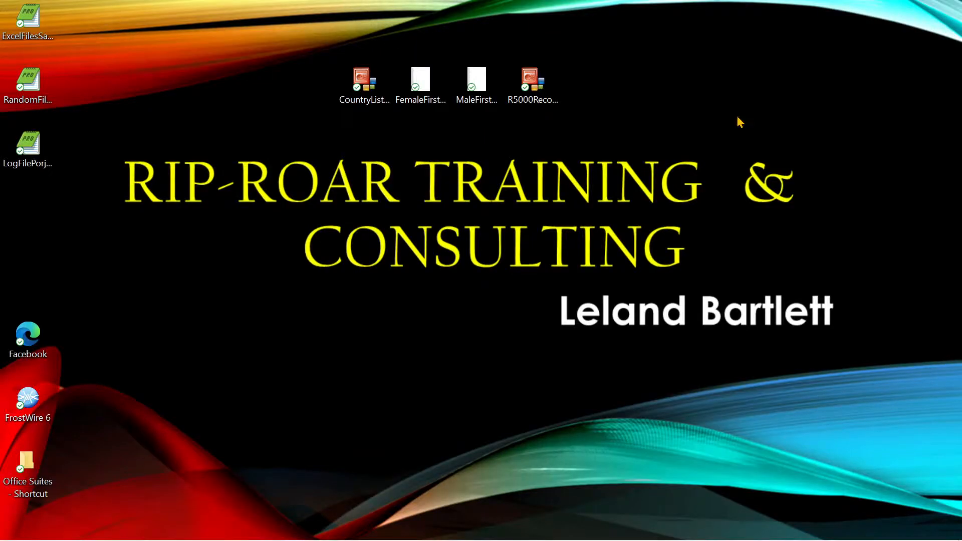
click(41, 160)
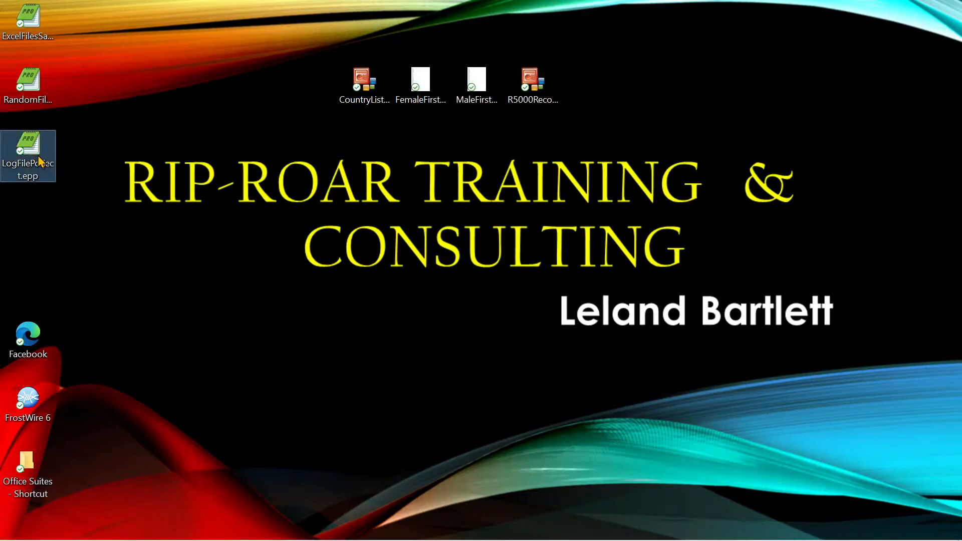
double_click(41, 161)
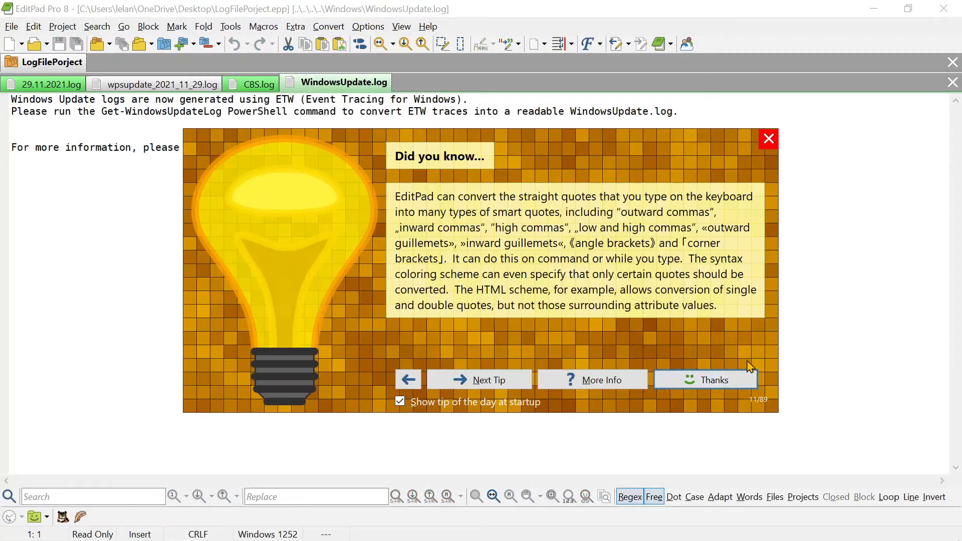
click(729, 382)
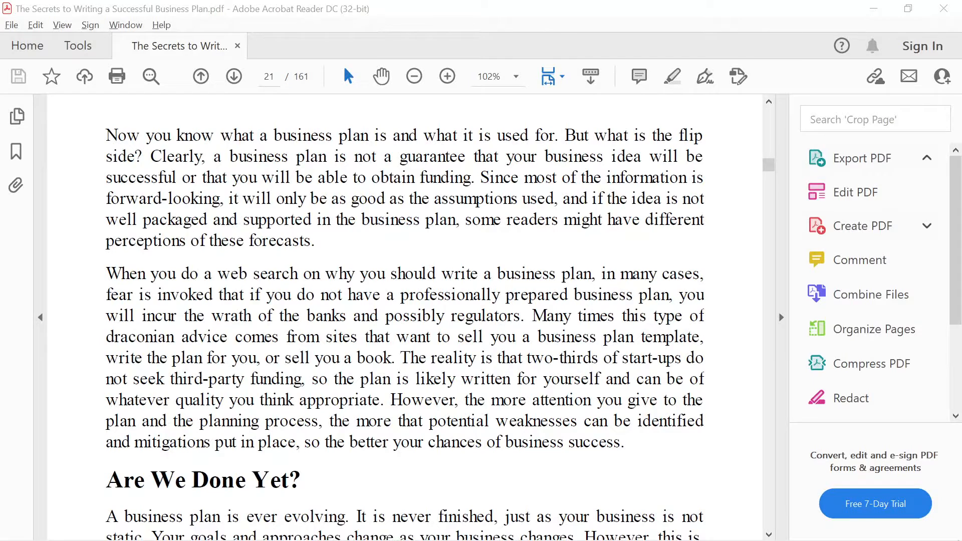
Step: Select and copy the two page-21 paragraphs ending with 'business success.'
drag(106, 134, 630, 443)
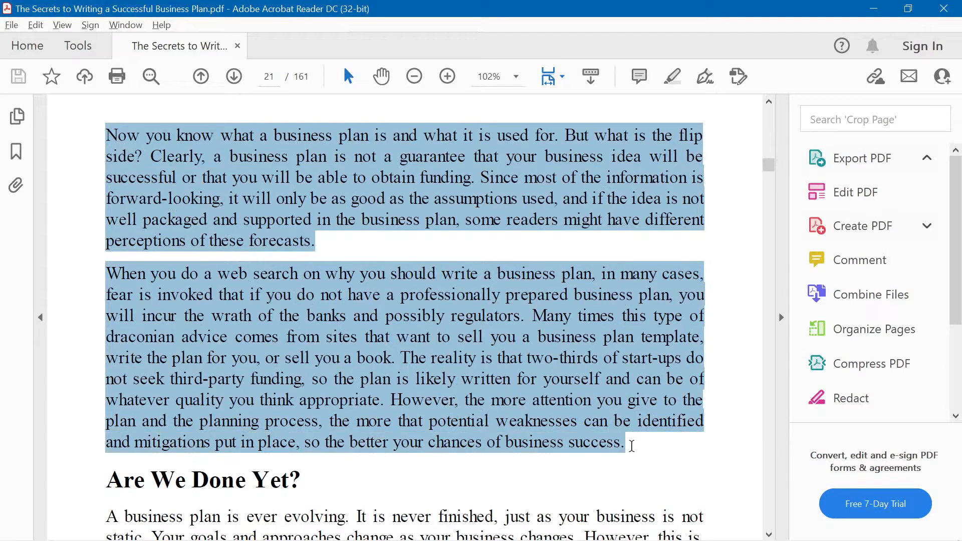
right_click(545, 357)
click(566, 373)
Step: Paste the copied business-plan paragraphs into Word's blank Document1
key(alt+Tab)
key(alt+Tab)
key(alt+Tab)
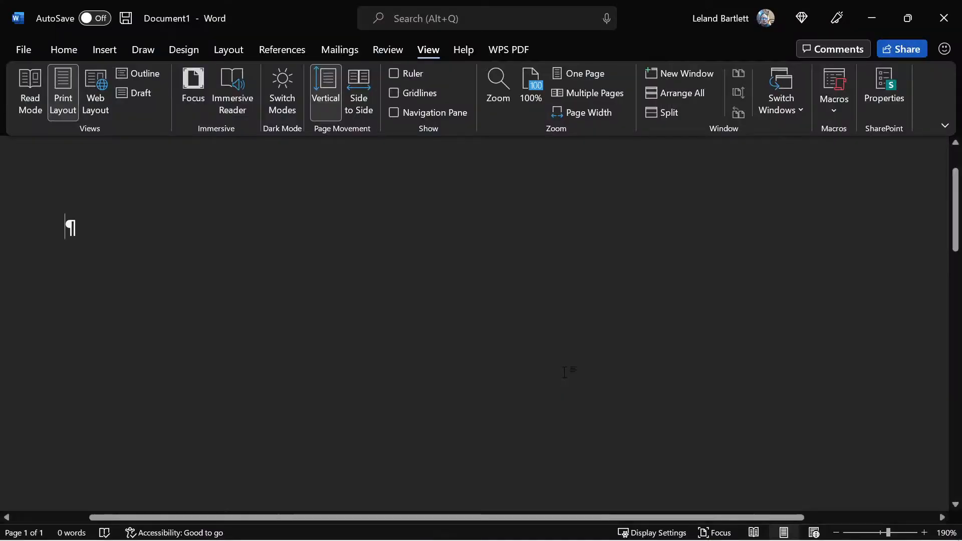
key(ctrl+v)
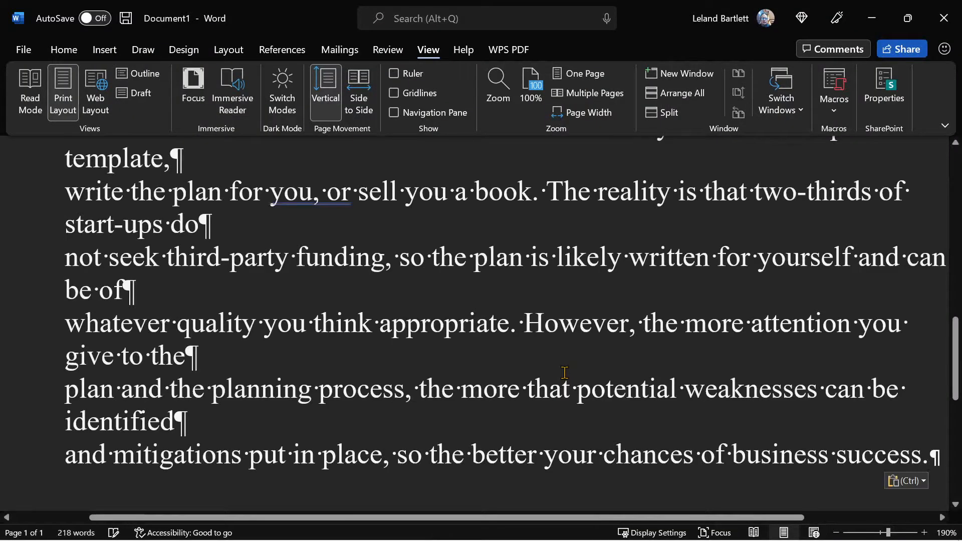
scroll(521, 361, up, 5)
scroll(498, 312, up, 3)
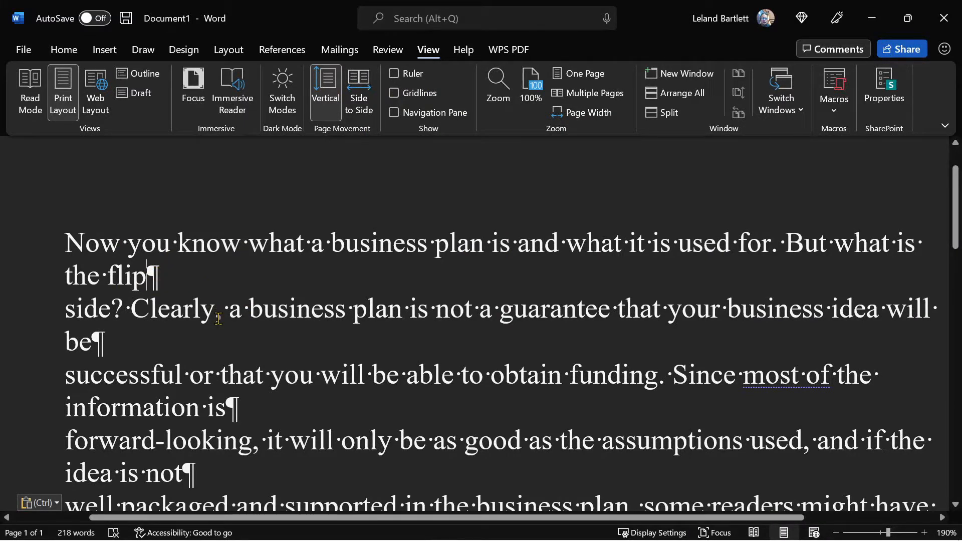
Step: Test joining and re-breaking the hard line break at 'flip', restoring the original word
key(BackSpace)
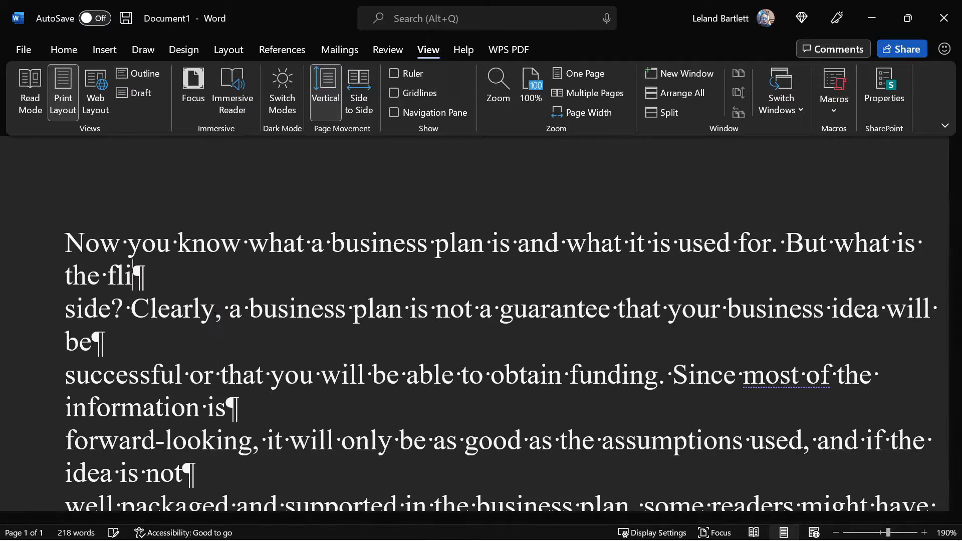
key(Delete)
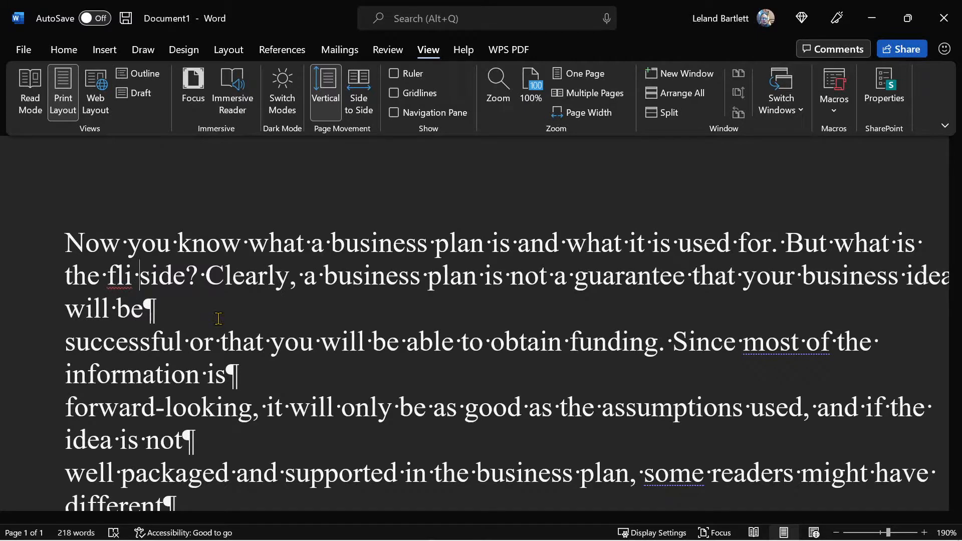
key(BackSpace)
key(Return)
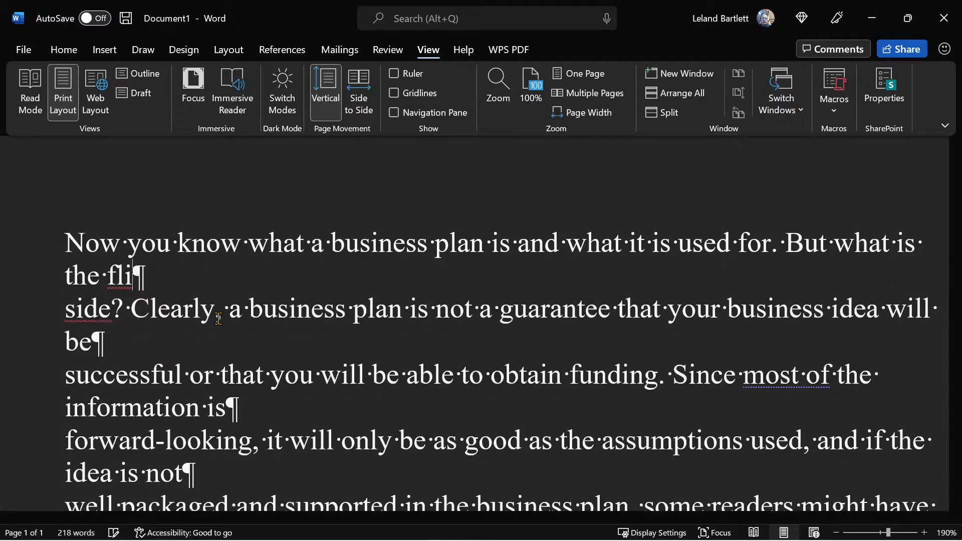
text(p)
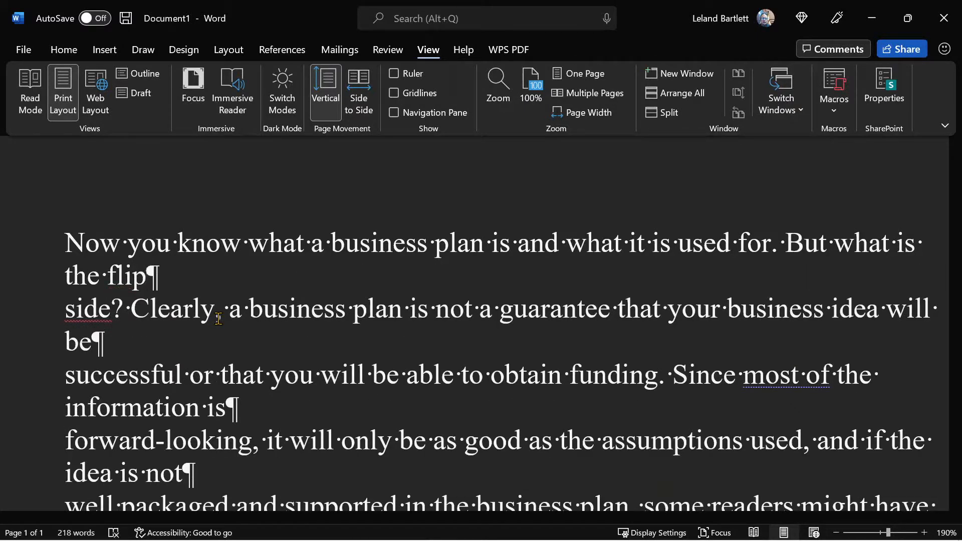
key(alt)
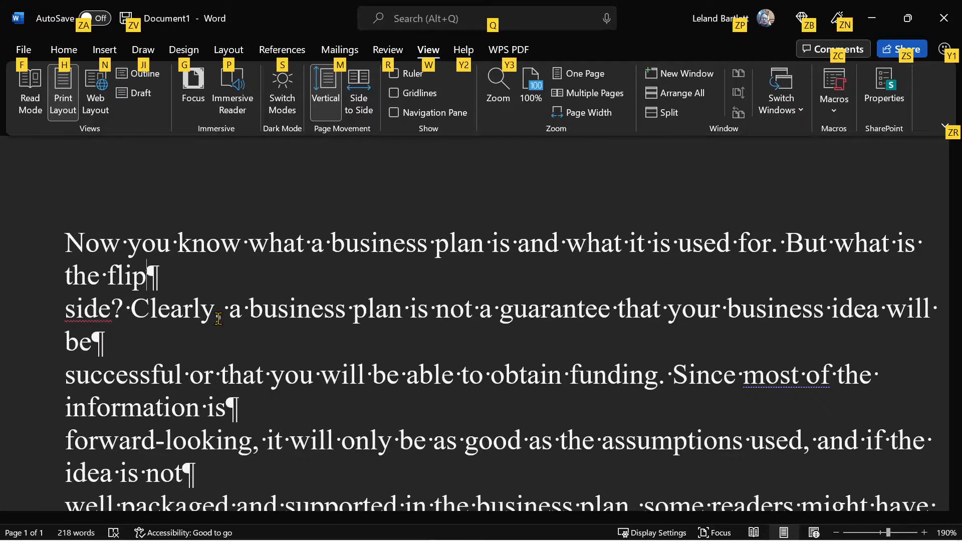
key(alt+Tab)
key(alt+Tab)
key(alt+Tab)
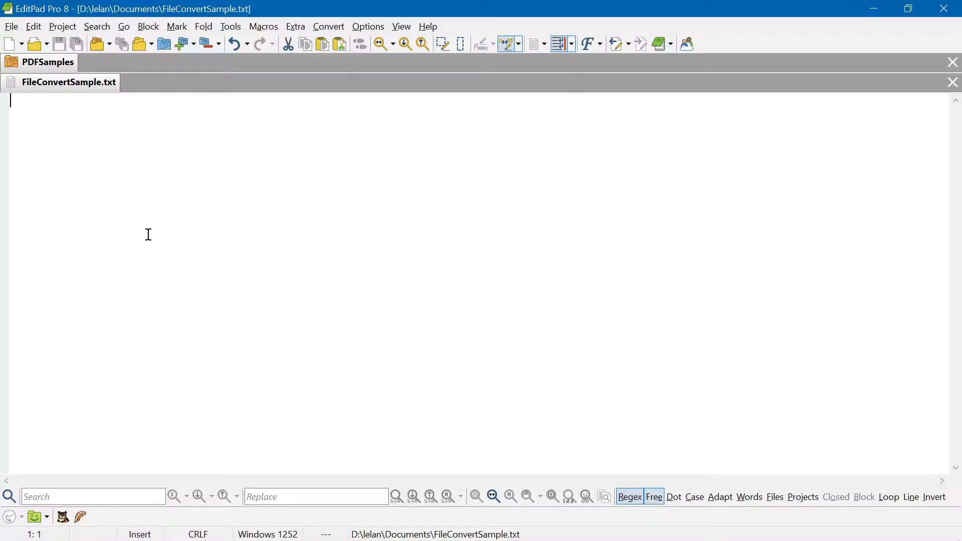
Step: Paste the text into FileConvertSample.txt, apply Line Breaks ⇒ Wrapping, and select all
key(ctrl+v)
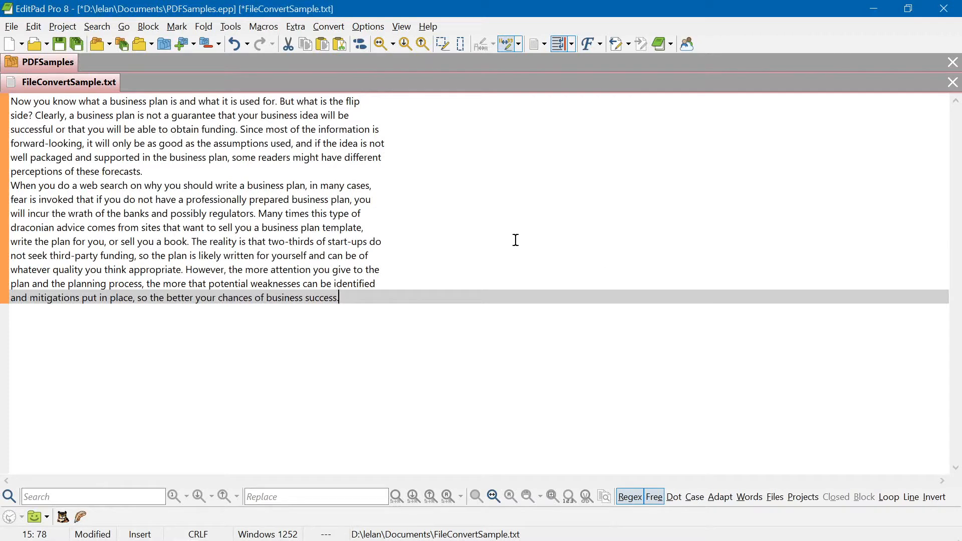
click(328, 26)
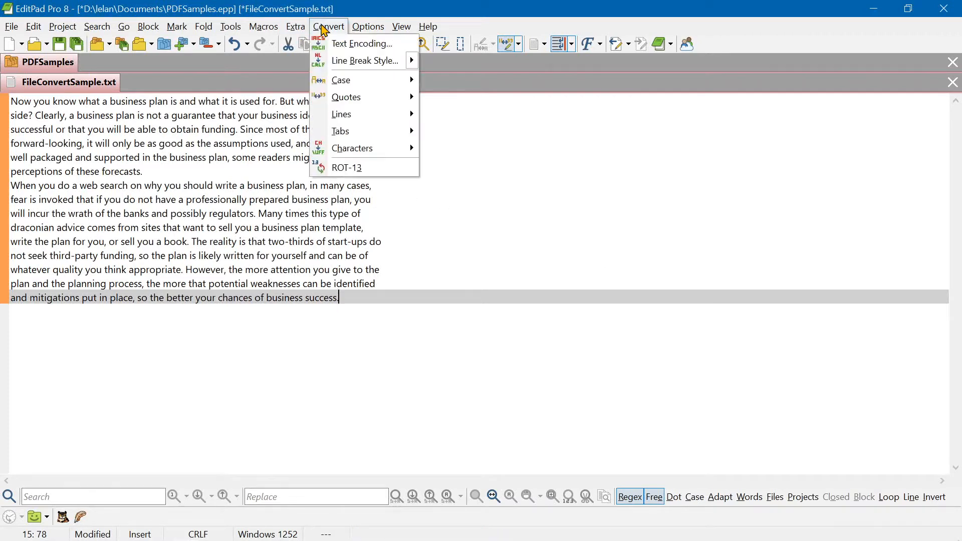
mouse_move(349, 116)
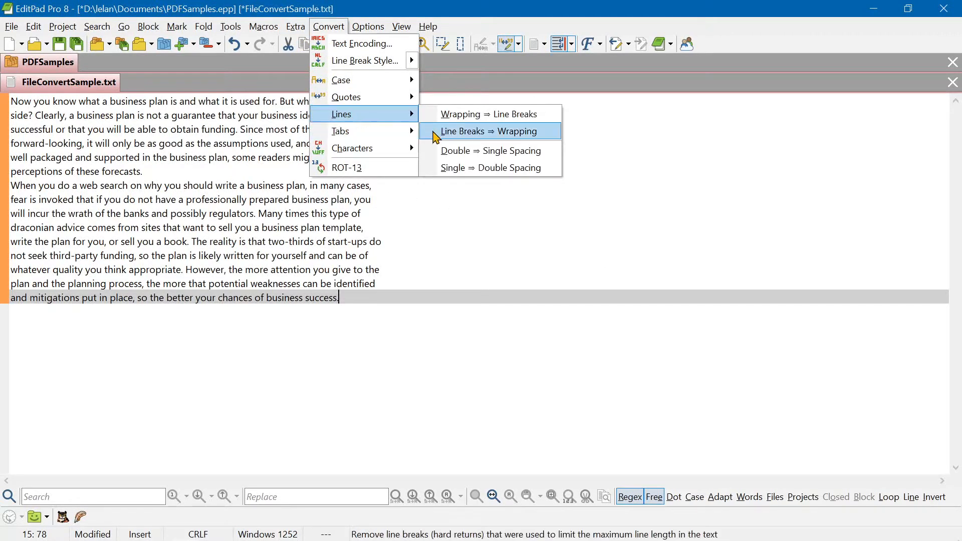
click(518, 137)
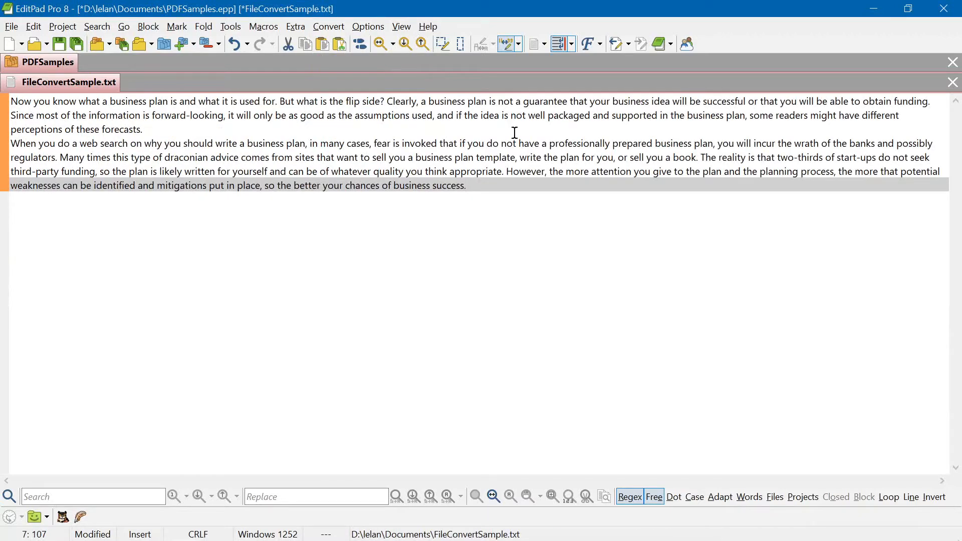
key(ctrl+a)
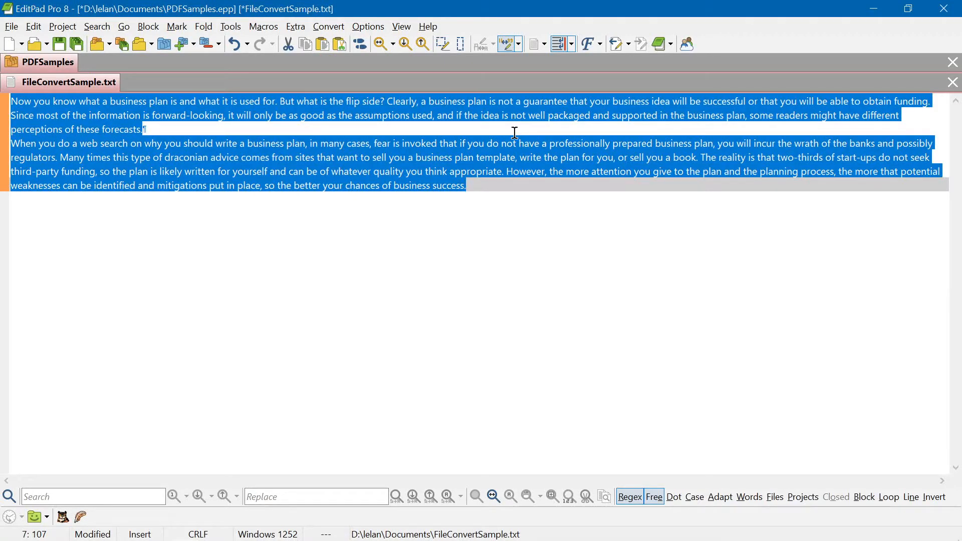
key(alt+Tab)
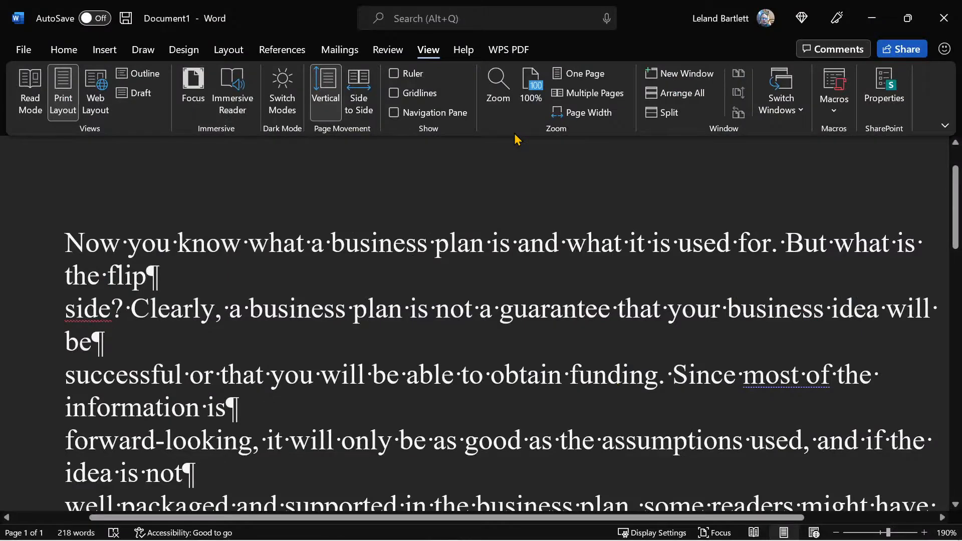
key(ctrl+a)
key(ctrl+c)
key(Delete)
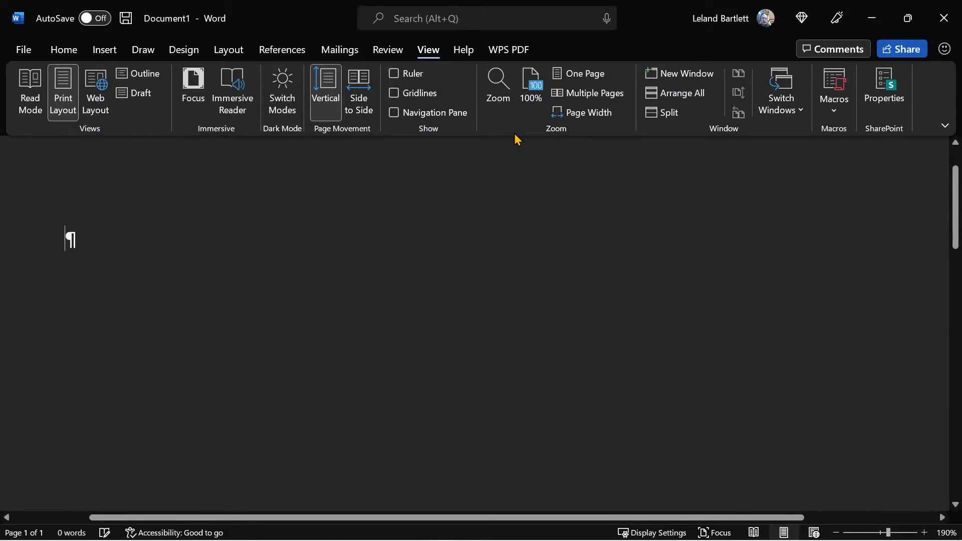
key(ctrl+v)
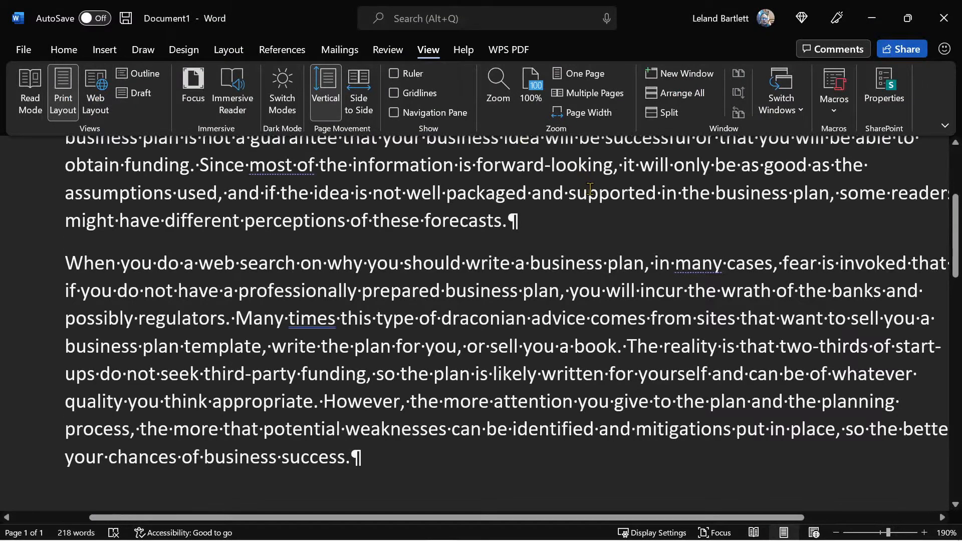
scroll(605, 179, up, 5)
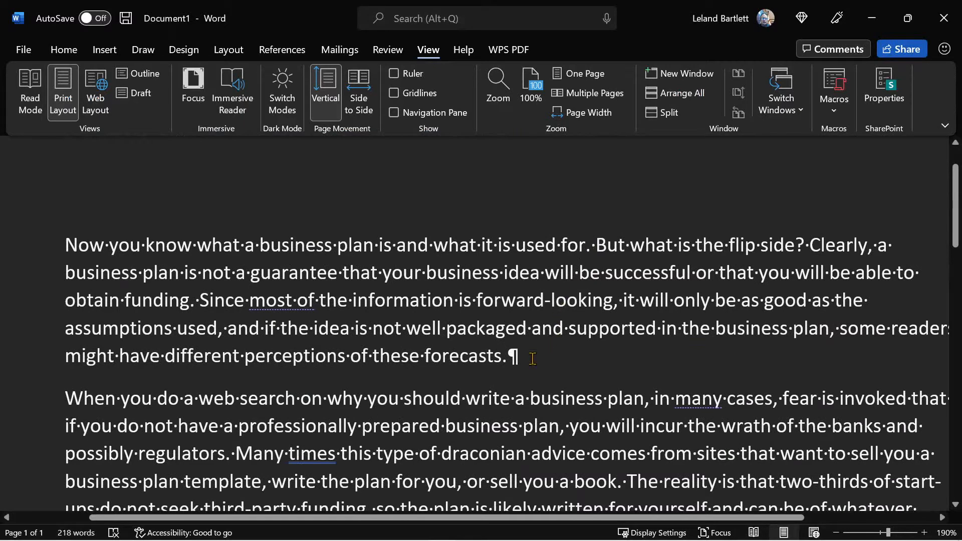
scroll(533, 358, down, 3)
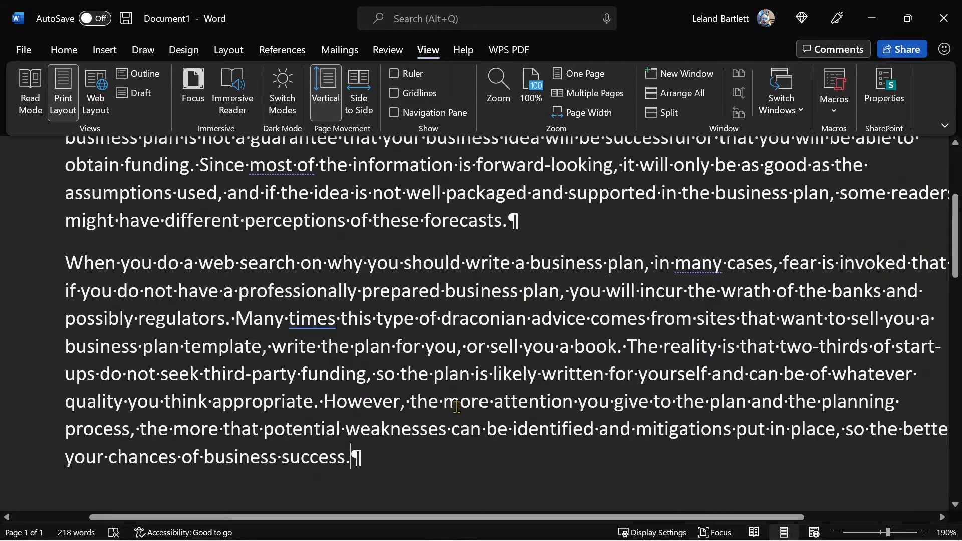
scroll(524, 376, up, 3)
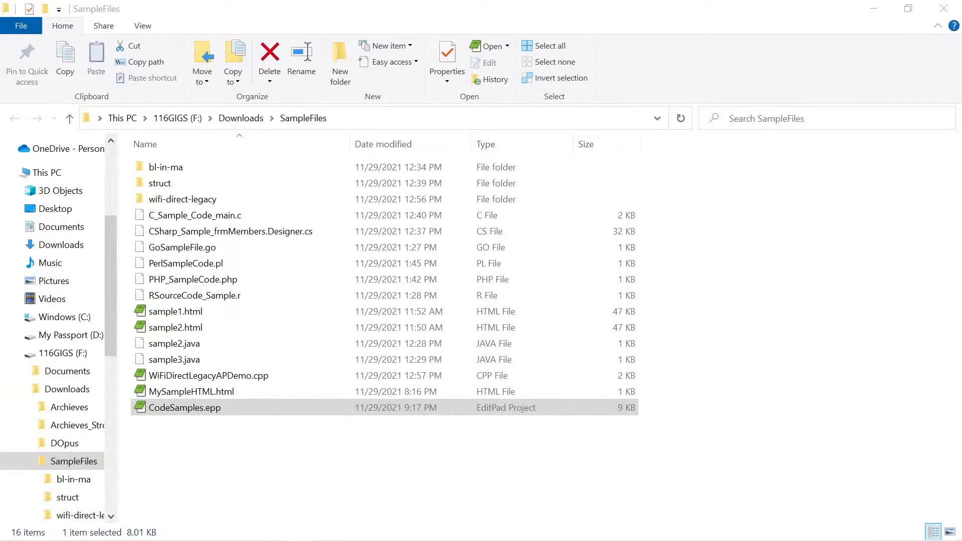
Step: Open CodeSamples.epp from the SampleFiles folder in EditPad Pro
double_click(170, 408)
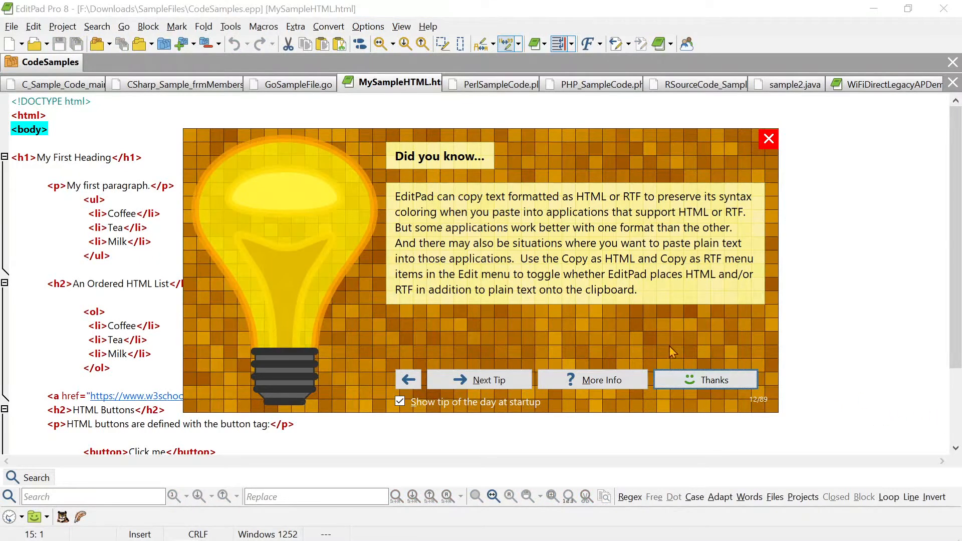
Step: Dismiss the tip of the day and view the C, C# designer, Go and HTML samples
click(683, 379)
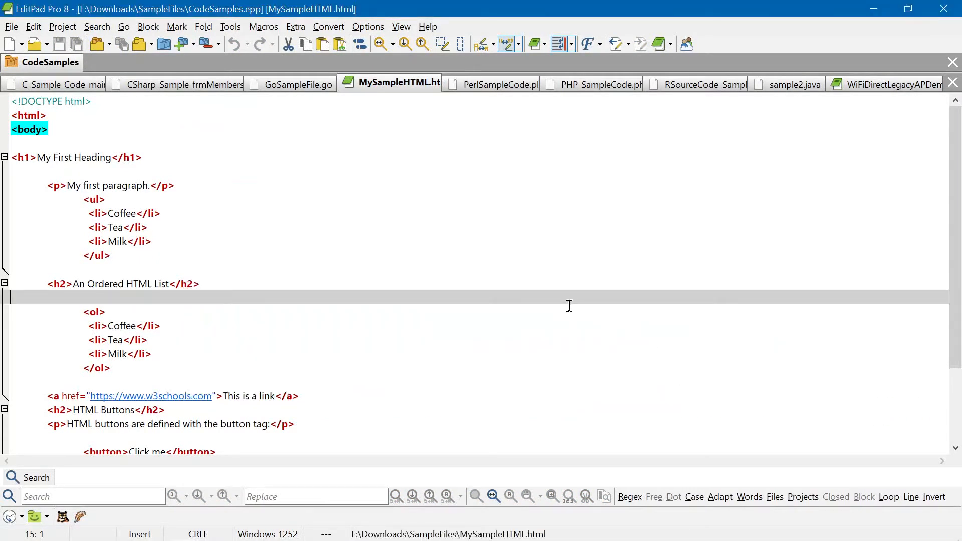
click(72, 91)
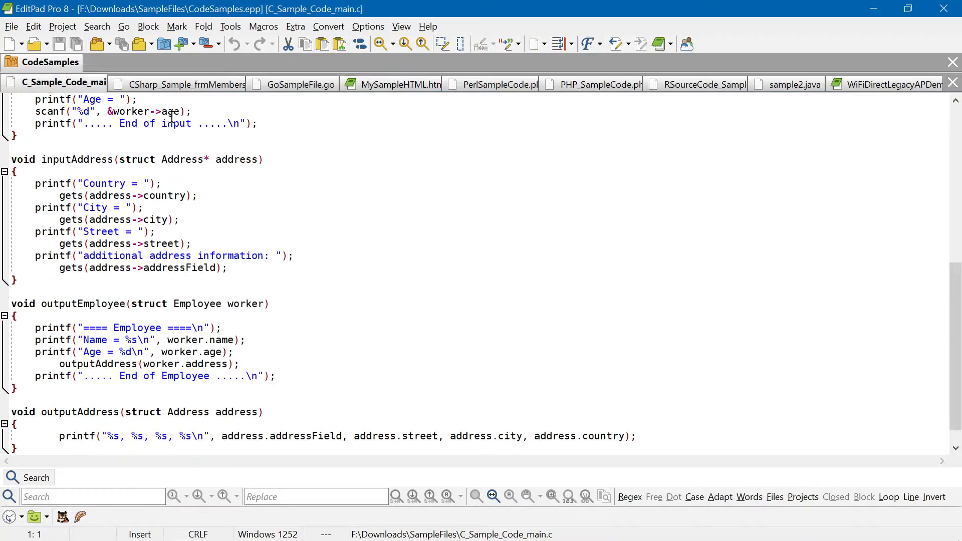
click(185, 94)
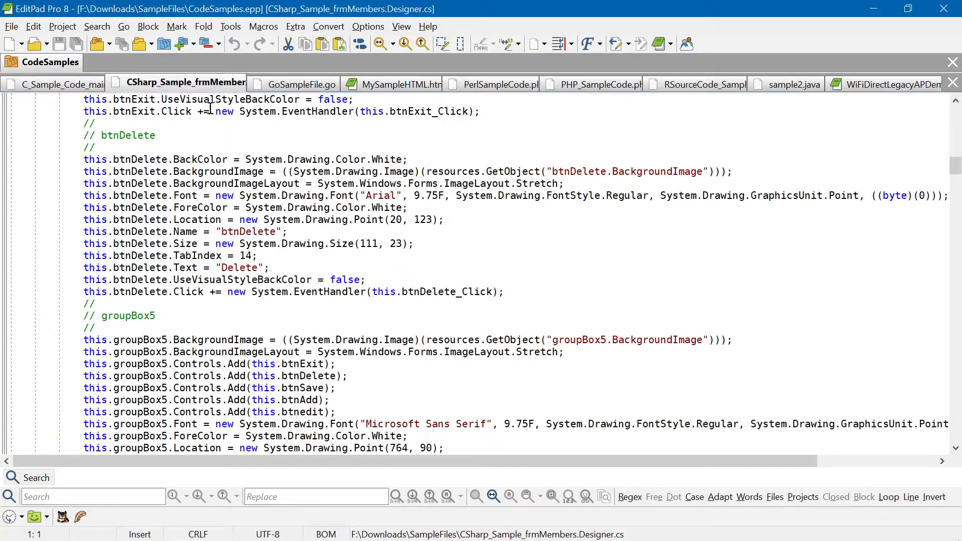
click(279, 90)
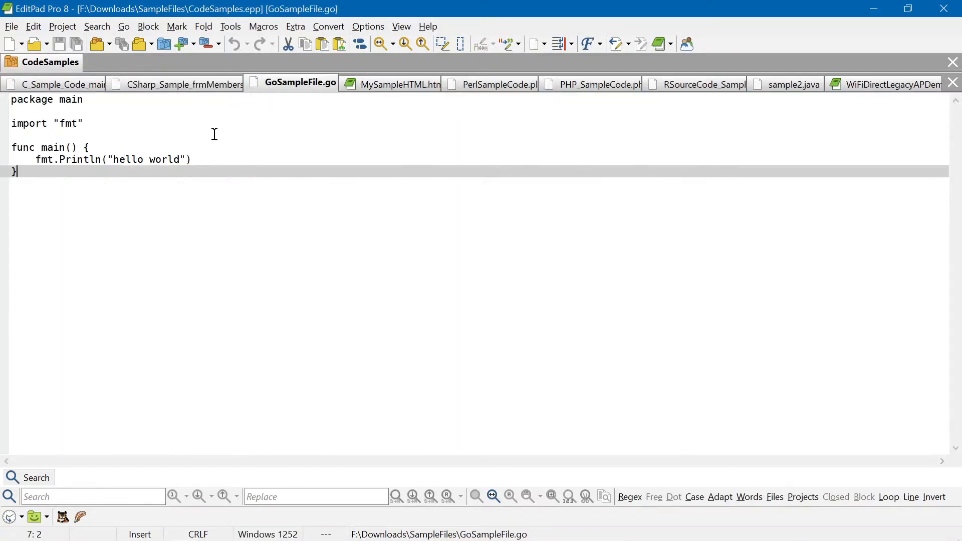
click(396, 89)
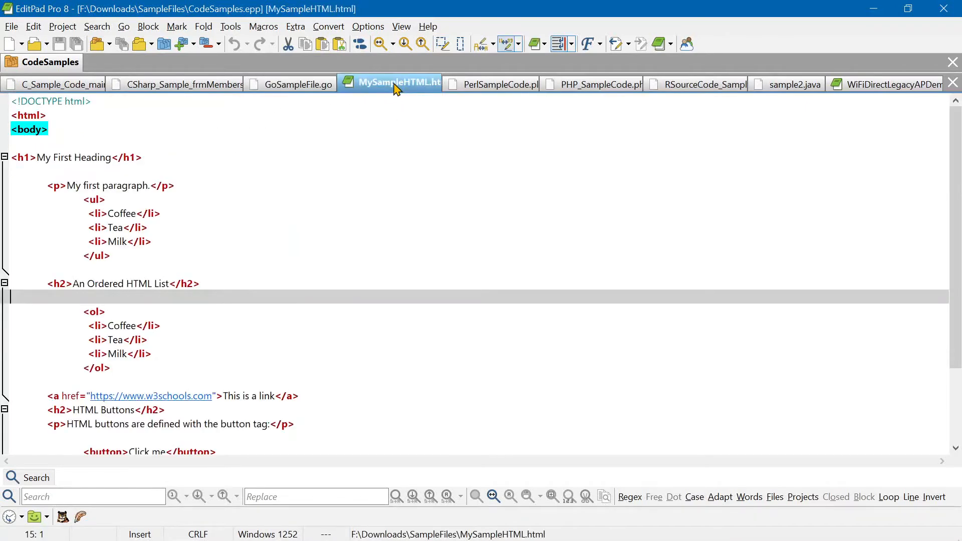
Step: View the Perl, PHP, R and sample2.java files, ending on WiFiDirectLegacyAPDemo.cpp
click(494, 90)
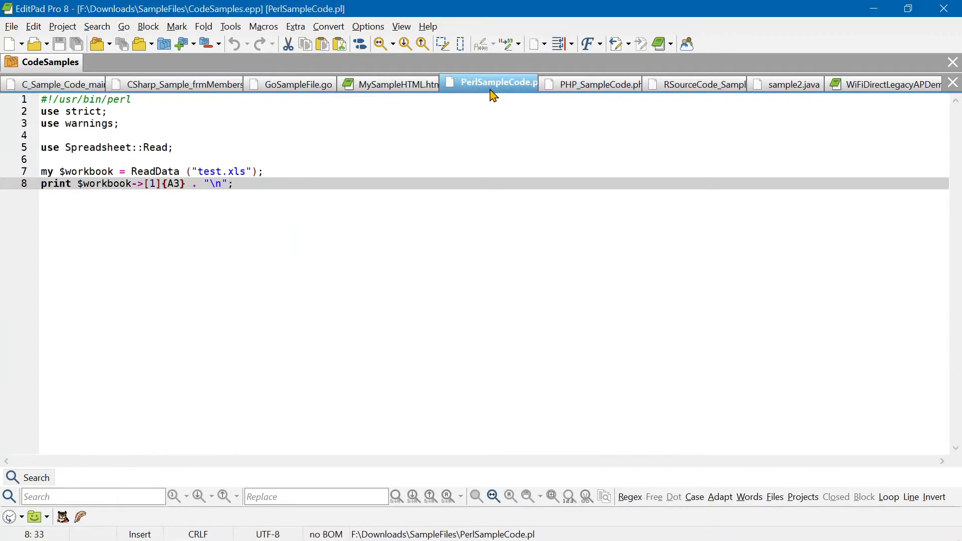
click(615, 92)
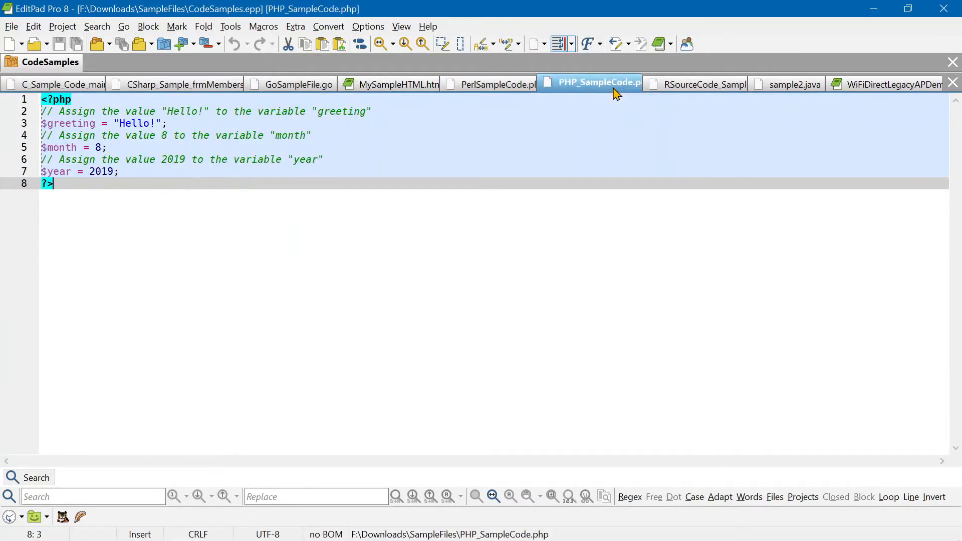
click(697, 91)
click(782, 91)
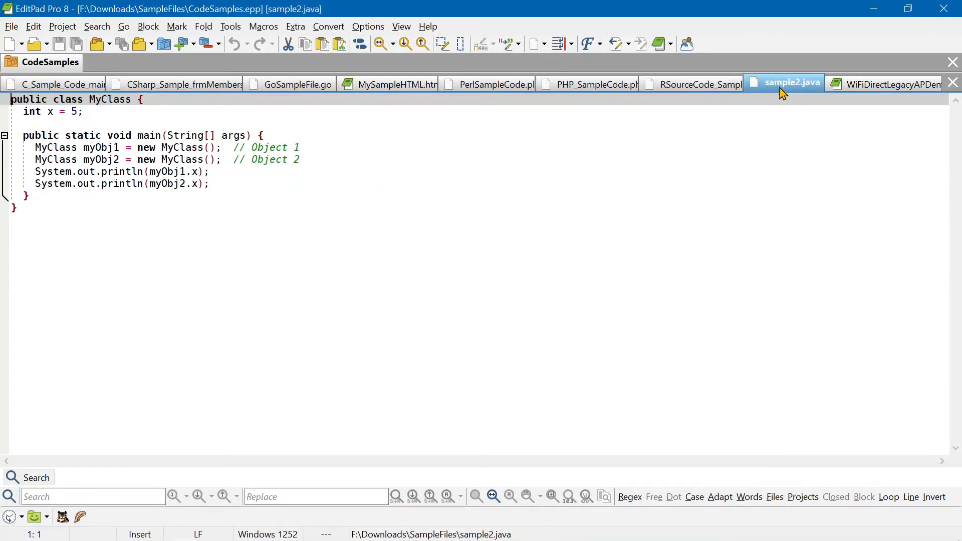
click(866, 92)
scroll(227, 247, up, 1)
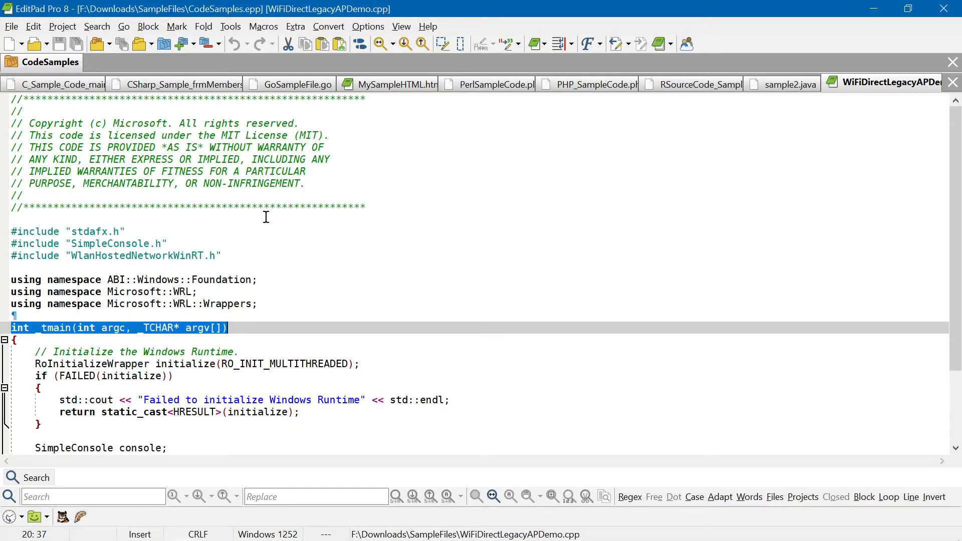
Step: In Configure File Types, review the PHP script's encoding, layout and indentation settings
click(368, 27)
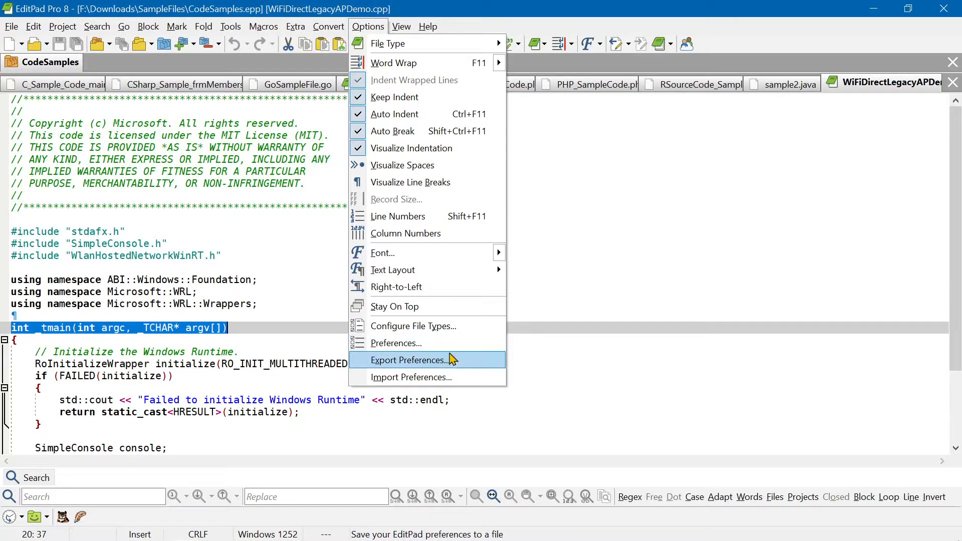
mouse_move(403, 28)
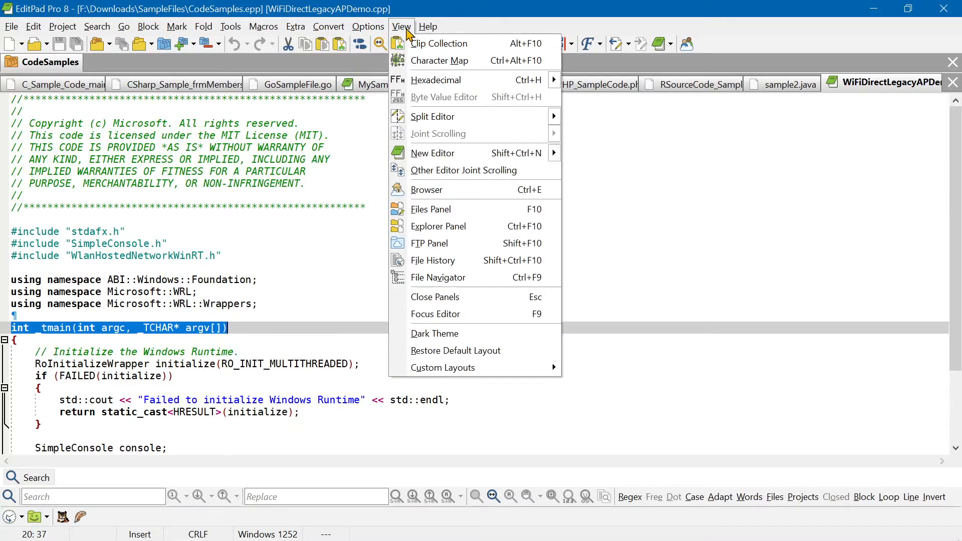
mouse_move(360, 31)
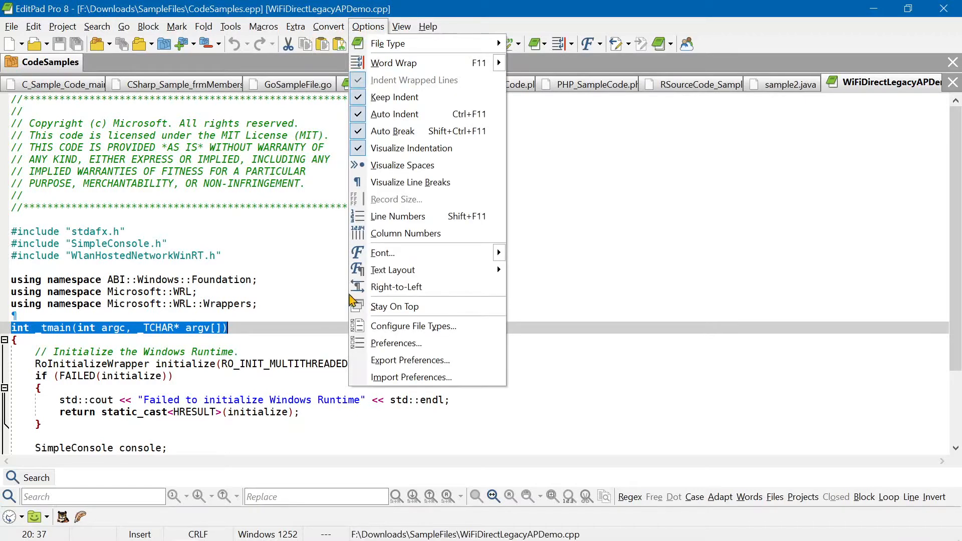
click(382, 326)
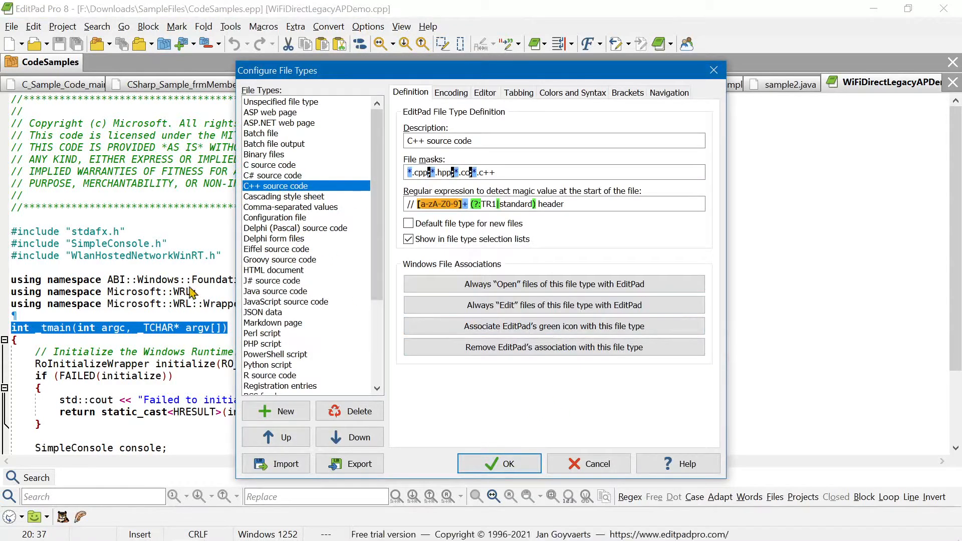
scroll(333, 236, down, 3)
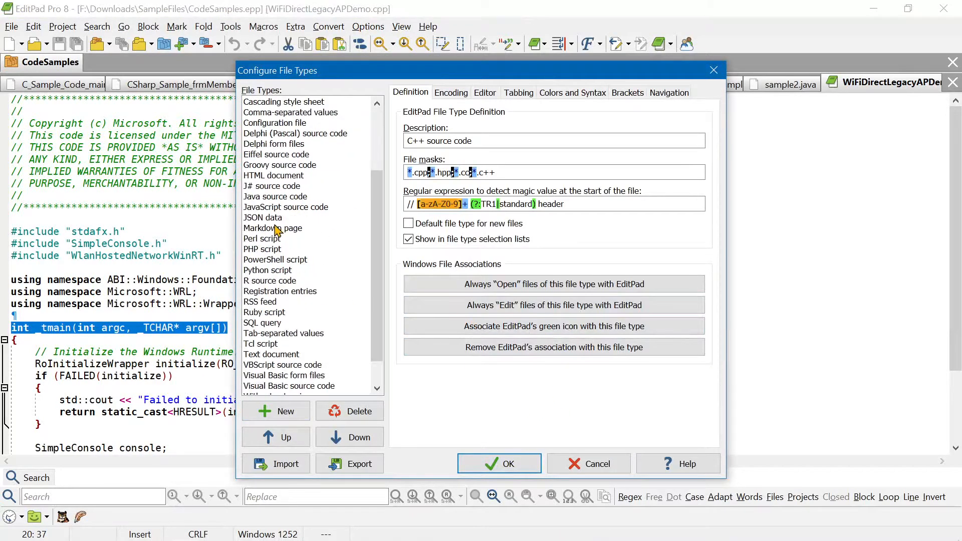
click(272, 249)
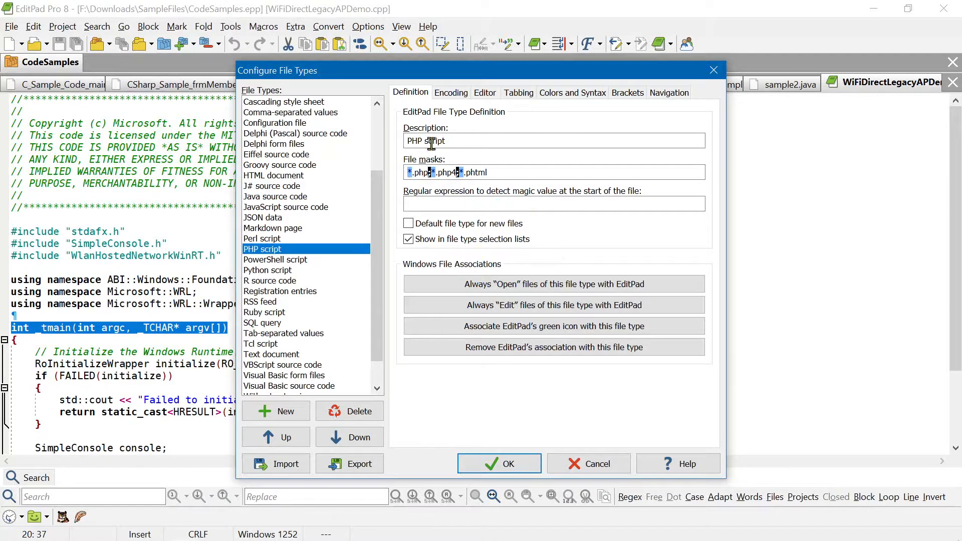
click(453, 93)
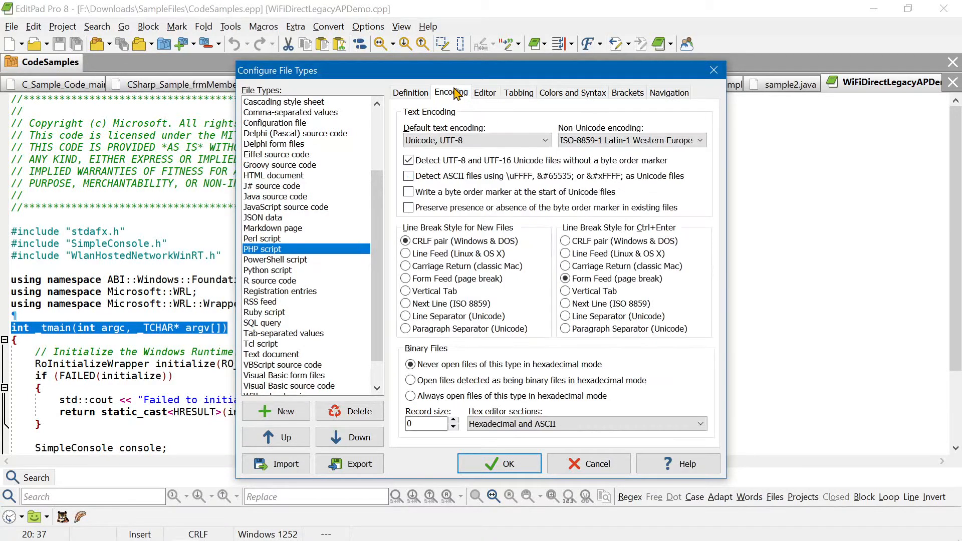
click(485, 93)
click(522, 97)
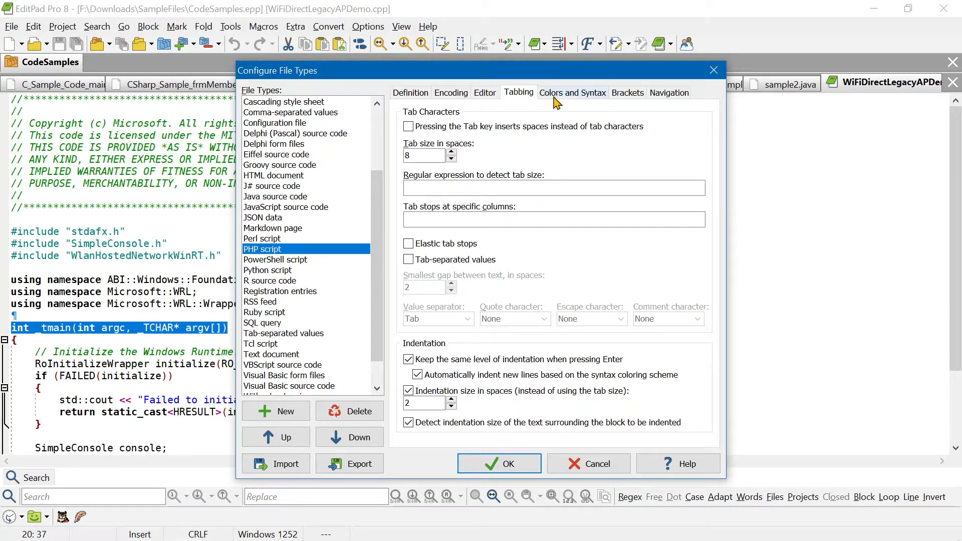
Step: Customize the HTML document's colour palette under Colors and Syntax and apply it
click(569, 97)
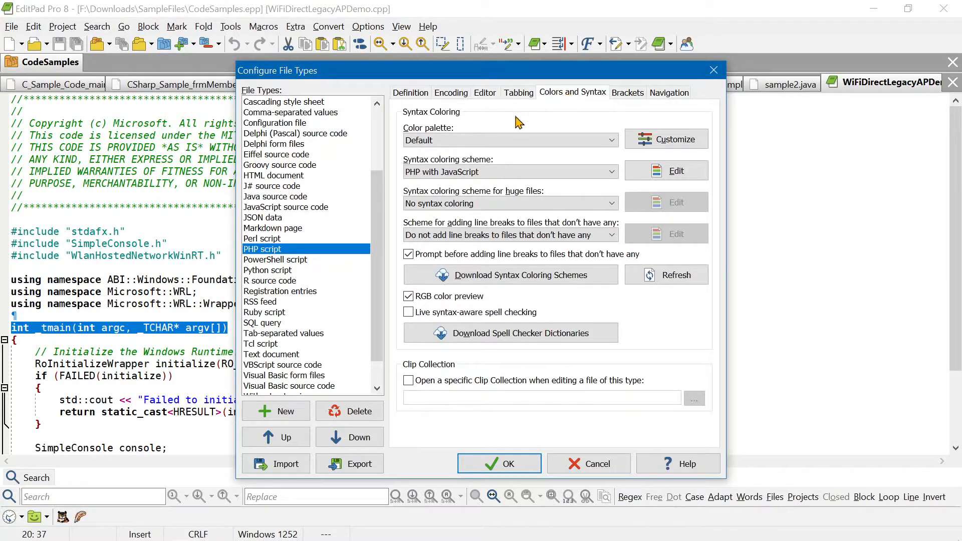
click(308, 179)
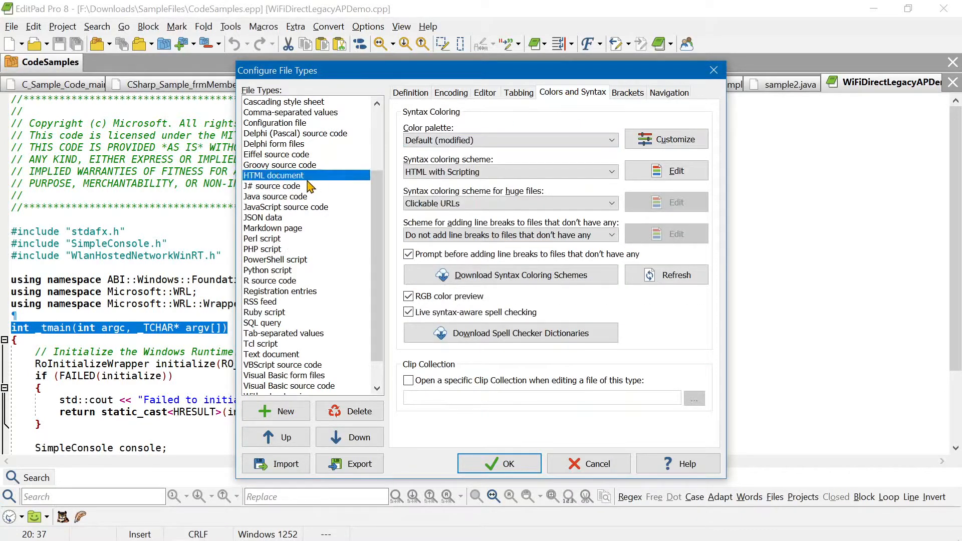
click(675, 142)
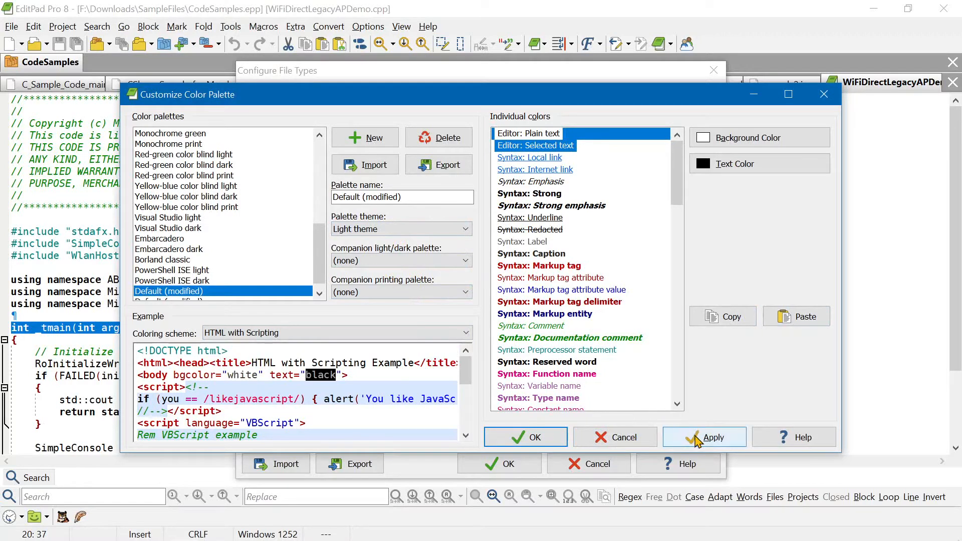
click(696, 441)
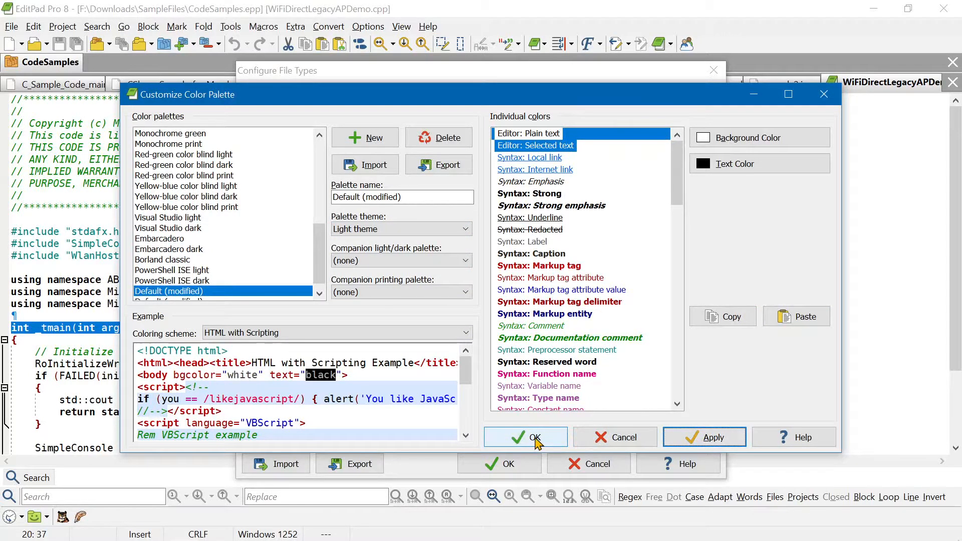
click(535, 438)
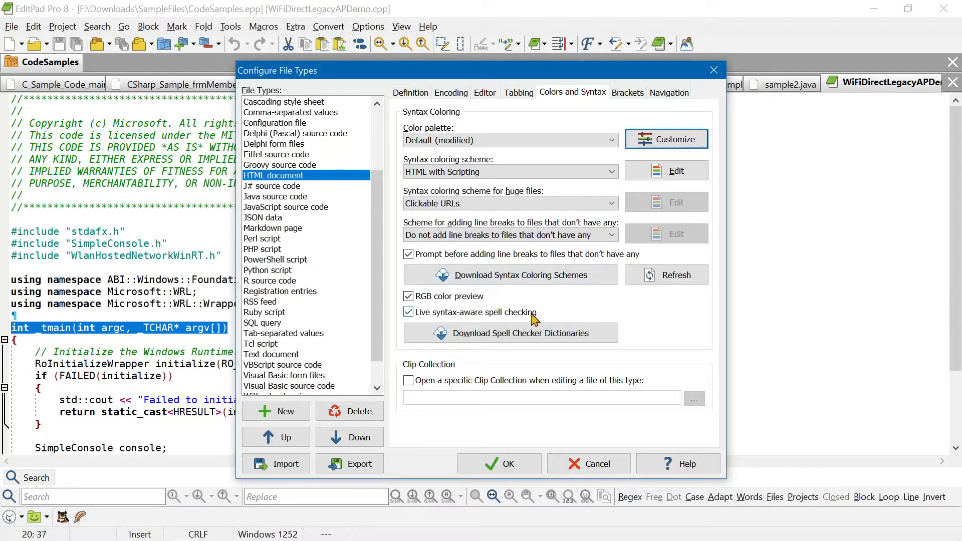
Step: Download the updated HTML syntax colouring scheme, skipping the proxy settings, and close the downloader
click(539, 276)
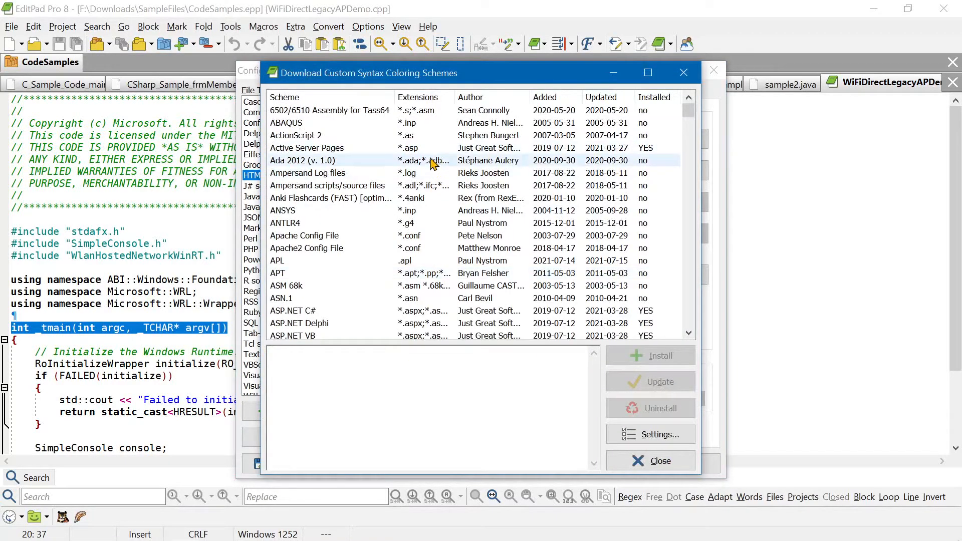
scroll(331, 204, down, 2)
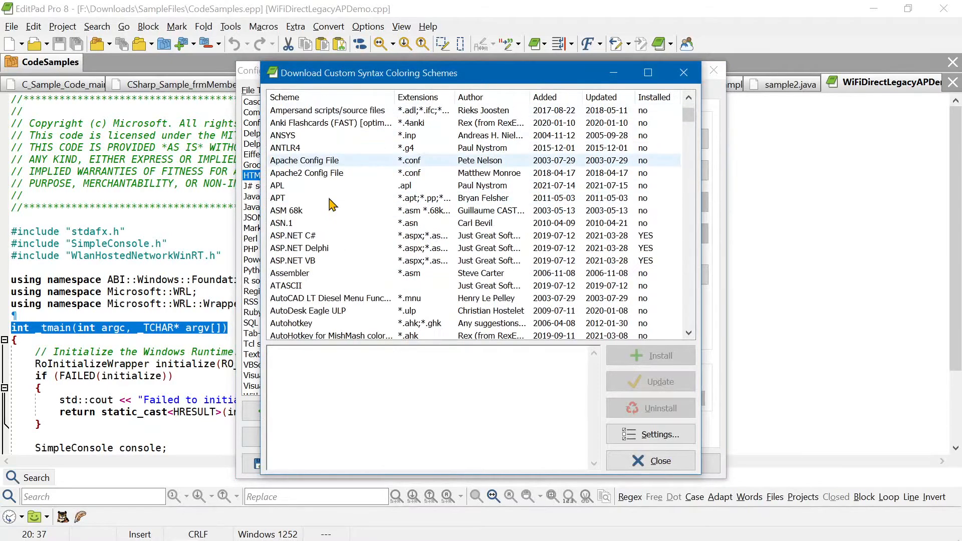
scroll(331, 204, down, 20)
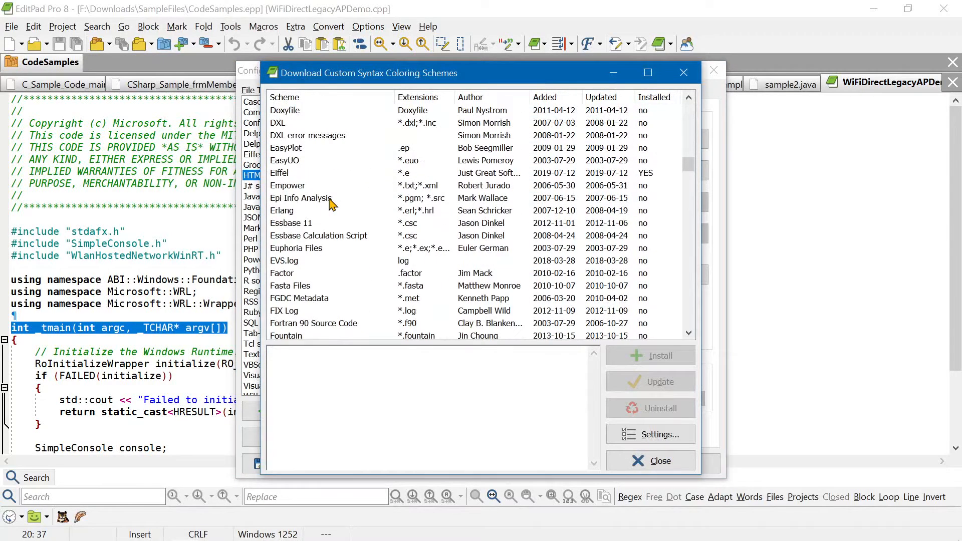
scroll(331, 205, down, 6)
scroll(330, 203, down, 2)
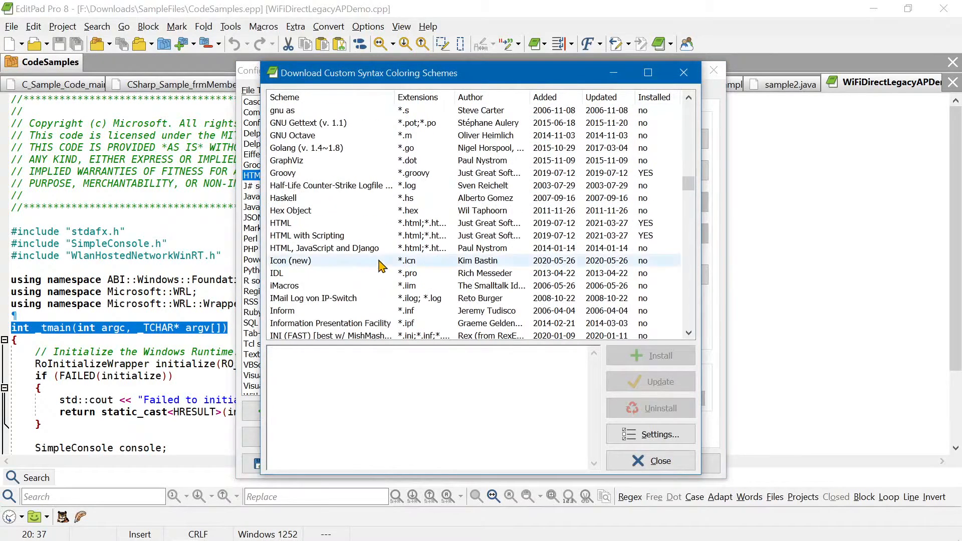
click(283, 224)
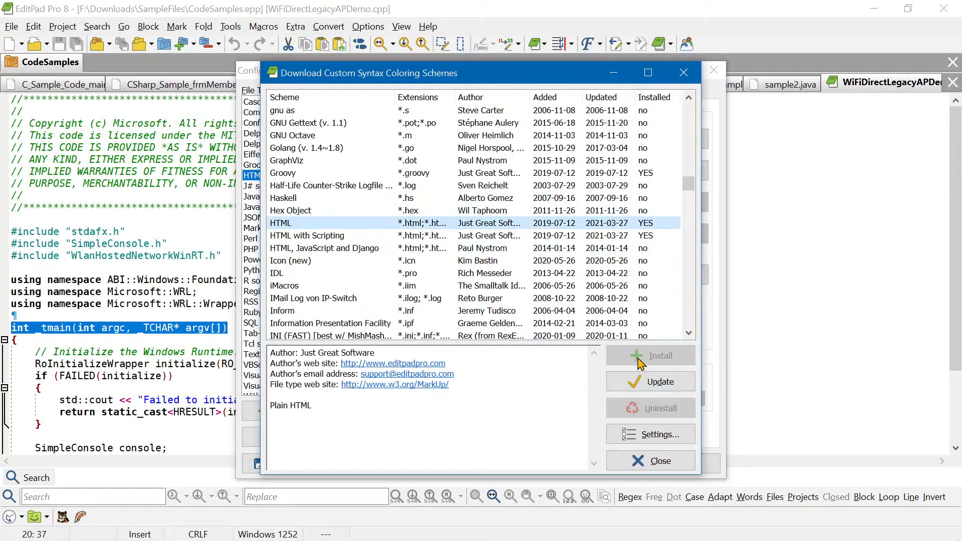
click(639, 388)
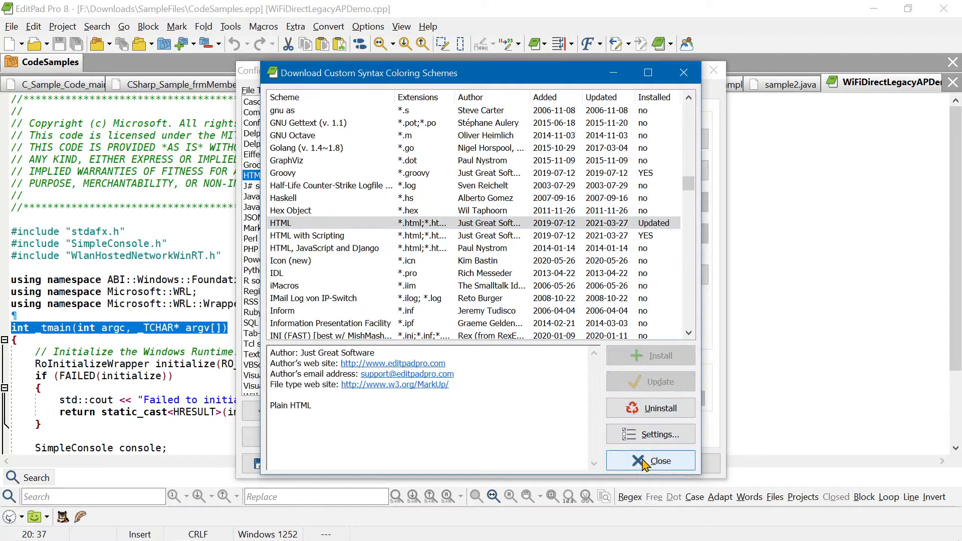
click(641, 436)
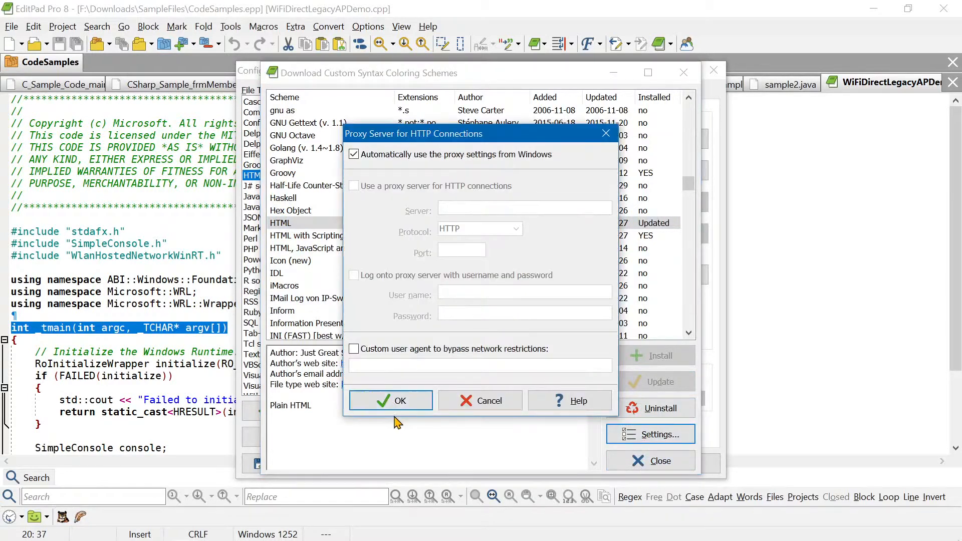
click(446, 408)
click(639, 462)
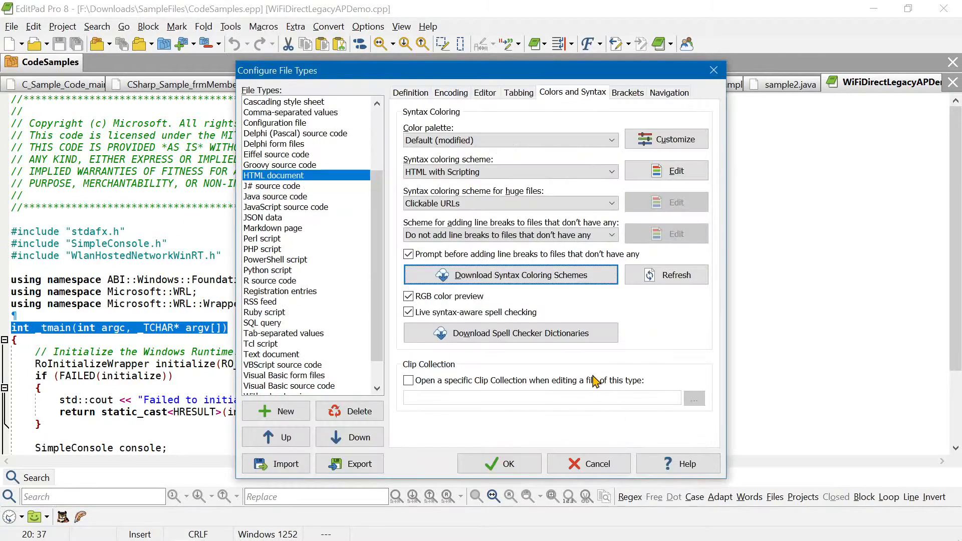
Step: Give plain text a black background and white text colour in the palette
click(509, 464)
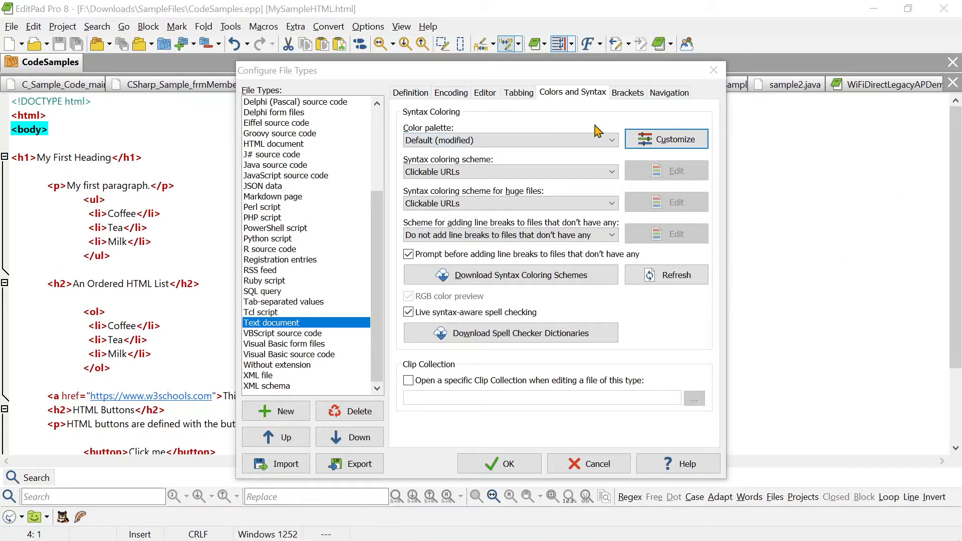
click(654, 146)
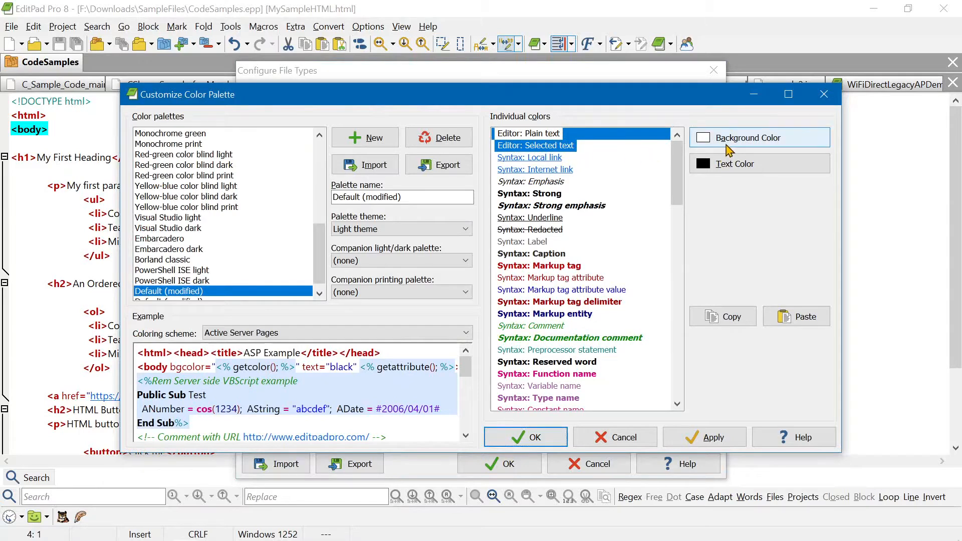
click(723, 145)
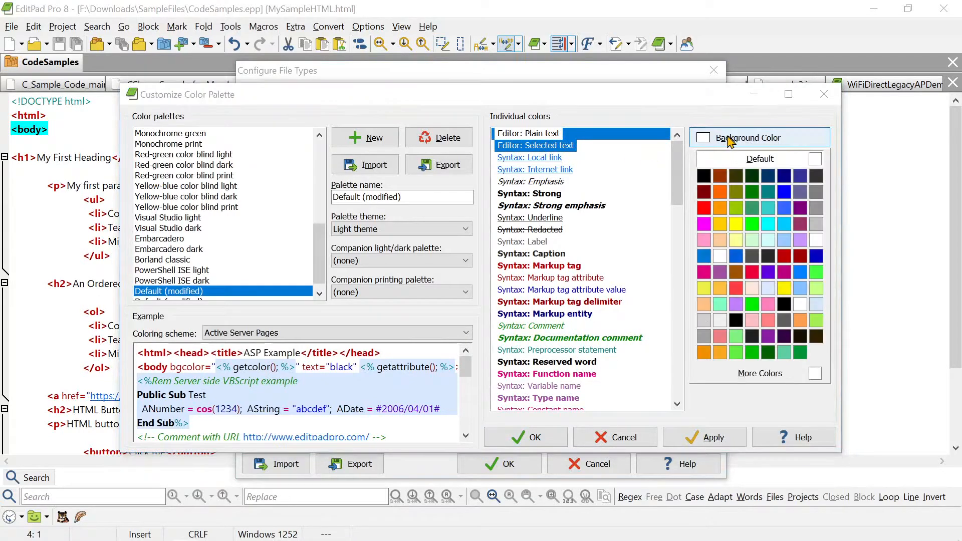
click(705, 184)
click(735, 164)
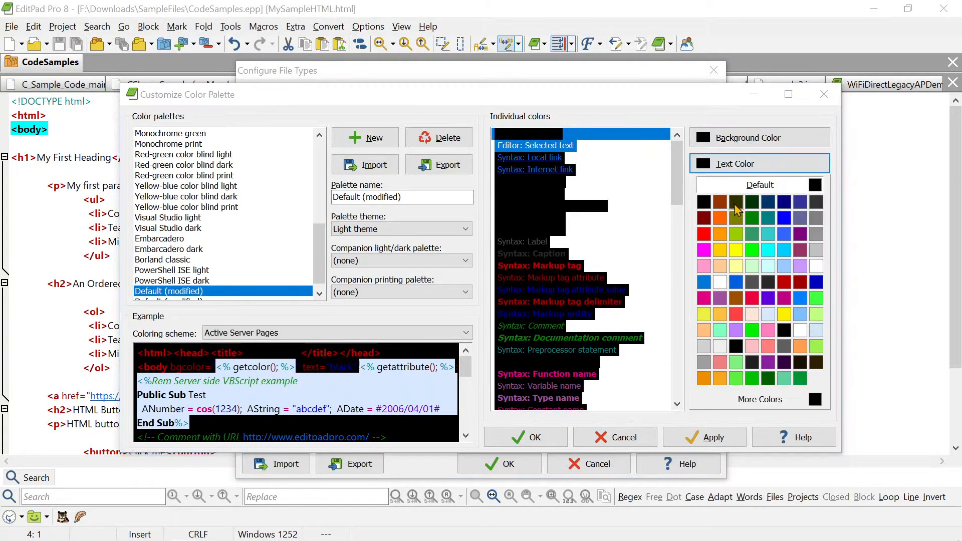
click(816, 266)
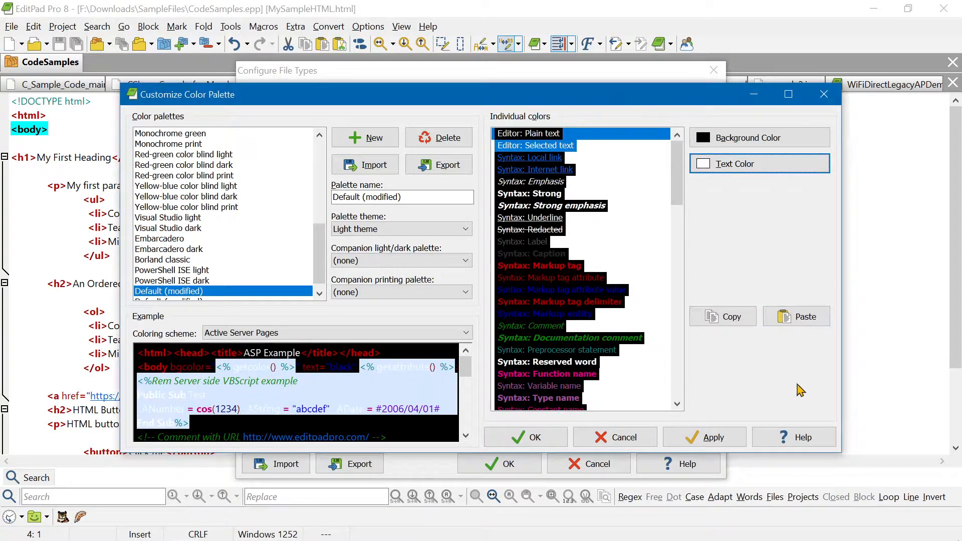
click(724, 440)
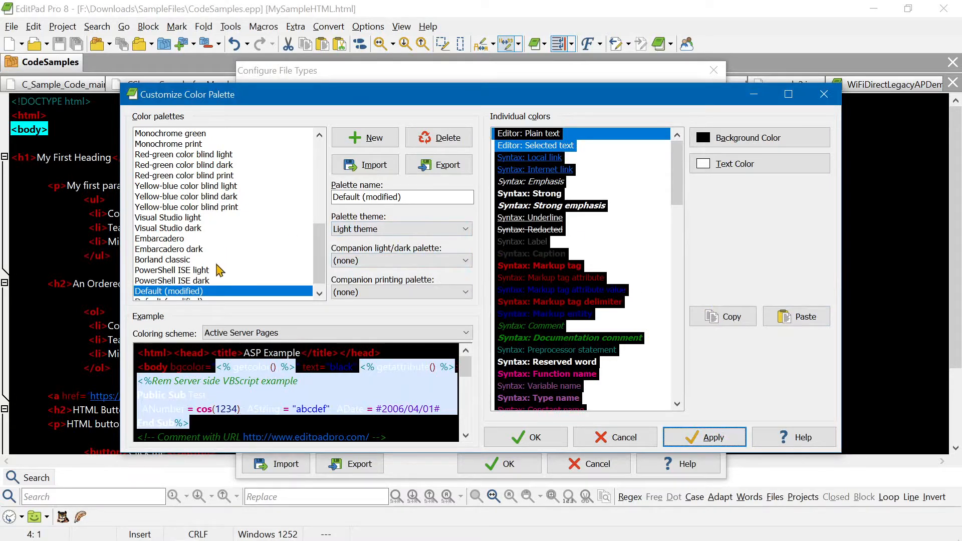
scroll(223, 241, up, 6)
scroll(223, 241, down, 6)
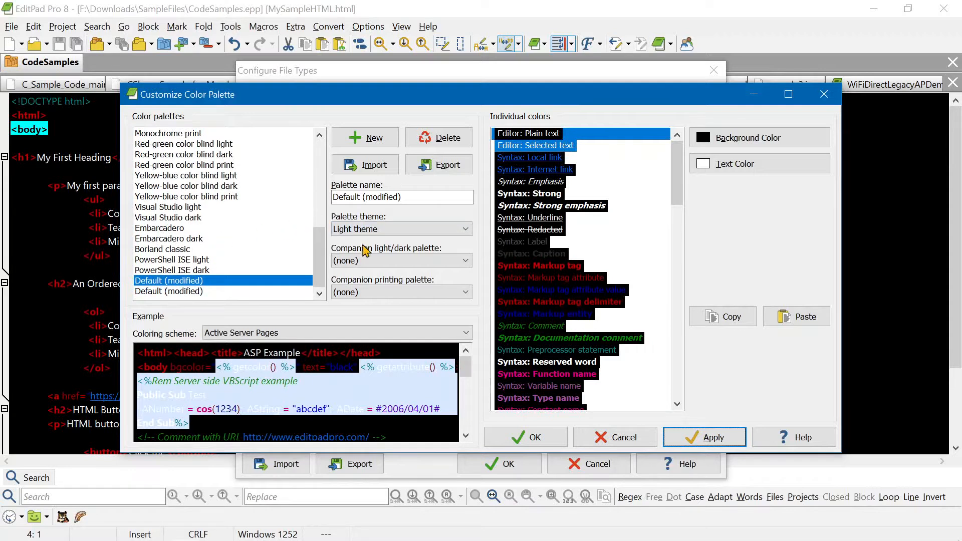
Step: Make selected text red on a yellow background, then save the palette and settings
click(535, 147)
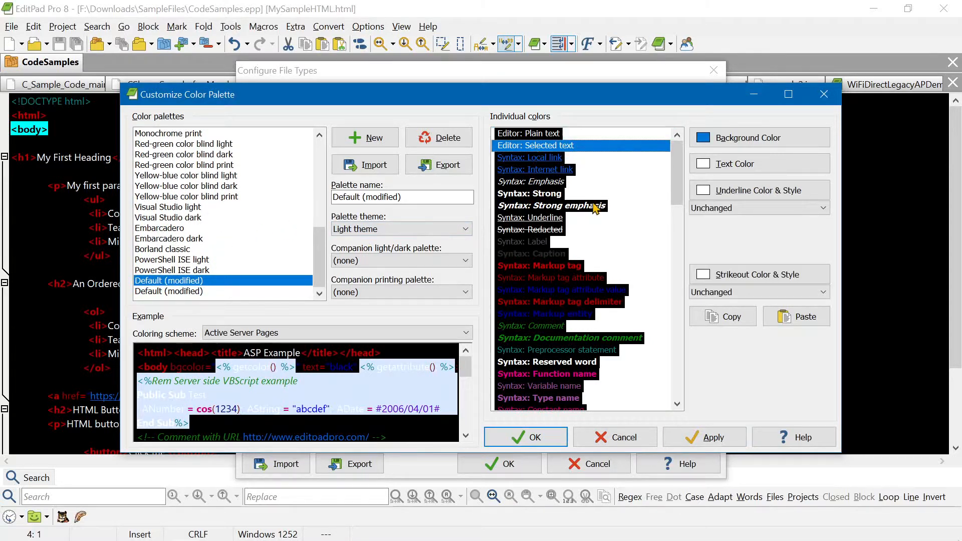
click(737, 143)
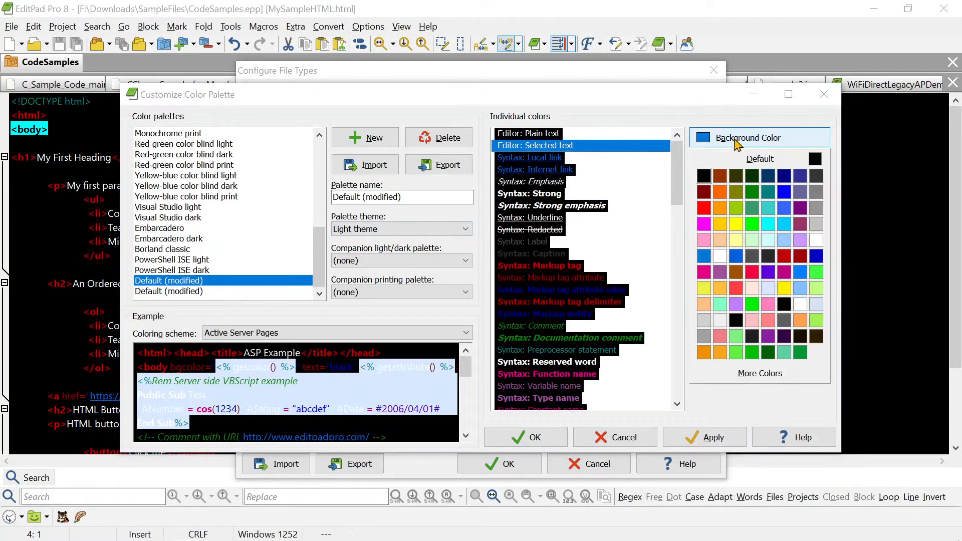
click(705, 290)
click(751, 169)
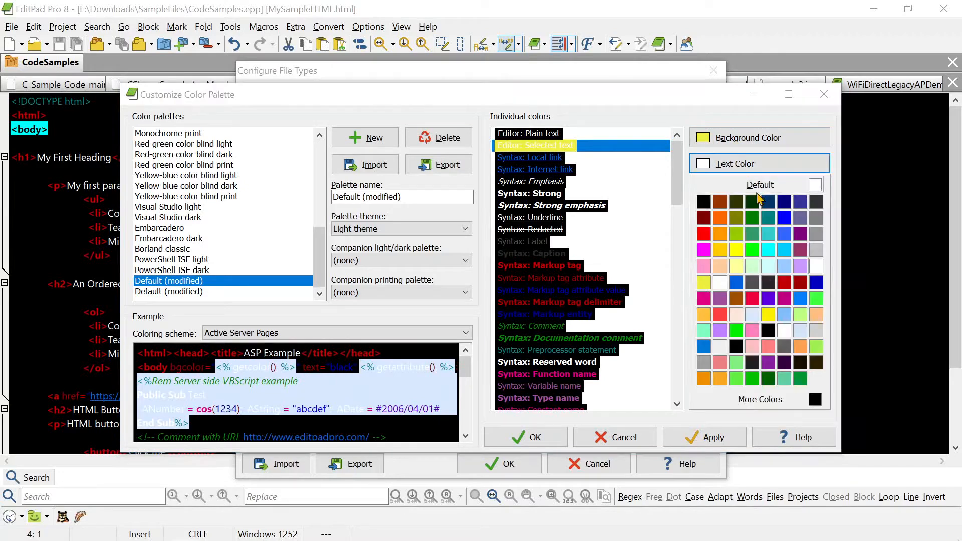
click(703, 233)
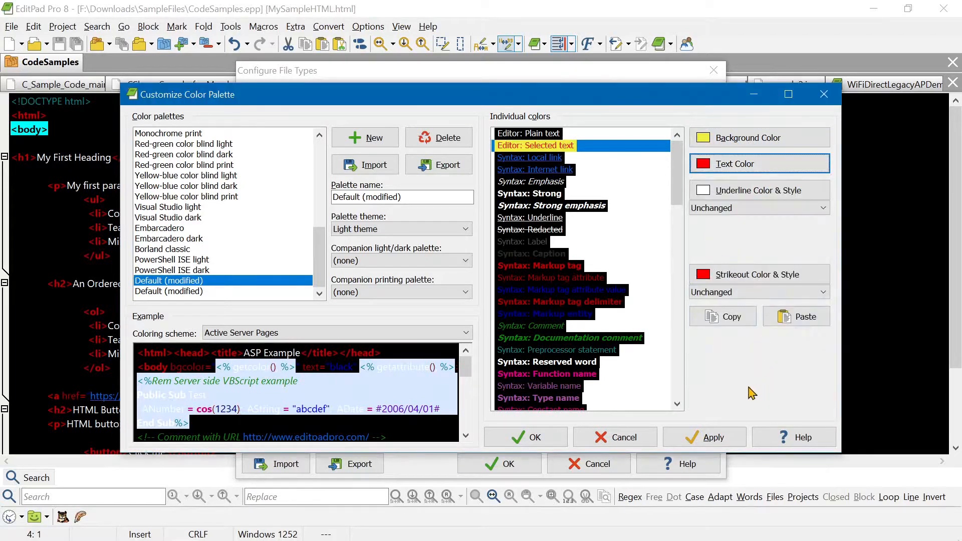
click(695, 437)
click(543, 437)
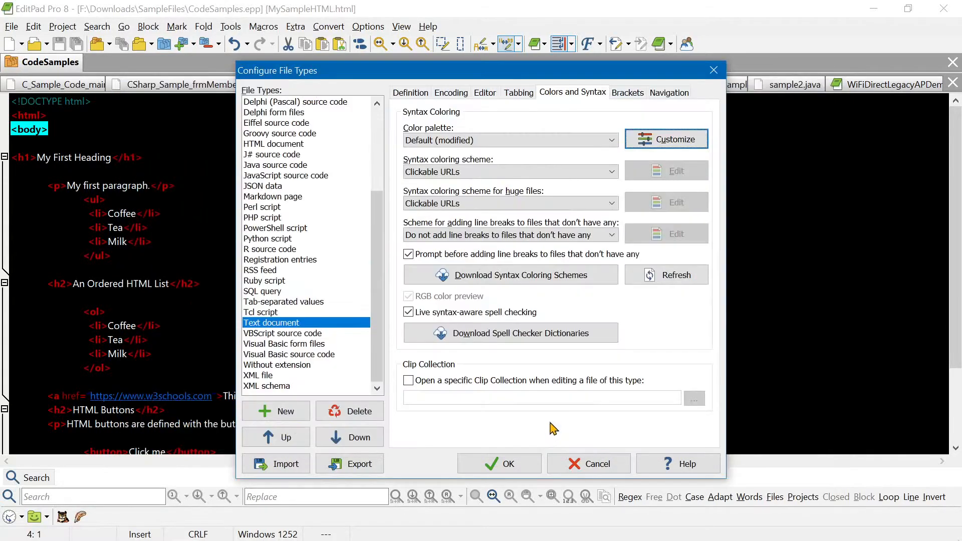
click(505, 461)
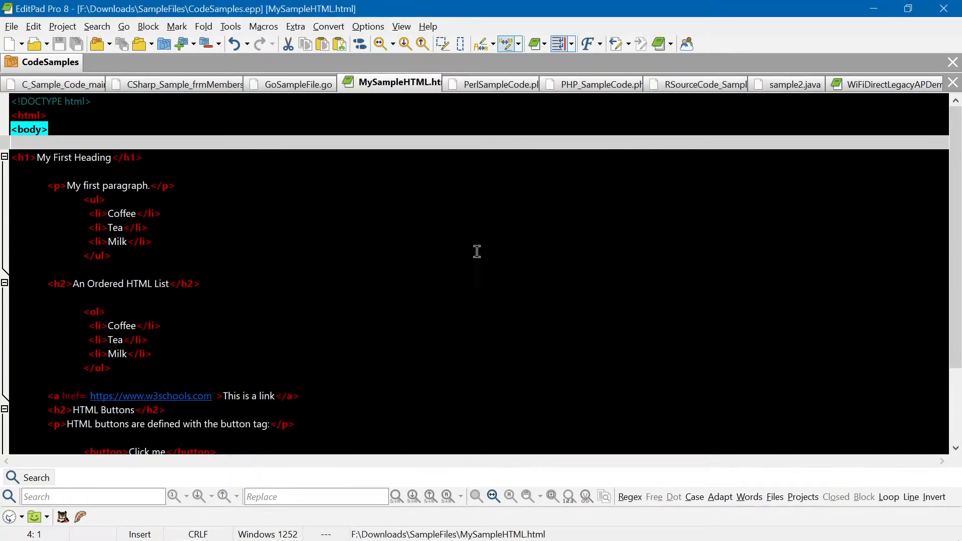
Step: Open MaleFirstNames.txt and select the name michael
click(31, 28)
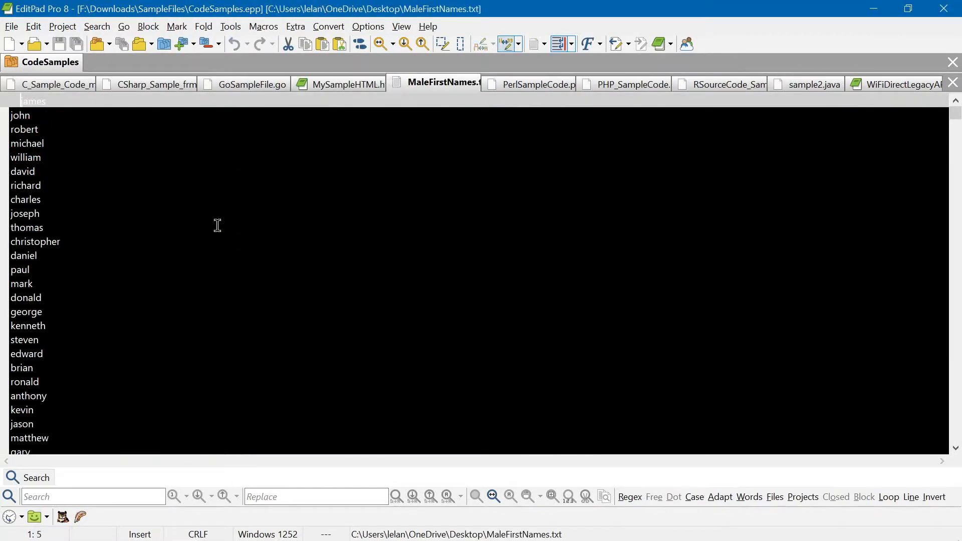
click(92, 148)
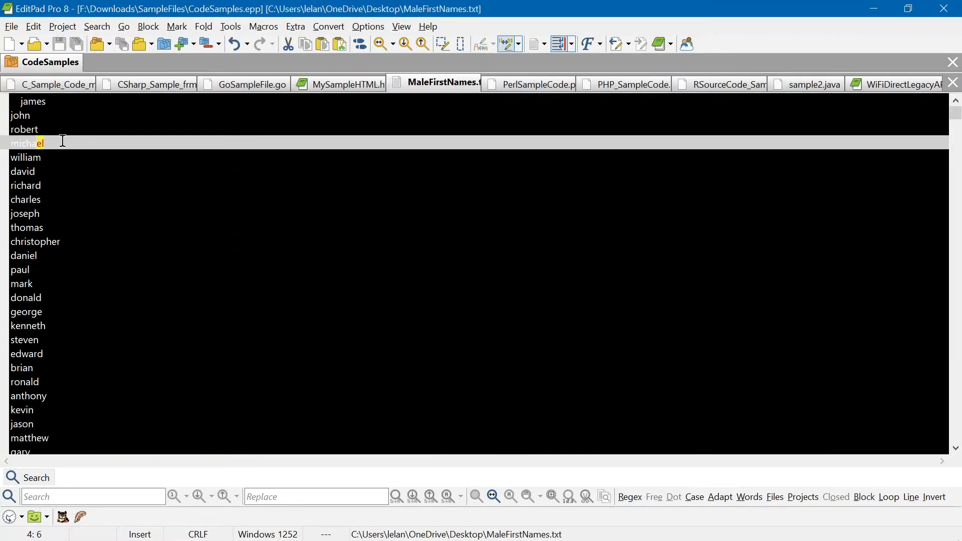
drag(45, 144, 13, 186)
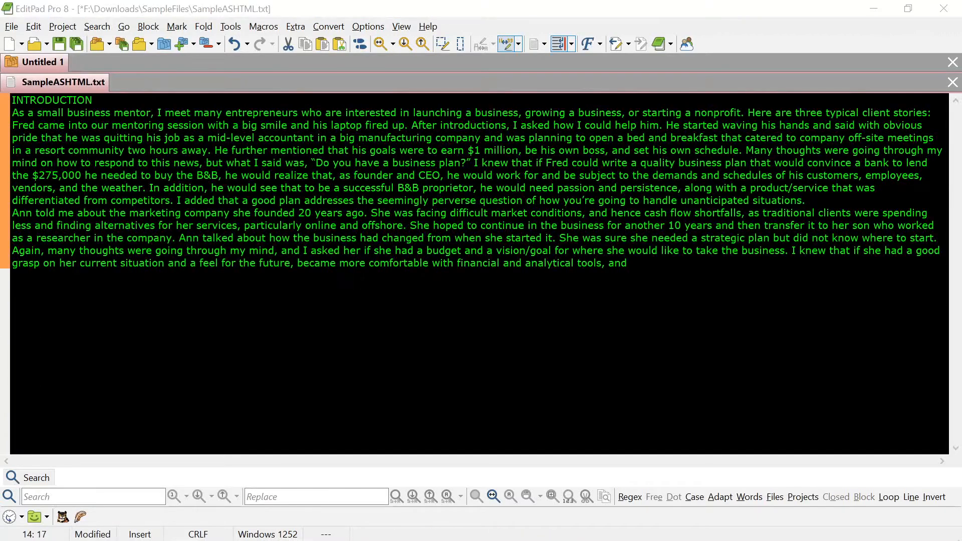
Step: Choose R5000Records.csv on the Desktop to open in tail mode
click(12, 26)
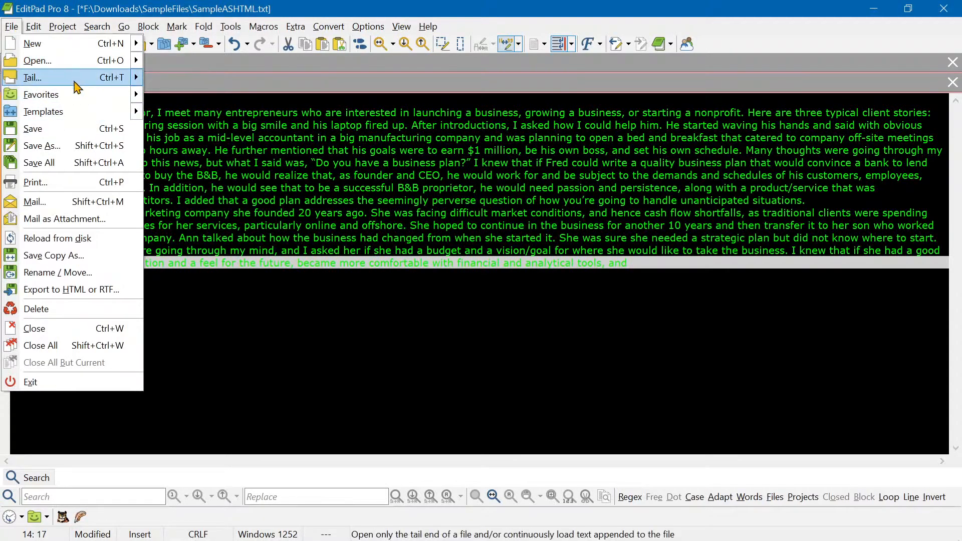
mouse_move(77, 80)
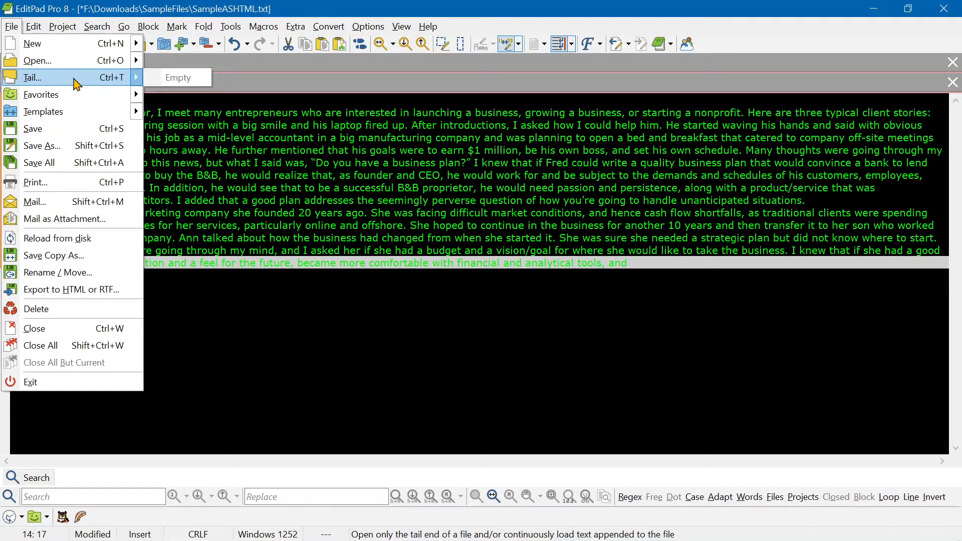
click(75, 80)
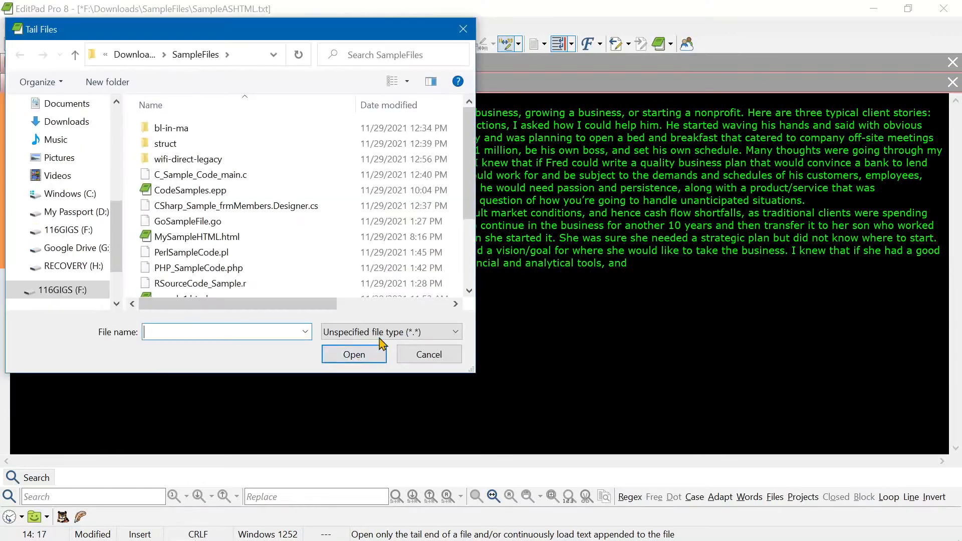
scroll(251, 242, down, 2)
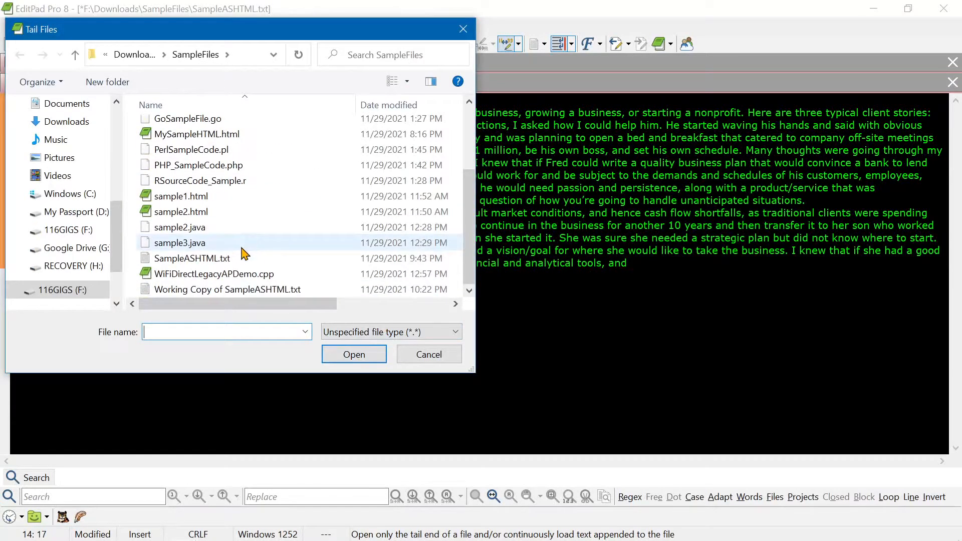
scroll(246, 250, up, 2)
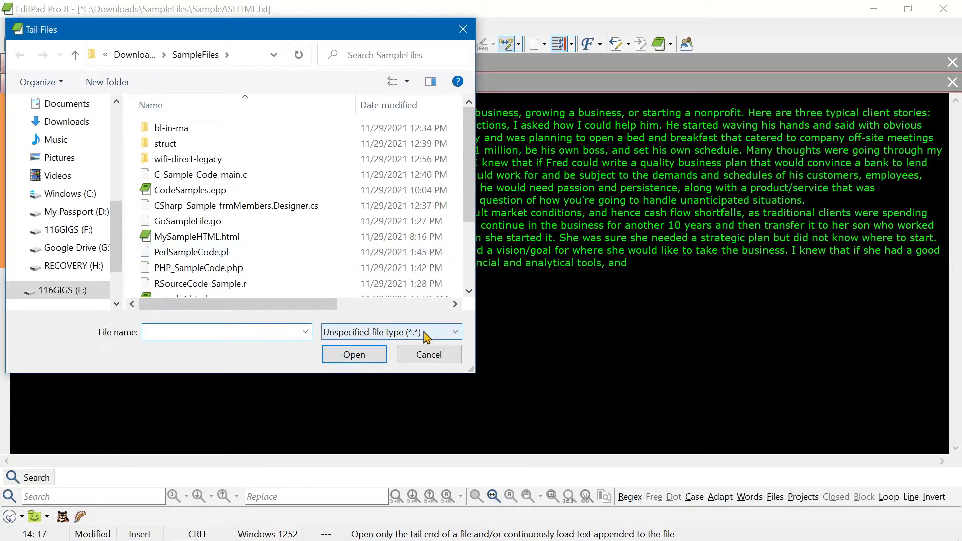
scroll(68, 160, up, 1)
scroll(68, 158, up, 4)
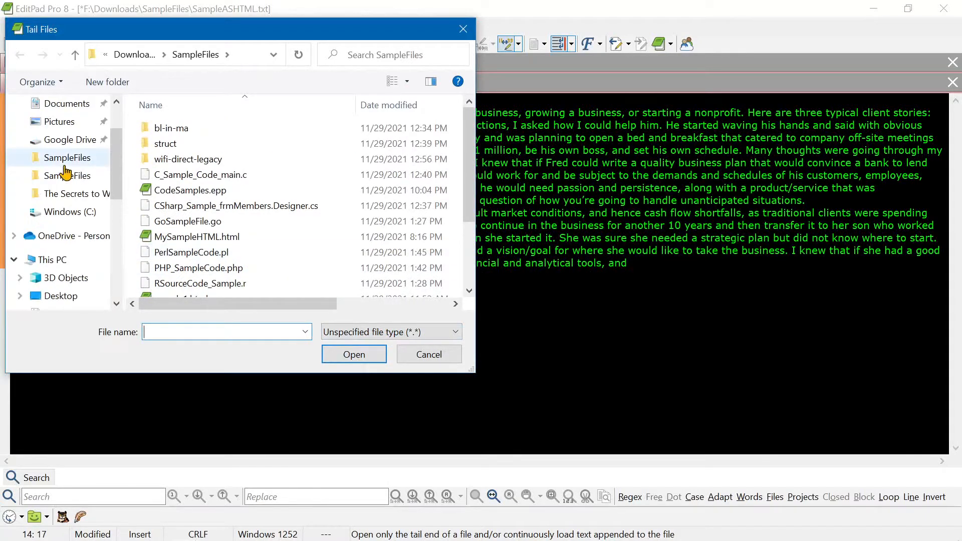
click(58, 133)
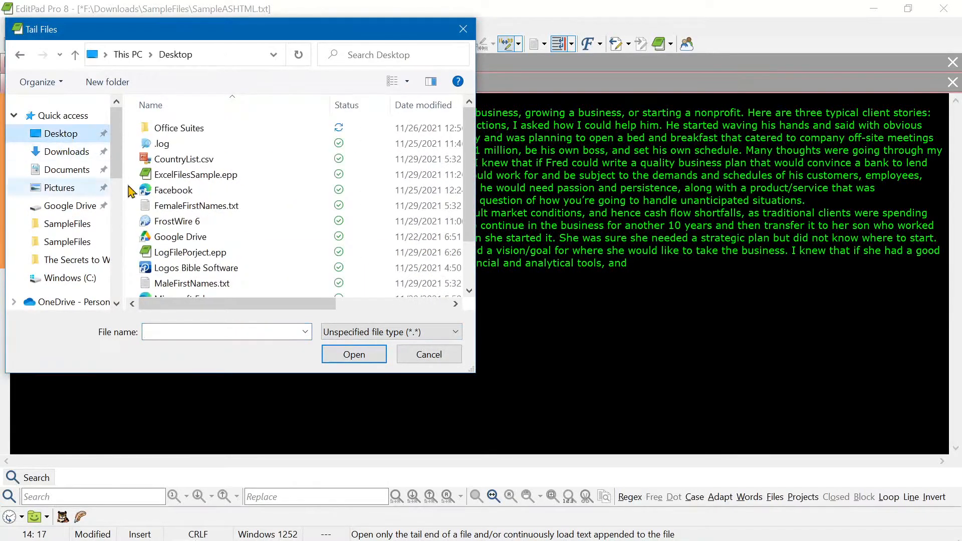
scroll(250, 220, down, 1)
click(176, 273)
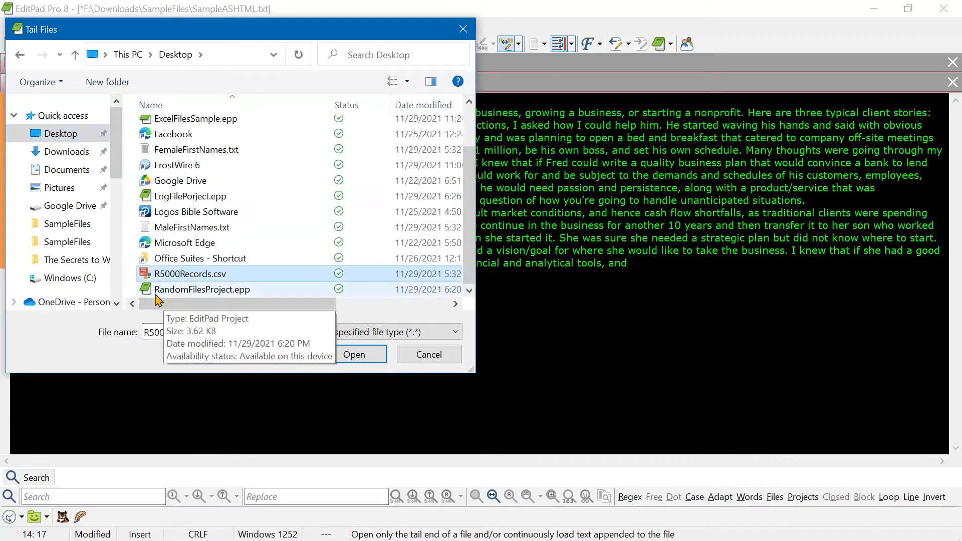
click(354, 355)
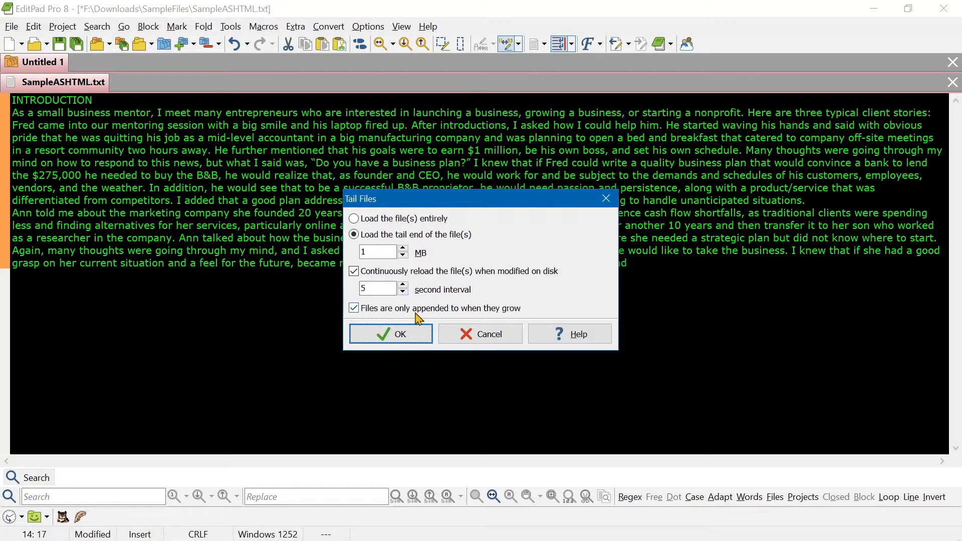
Step: Accept the tail options (last 1 MB, reload every 5 seconds) to tail R5000Records.csv
click(409, 336)
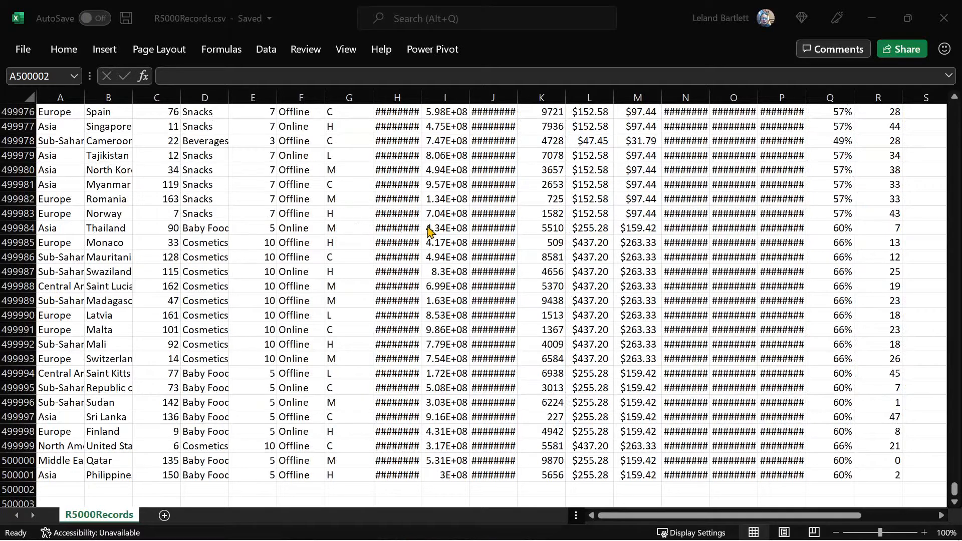
Step: Start row 500002 with a person's first and last name and 111 in columns A-C
click(69, 493)
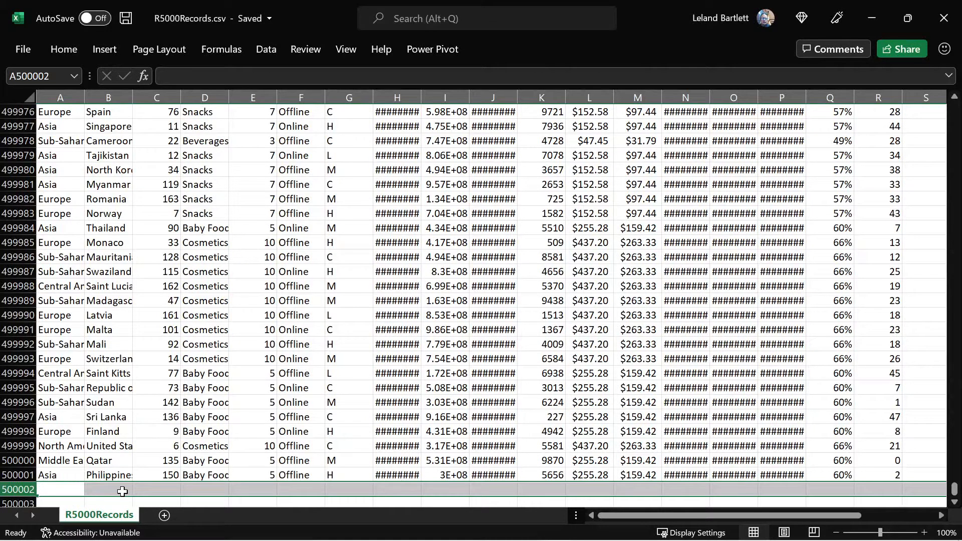
text(Leland)
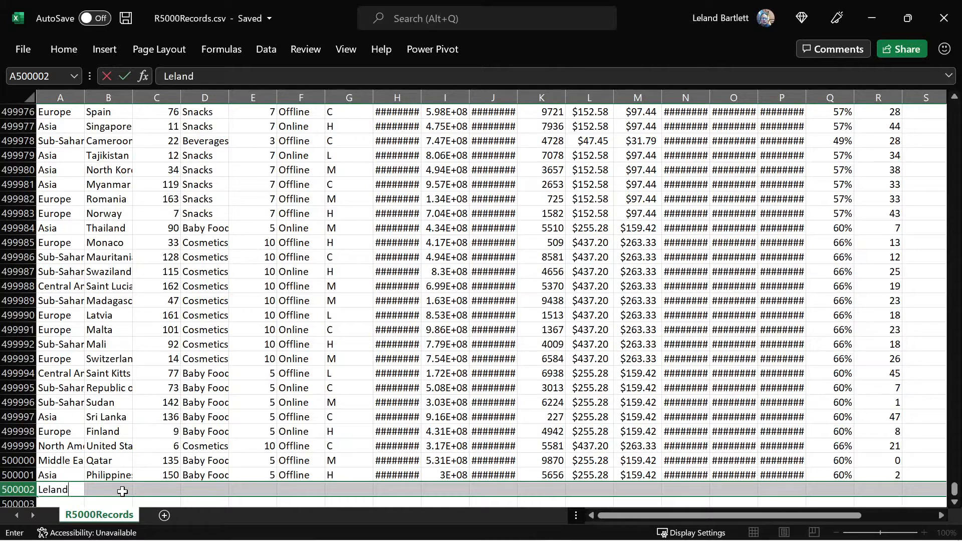
key(Tab)
text(ert)
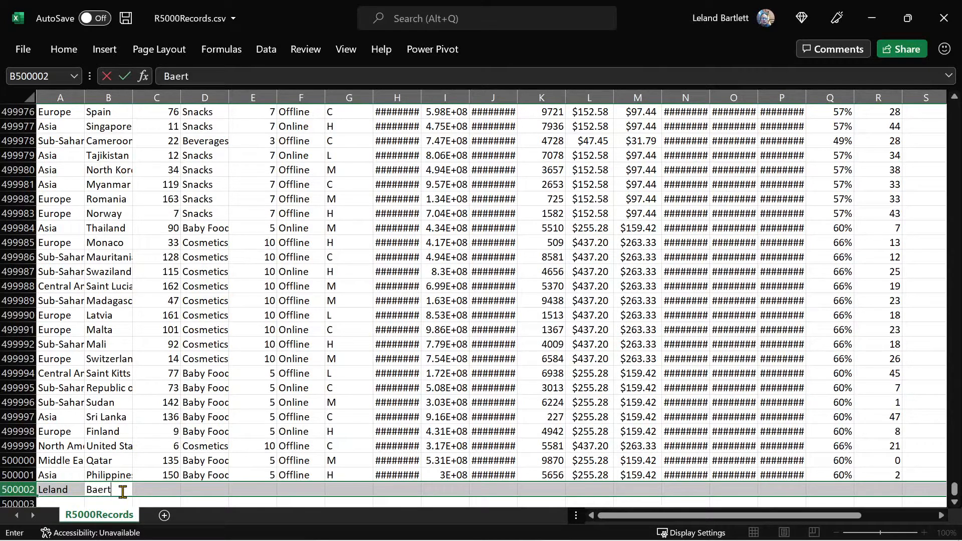
key(BackSpace)
key(BackSpace)
key(BackSpace)
text(rtlett)
key(Tab)
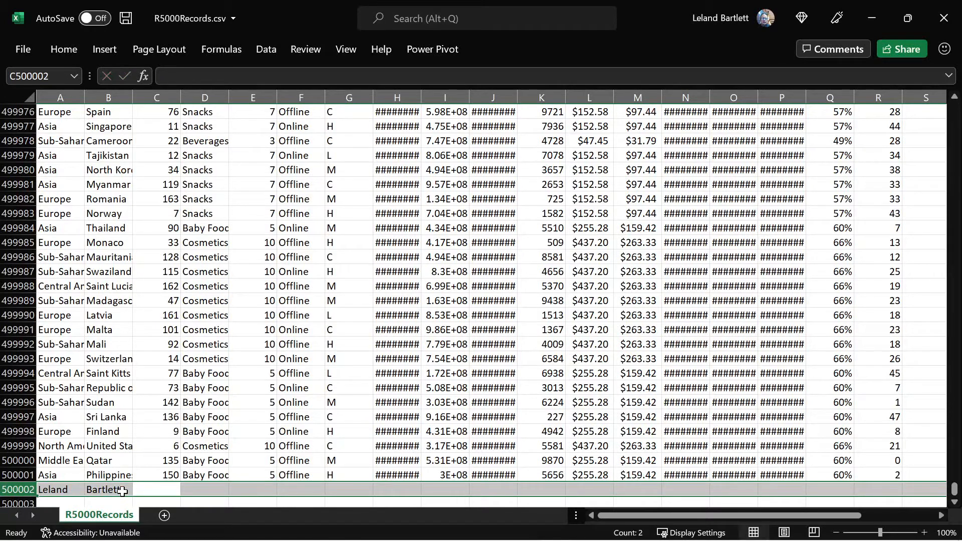
text(111)
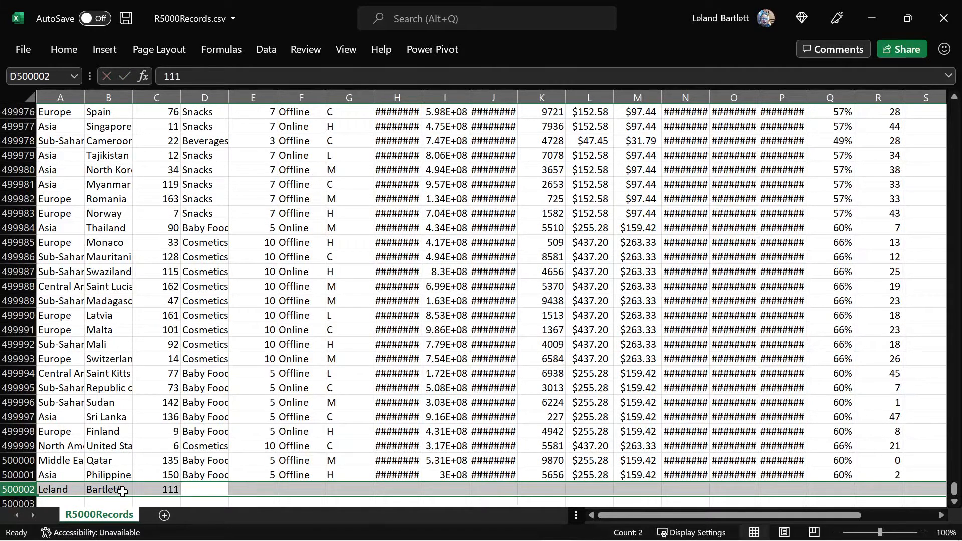
key(Tab)
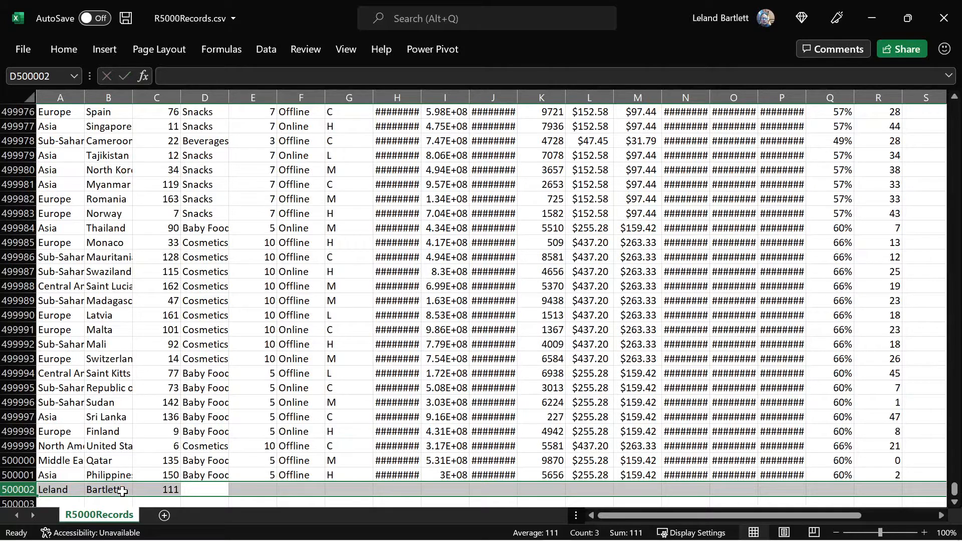
Step: Fill columns D-G of row 500002 with Software, 99, Online and BB
text(Softw)
key(BackSpace)
text(w)
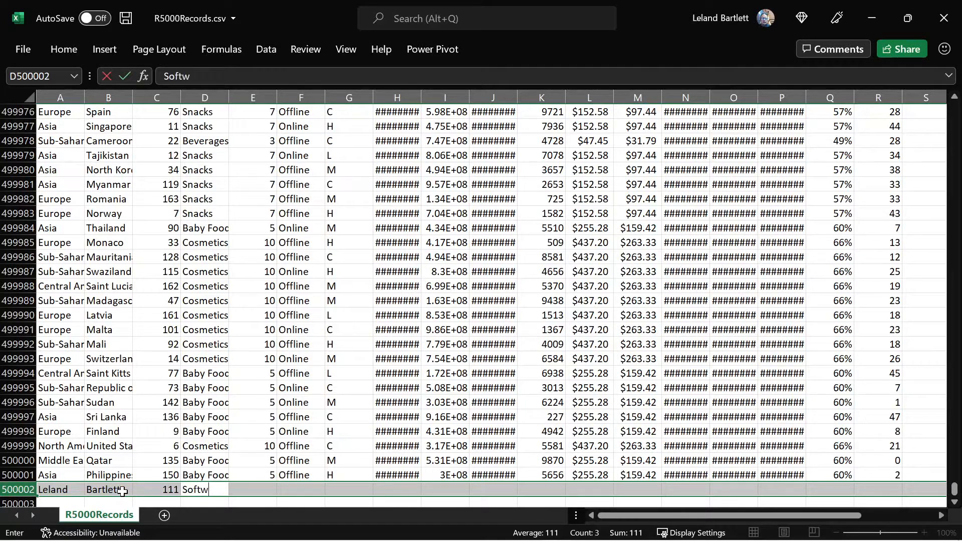
text(are)
key(Tab)
text(99)
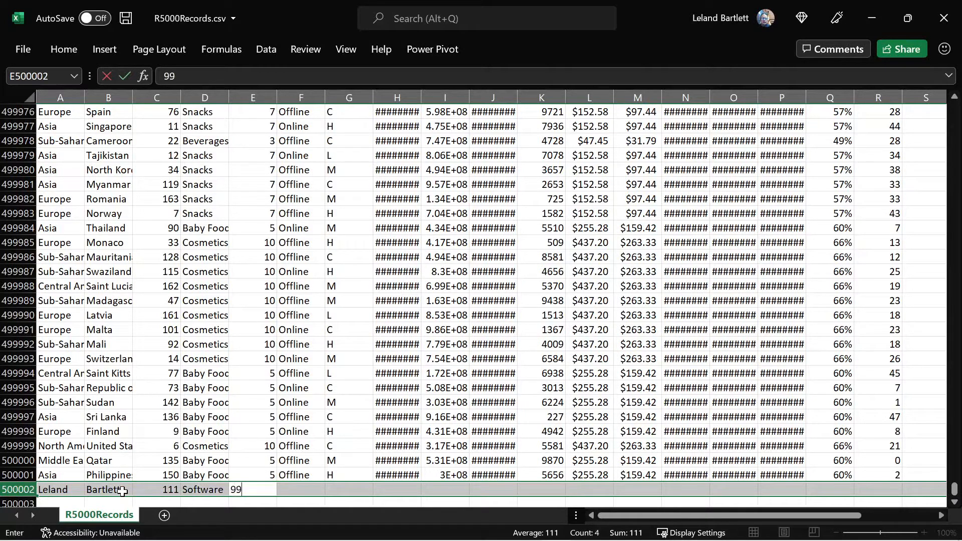
key(Tab)
text(Online)
key(Tab)
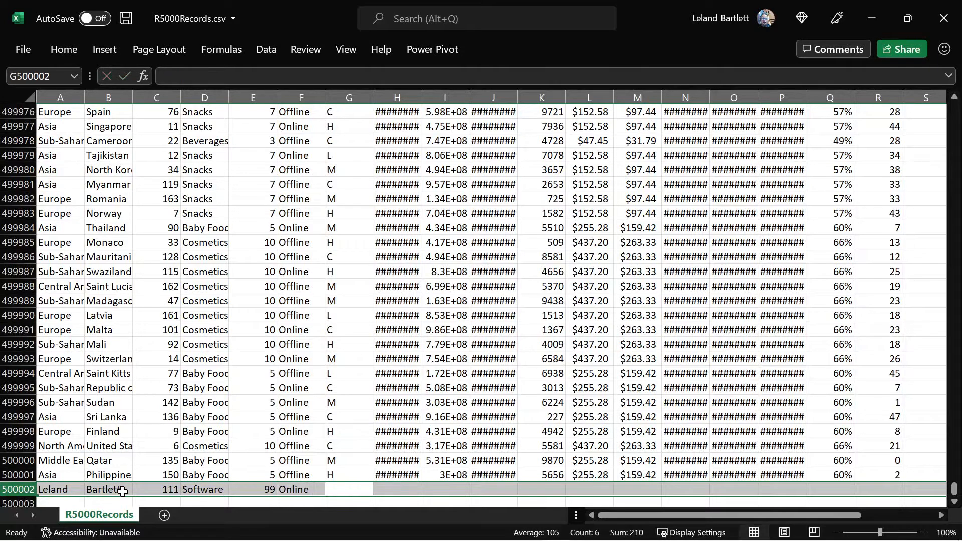
text(BB)
key(Tab)
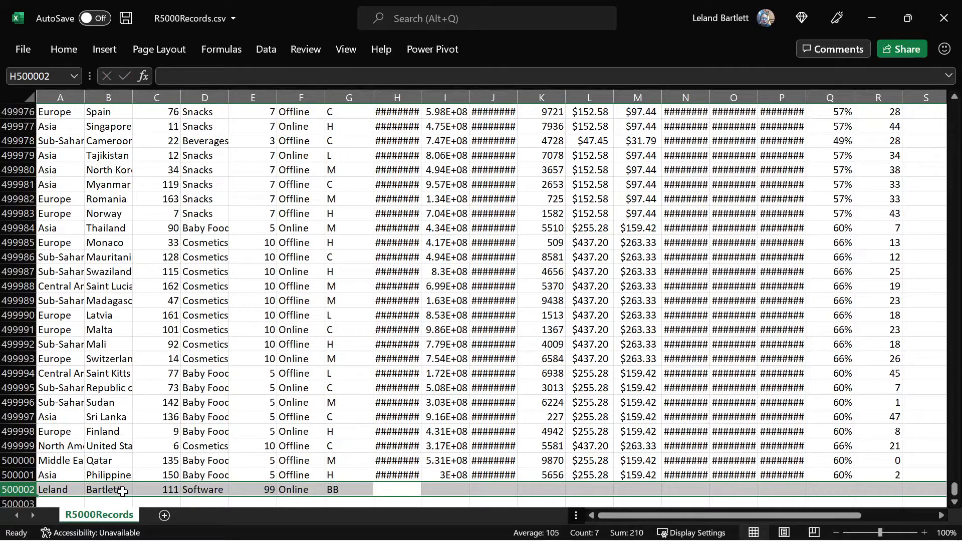
key(alt+Tab)
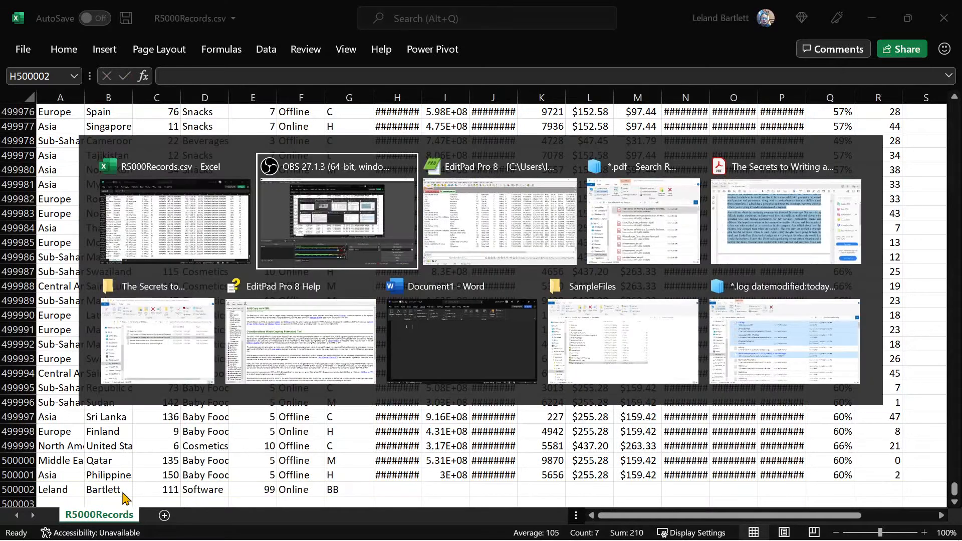
Step: Save the CSV in Excel and check the new Software, 99, Online, BB row in EditPad
key(alt+Tab)
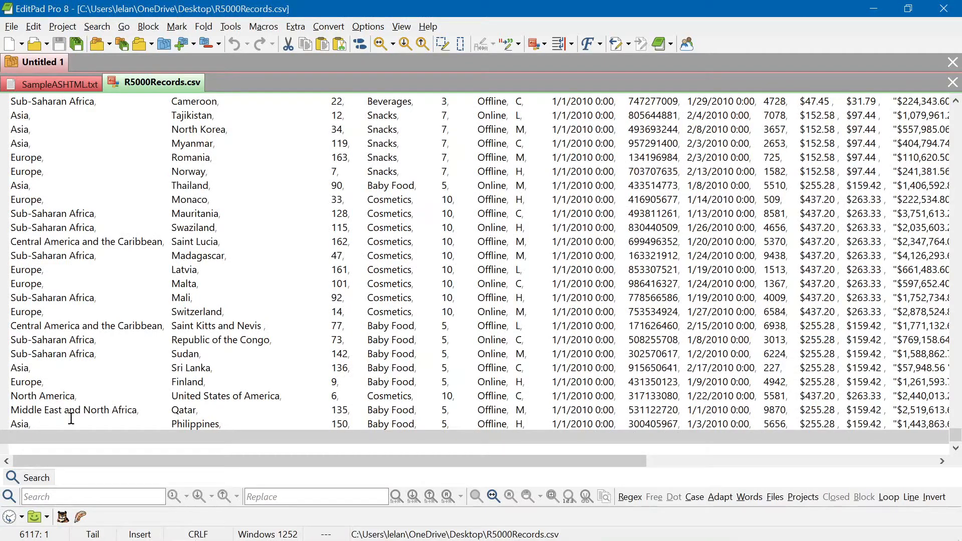
key(alt+Tab)
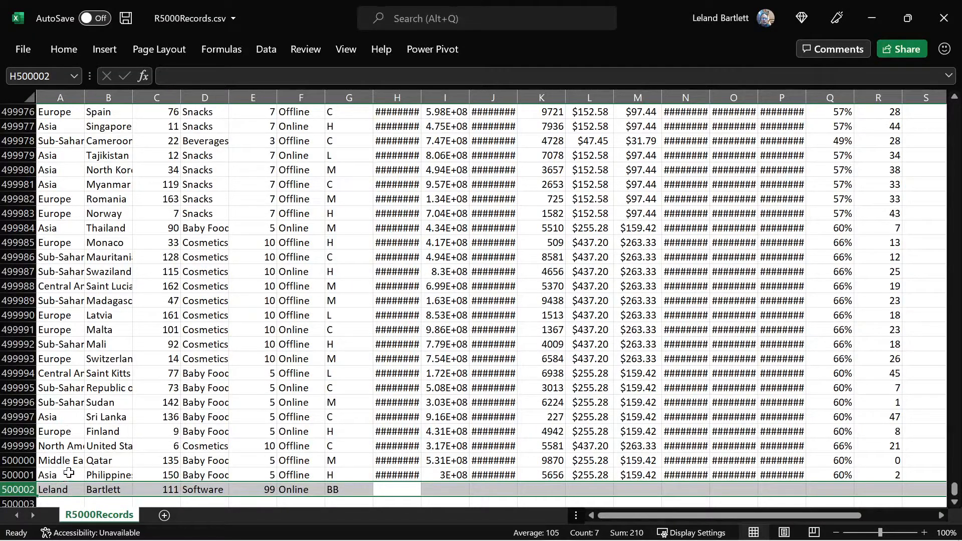
key(ctrl+s)
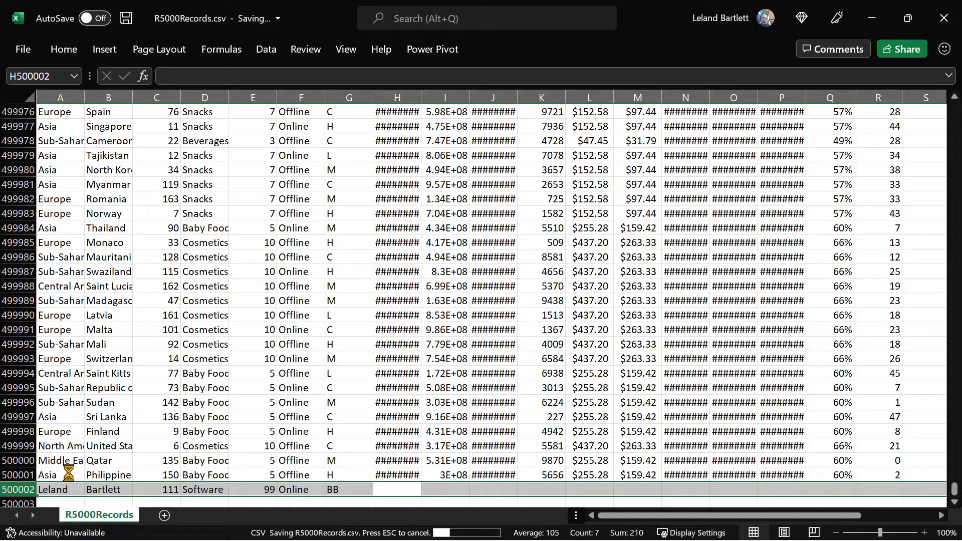
key(alt+Tab)
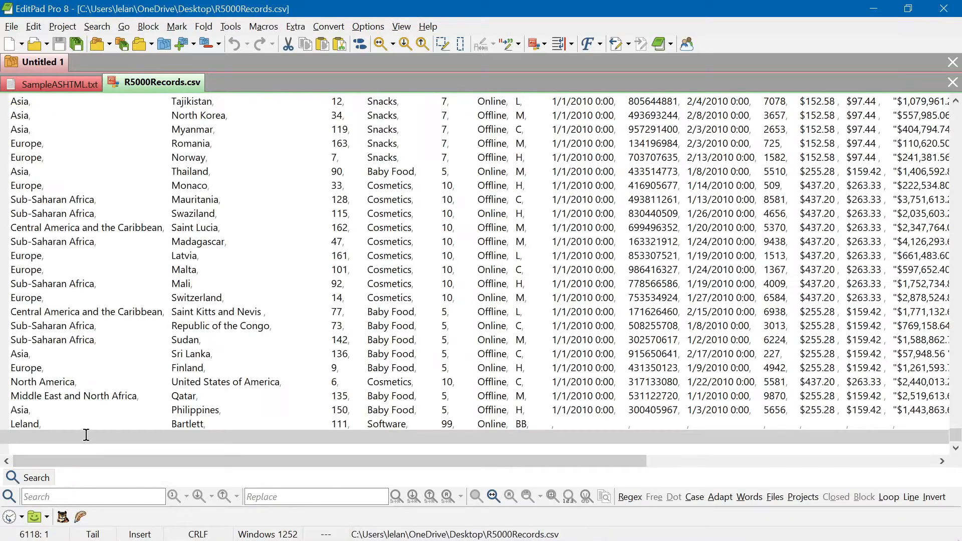
click(182, 425)
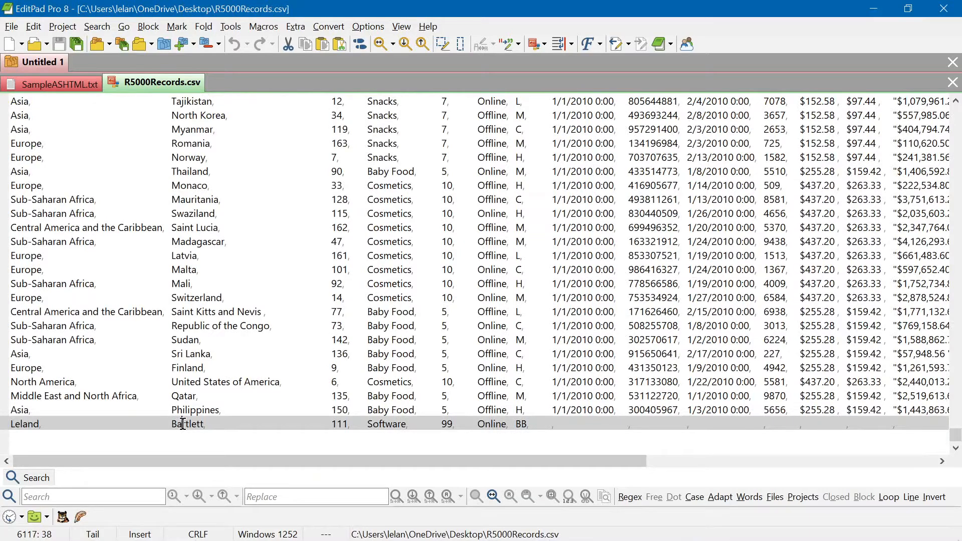
key(alt+Tab)
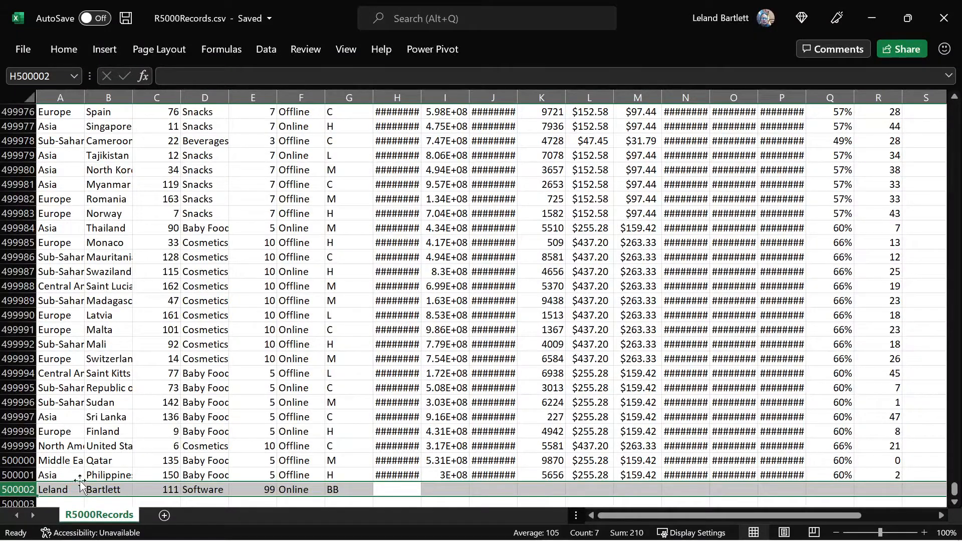
Step: Delete row 500002 from the R5000Records sheet and re-save the CSV file
right_click(28, 491)
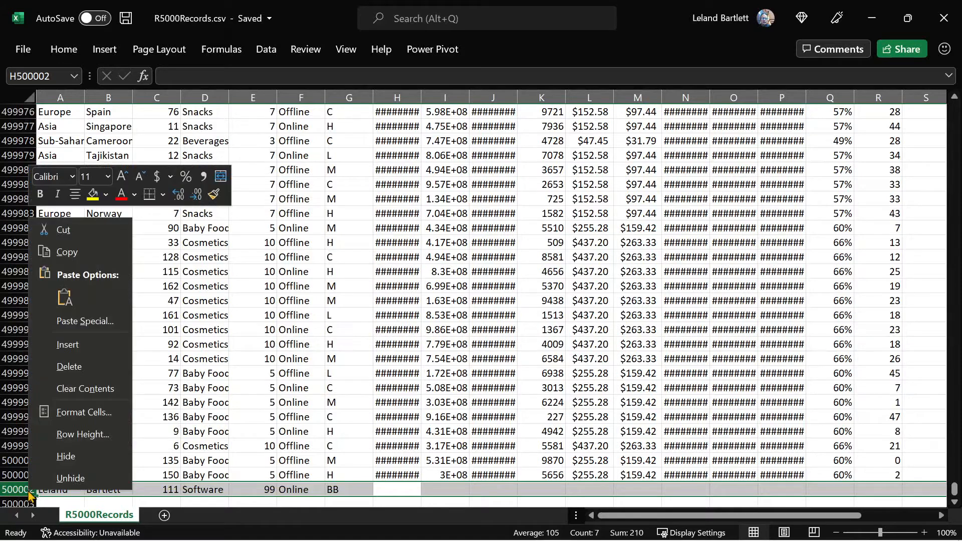
click(90, 364)
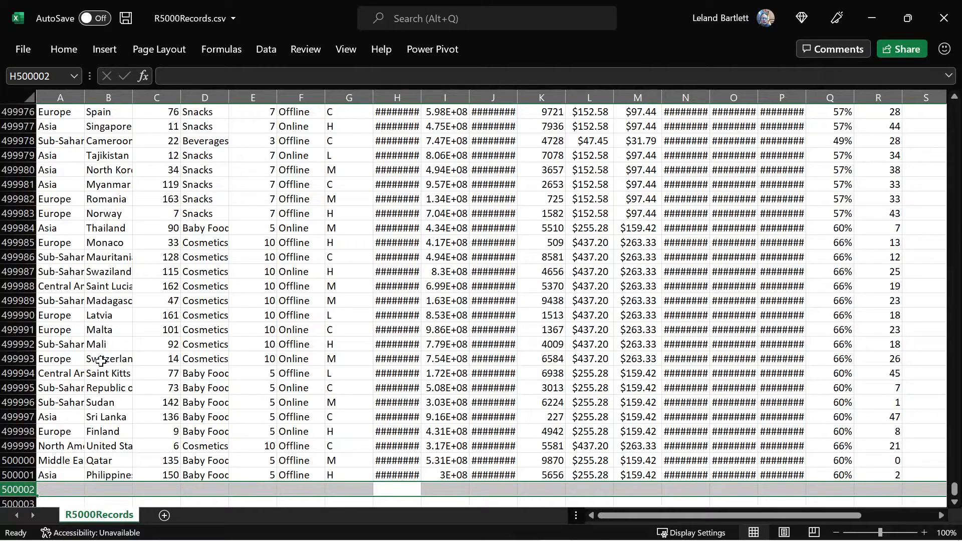
key(ctrl+s)
key(alt+Tab)
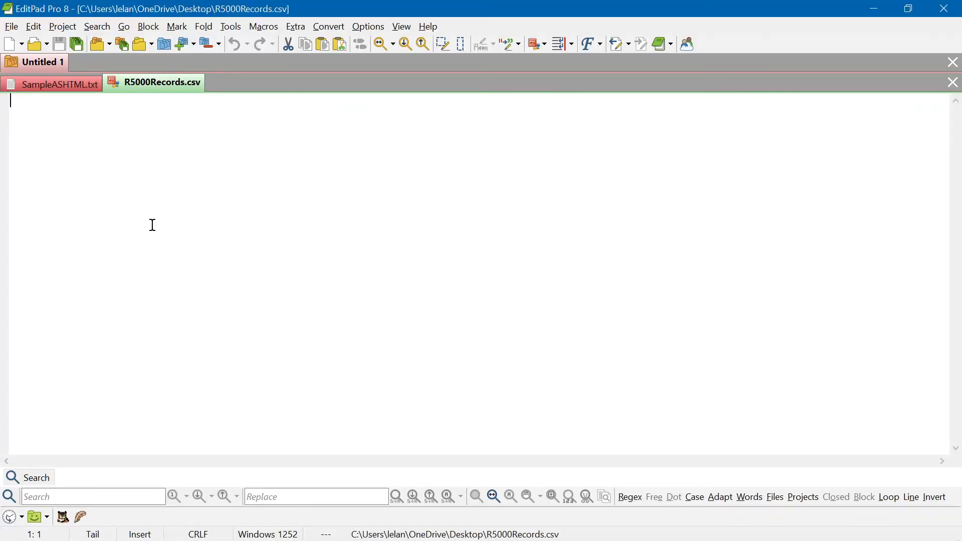
key(ctrl+v)
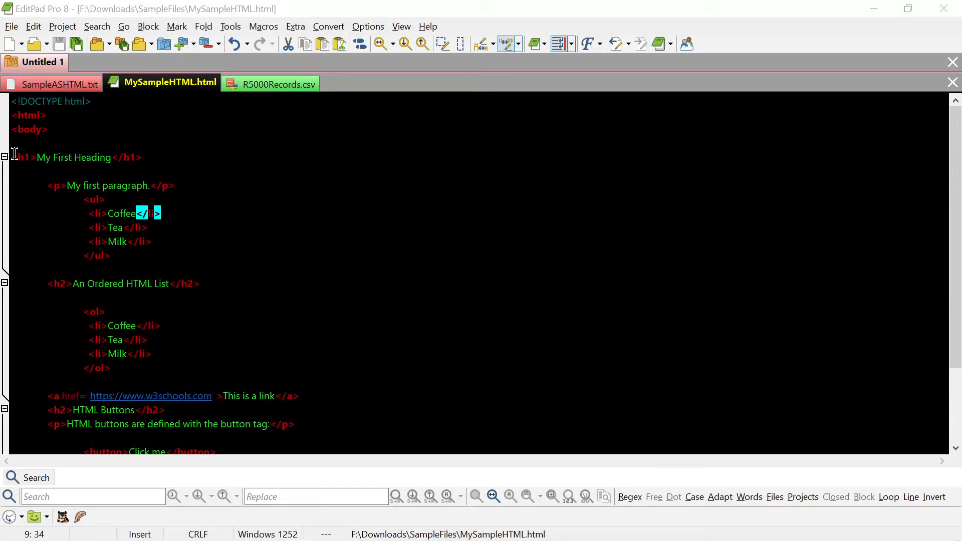
Step: Copy the h1 heading, paragraph and Coffee/Tea/Milk unordered list code in EditPad Pro
drag(12, 156, 106, 256)
key(ctrl+c)
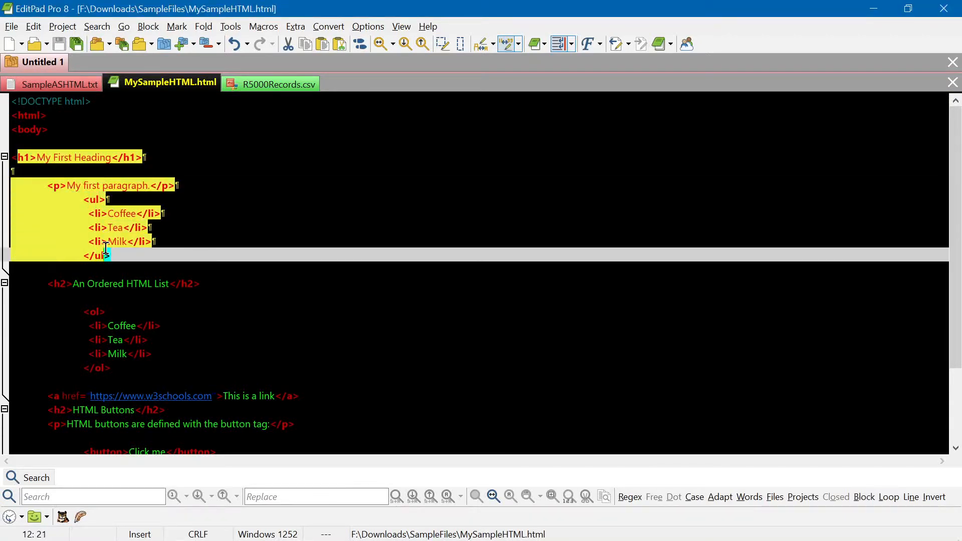
click(12, 27)
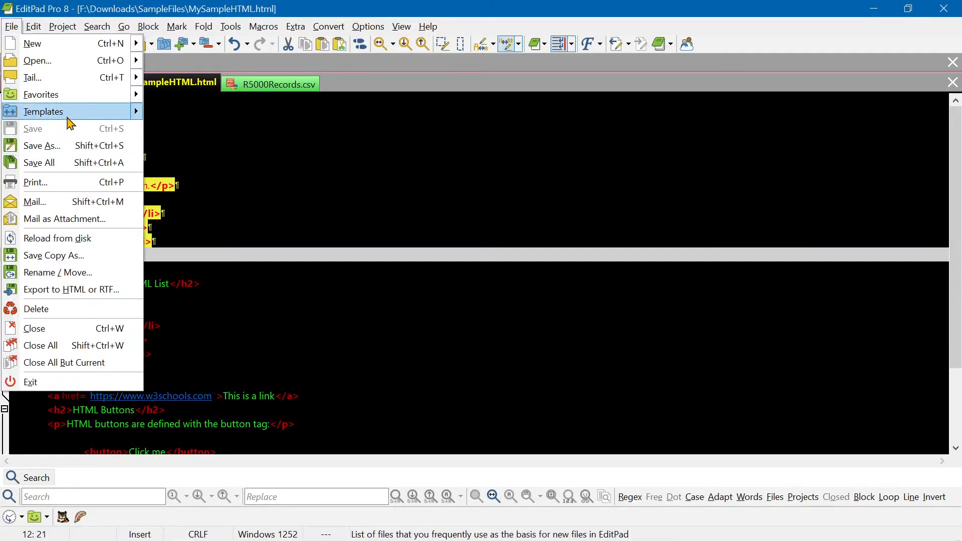
mouse_move(31, 31)
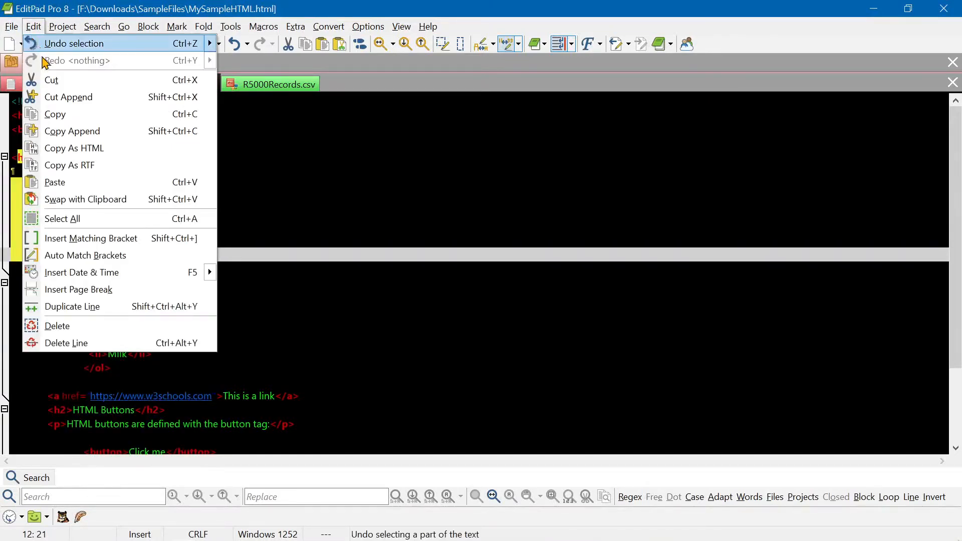
click(55, 114)
click(206, 217)
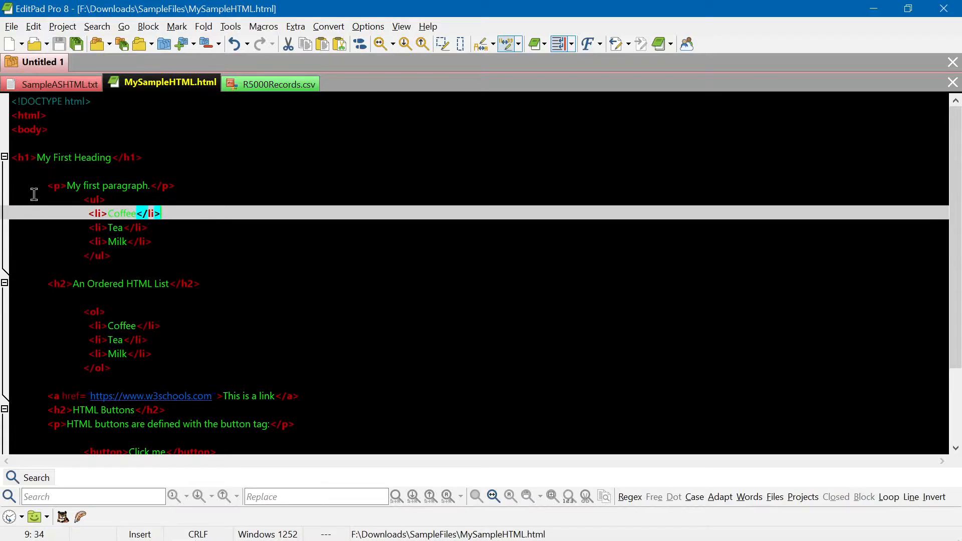
Step: Paste the copied HTML code into the blank Word document and add an empty line below it
key(alt+Tab)
key(alt+Tab)
key(alt+Tab)
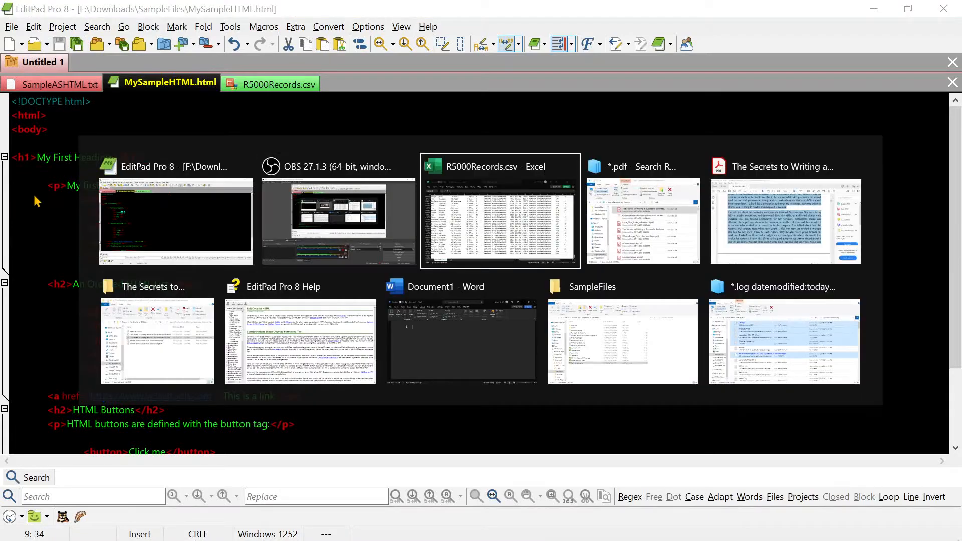
key(alt+Tab)
key(alt+Tab)
key(alt+Tab)
key(alt+Tab)
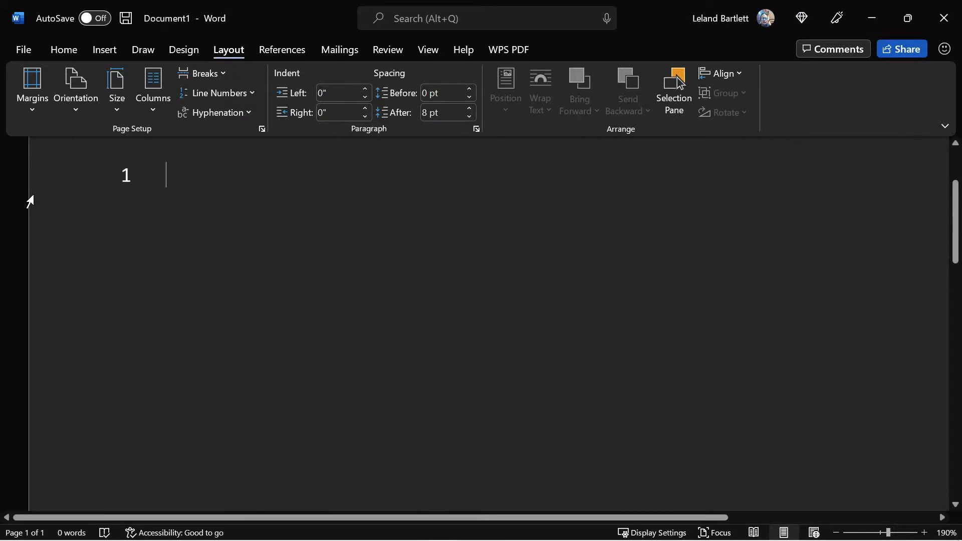
key(ctrl+v)
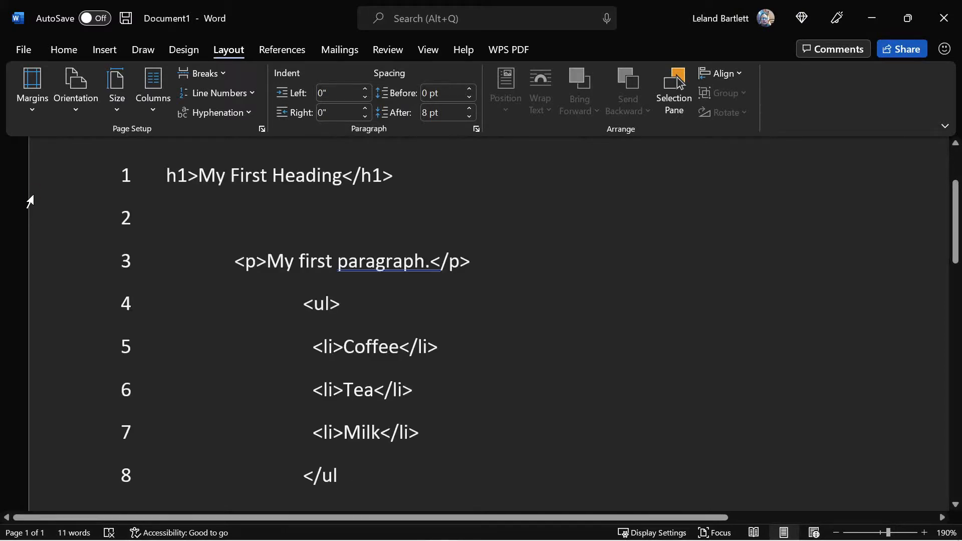
scroll(38, 208, down, 1)
key(Return)
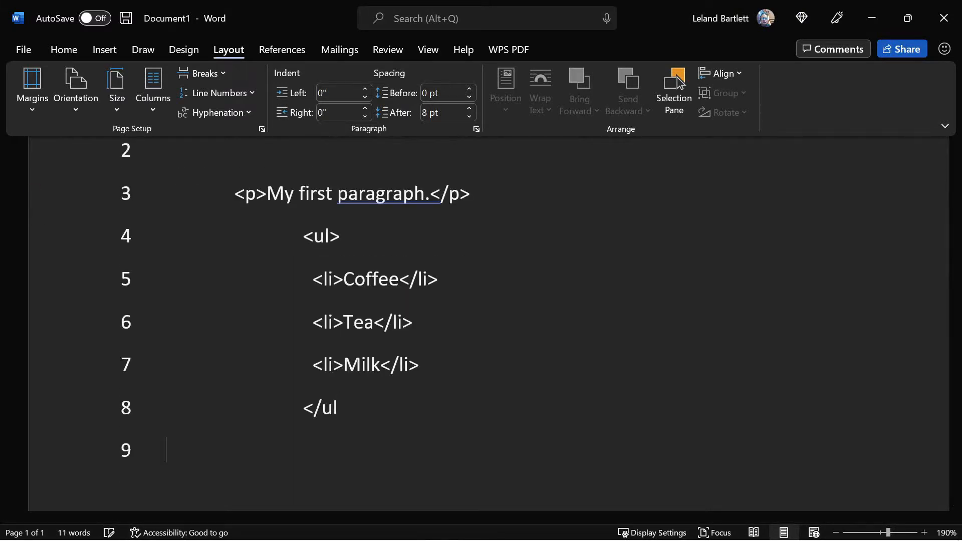
key(alt+Tab)
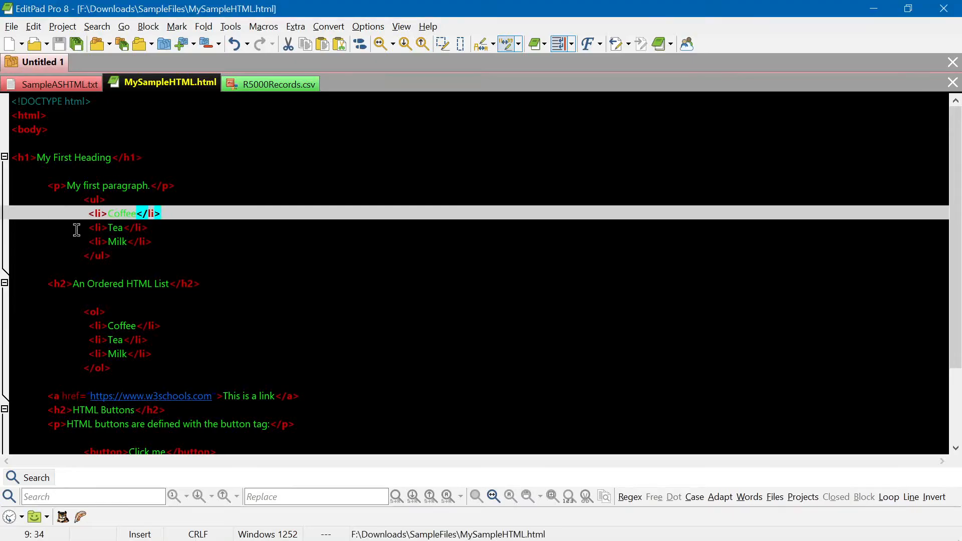
Step: Append the 'An Ordered HTML List' heading through </ol> to the clipboard with Copy Append
drag(48, 284, 111, 367)
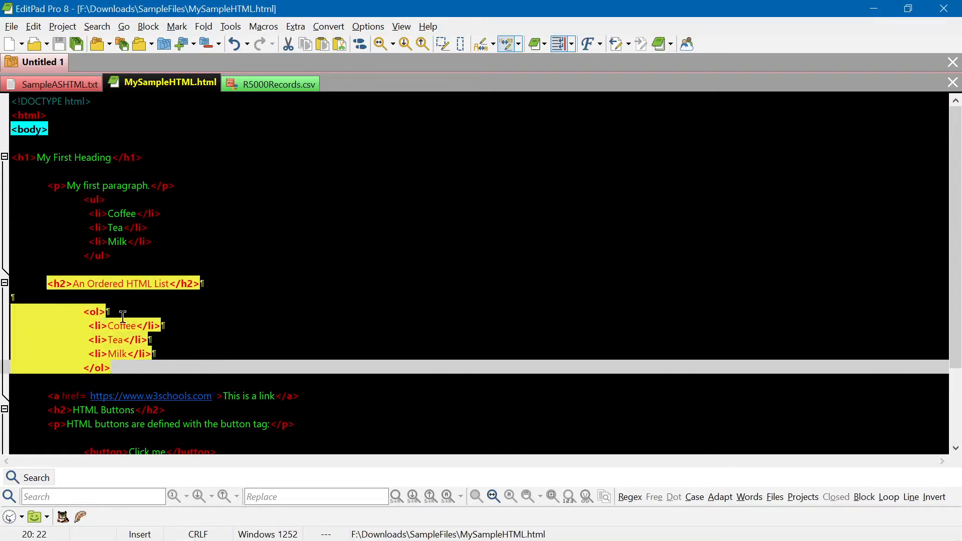
click(34, 27)
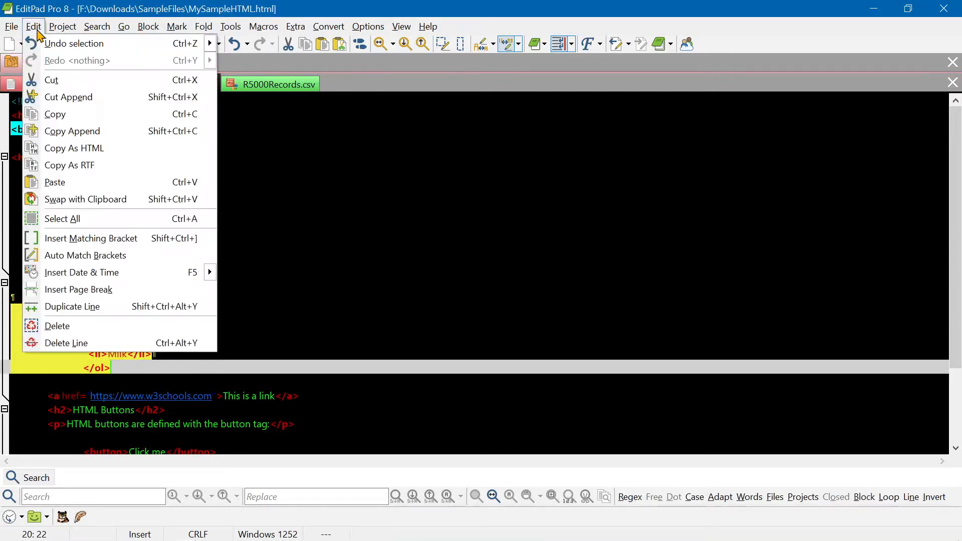
click(78, 135)
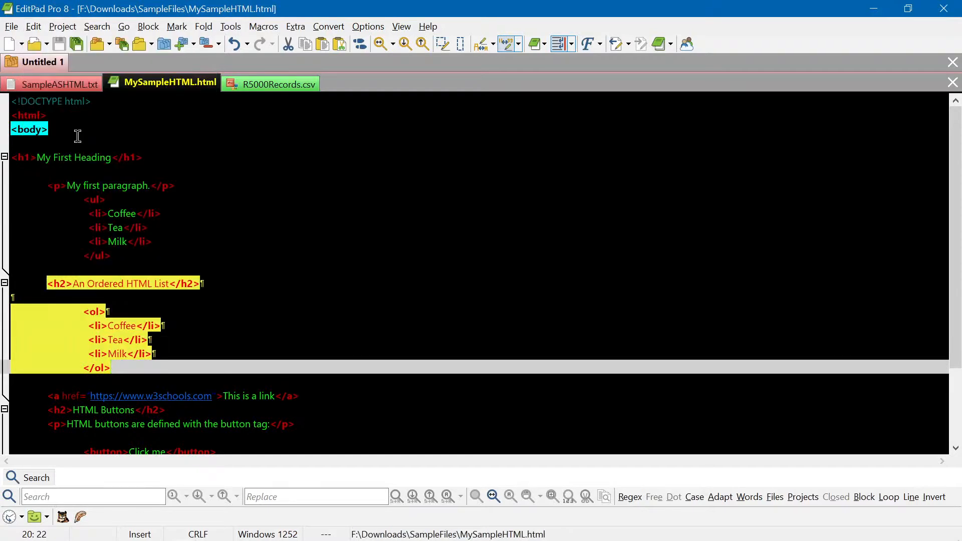
Step: Paste the combined heading, paragraph and both list sections into the Word document
key(alt+Tab)
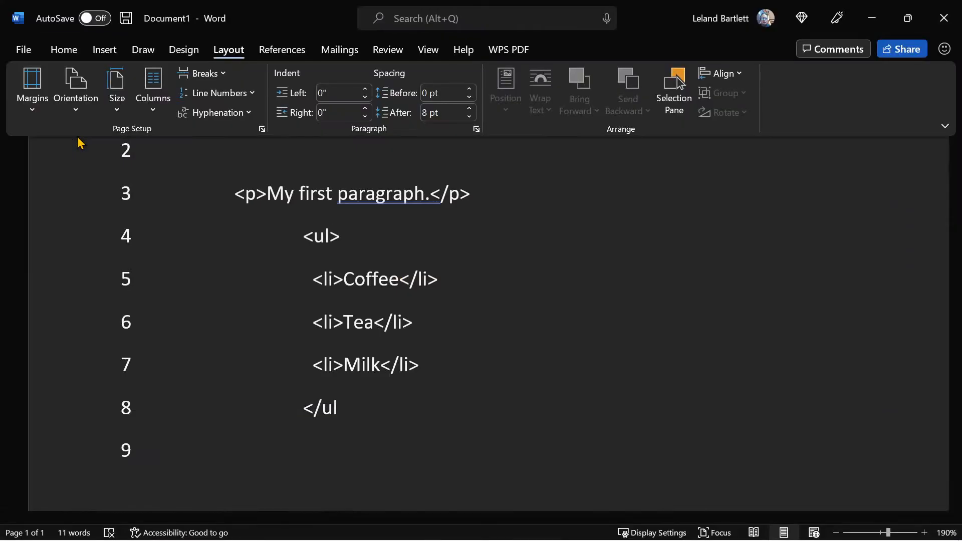
key(ctrl+v)
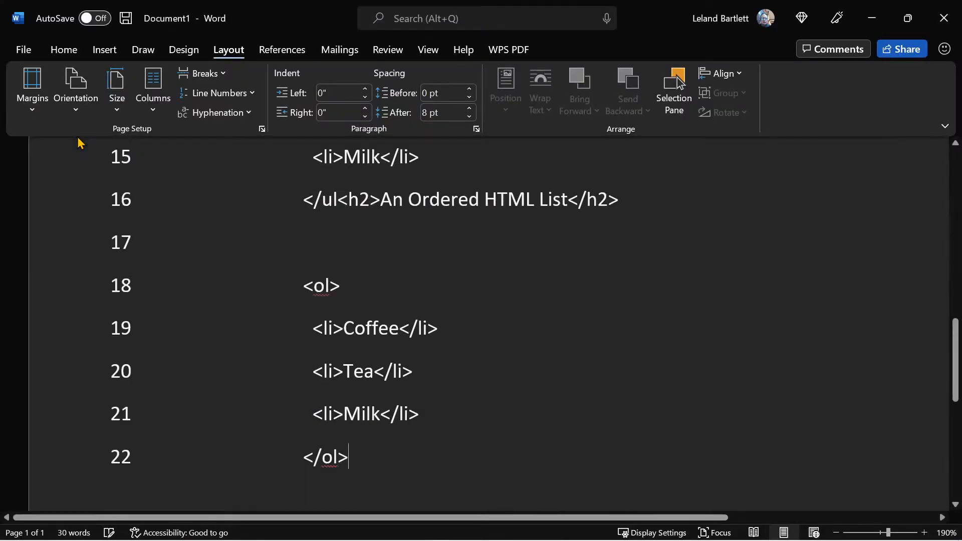
scroll(77, 136, up, 3)
scroll(213, 228, up, 3)
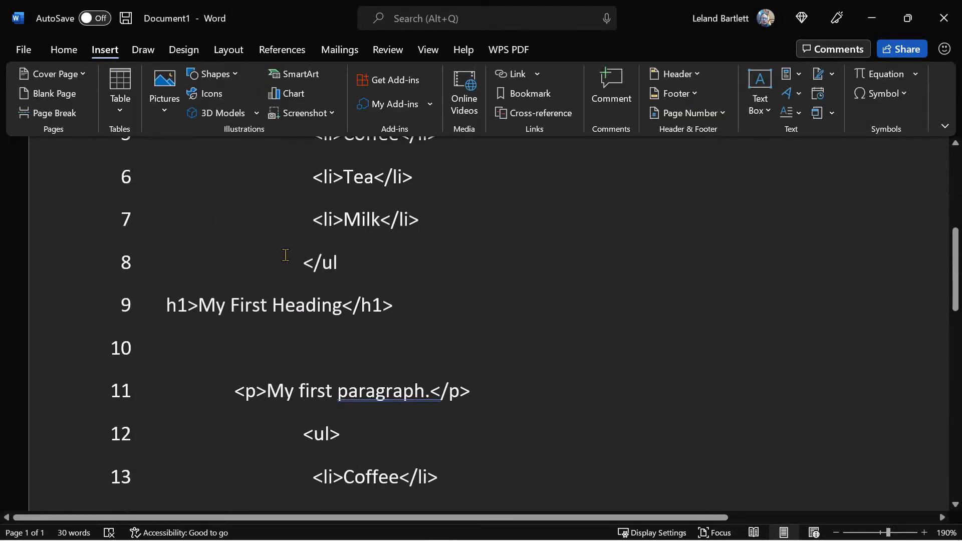
scroll(283, 270, down, 5)
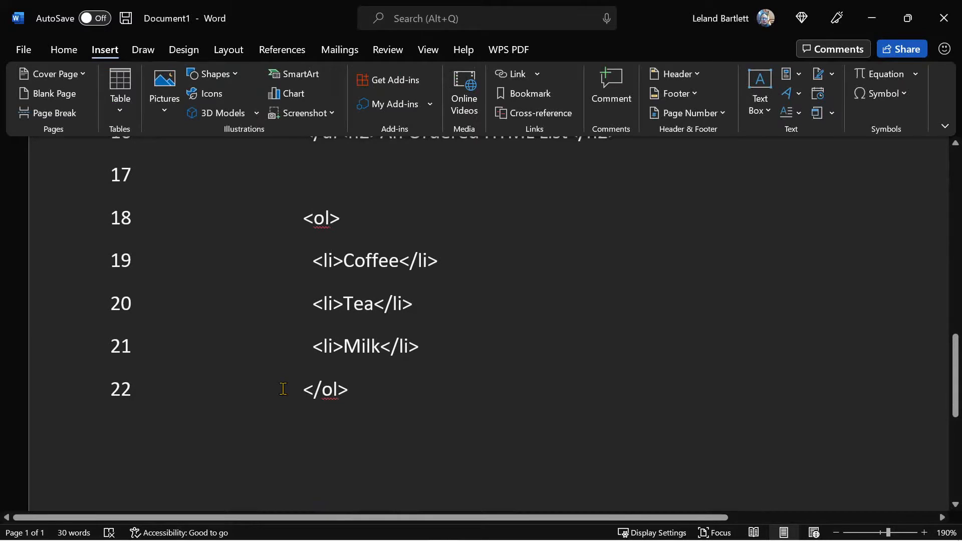
scroll(283, 389, up, 5)
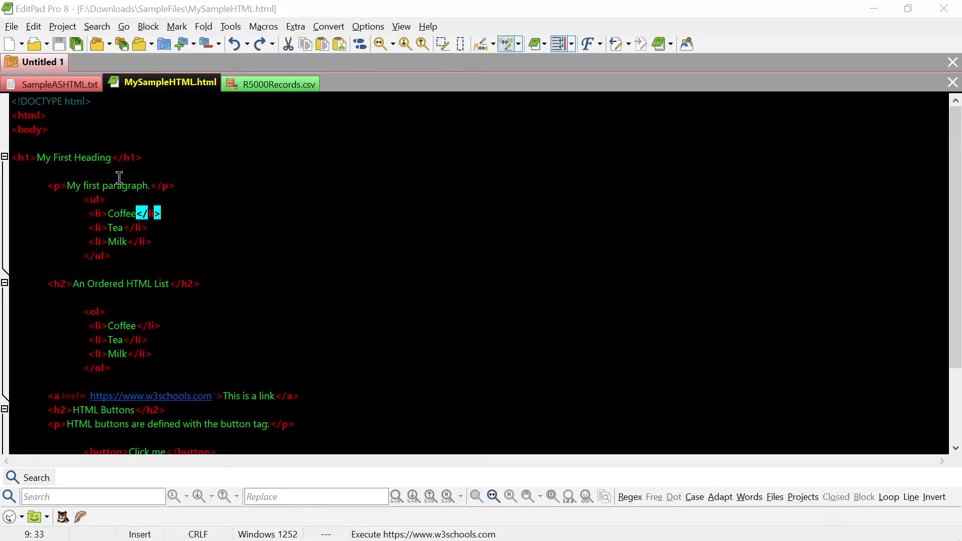
Step: Select the h1-through-ul lines and paste the clipboard code into the Word document
click(35, 27)
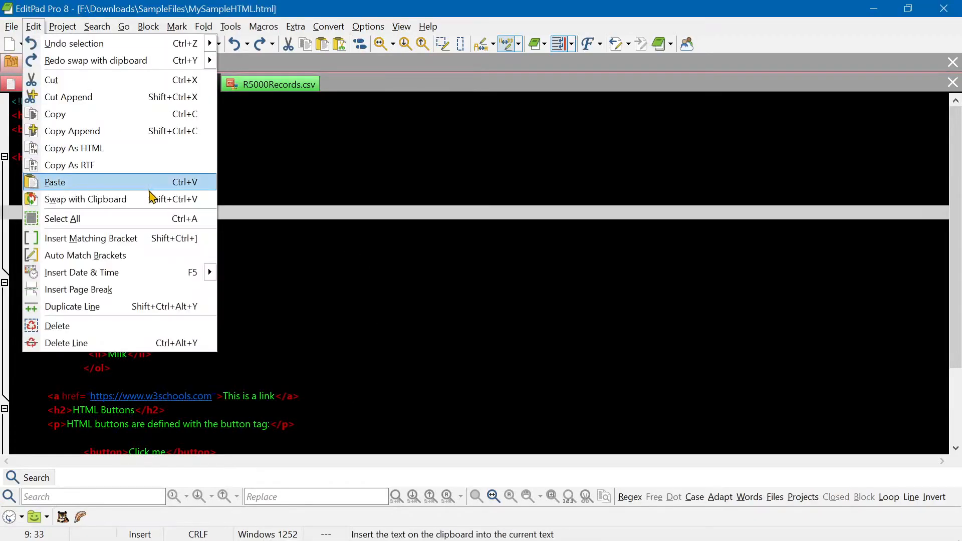
click(273, 211)
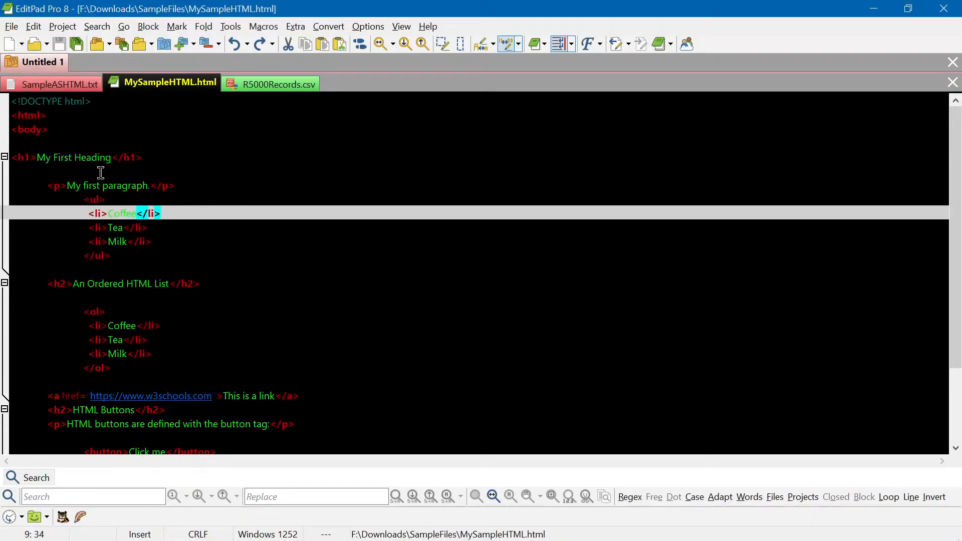
drag(12, 157, 117, 249)
key(ctrl+c)
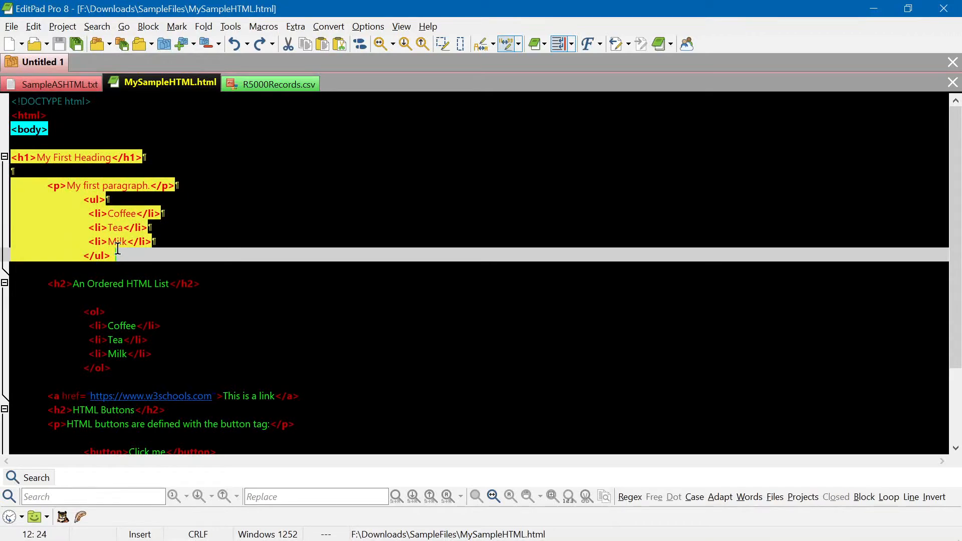
key(alt+Tab)
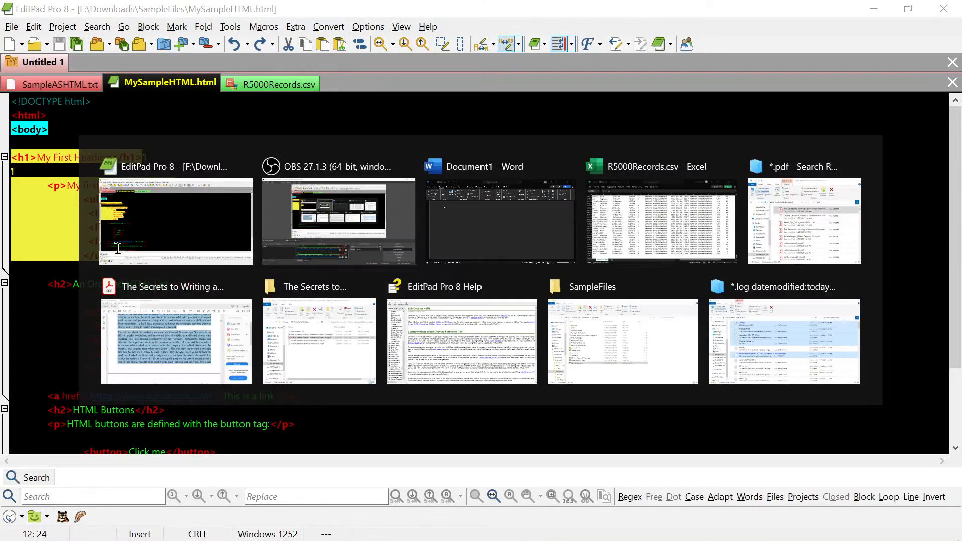
key(alt+Tab)
key(alt+Tab)
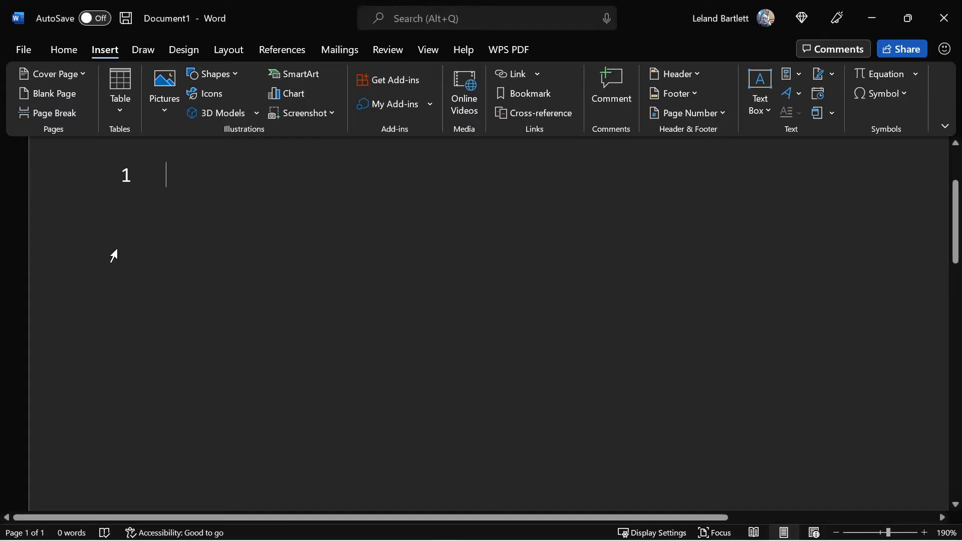
key(ctrl+v)
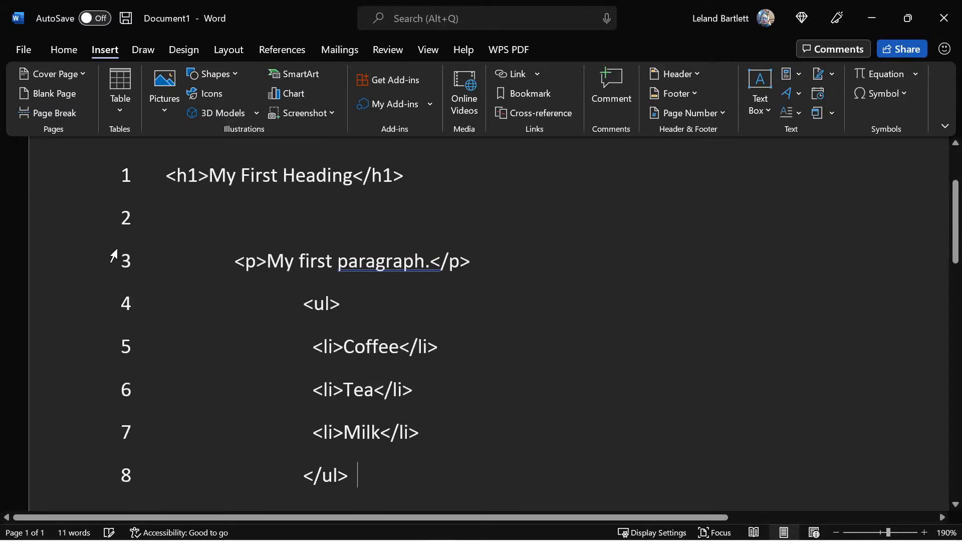
scroll(113, 256, down, 1)
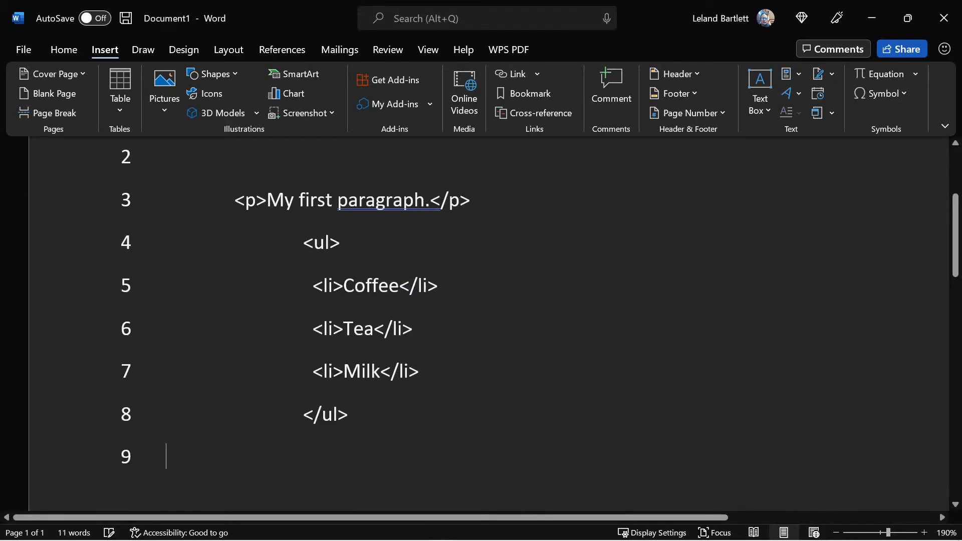
key(alt+Tab)
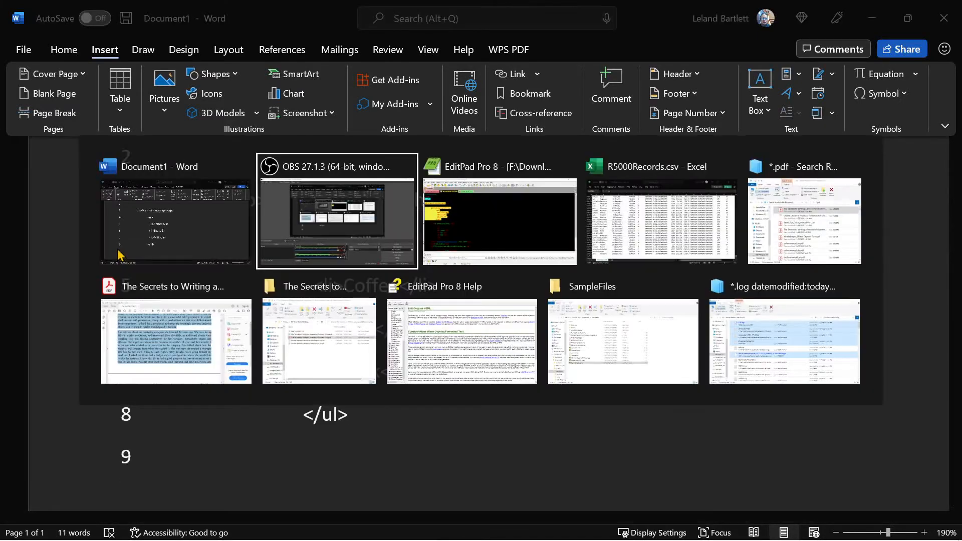
key(alt+Tab)
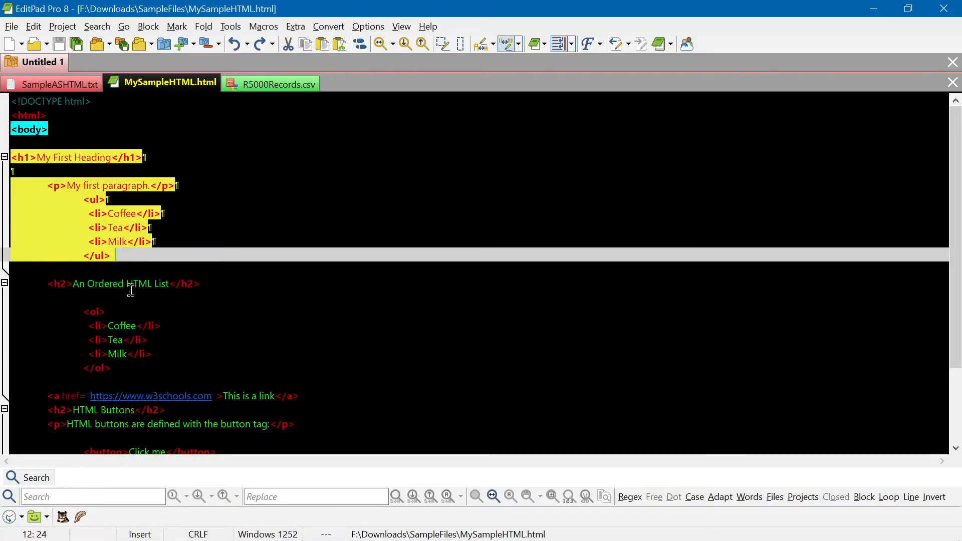
Step: Replace the ordered-list section with the clipboard's heading block using Swap with Clipboard
click(76, 319)
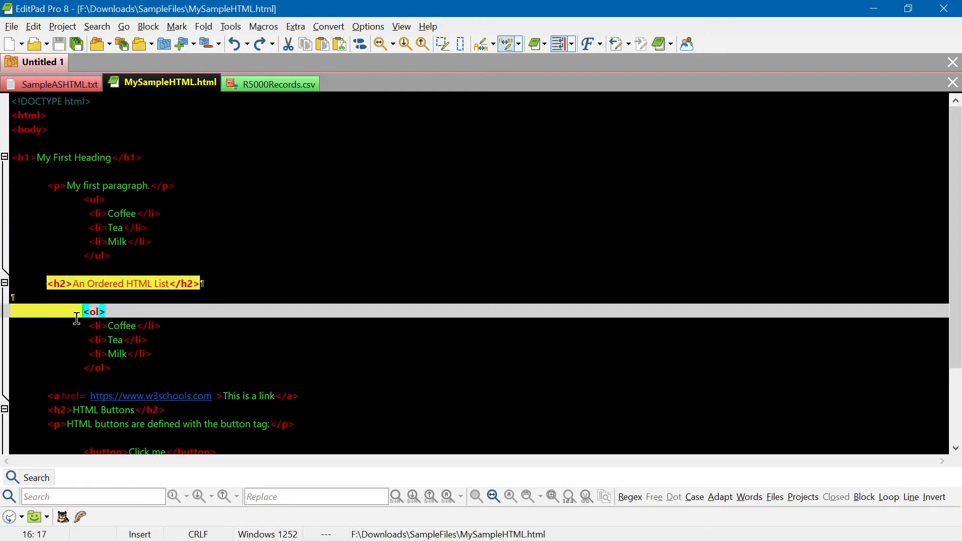
drag(76, 319, 111, 368)
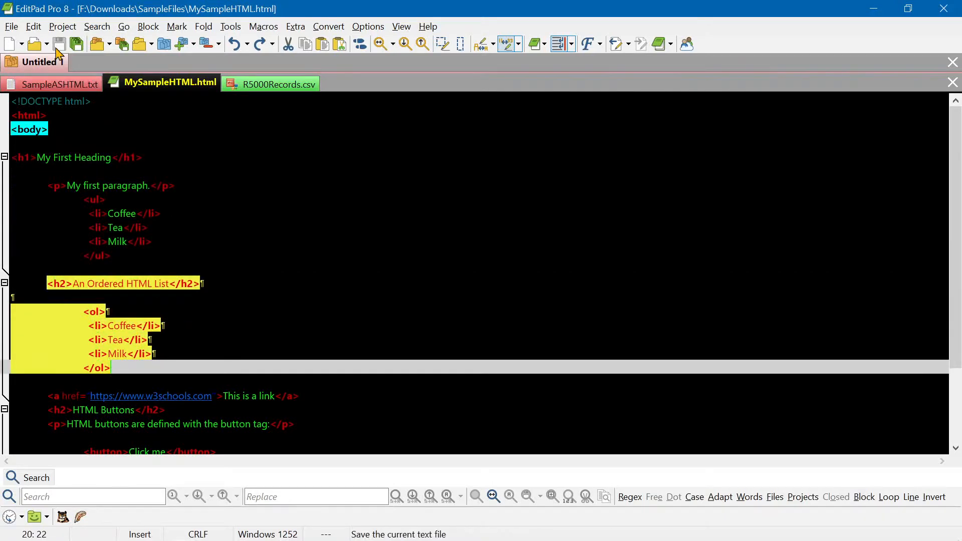
click(33, 26)
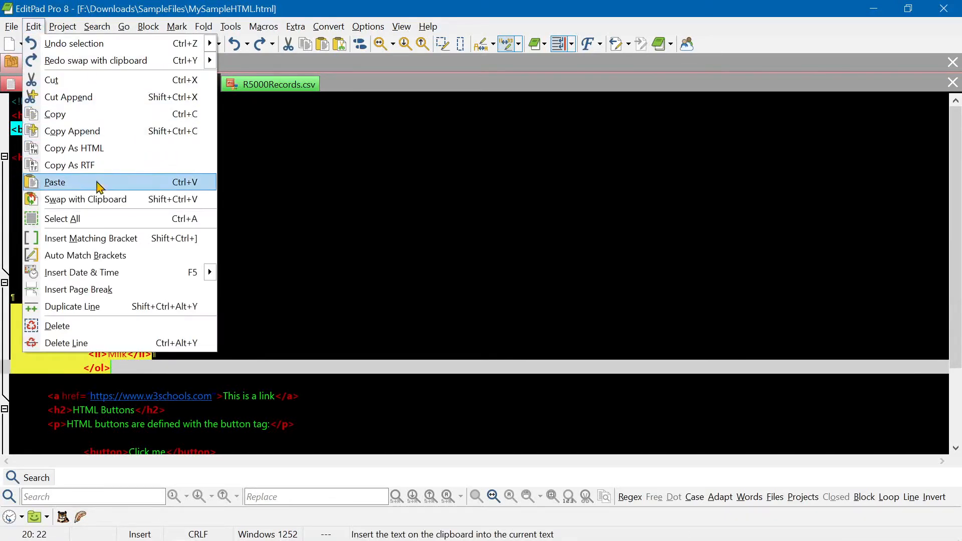
click(100, 200)
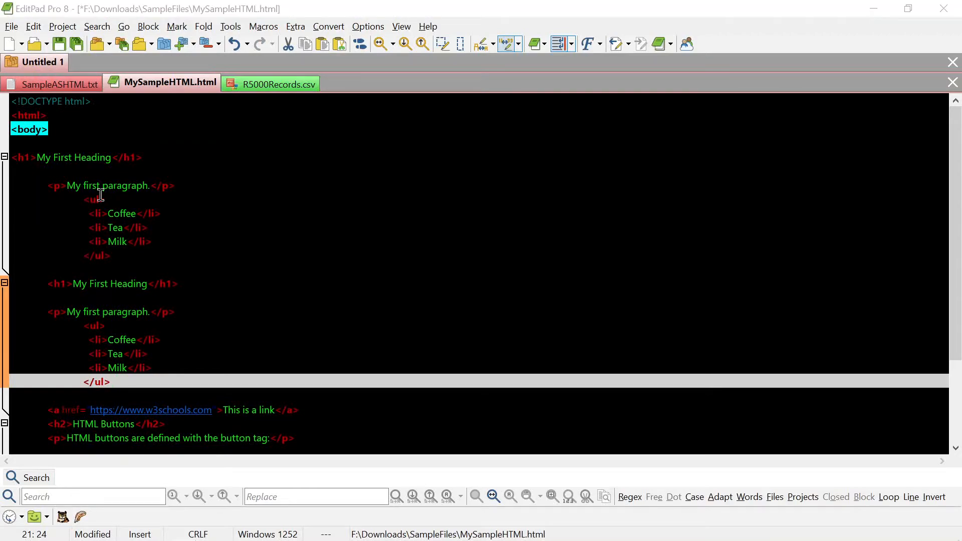
Step: Paste the swapped-out h2 heading and ordered list into the Word document
key(alt+Tab)
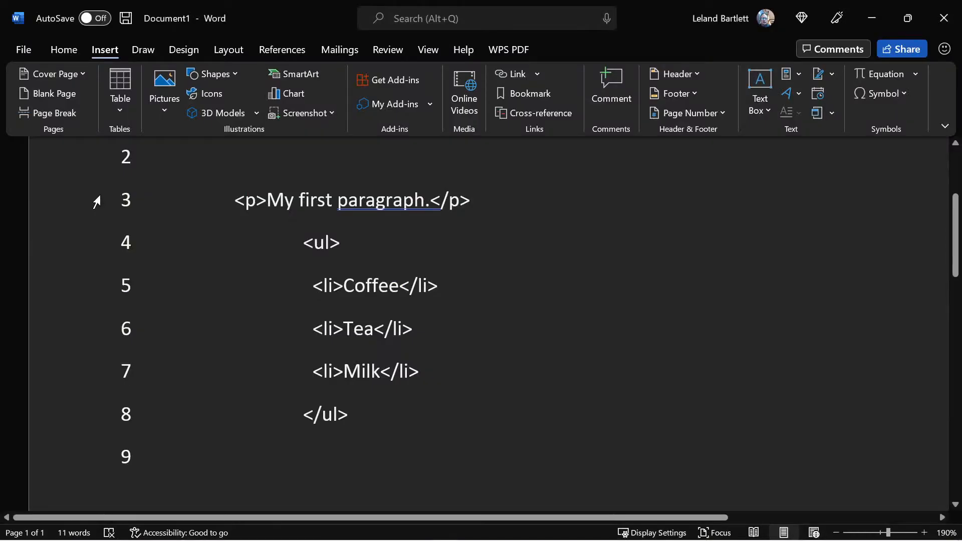
text(<h2>An Ordered HTML List</h2>  <ol> <li>Coffee</li> <li>Tea</li> <li>Milk</li> </ol>)
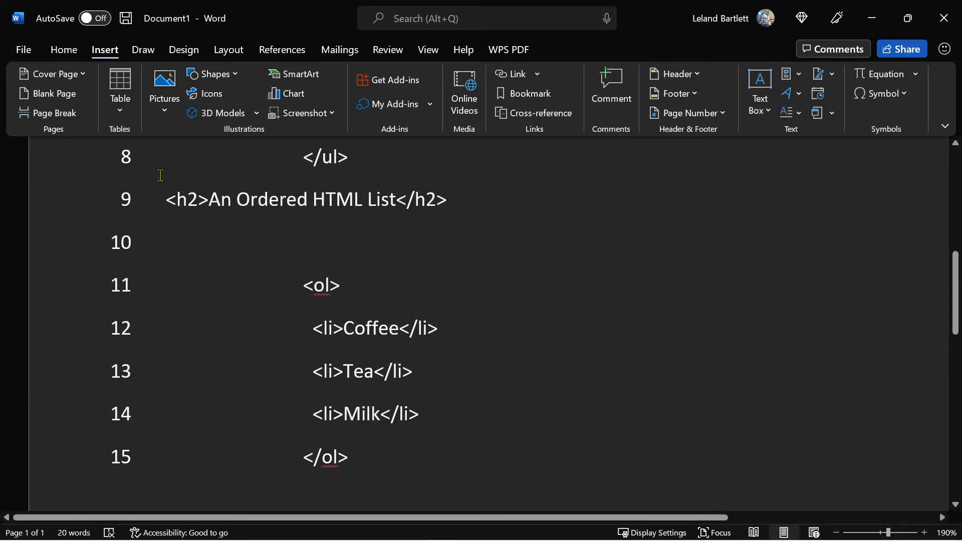
scroll(431, 309, up, 1)
scroll(431, 309, up, 3)
scroll(431, 309, up, 1)
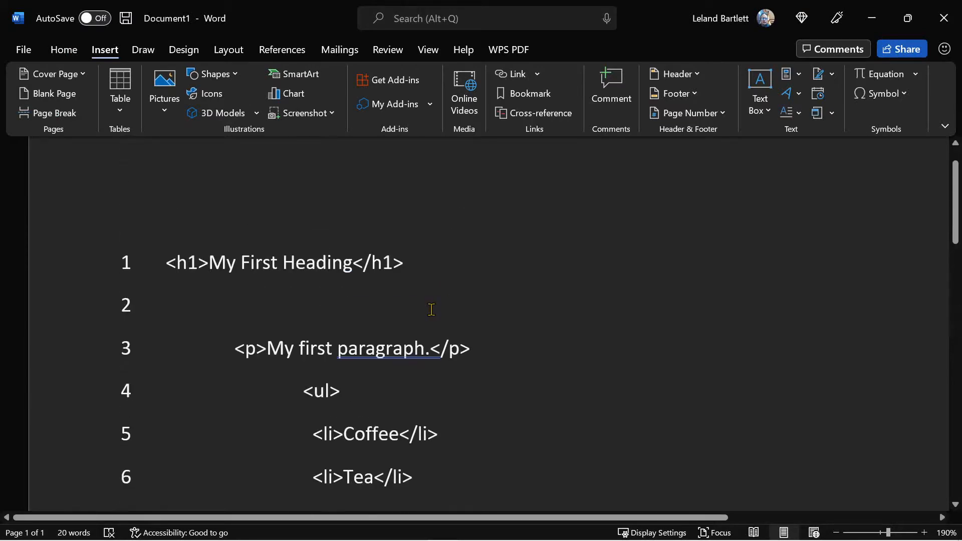
scroll(430, 309, down, 5)
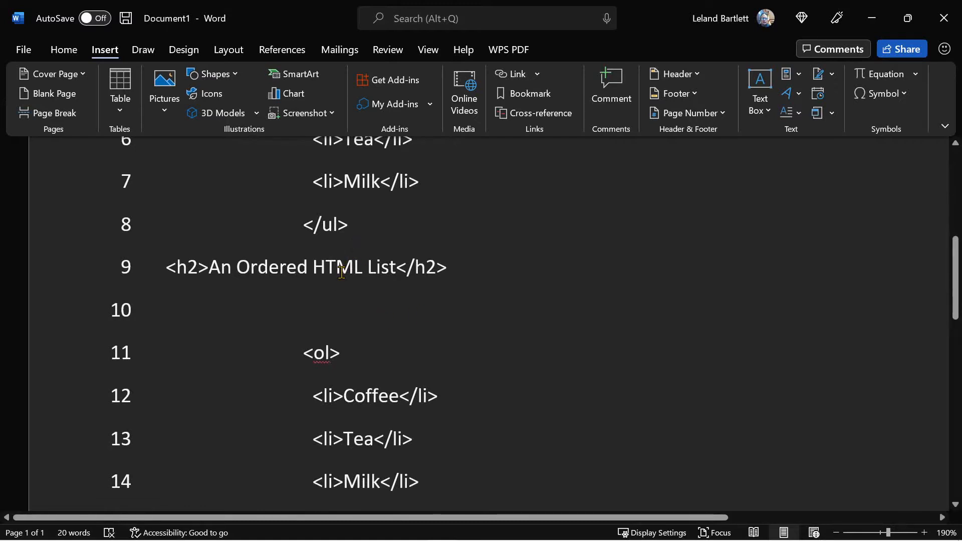
key(alt)
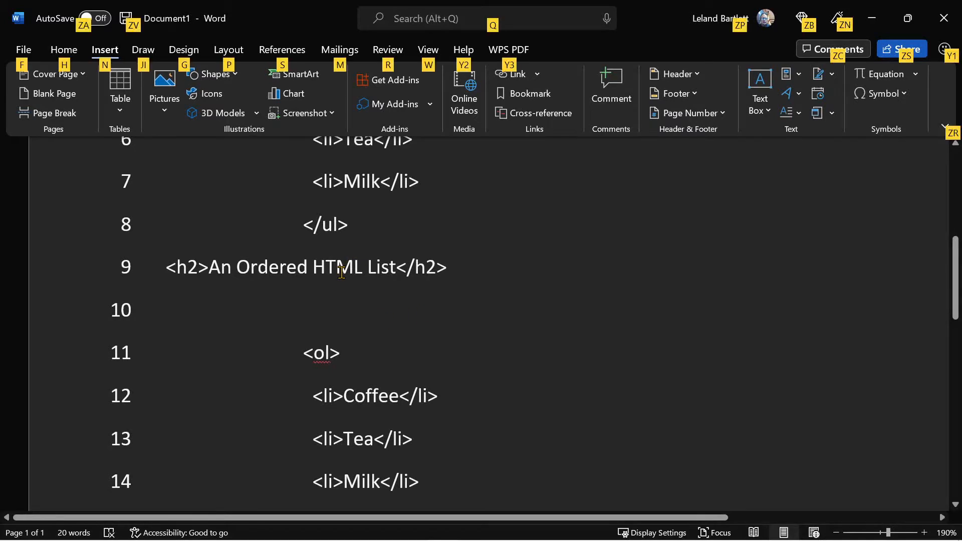
key(alt+Tab)
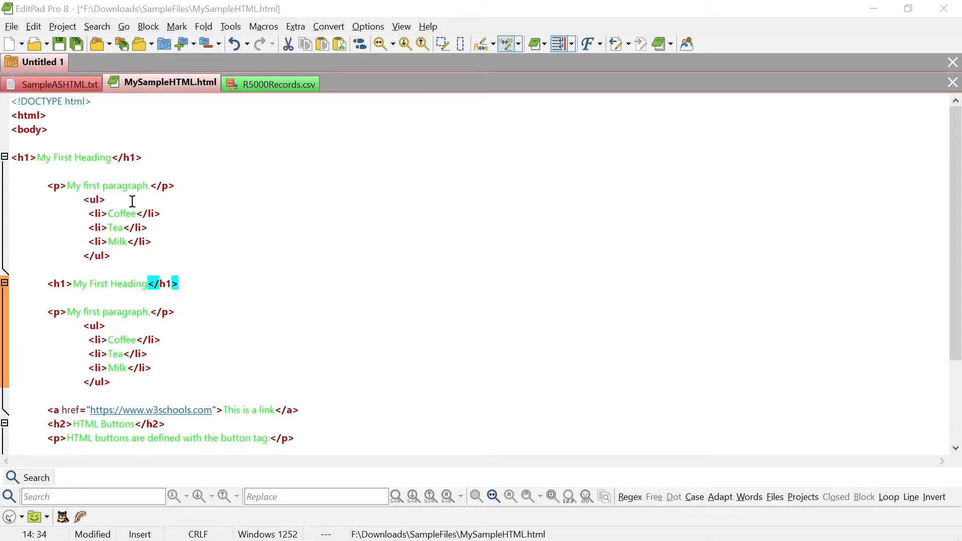
Step: Copy the My First Heading line and paste it into the Word document
click(35, 27)
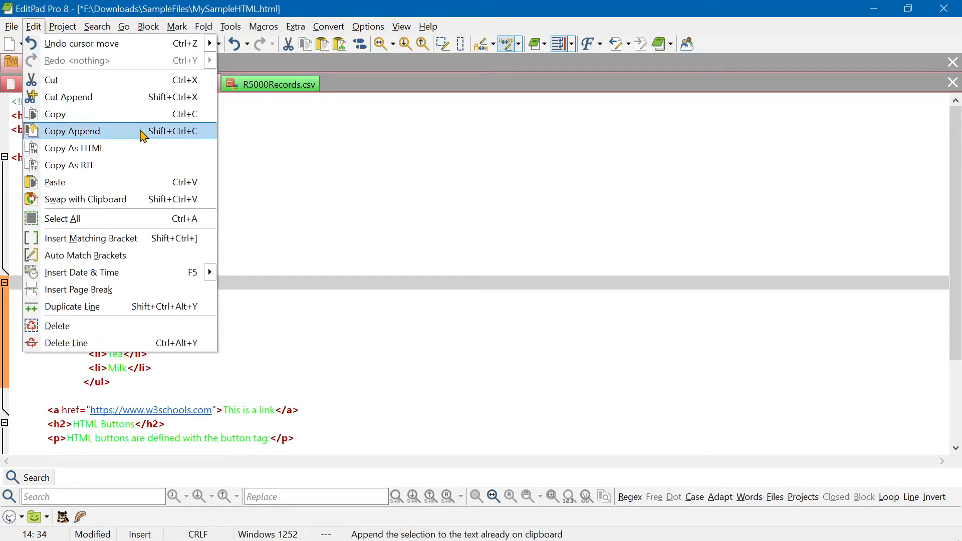
click(97, 115)
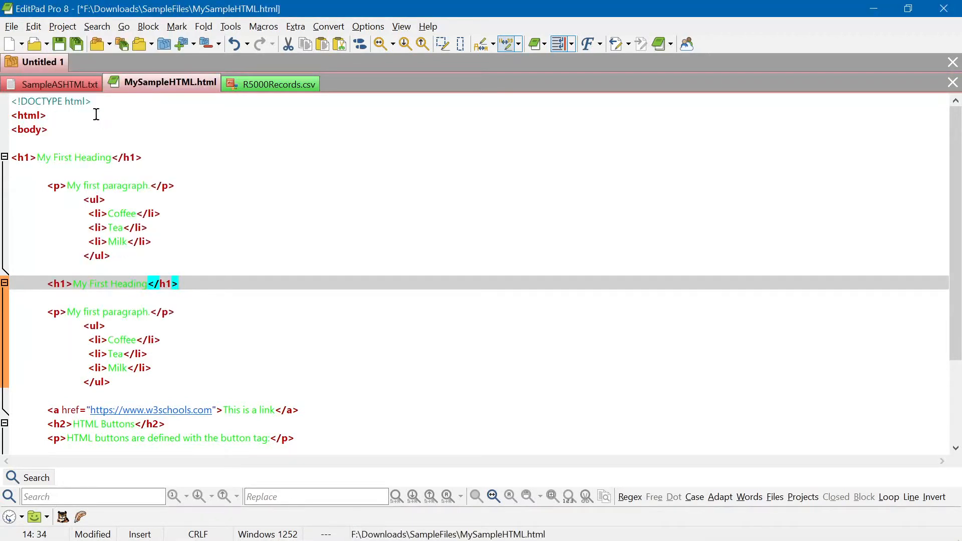
key(alt+Tab)
key(alt+Tab)
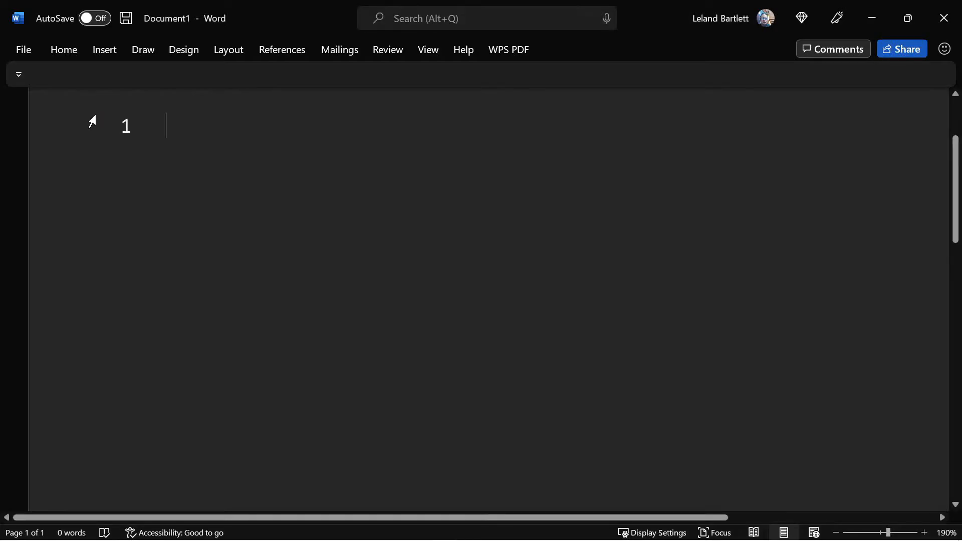
key(ctrl+v)
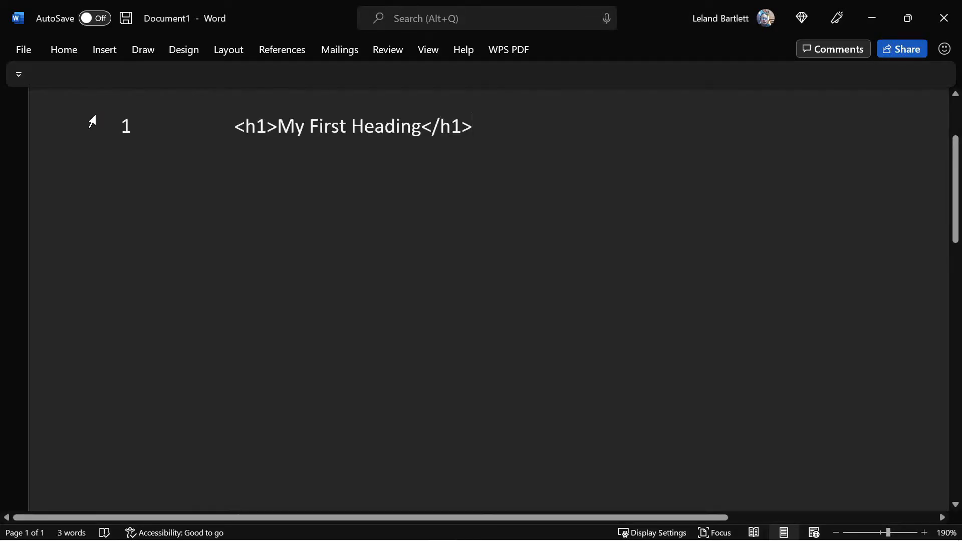
key(alt+Tab)
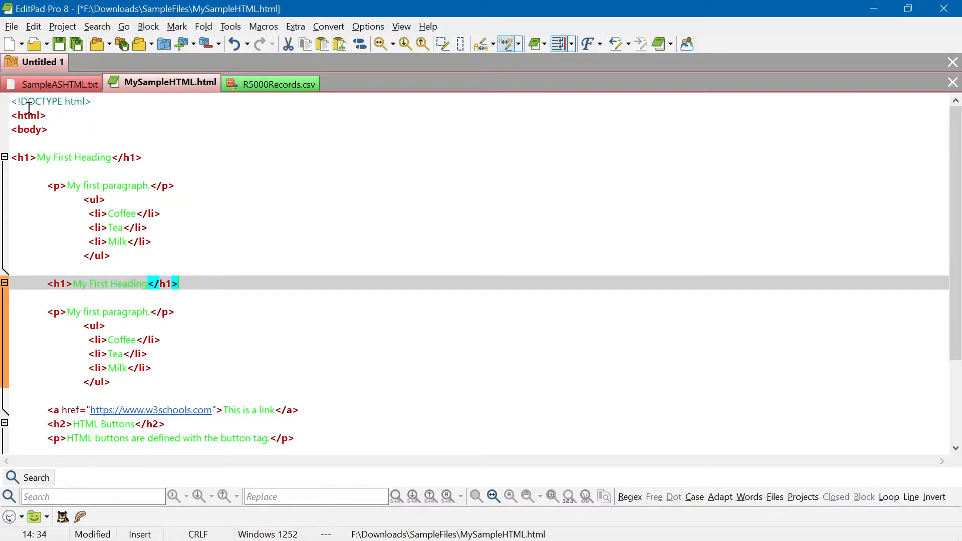
Step: Select the entire HTML file and paste it into Word, replacing the lone heading line
drag(7, 103, 261, 479)
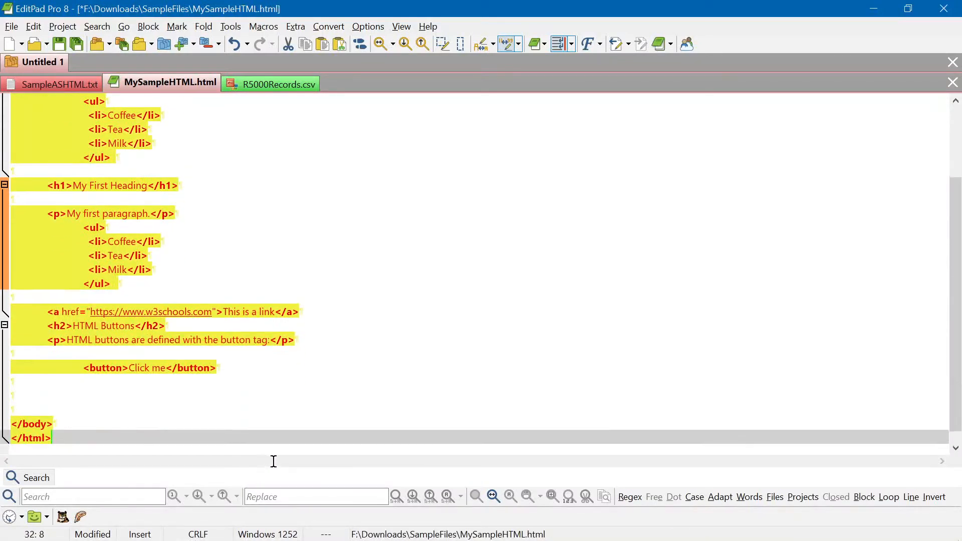
key(alt+Tab)
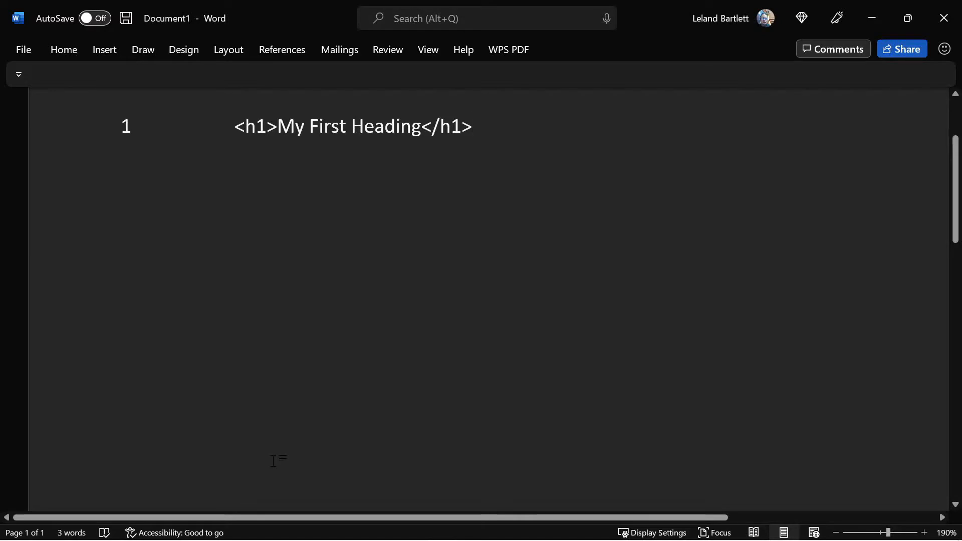
key(ctrl+a)
key(BackSpace)
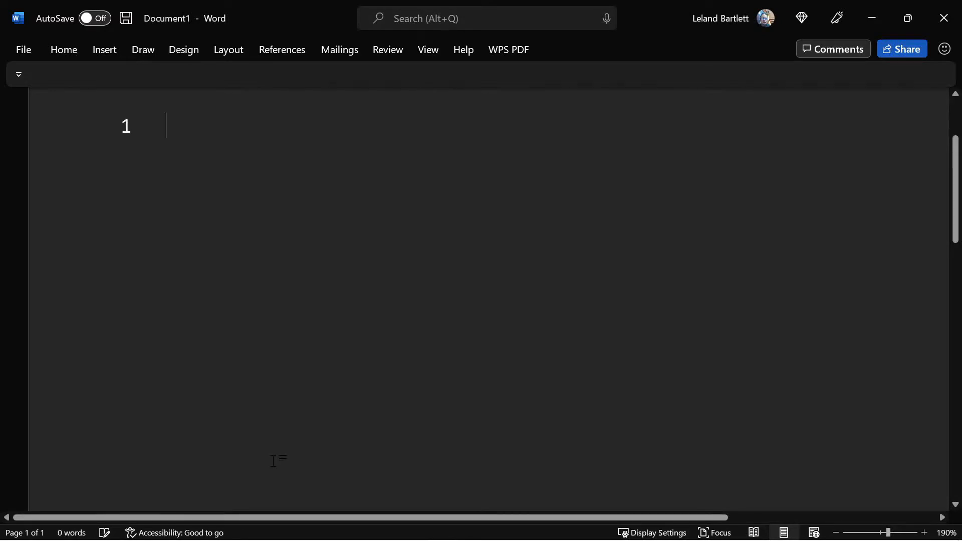
key(ctrl+v)
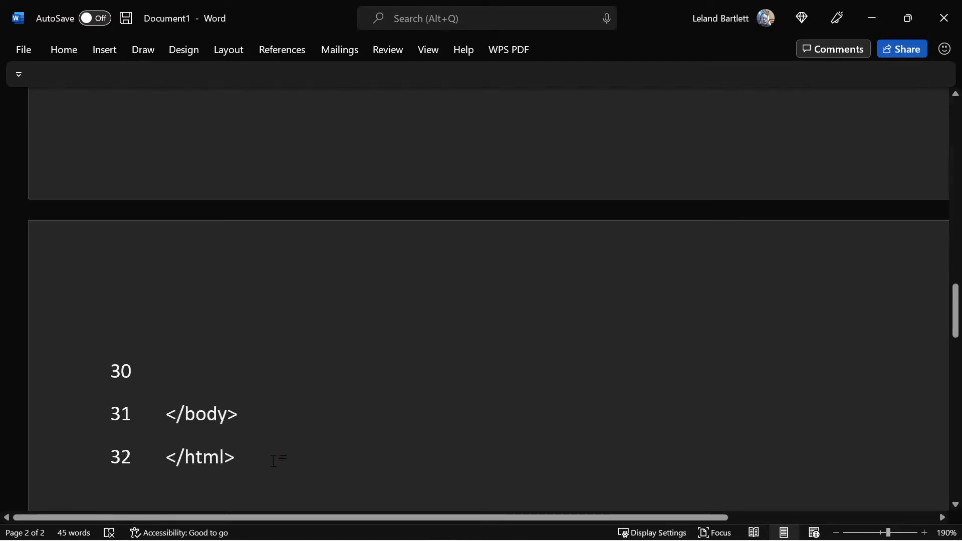
scroll(291, 451, up, 15)
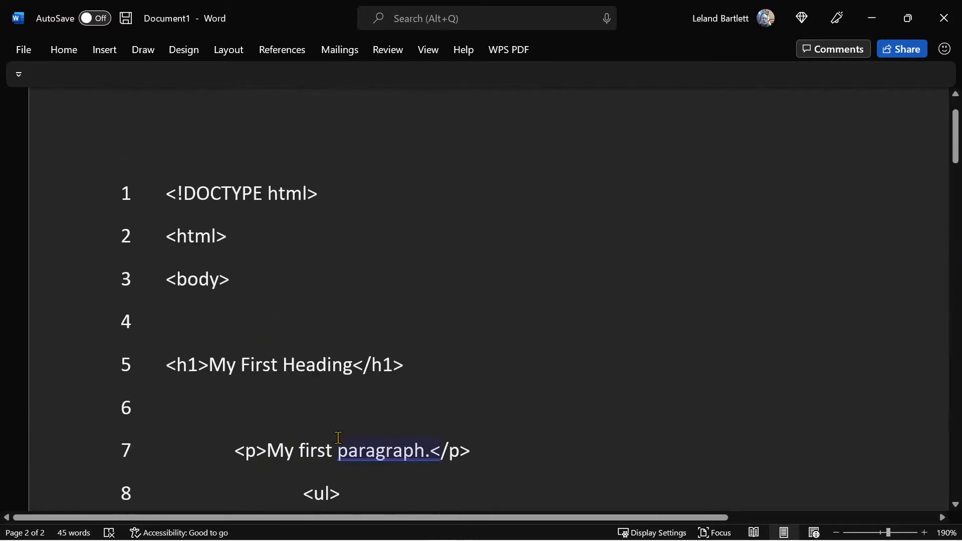
scroll(338, 437, up, 2)
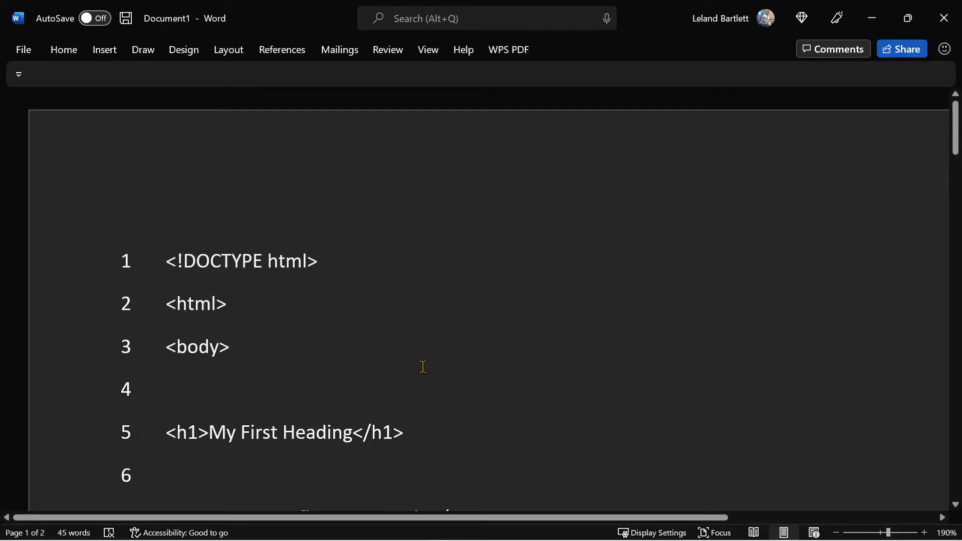
key(alt+Tab)
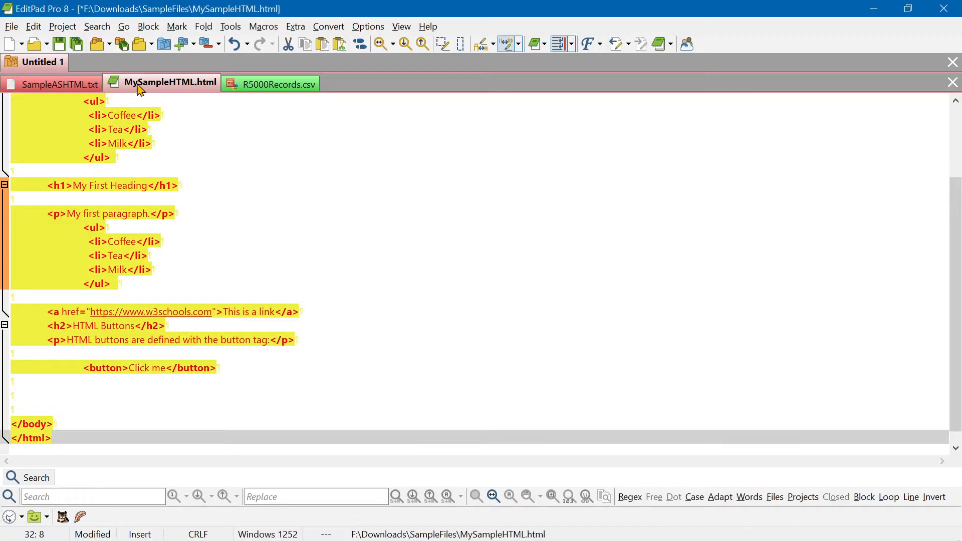
click(34, 26)
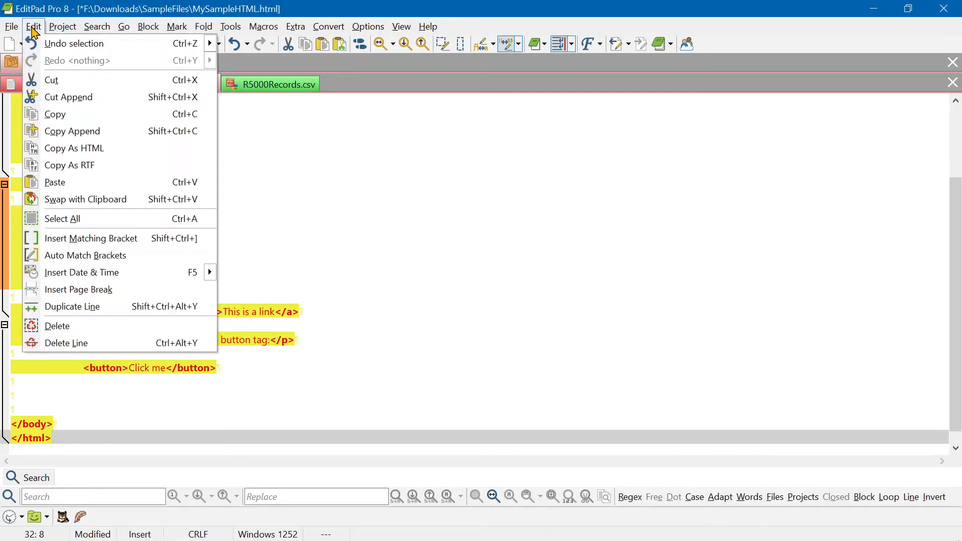
Step: Copy the page as RTF and replace all Word document text with the syntax-coloured HTML
click(112, 147)
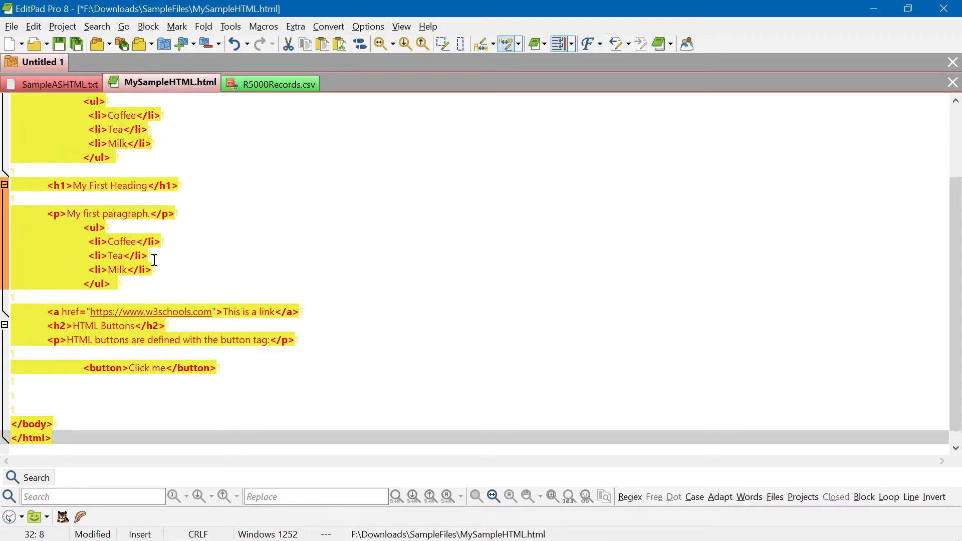
key(alt+Tab)
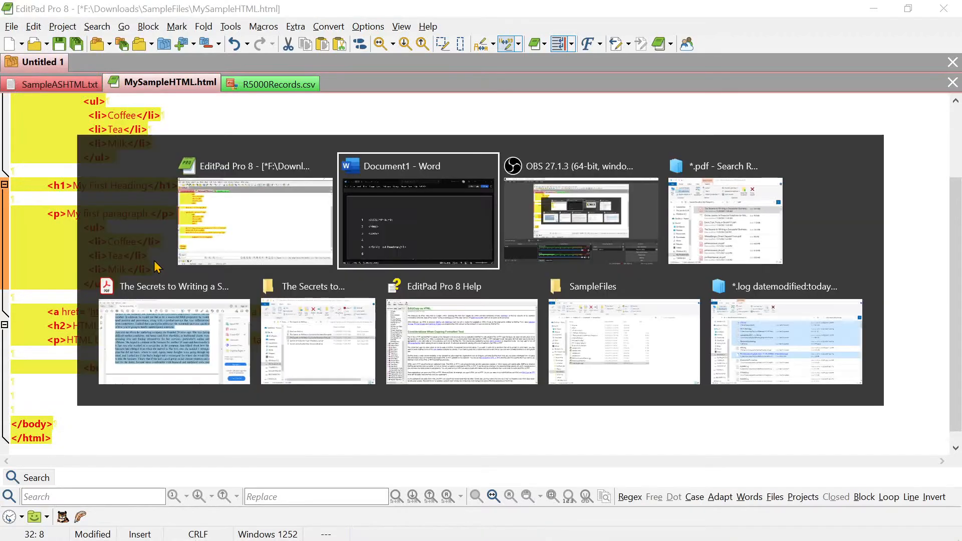
key(ctrl+a)
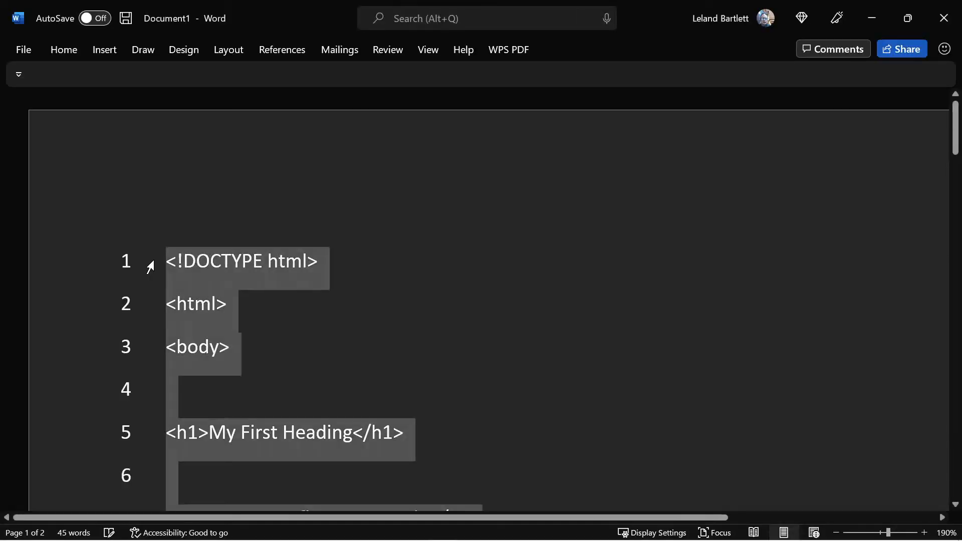
key(Delete)
key(ctrl+v)
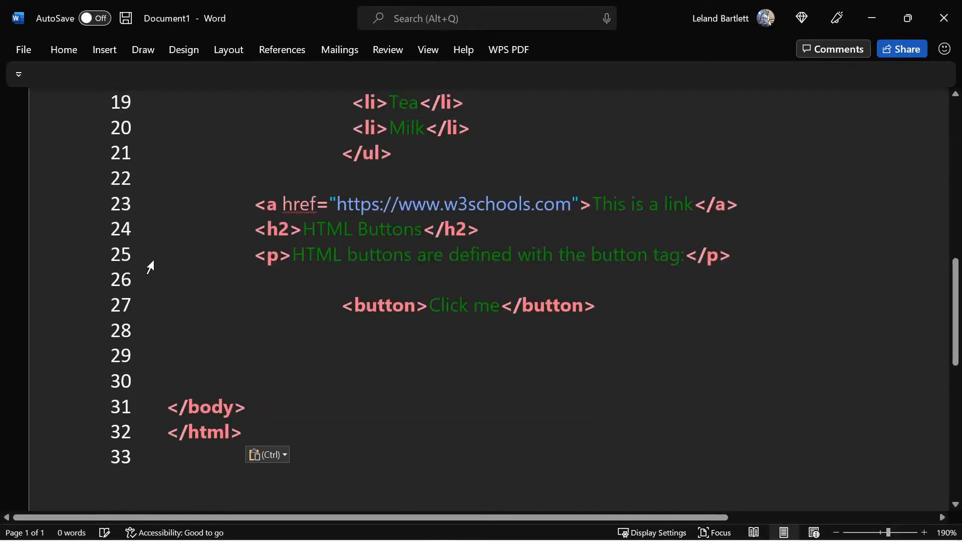
scroll(402, 392, up, 10)
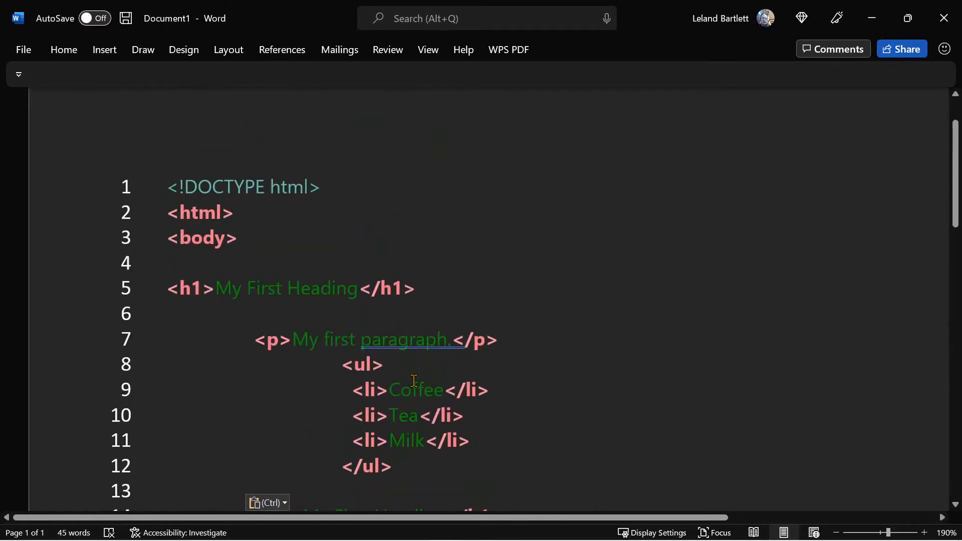
scroll(460, 318, down, 2)
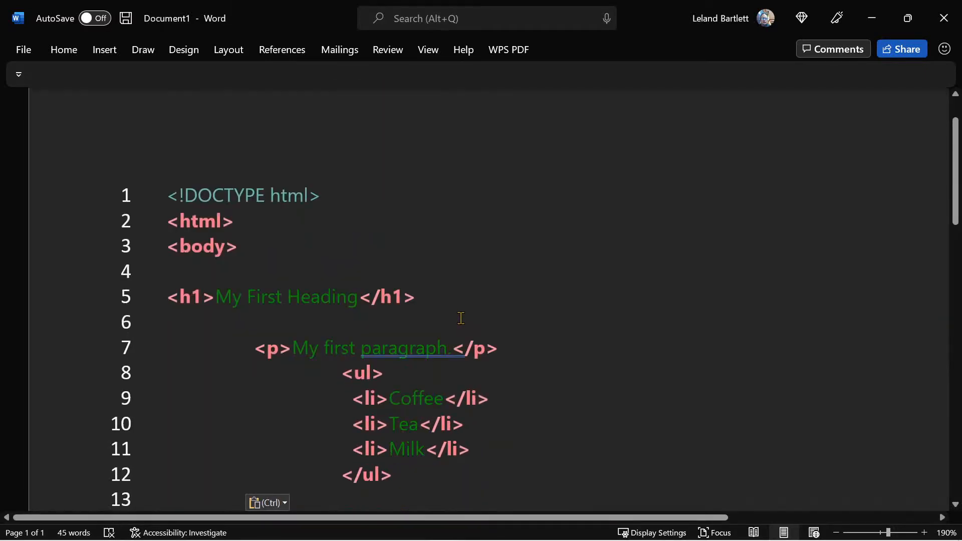
scroll(460, 319, down, 2)
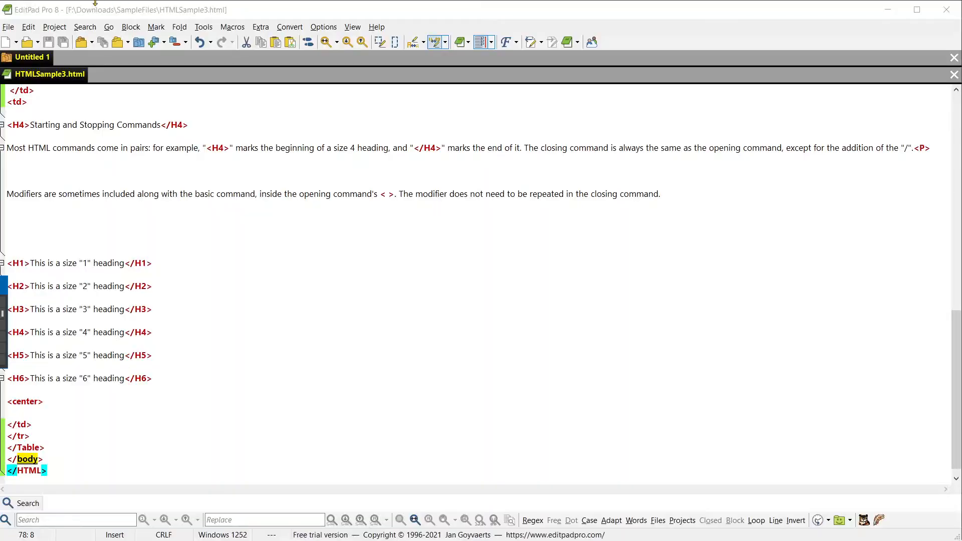
click(29, 26)
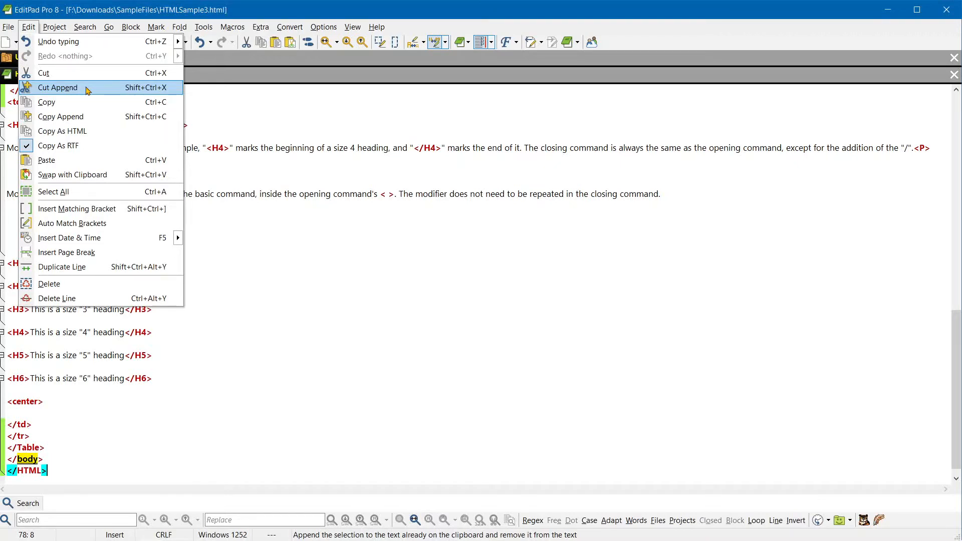
Step: Select the <H1> and <H2> size heading lines in HTMLSample3.html and copy them
click(260, 230)
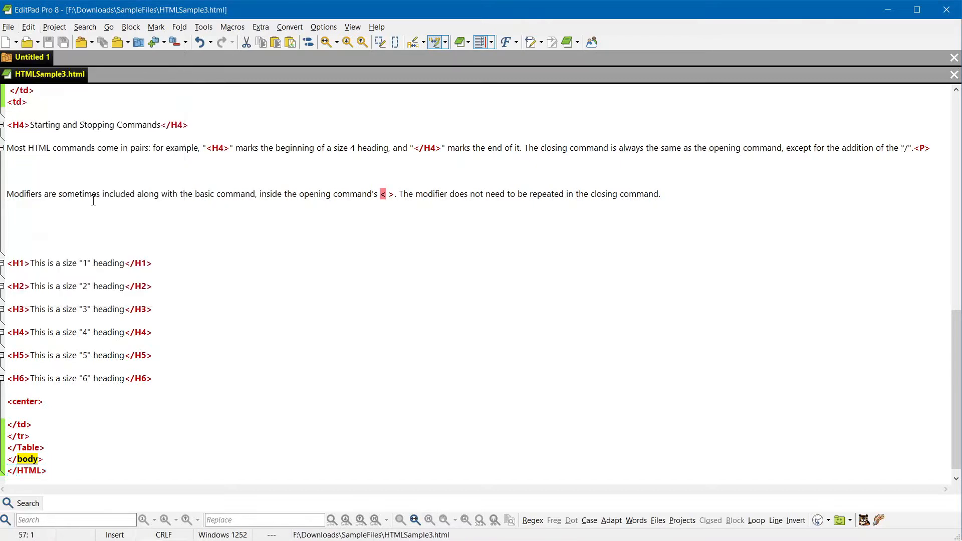
click(7, 264)
key(shift+Down)
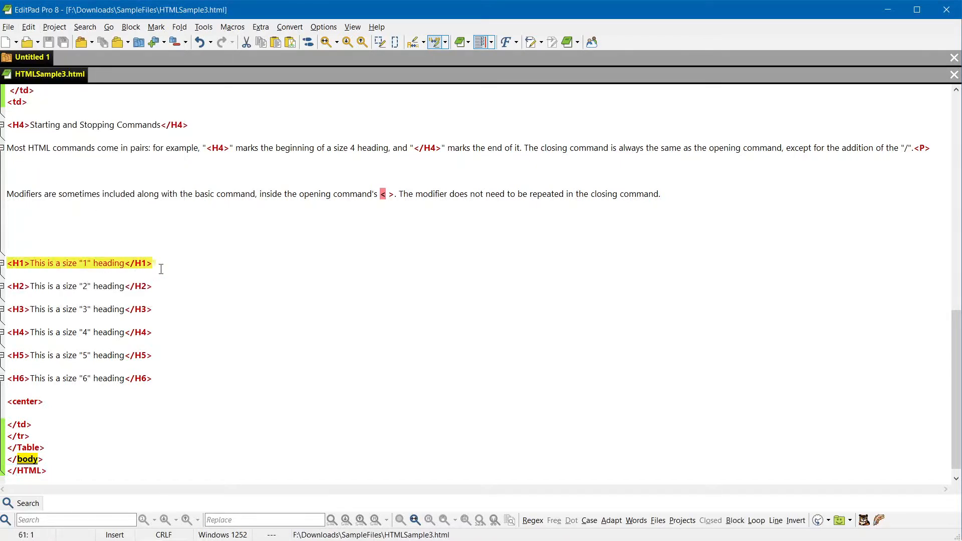
shift+click(161, 283)
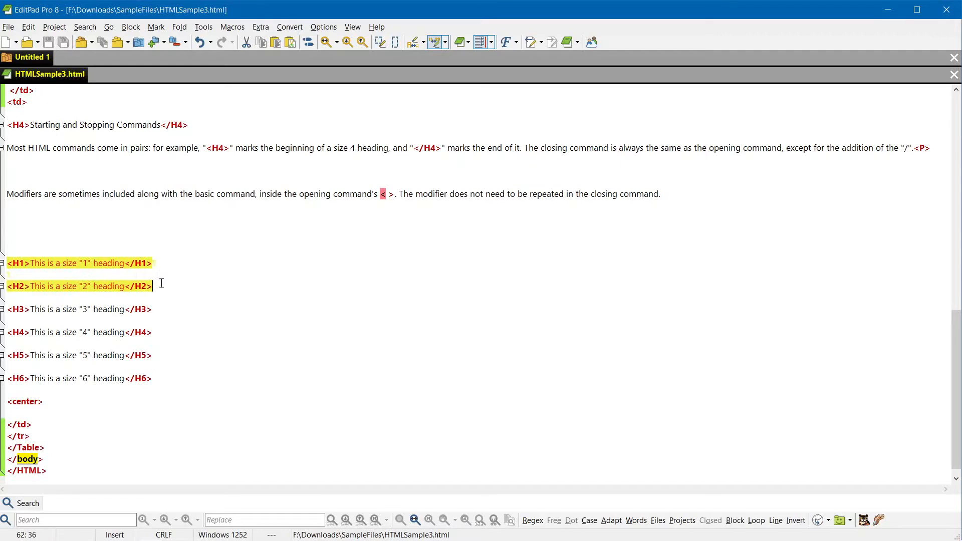
click(28, 26)
click(46, 102)
Step: Paste the H1 and H2 heading lines into the blank Word document, followed by empty lines
key(alt+Tab)
key(alt+Tab)
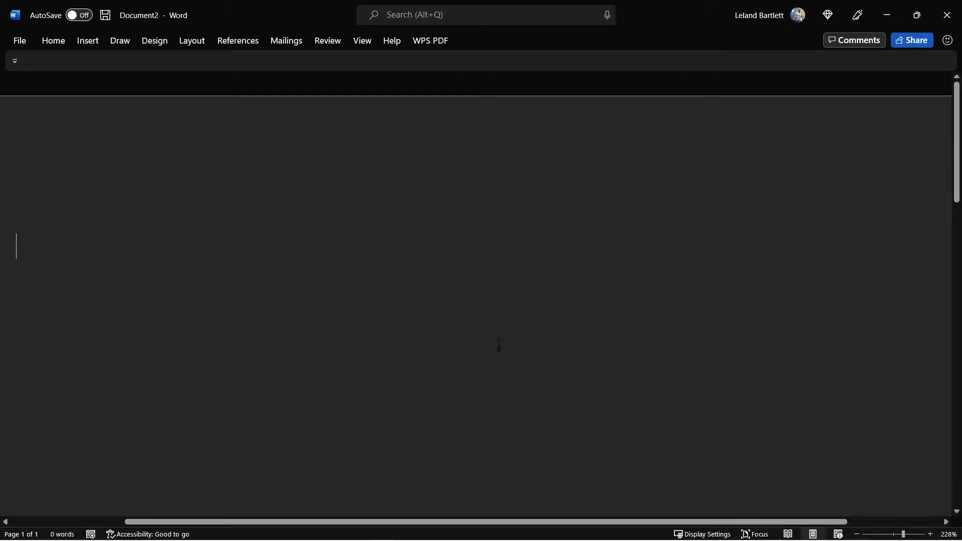
key(ctrl+v)
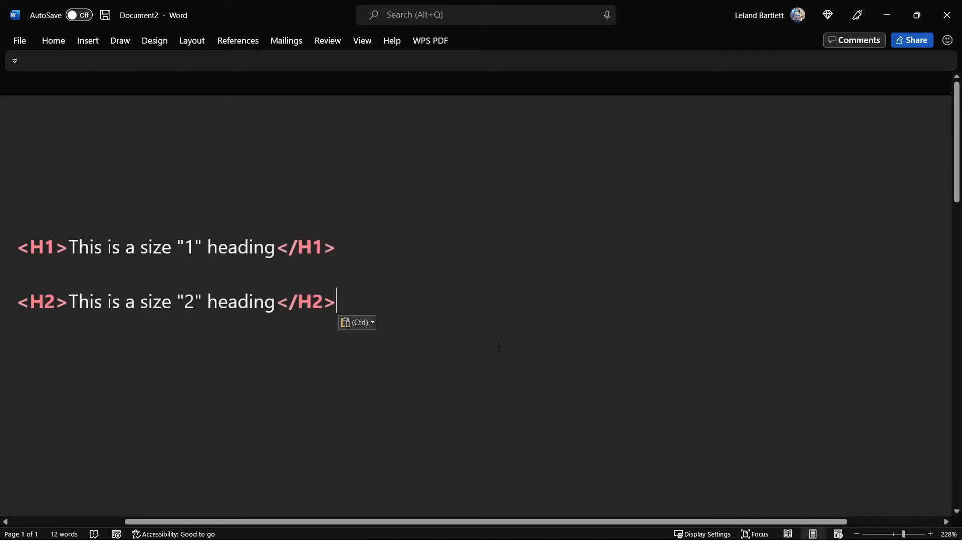
key(Return)
key(Return)
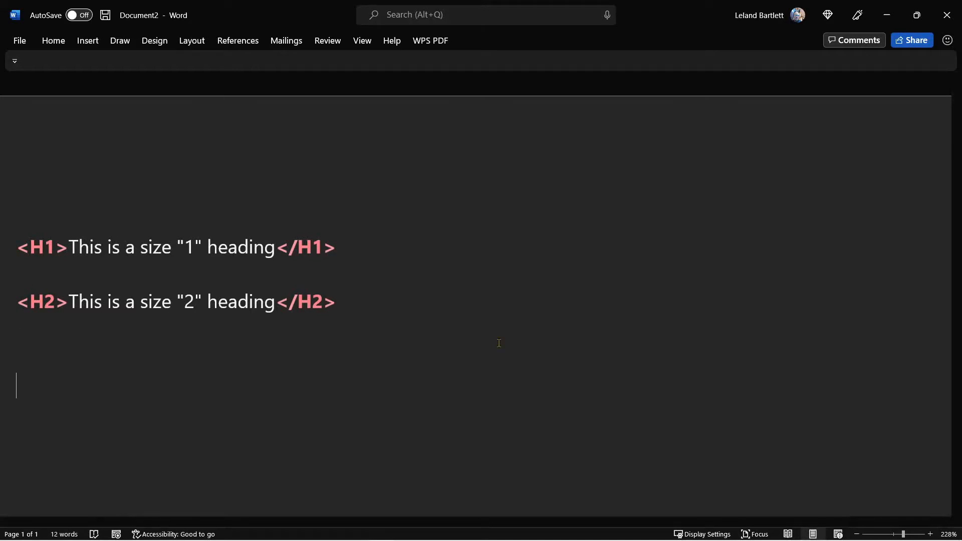
Step: Append the H3 through H6 heading lines to the clipboard with Copy Append
key(alt+Tab)
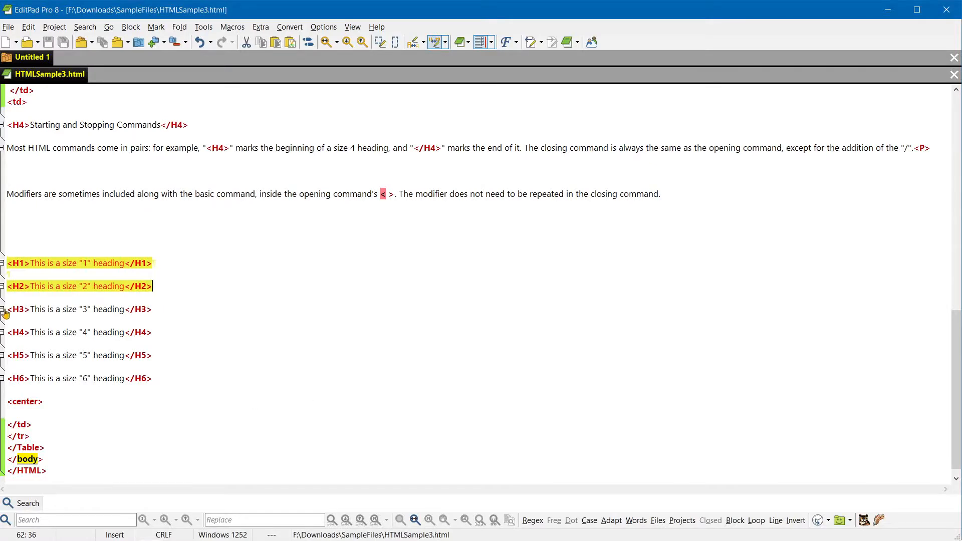
drag(7, 309, 146, 378)
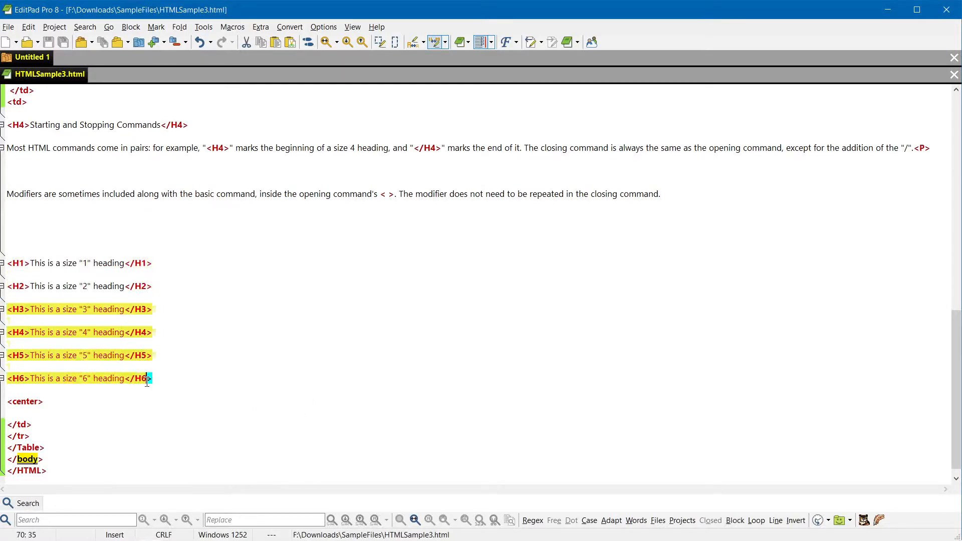
click(30, 27)
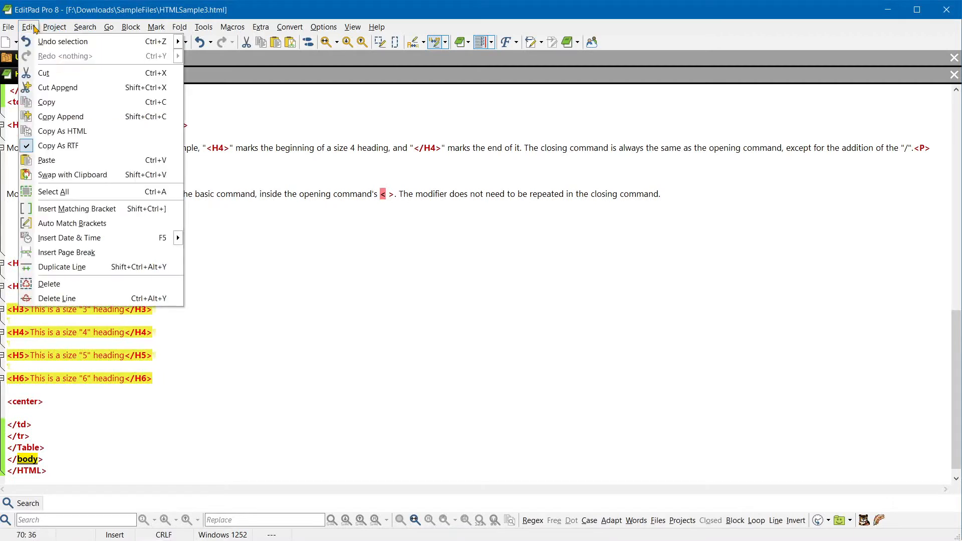
click(92, 117)
Step: Paste all six accumulated H1–H6 heading lines into the Word document
key(alt+Tab)
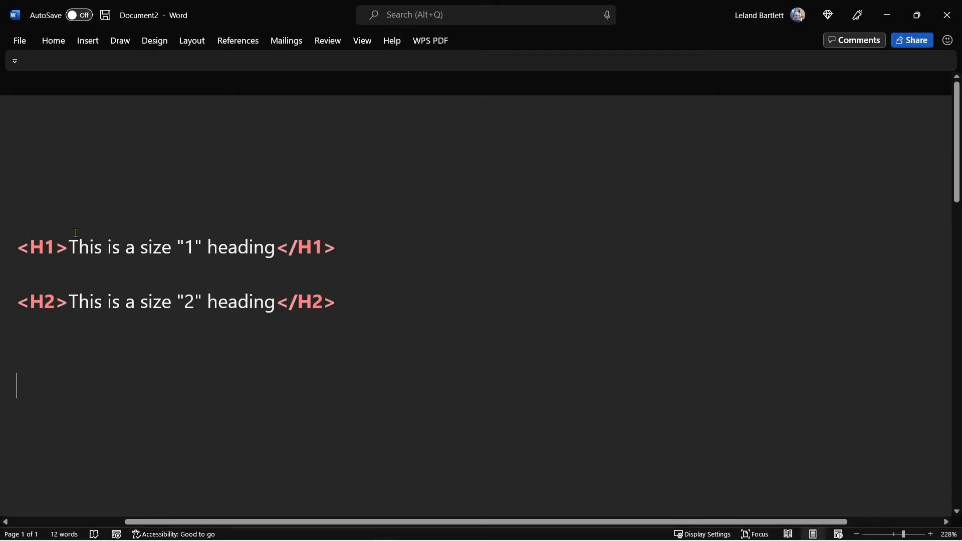
click(76, 232)
key(ctrl+v)
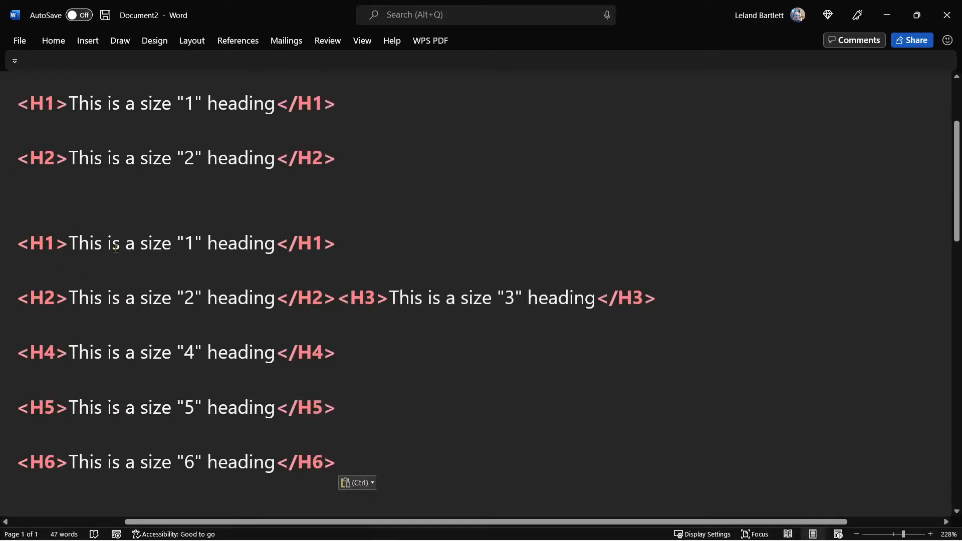
scroll(109, 293, up, 2)
scroll(112, 291, down, 1)
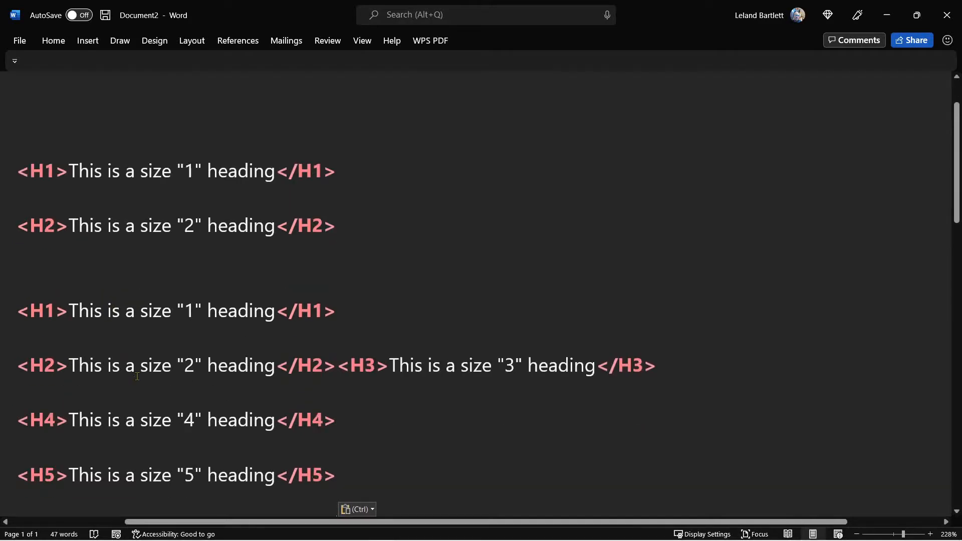
scroll(135, 375, down, 2)
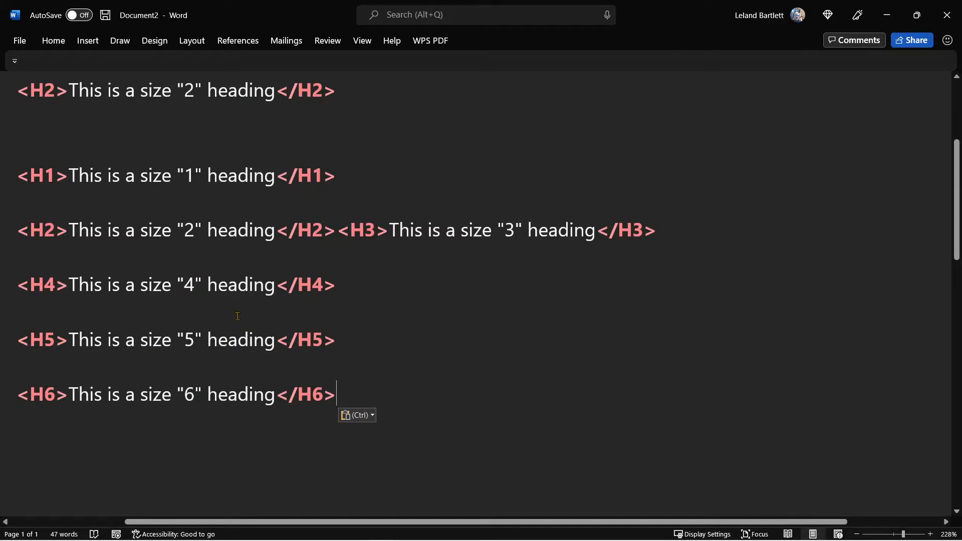
key(alt+Tab)
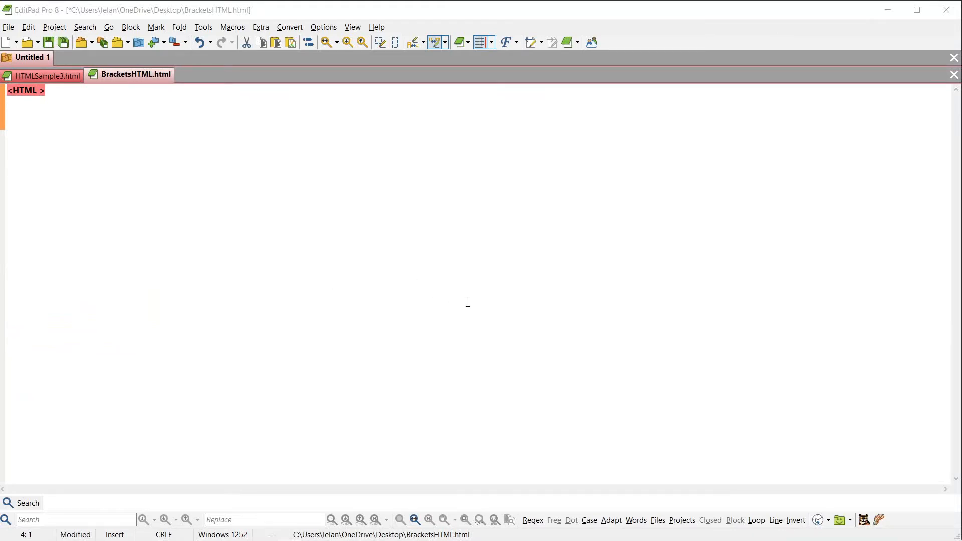
Step: Clear BracketsHTML.html and type indented nested <HTML>, <Table>, <TR> and <td> opening tags
click(753, 274)
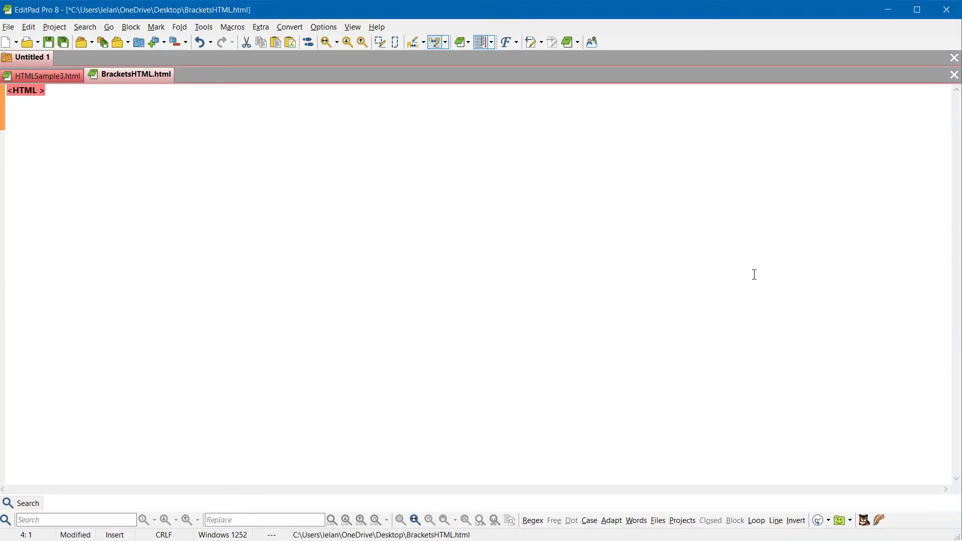
text(<)
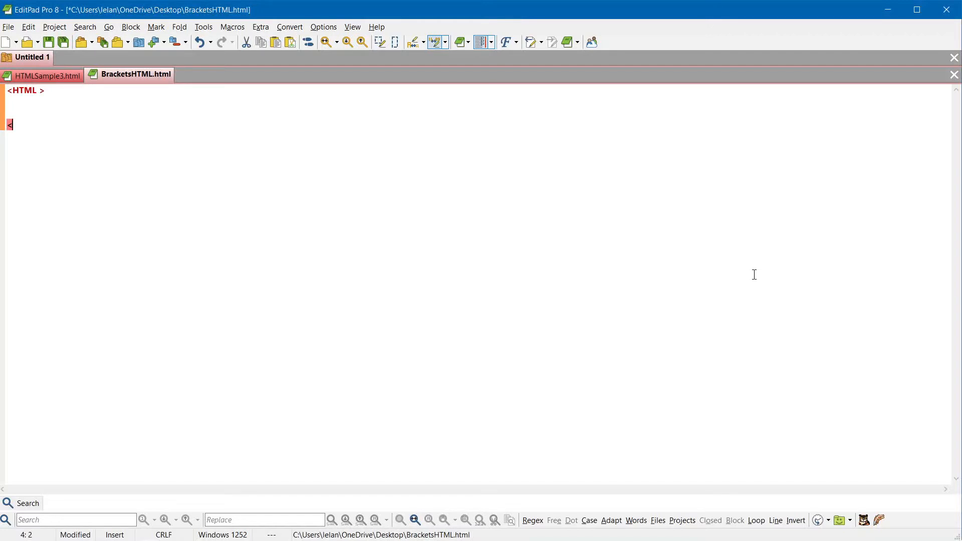
key(BackSpace)
key(BackSpace)
key(BackSpace)
key(BackSpace)
key(BackSpace)
key(BackSpace)
key(BackSpace)
key(BackSpace)
key(BackSpace)
key(BackSpace)
key(BackSpace)
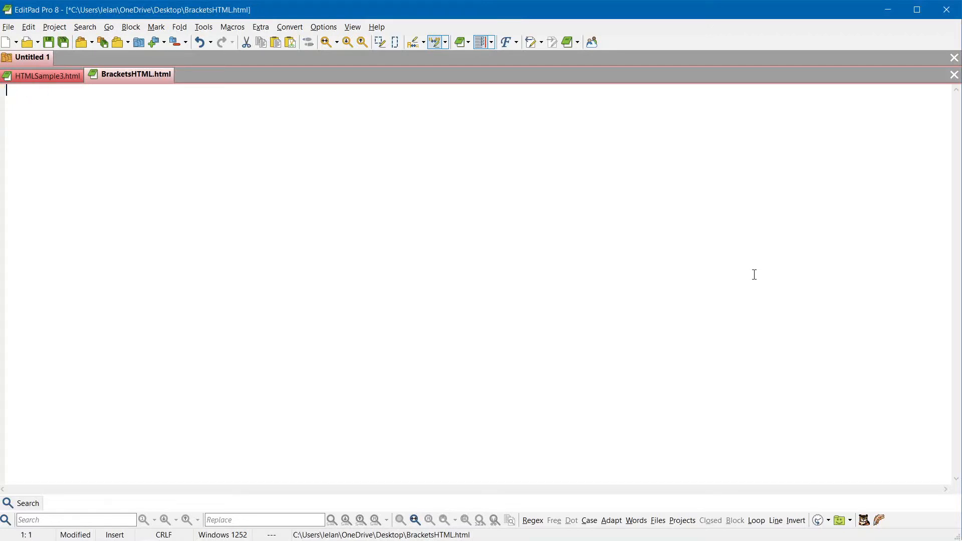
text(<HTML>)
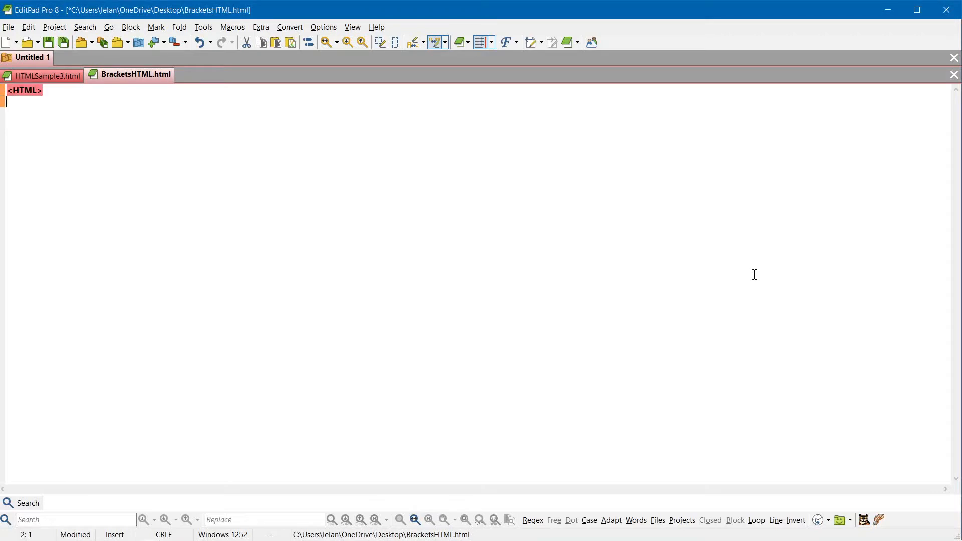
key(Return)
key(Return)
key(Return)
text(<Table>)
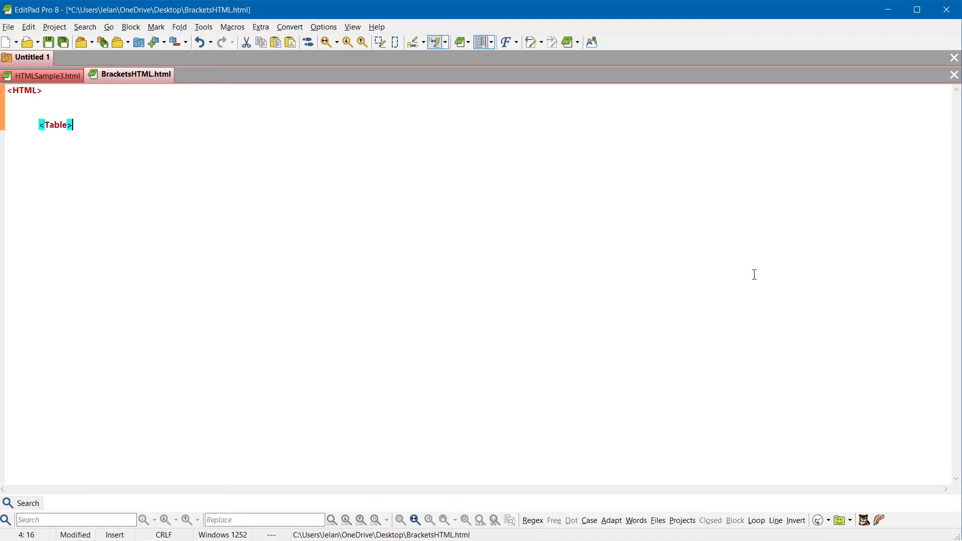
key(Return)
key(Tab)
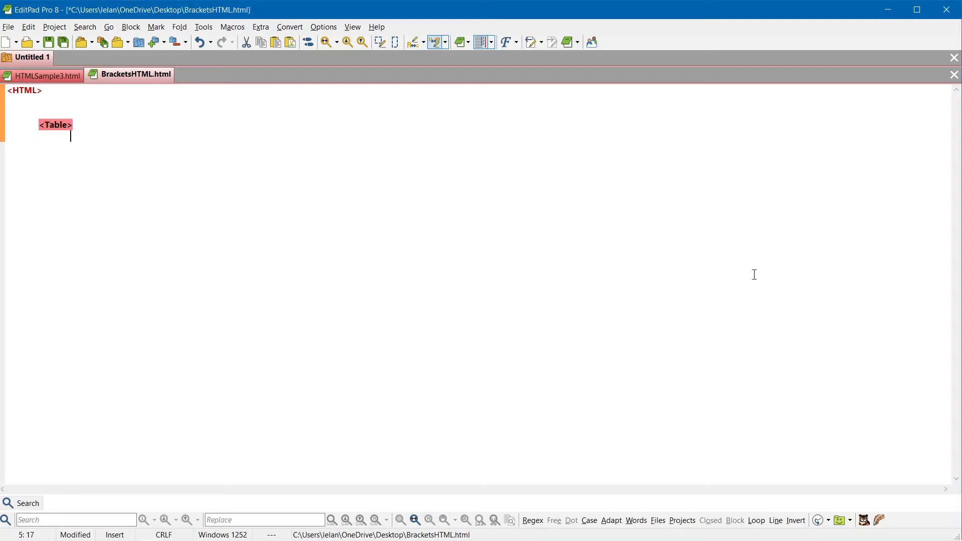
text(<TR>)
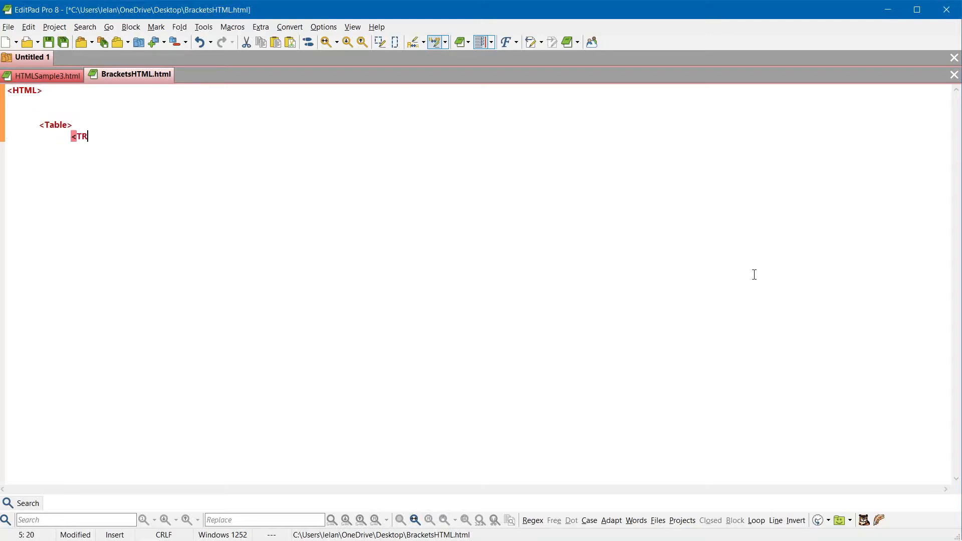
key(Return)
key(Tab)
key(Tab)
key(Tab)
text(<td>)
key(Return)
key(Tab)
key(Tab)
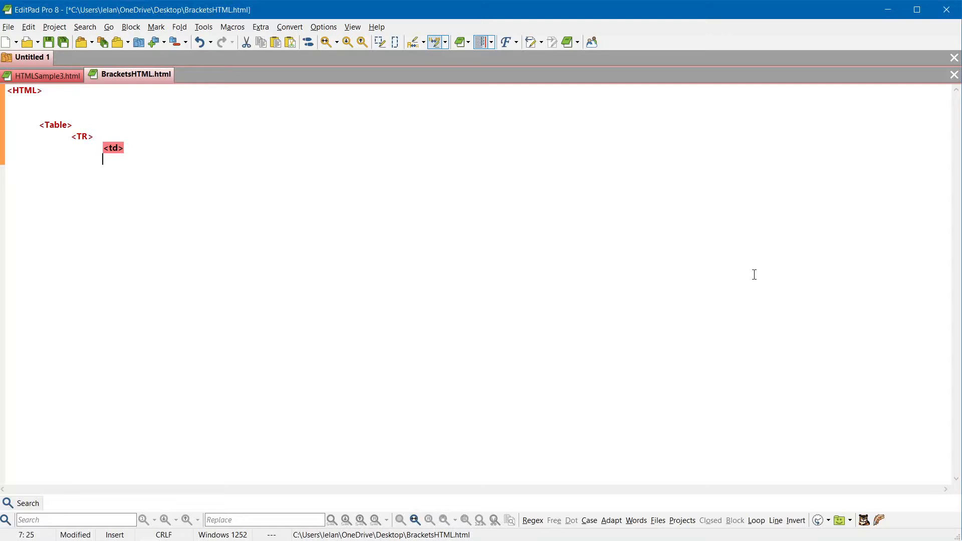
Step: Close the nesting with </td>, </TR>, </Table> and </HTML>, then add blank lines
text(</td>)
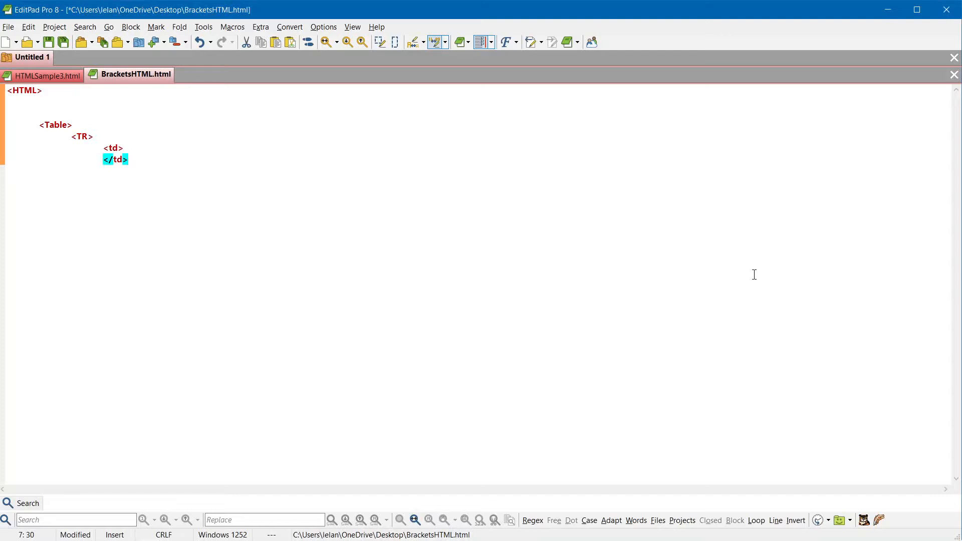
key(Return)
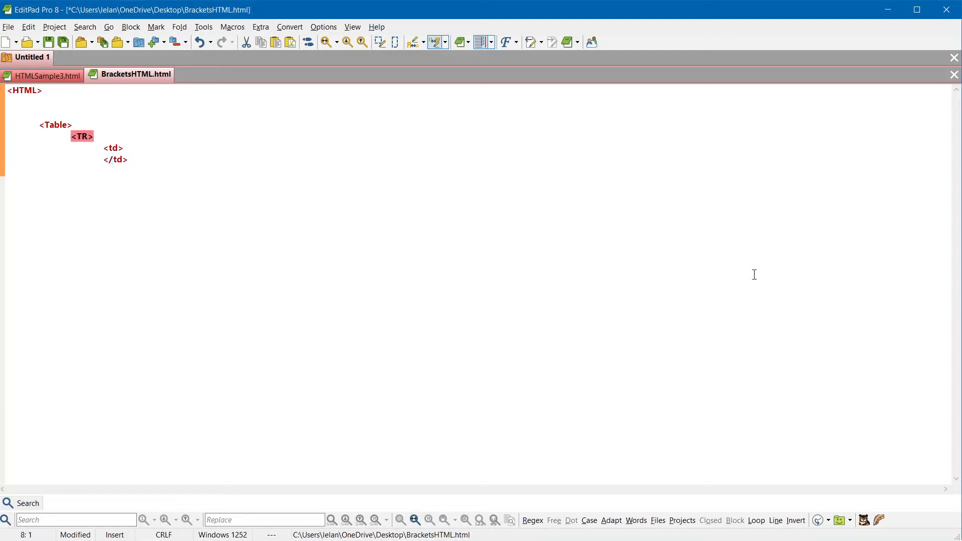
key(Tab)
text(</TR>)
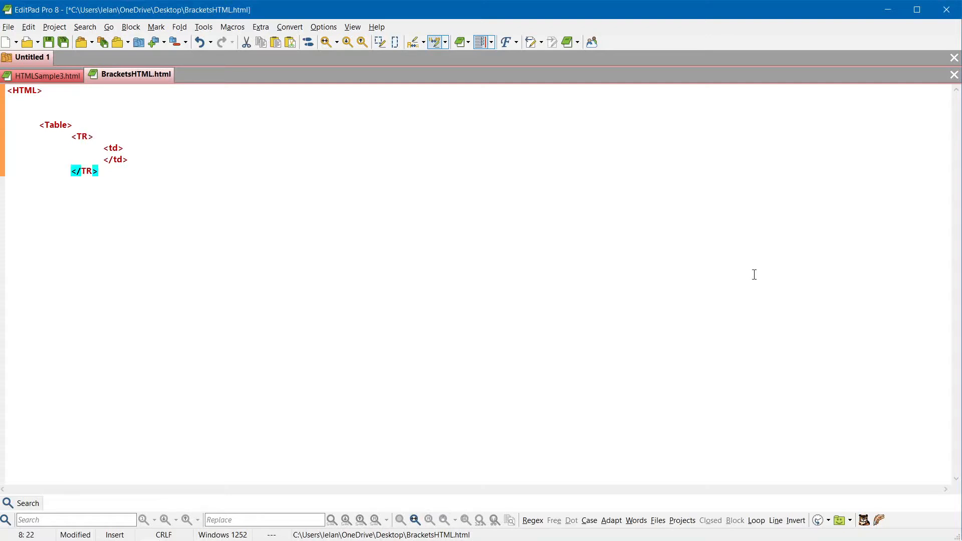
key(Return)
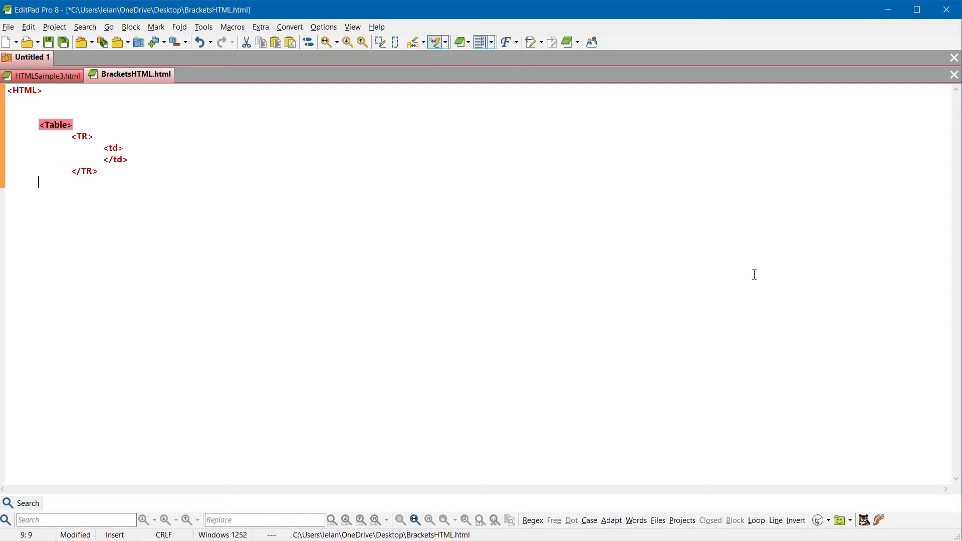
text(</Table>)
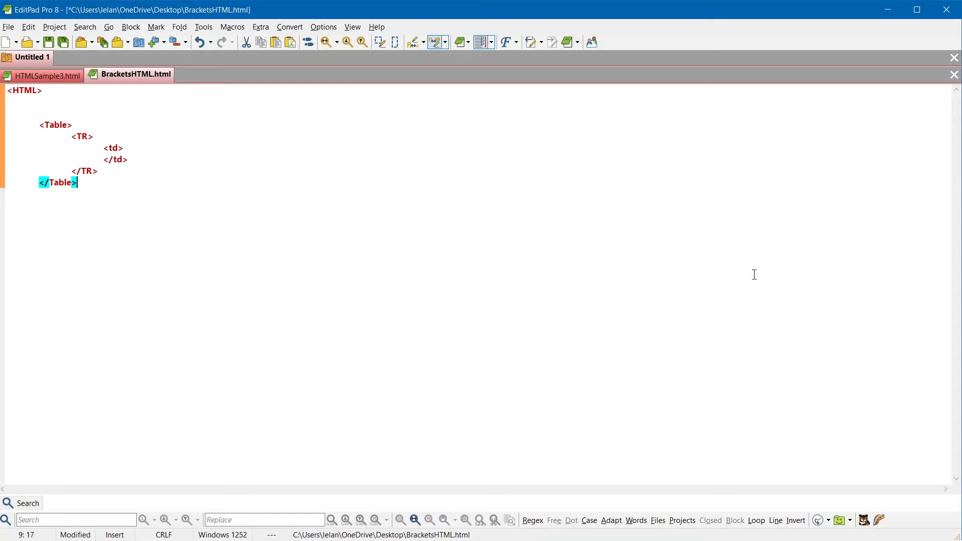
key(Return)
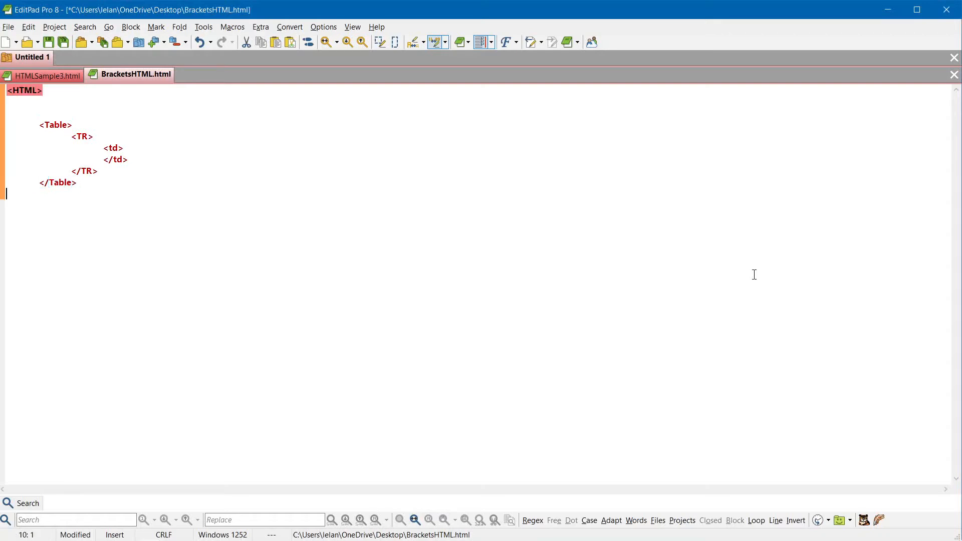
text(</HTML>)
key(Return)
key(Return)
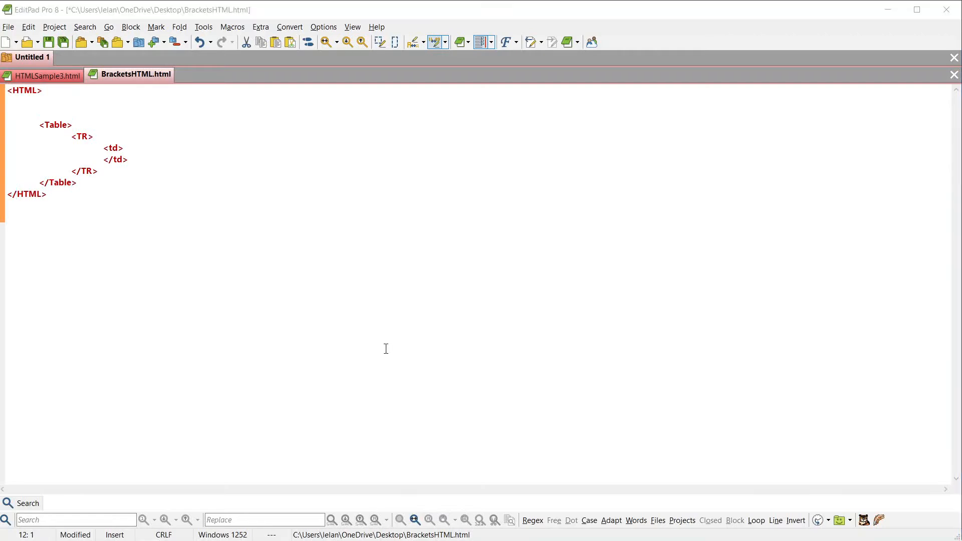
Step: Turn on Auto Match Brackets and remove the closing HTML tag
click(28, 27)
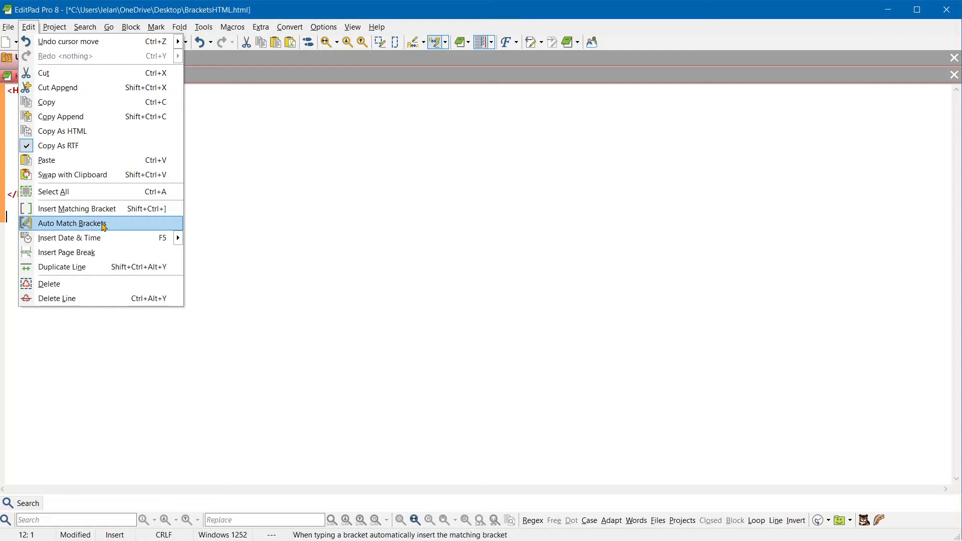
click(103, 224)
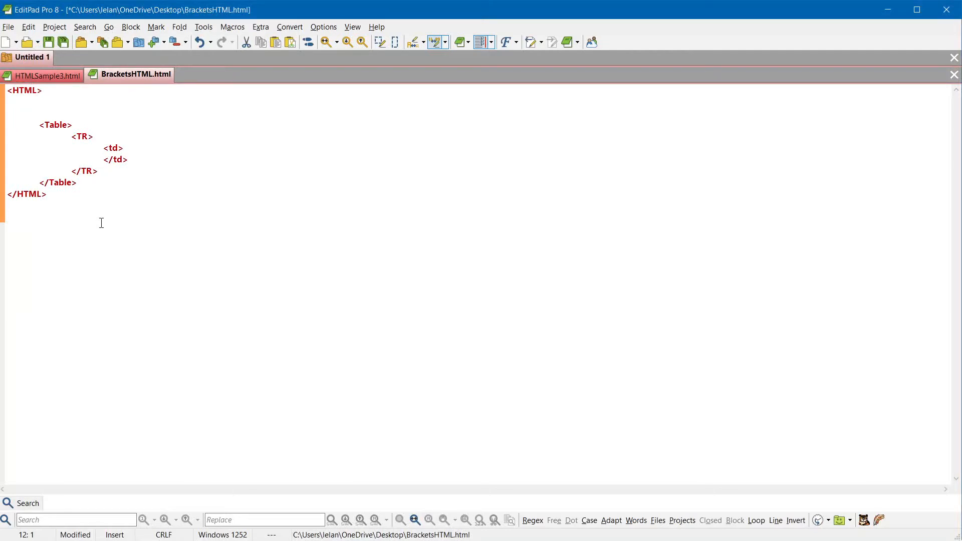
text(<)
key(BackSpace)
key(BackSpace)
key(BackSpace)
key(BackSpace)
key(BackSpace)
key(BackSpace)
key(BackSpace)
key(BackSpace)
key(BackSpace)
key(BackSpace)
key(Return)
key(Return)
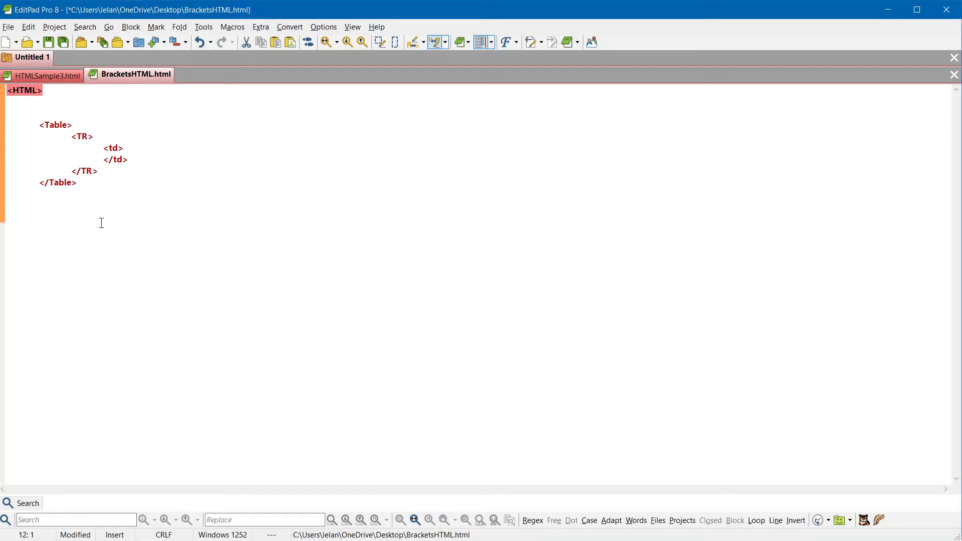
Step: Add a second Table block with auto-closed <tr> and <td> tags on separate lines
text(<Table></Table>)
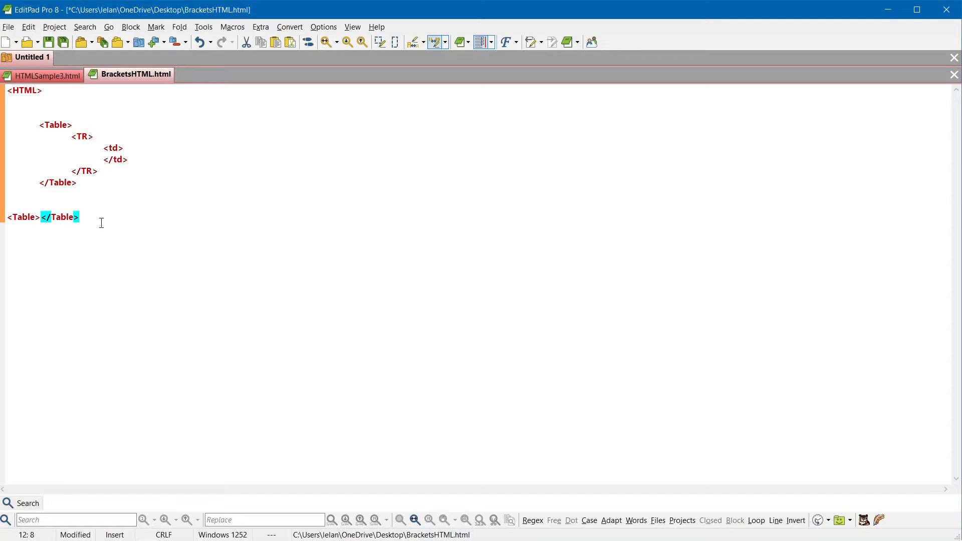
key(Return)
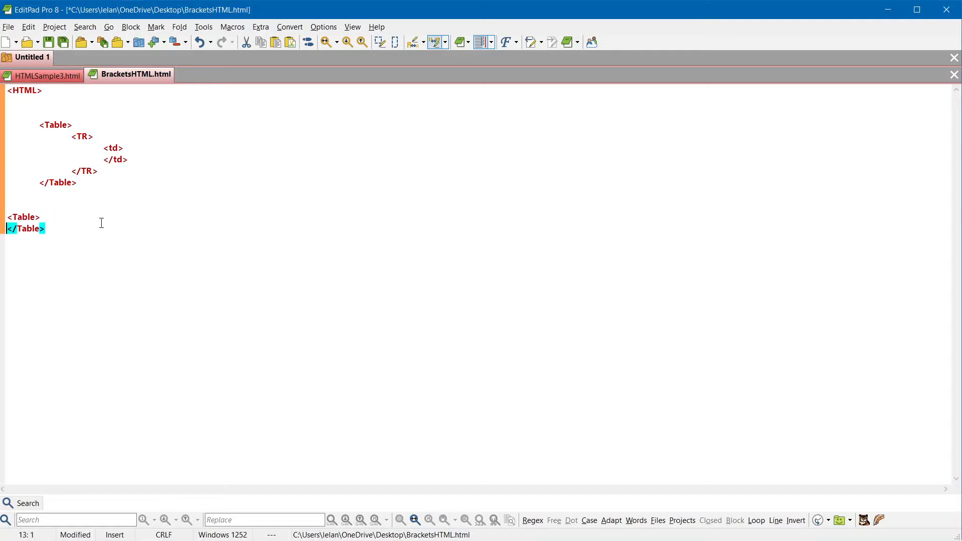
key(Return)
key(Return)
key(Return)
key(Return)
key(Up)
key(Up)
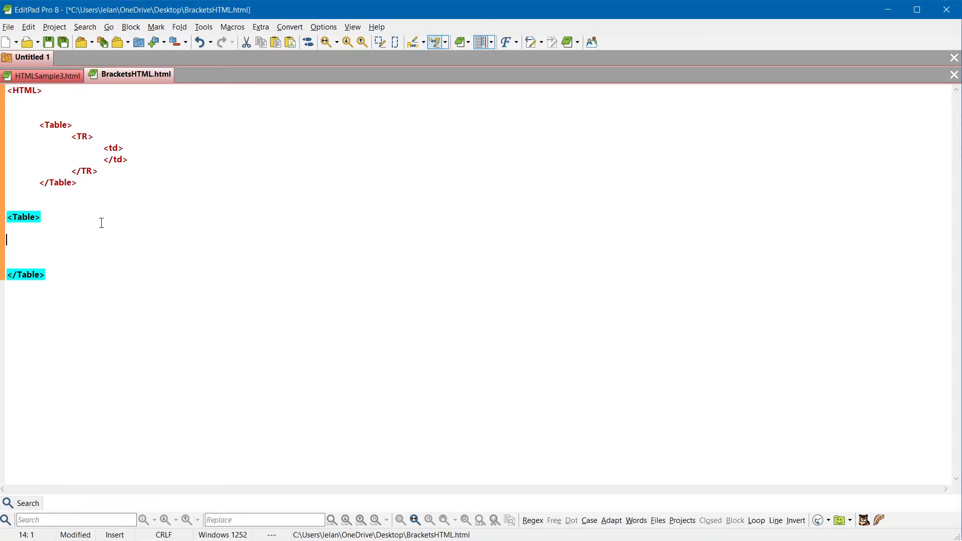
text(<)
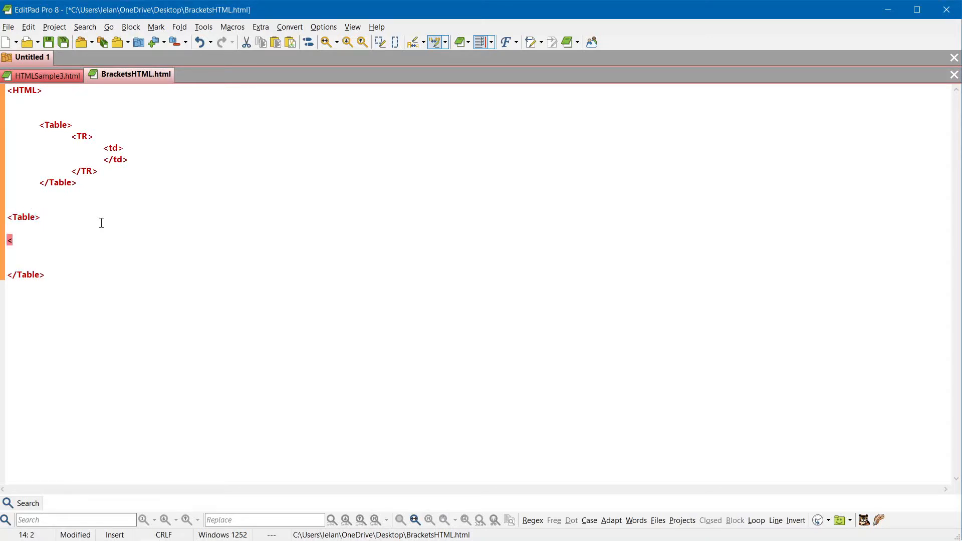
text(tr>)
key(Return)
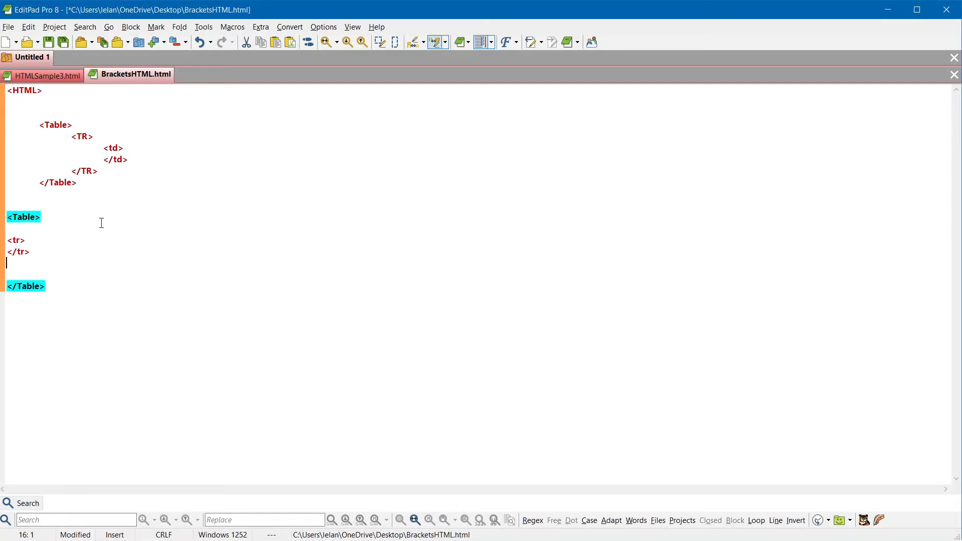
text(<td)
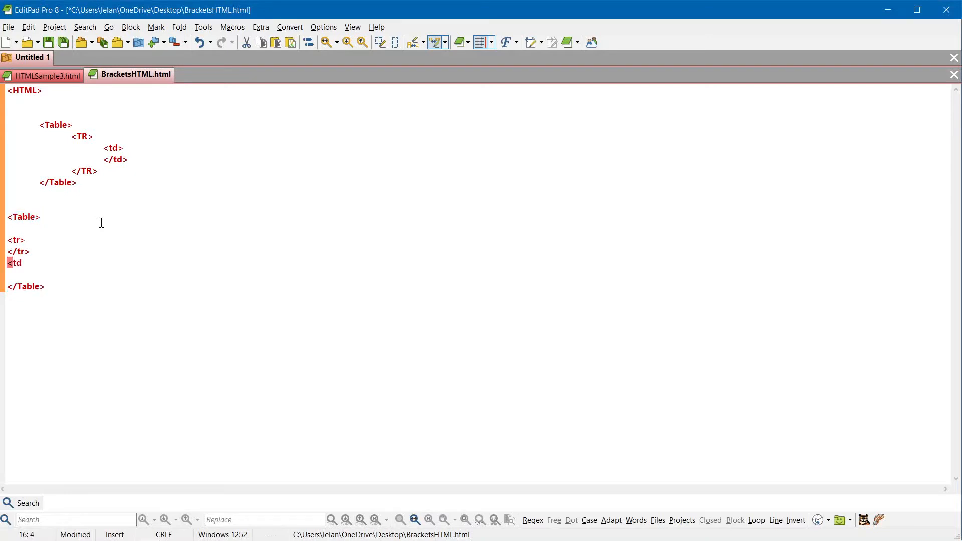
text(></td>)
key(Return)
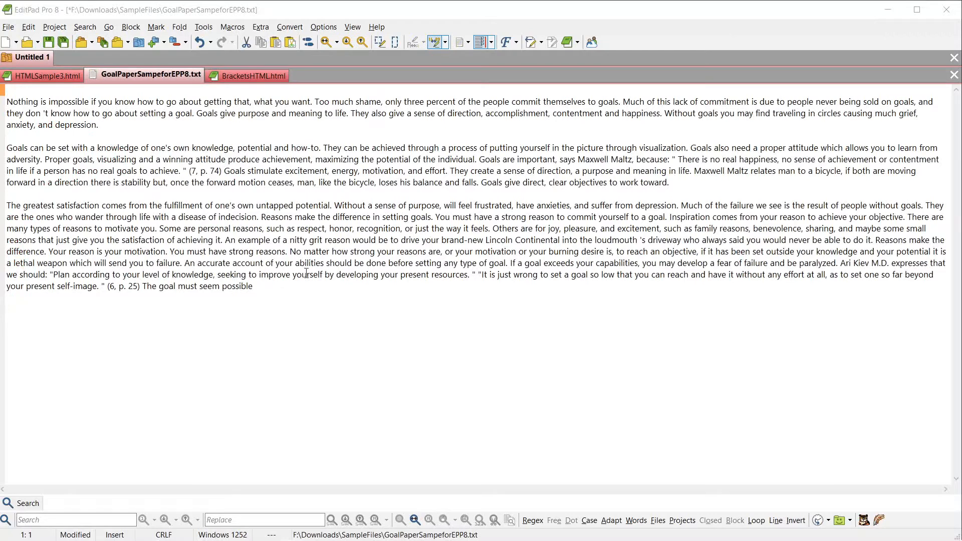
Step: Insert the date and time after the word 'loudmouth', then undo it
click(638, 241)
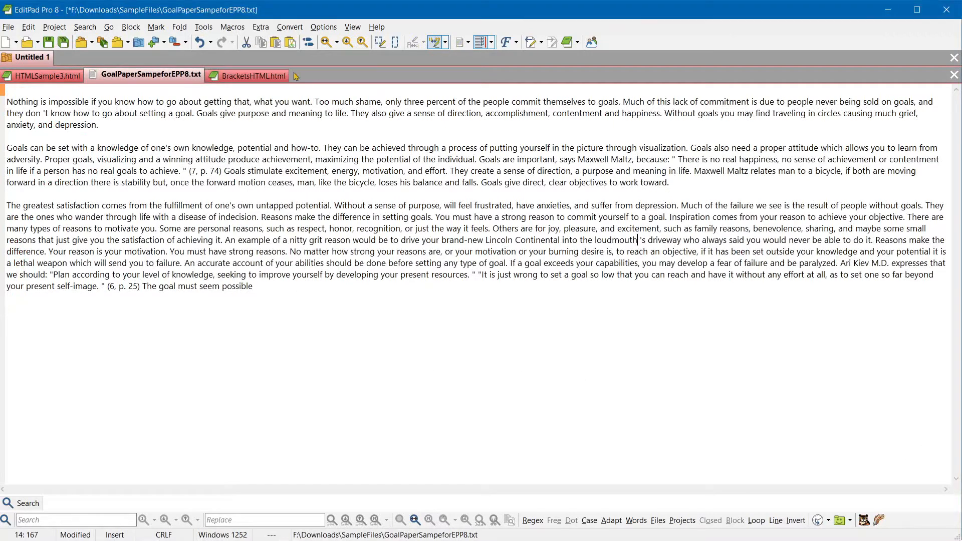
click(31, 30)
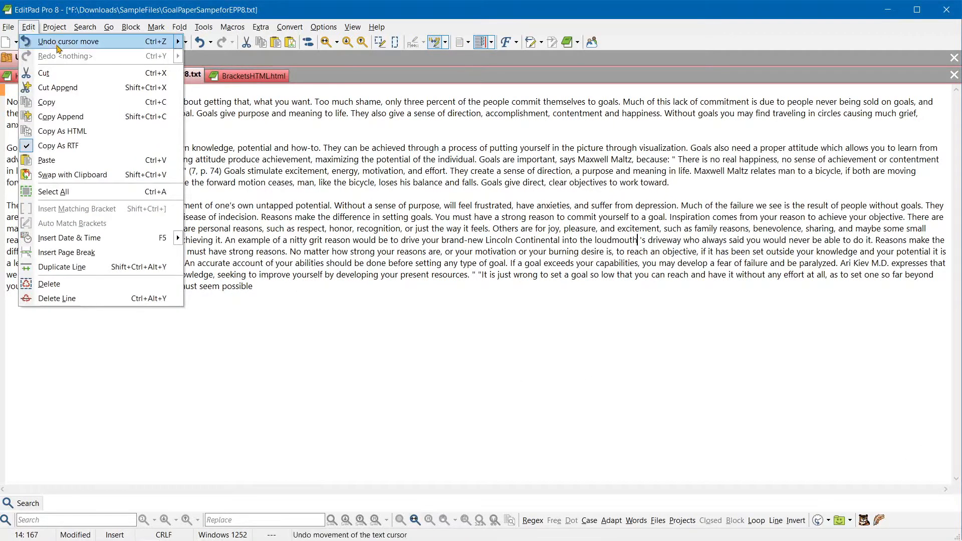
click(98, 239)
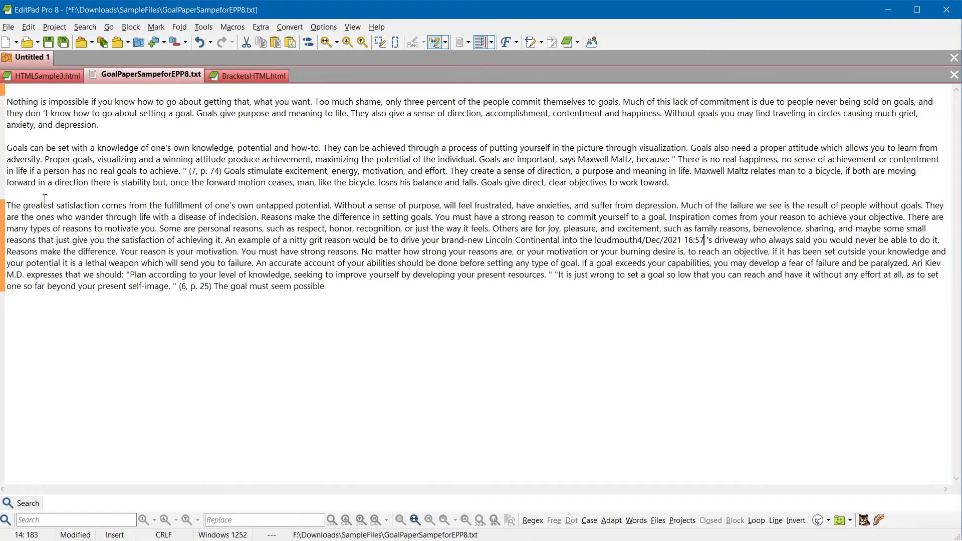
key(ctrl+z)
Step: Stamp 4/Dec/2021 16:57 at the top of the text, followed by a blank line
click(27, 89)
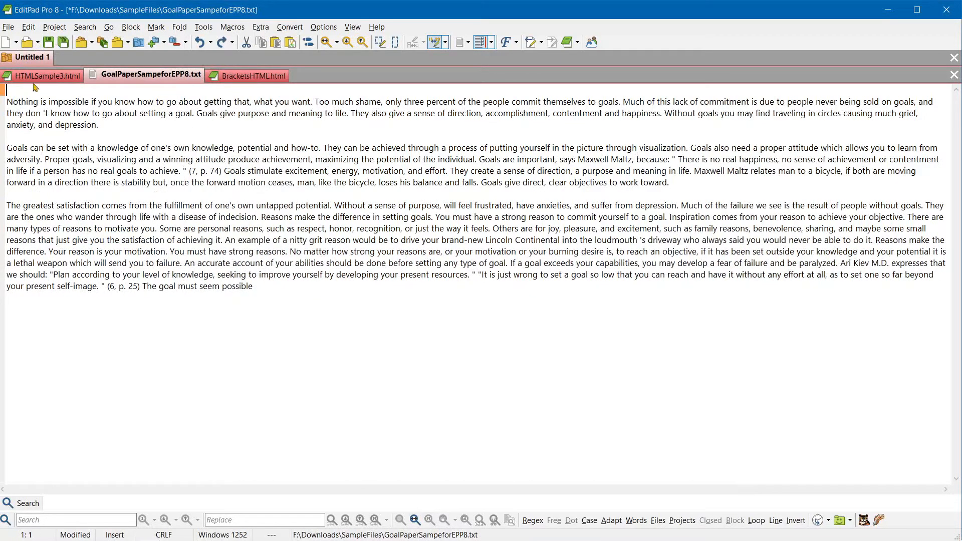
click(29, 28)
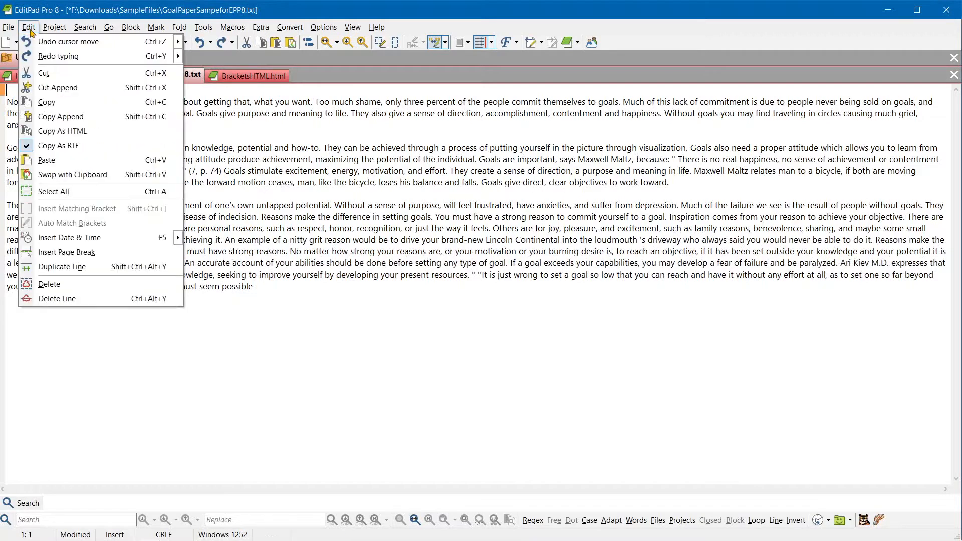
click(106, 236)
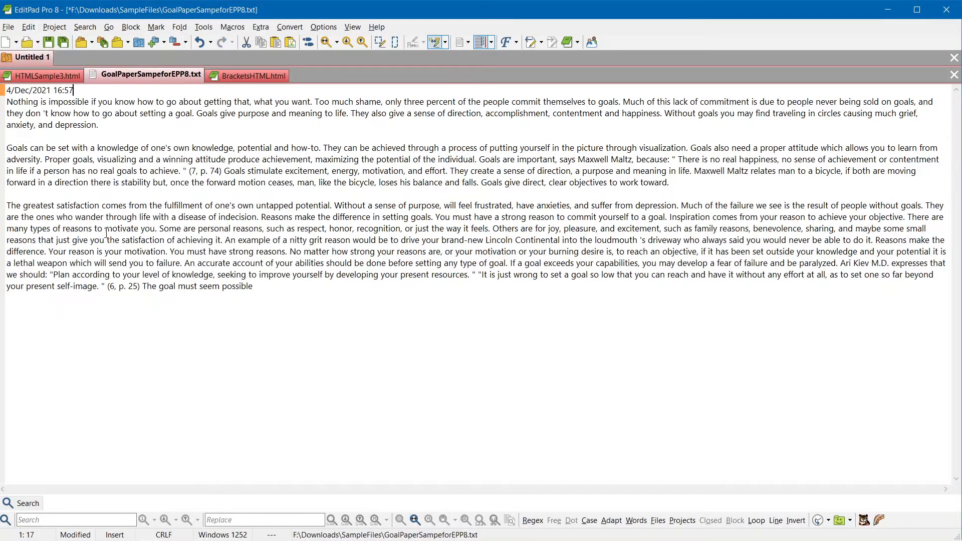
key(Return)
key(Return)
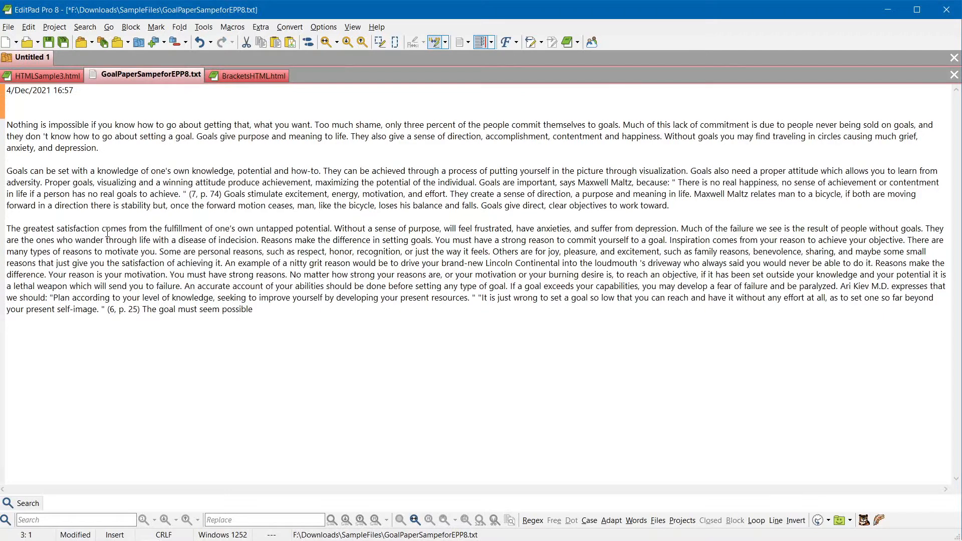
double_click(56, 90)
click(90, 90)
double_click(71, 90)
click(89, 90)
Step: Insert a page break before the third paragraph
click(77, 108)
click(150, 219)
click(29, 26)
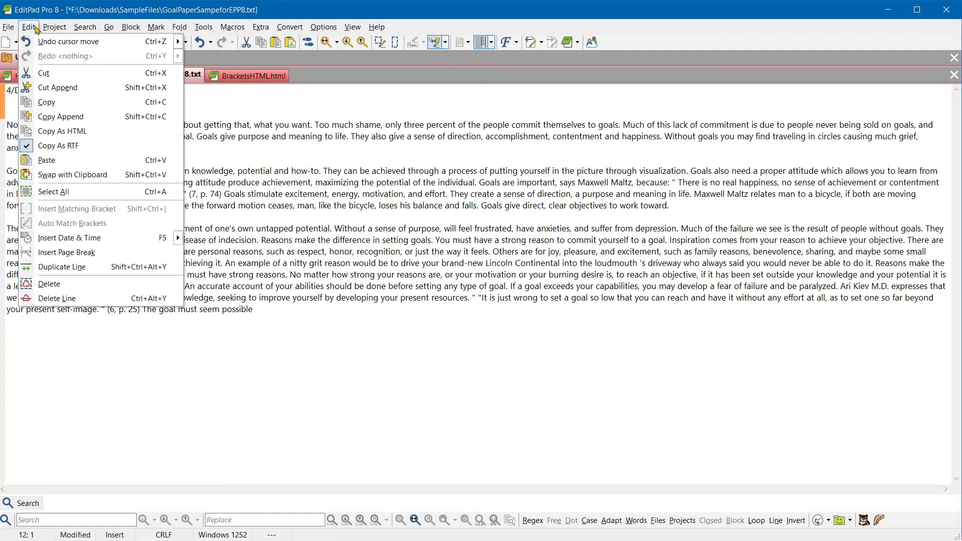
click(63, 253)
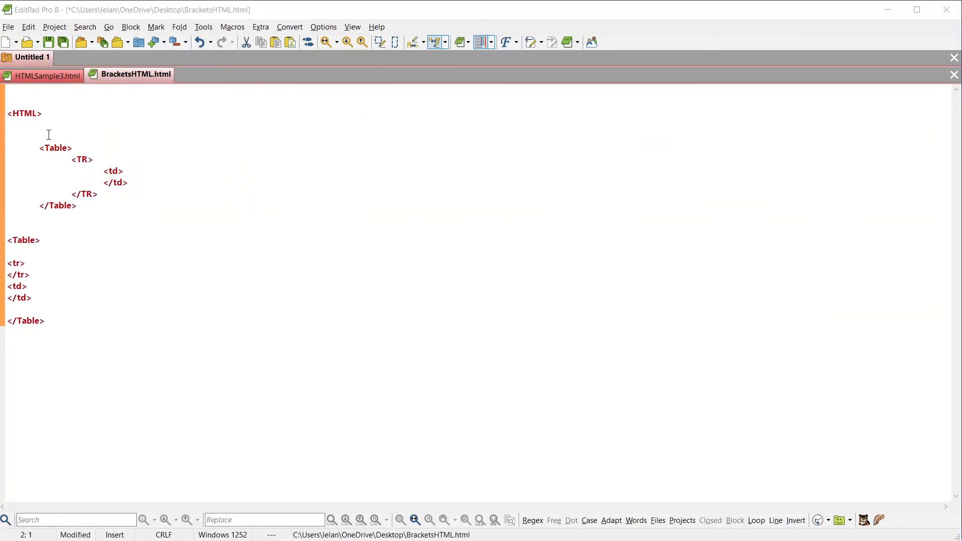
Step: Create a new Untitled 1 document and paste the essay with its bibliography into it
right_click(208, 75)
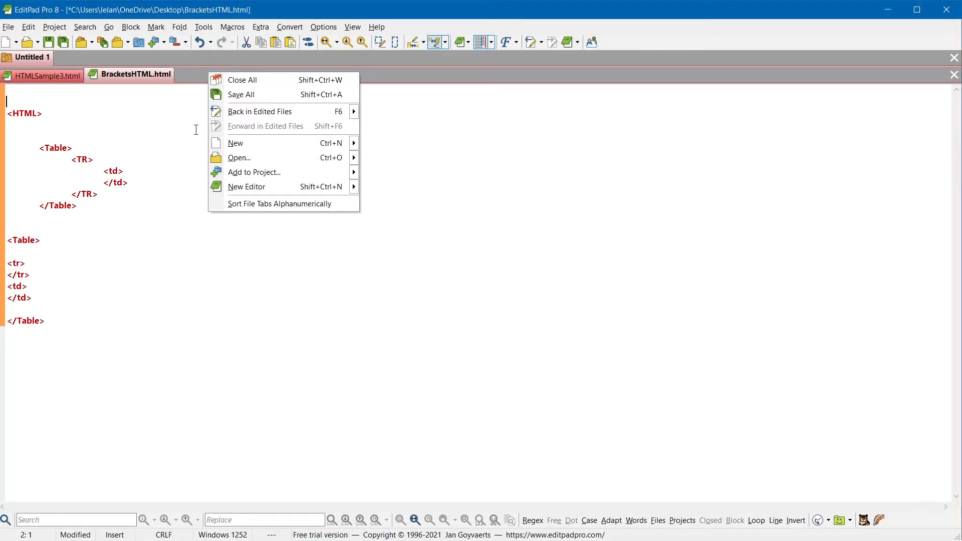
click(232, 144)
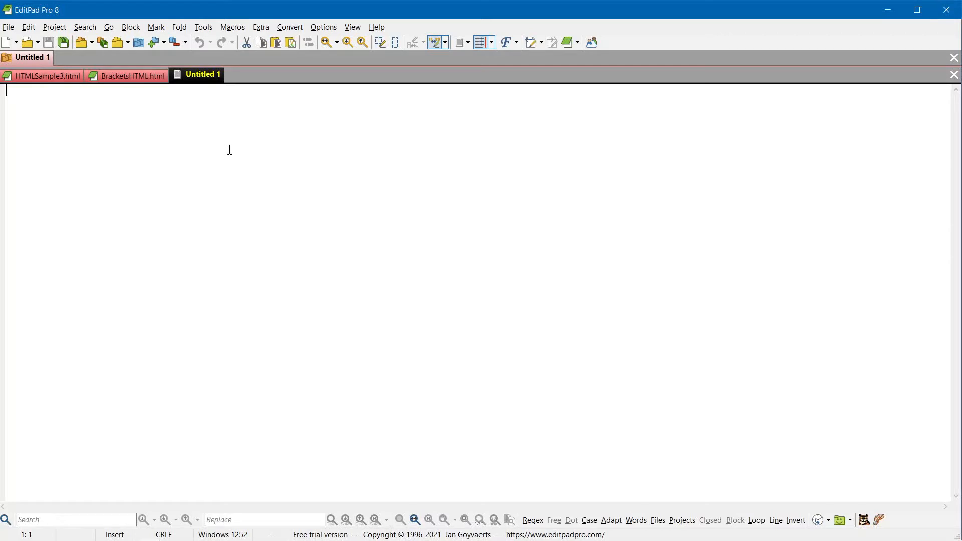
key(ctrl+v)
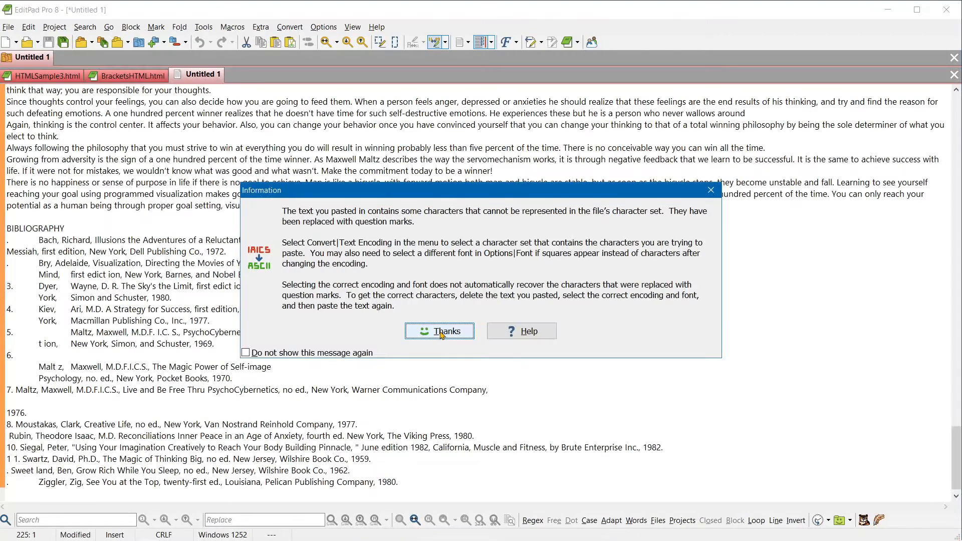
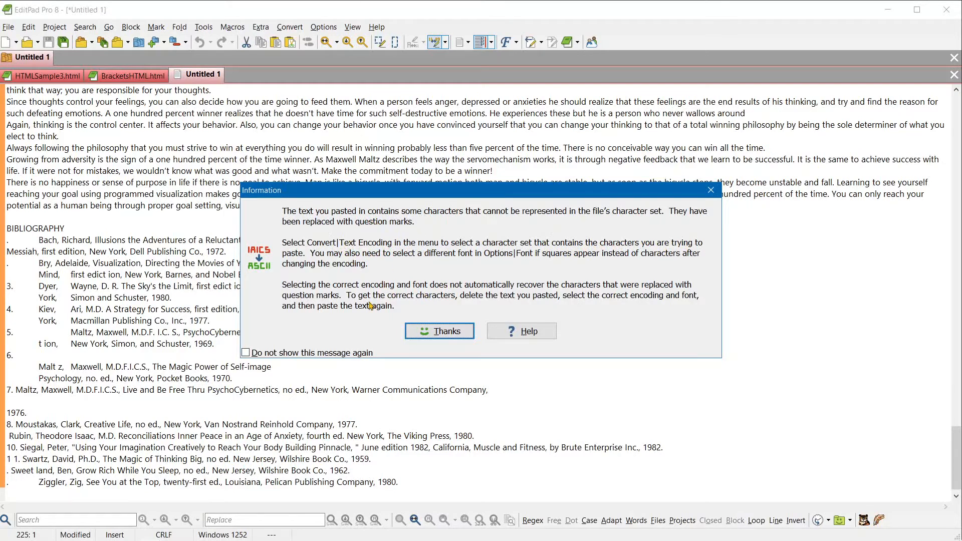
Step: Dismiss the replaced-characters warning and scroll back to the start of the pasted essay
click(430, 333)
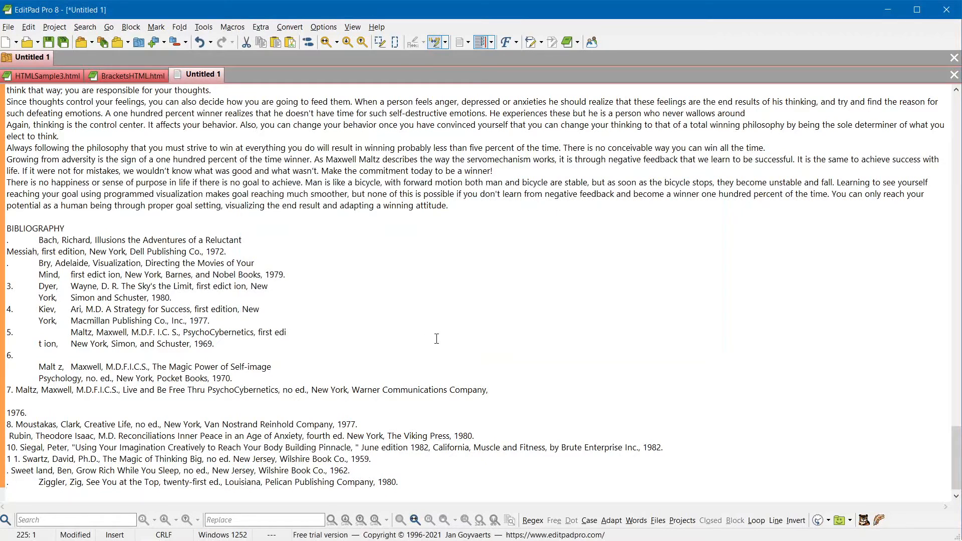
drag(957, 448, 952, 101)
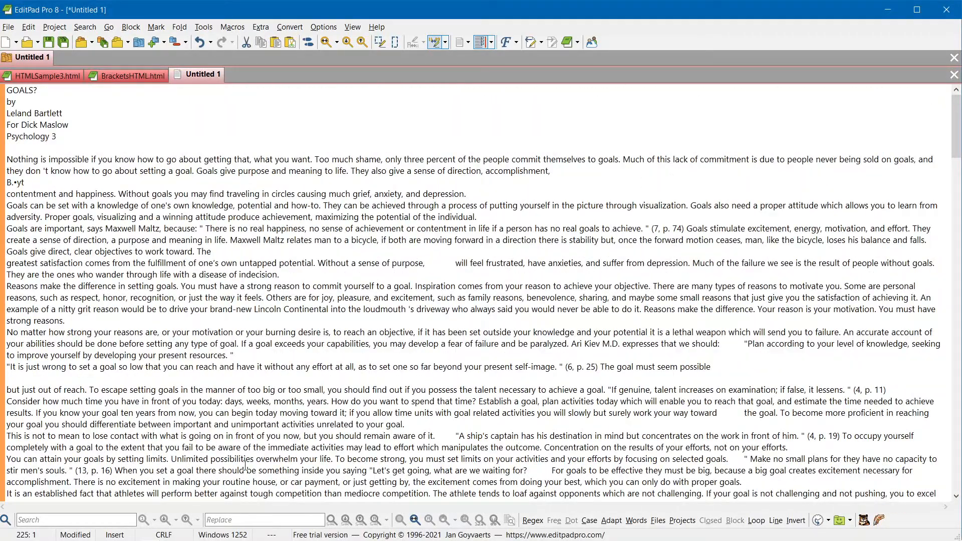
click(100, 519)
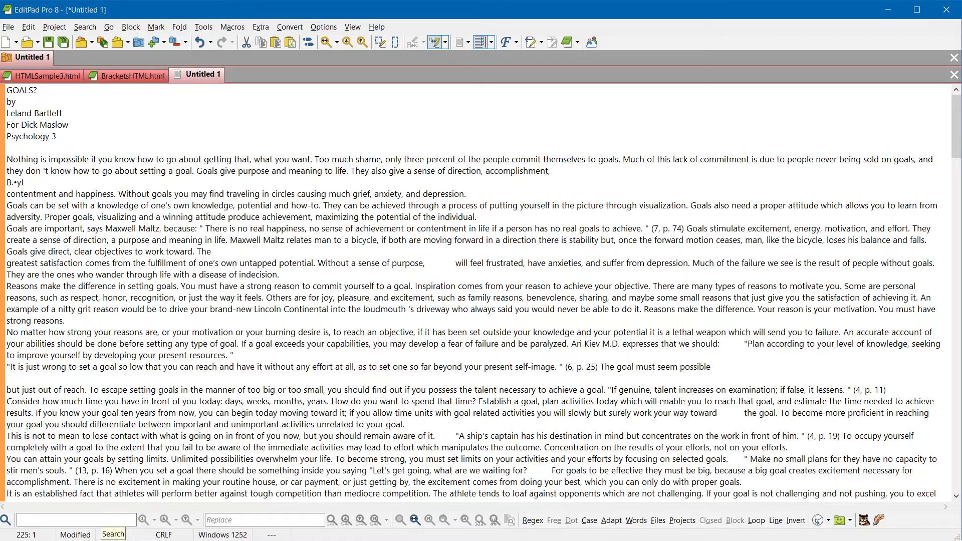
click(193, 459)
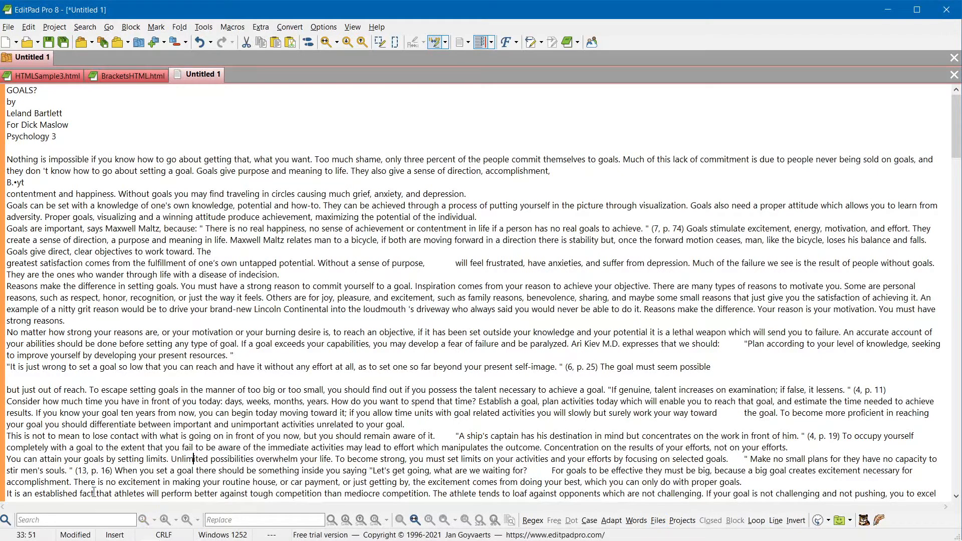
Step: In the large Search panel, list and count all matches of '?' in the paper
click(7, 520)
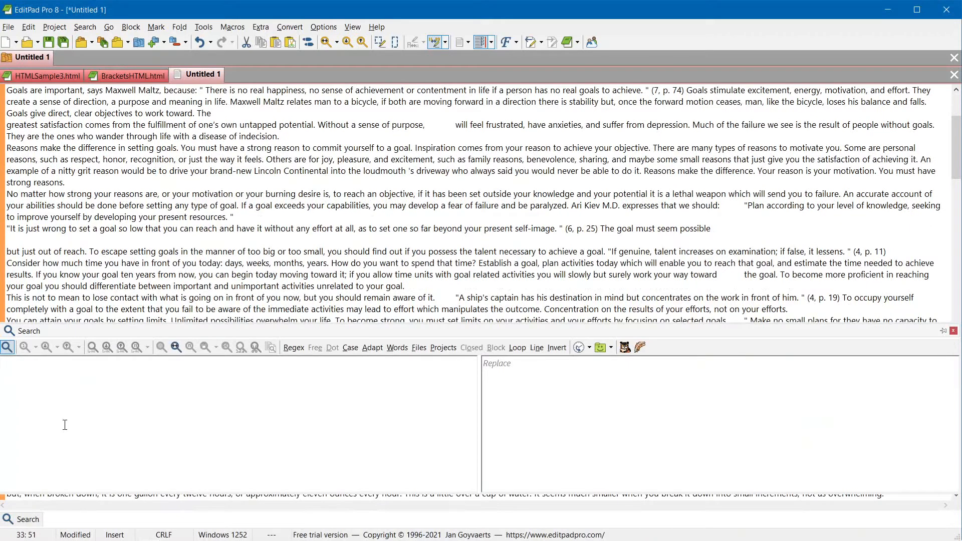
text(?)
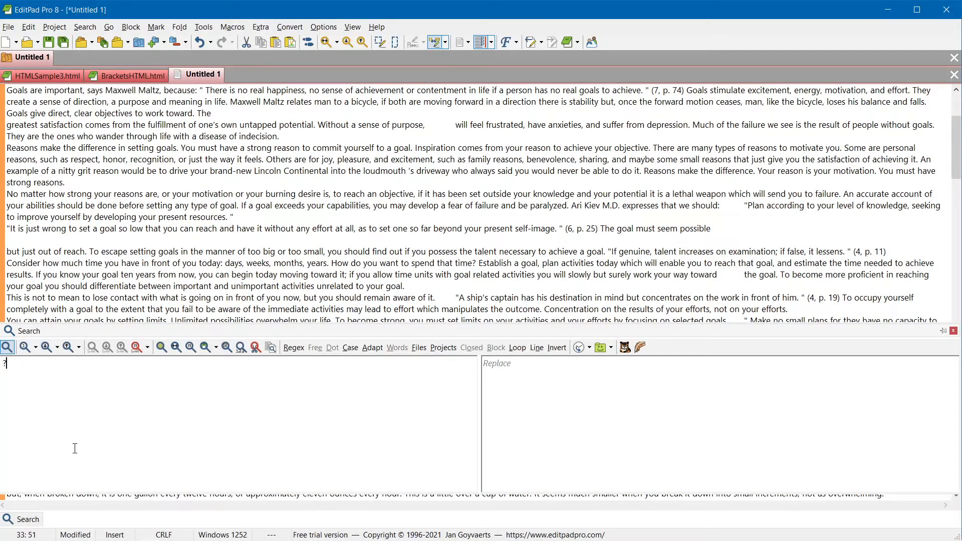
click(191, 348)
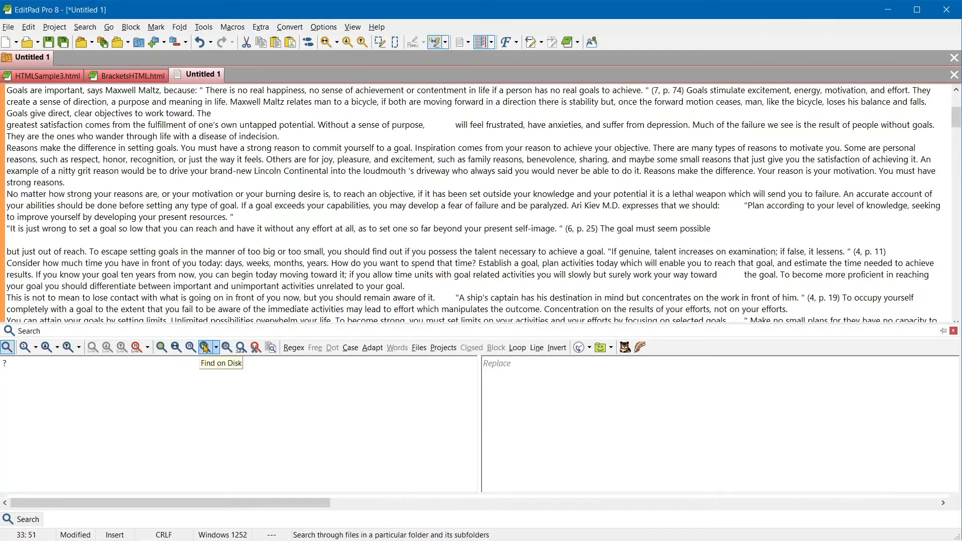
click(241, 350)
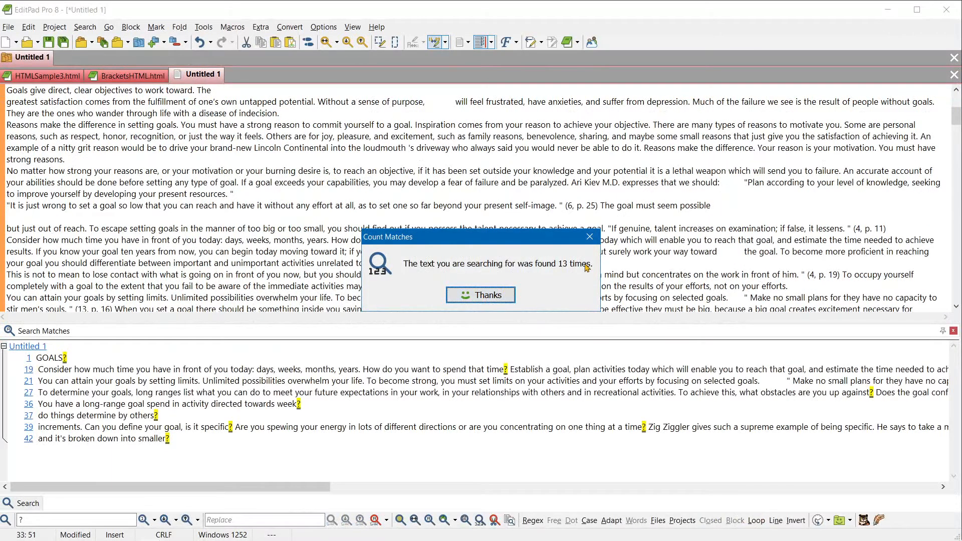
click(499, 297)
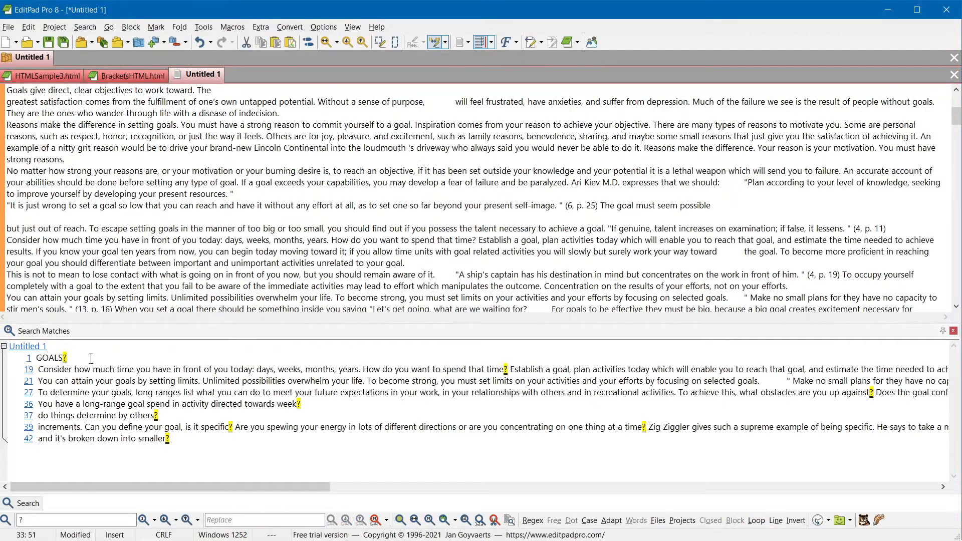
Step: Jump to the question-mark matches on lines 42, 21 and 1
click(28, 441)
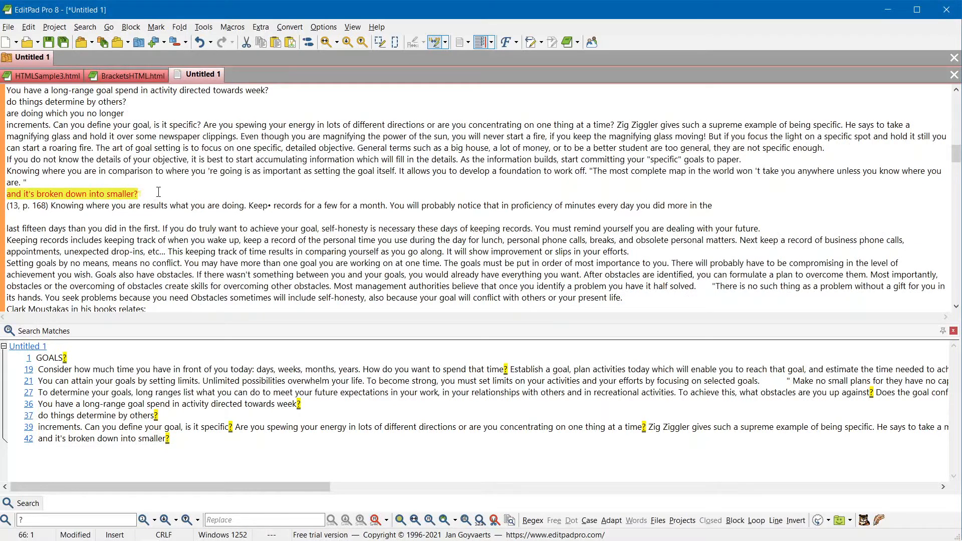
click(28, 382)
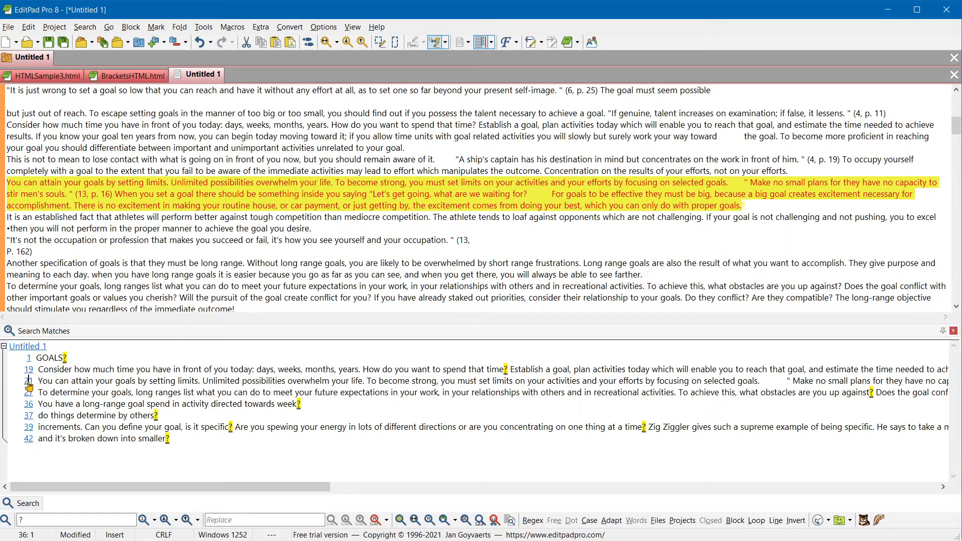
click(29, 361)
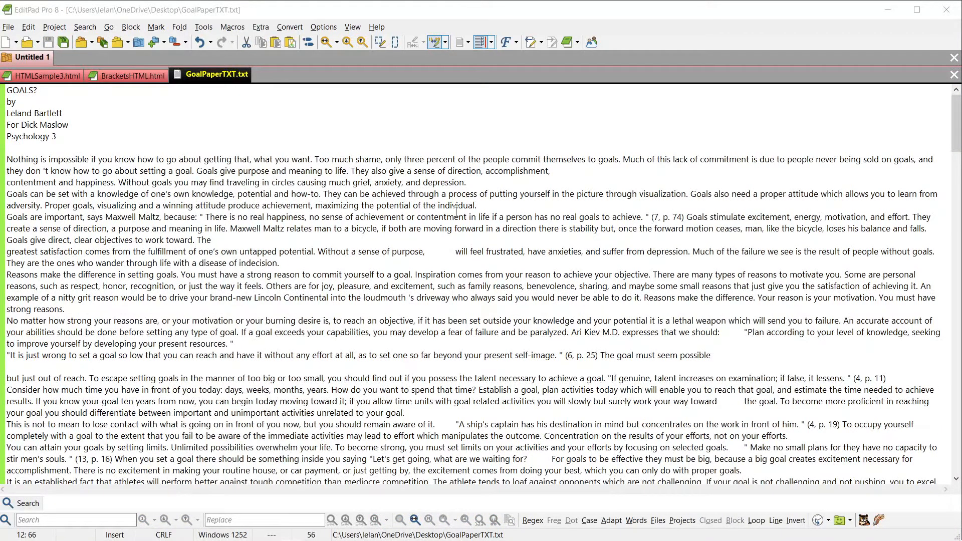
Step: Select the word GOALS to highlight its other occurrences throughout the paper
click(908, 217)
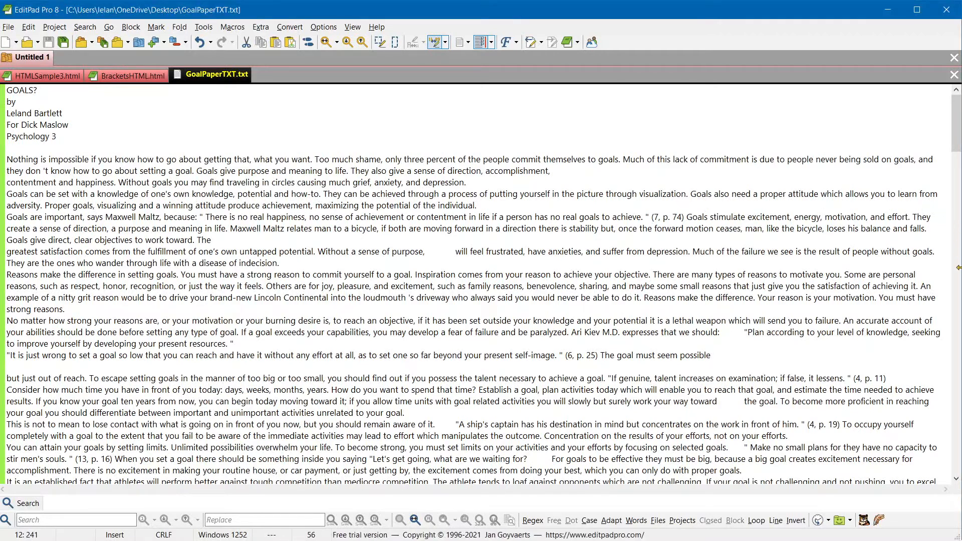
click(308, 228)
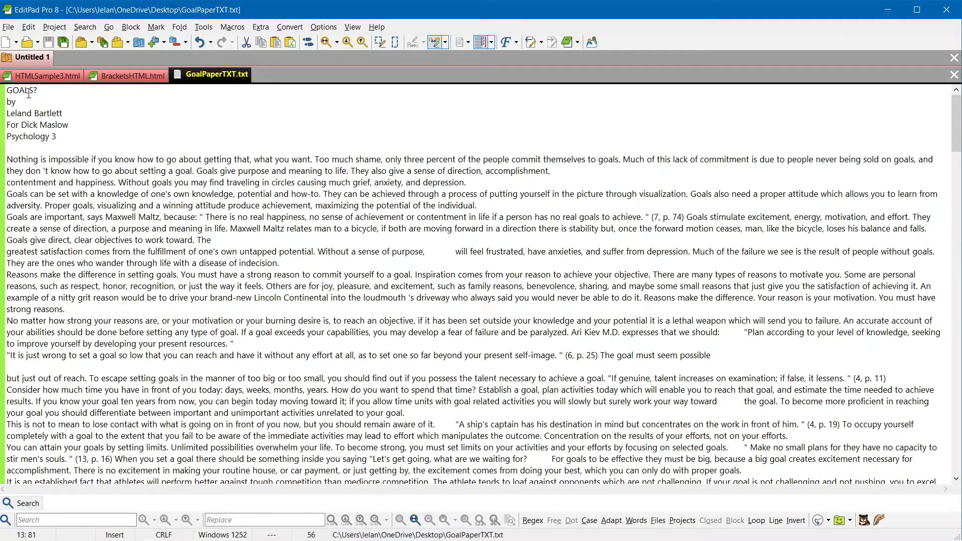
double_click(28, 90)
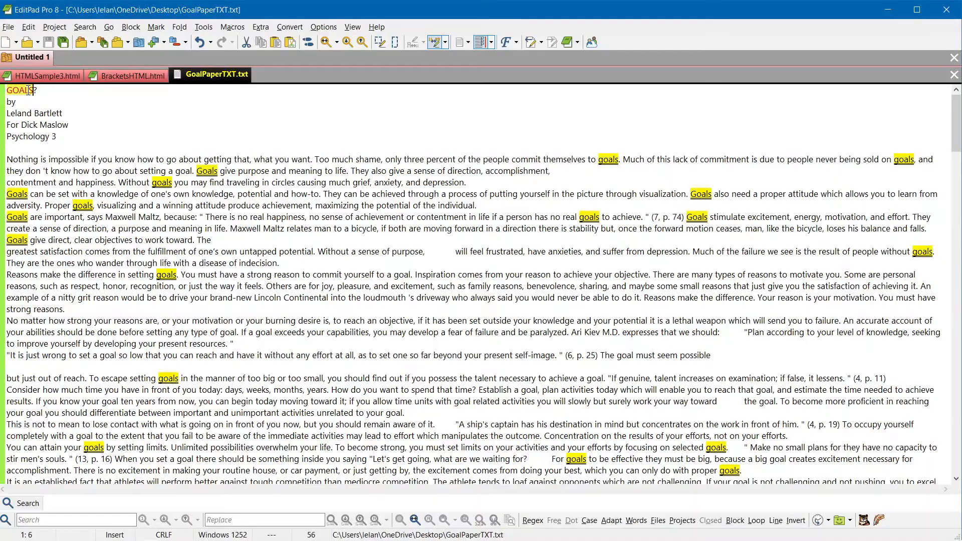
scroll(521, 382, down, 9)
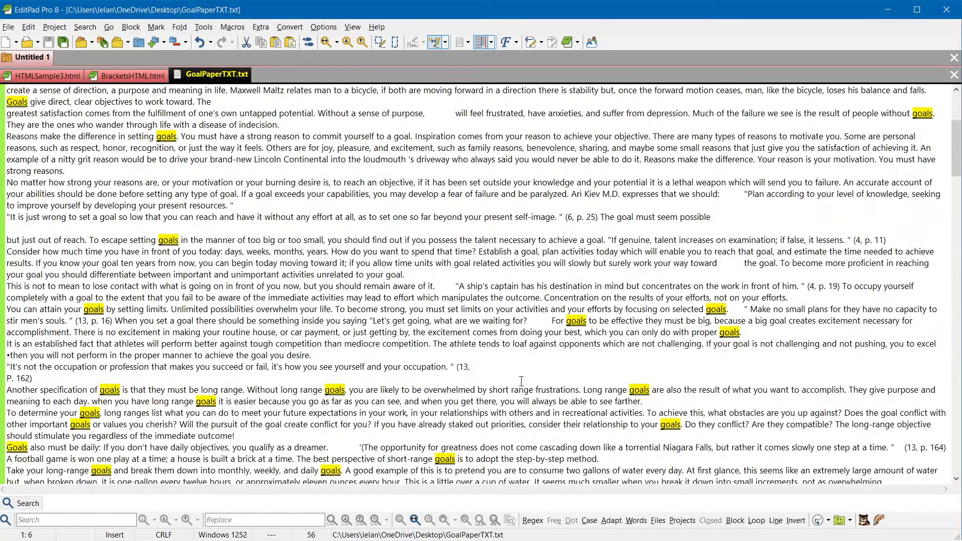
scroll(521, 382, down, 20)
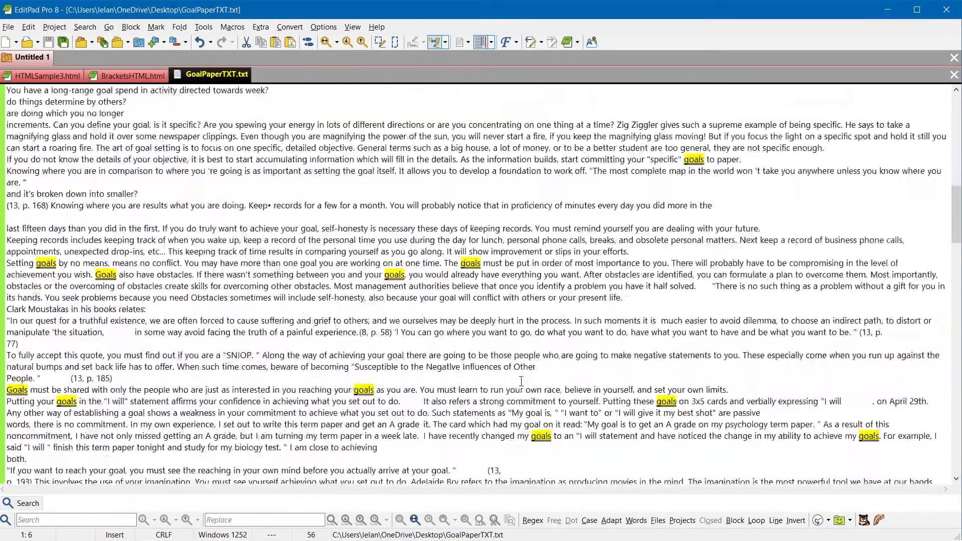
scroll(521, 381, up, 20)
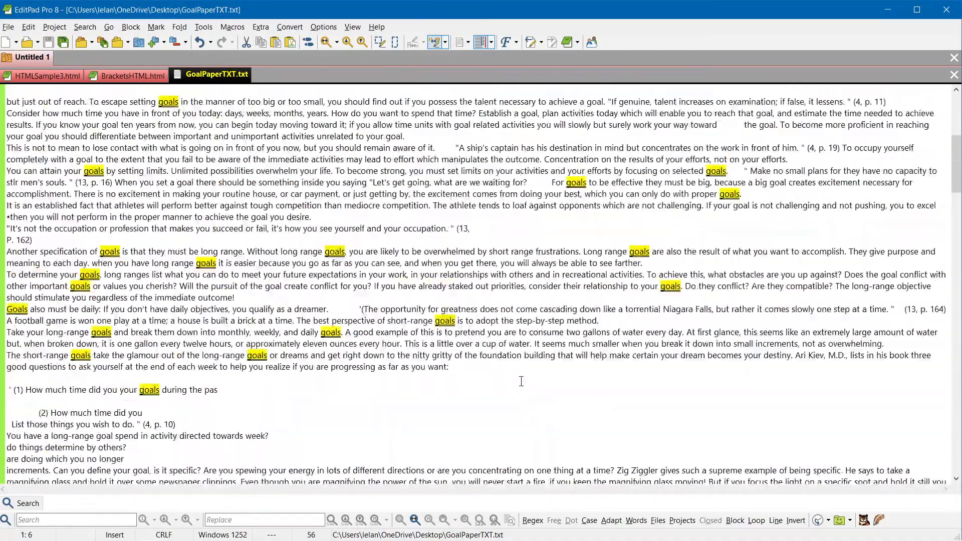
scroll(521, 381, up, 1)
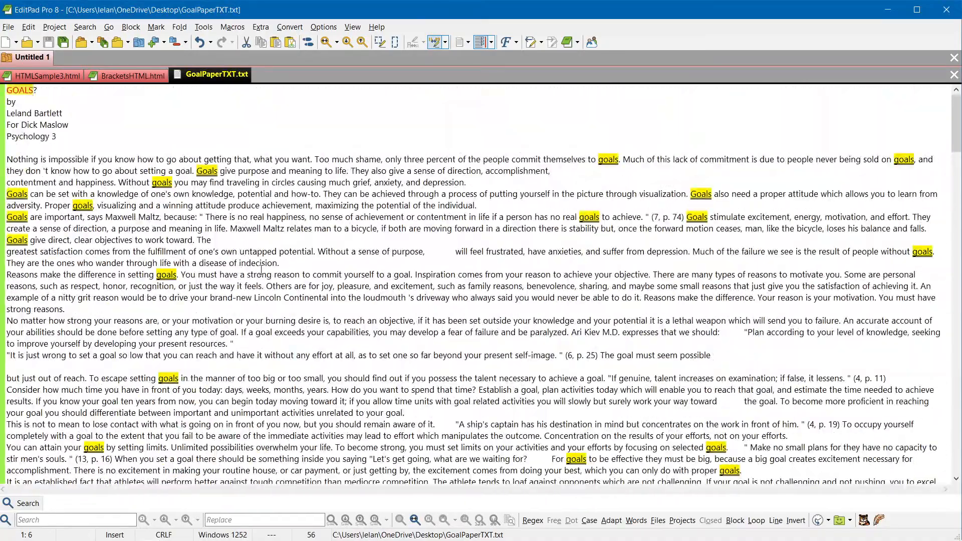
click(28, 96)
double_click(28, 90)
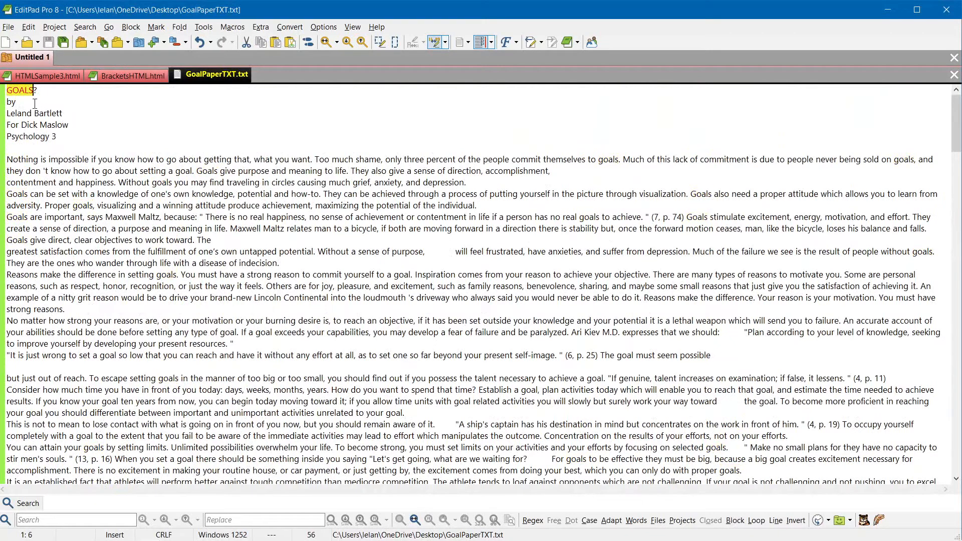
Step: Make GOALS the search term and count its 56 matches
drag(25, 96, 69, 521)
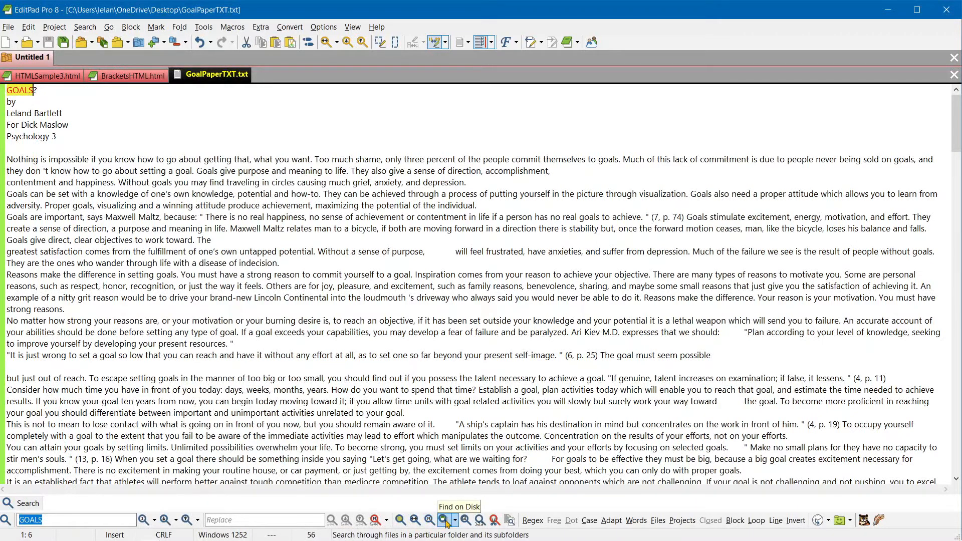
click(479, 522)
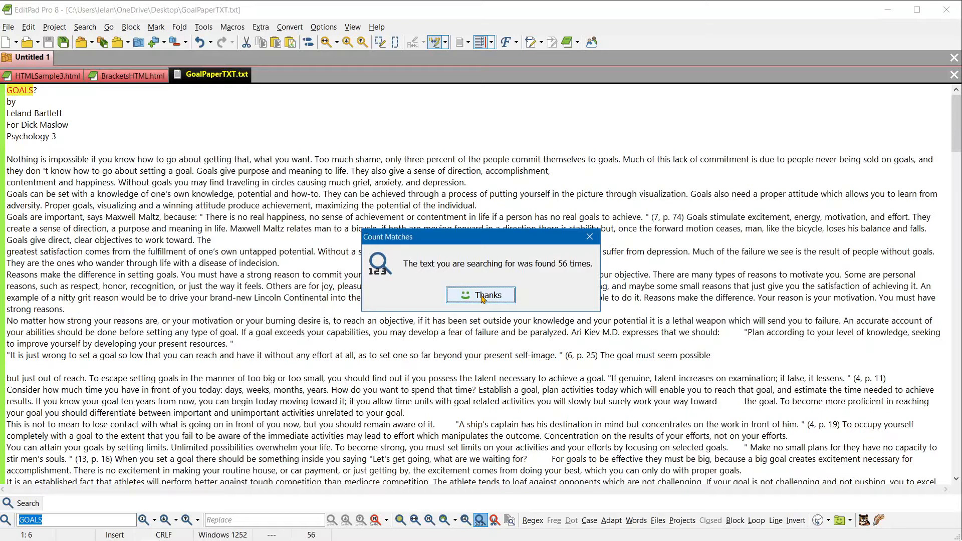
click(482, 295)
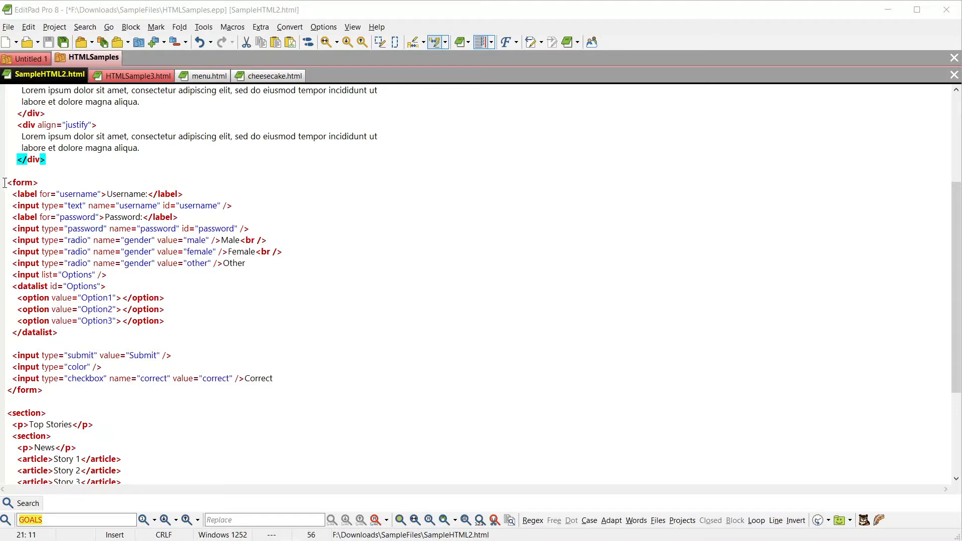
Step: Fold the selected <form> block into one line, unfold it, and fold it again
drag(5, 182, 55, 391)
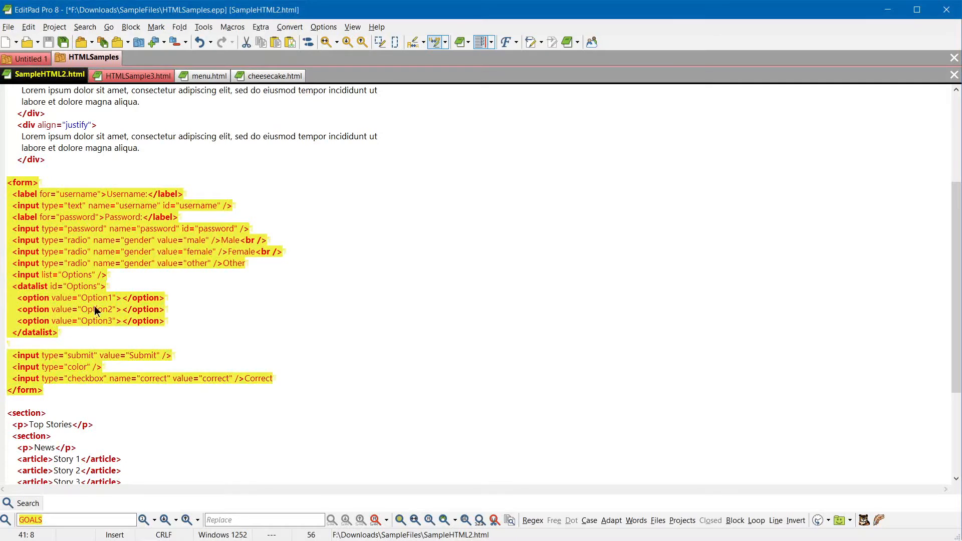
click(179, 27)
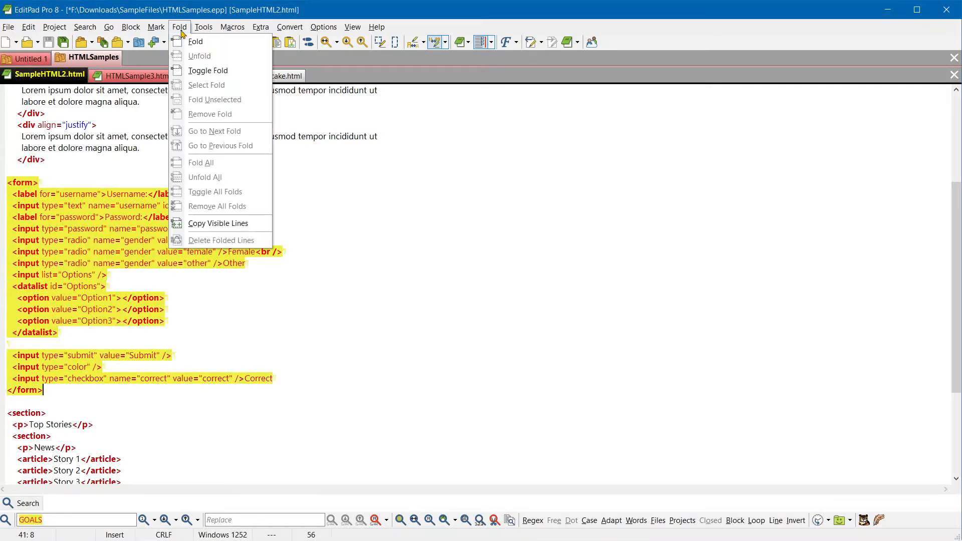
click(212, 42)
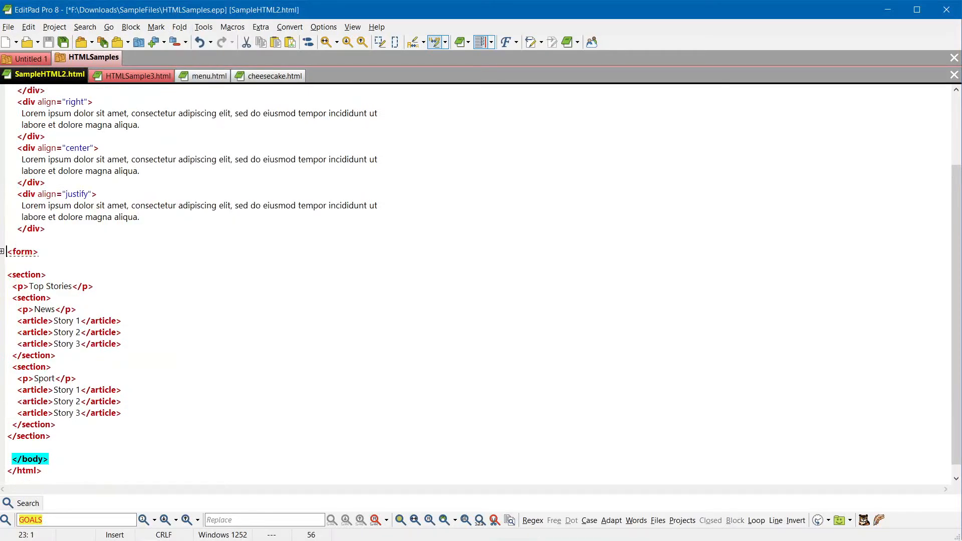
click(3, 252)
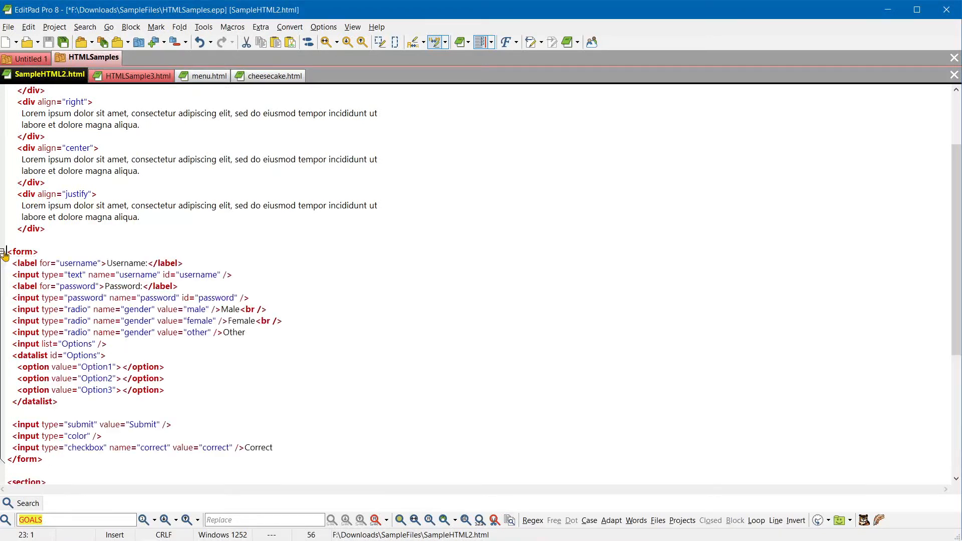
click(2, 253)
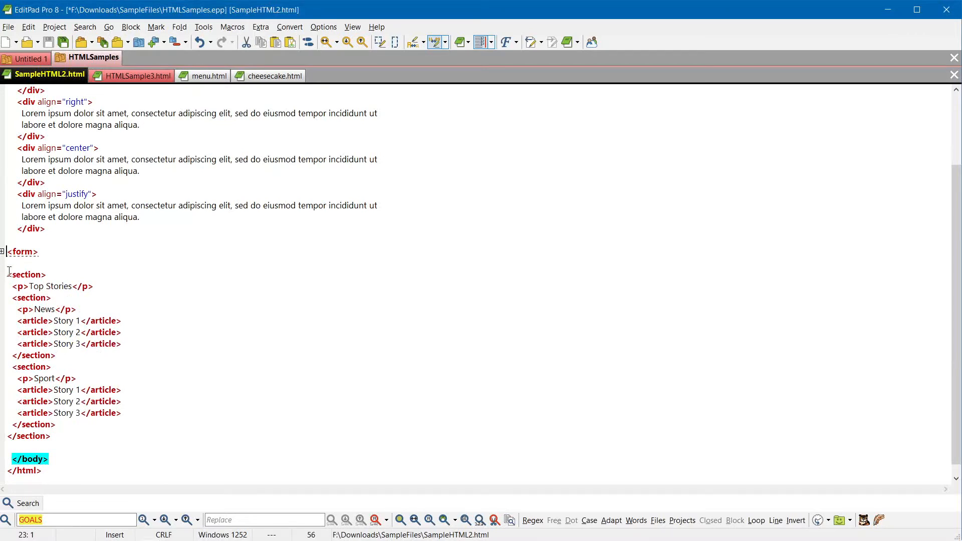
Step: Fold the <section> block with the stories into a single line
drag(7, 275, 74, 431)
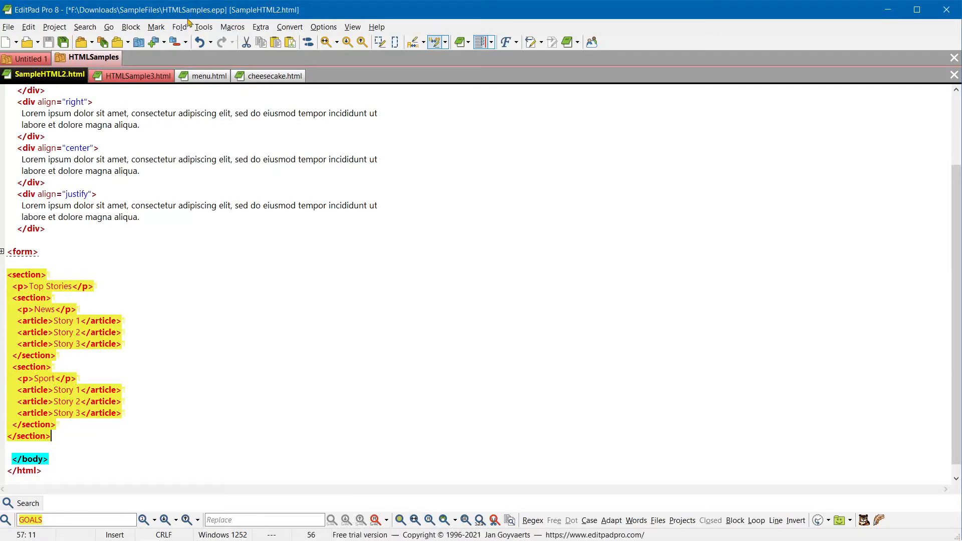
click(178, 29)
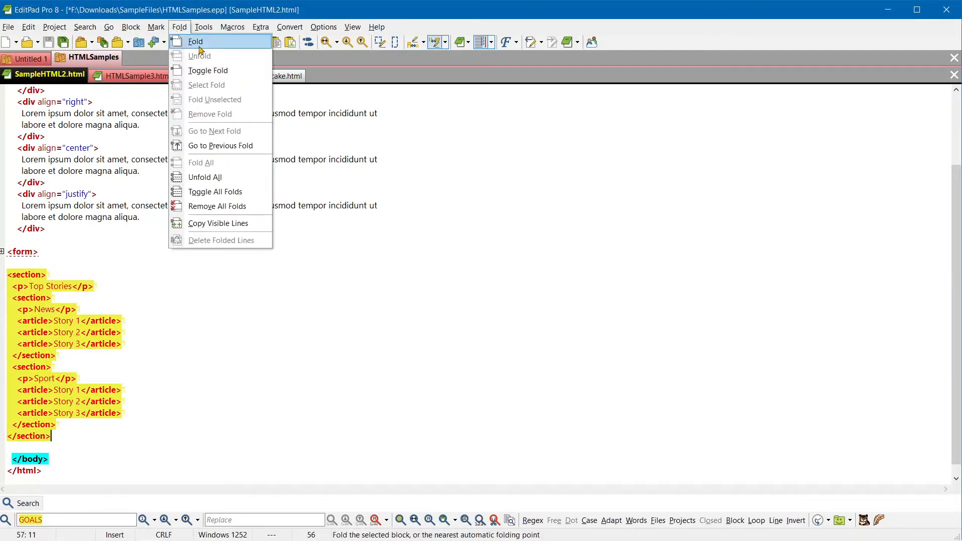
click(195, 42)
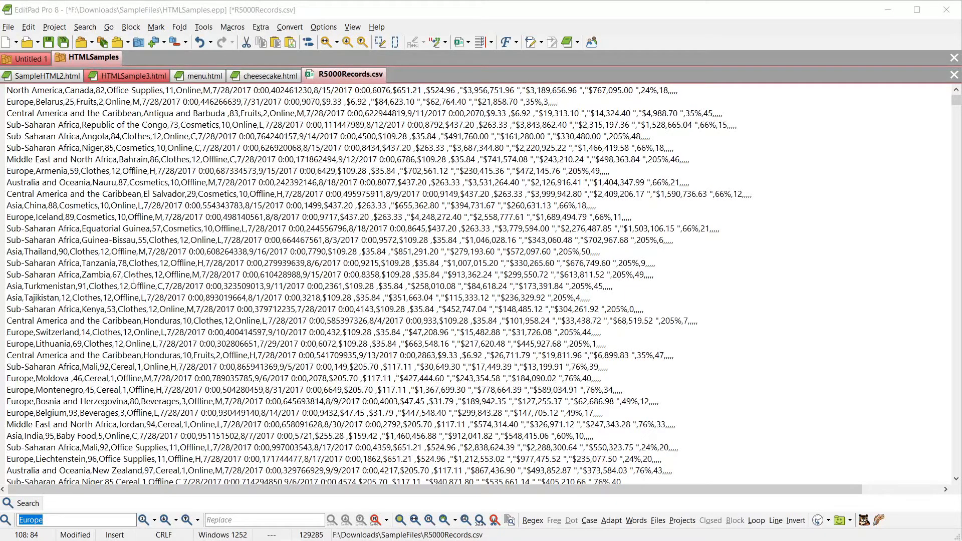
Step: Set bookmark 1 on the Europe, Malta row
scroll(133, 279, down, 20)
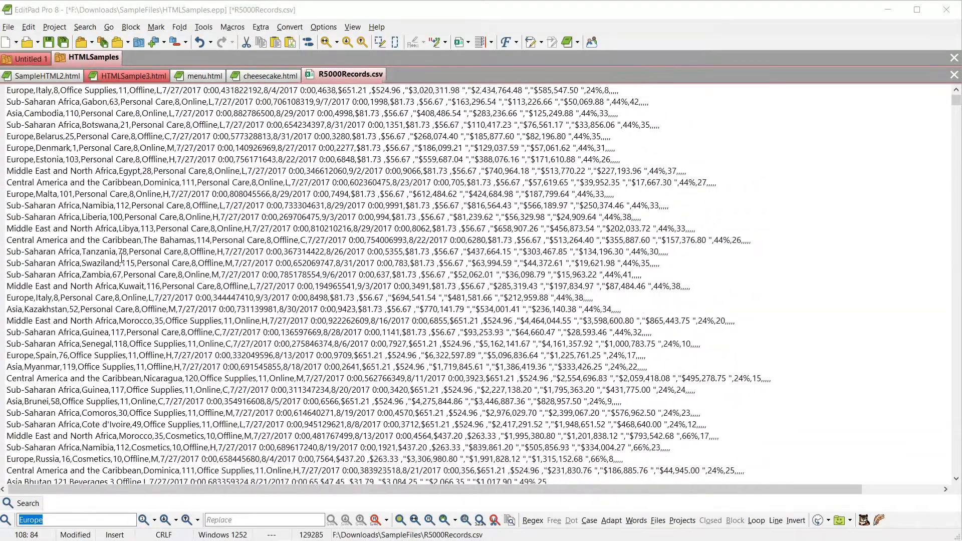
scroll(122, 258, down, 10)
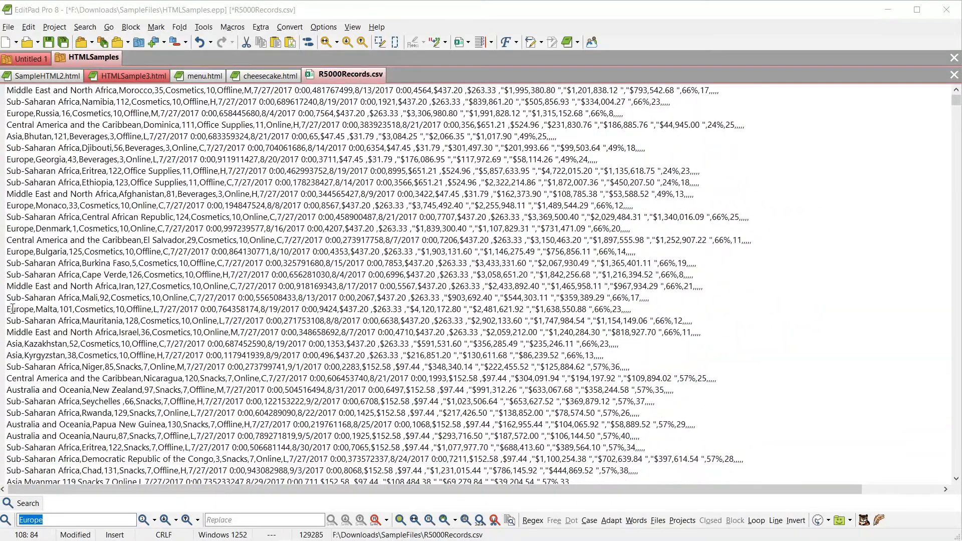
double_click(13, 309)
click(13, 309)
double_click(13, 309)
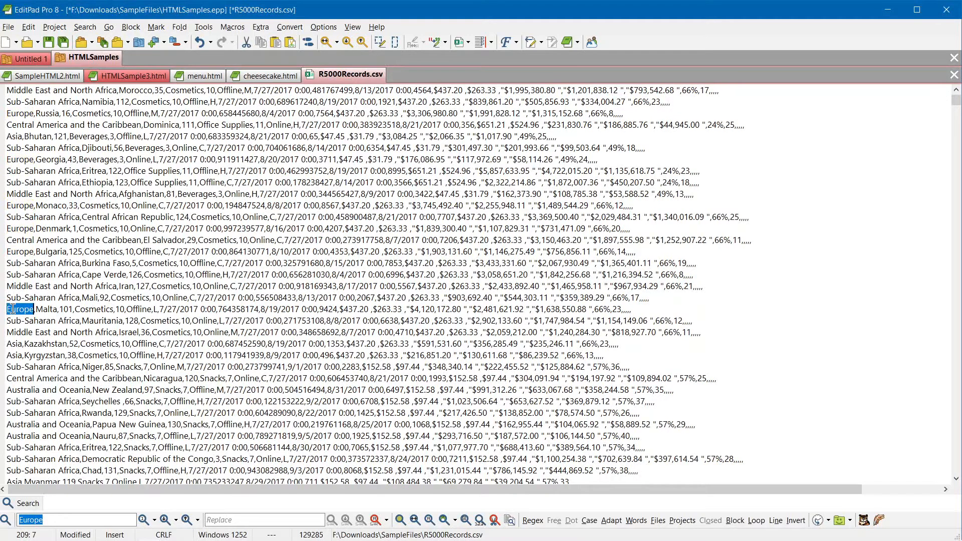
click(139, 31)
mouse_move(162, 31)
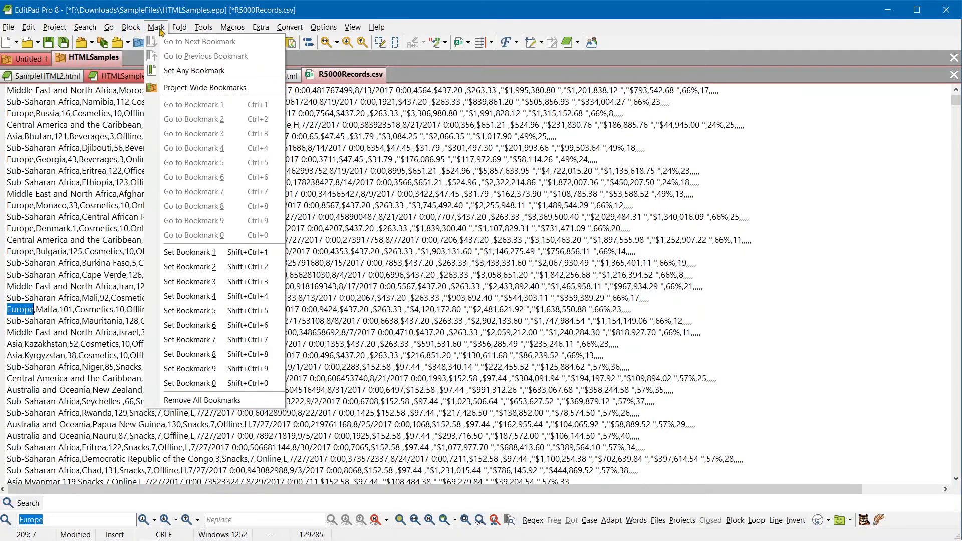
click(196, 252)
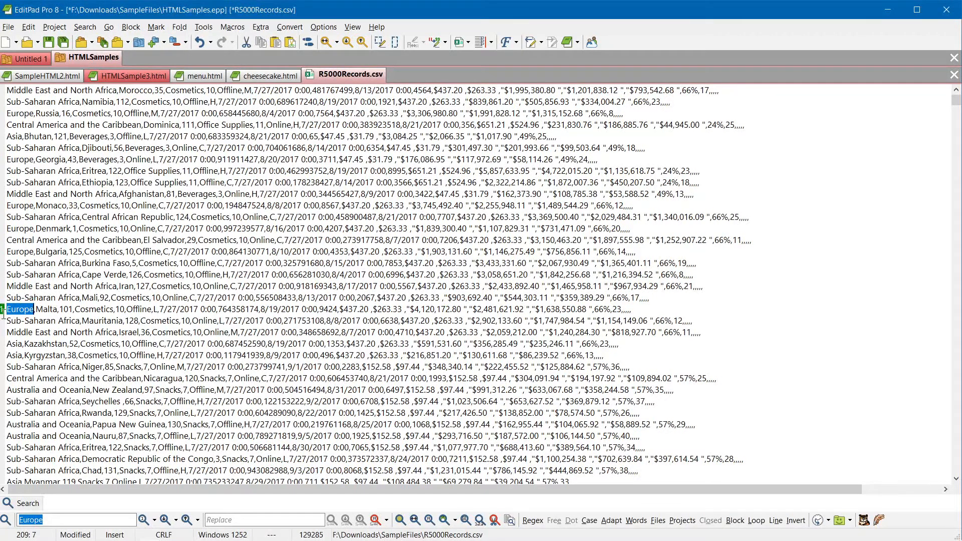
Step: Set bookmark 2 on the Solomon Islands row and bookmark 3 on the Sierra Leone row
scroll(134, 303, down, 20)
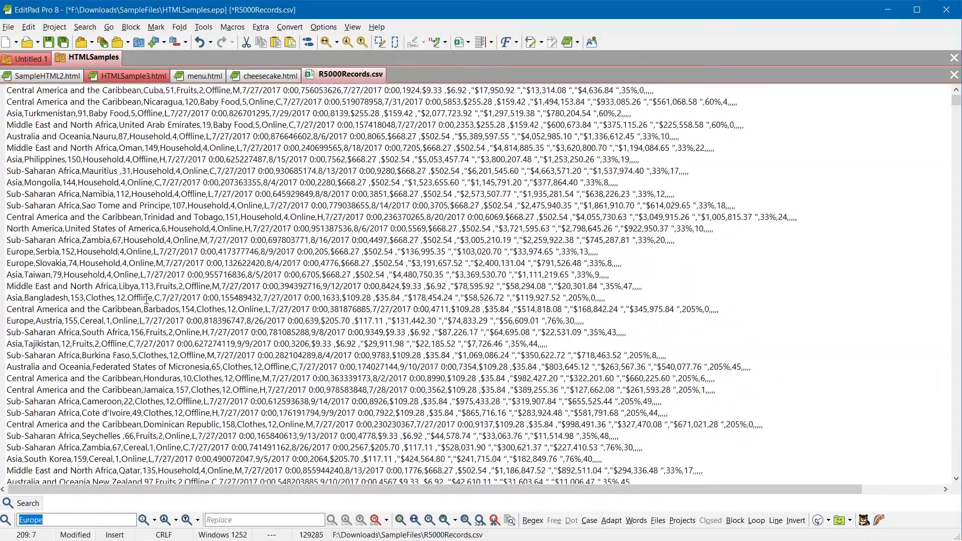
scroll(145, 297, down, 20)
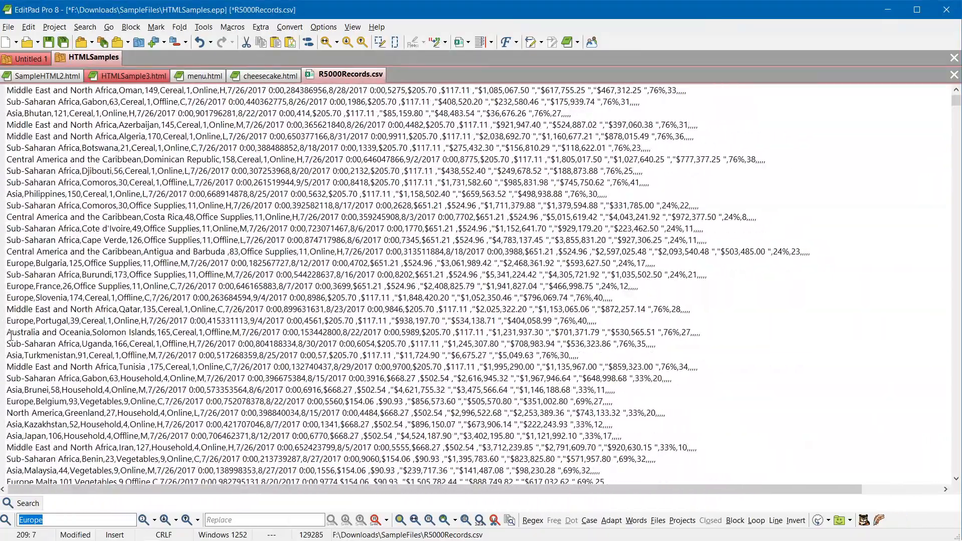
click(10, 332)
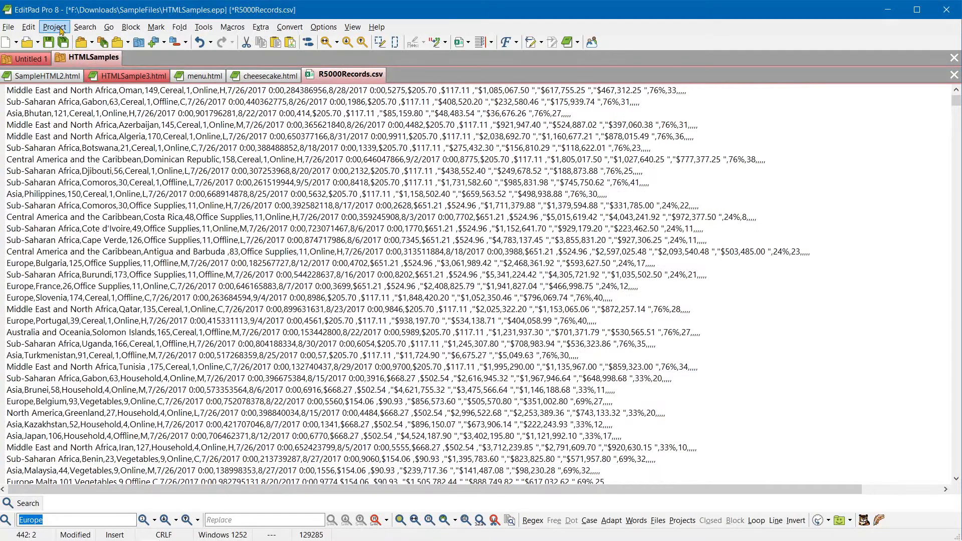
click(155, 27)
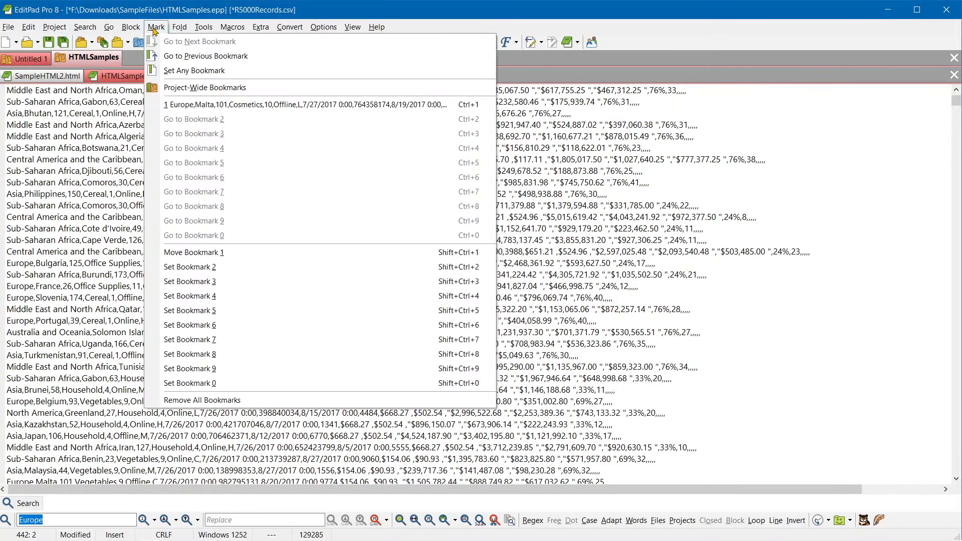
click(216, 273)
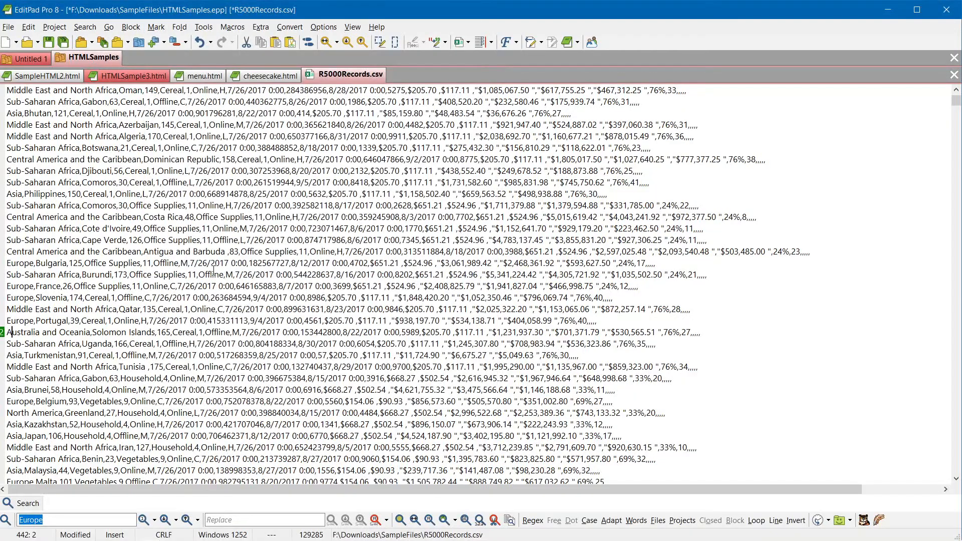
scroll(214, 271, down, 20)
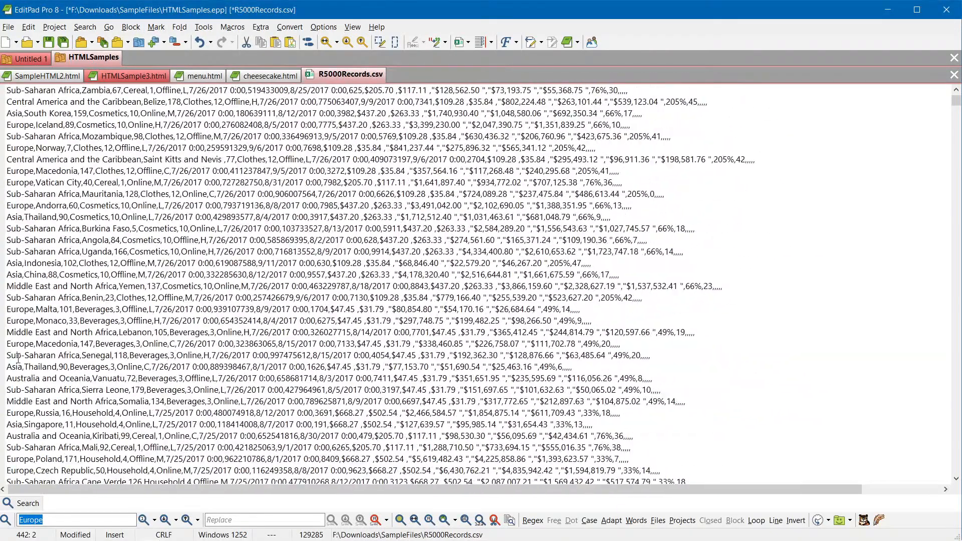
click(21, 390)
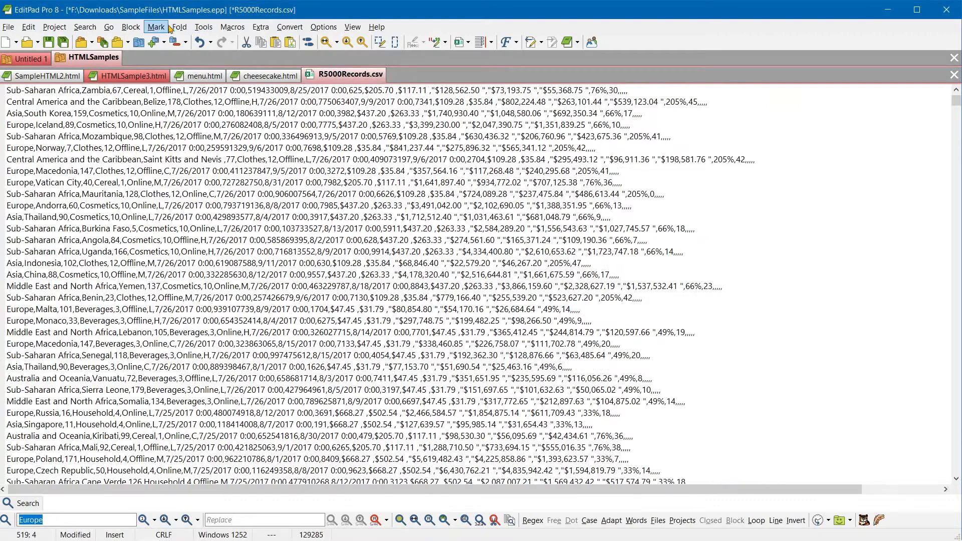
click(164, 29)
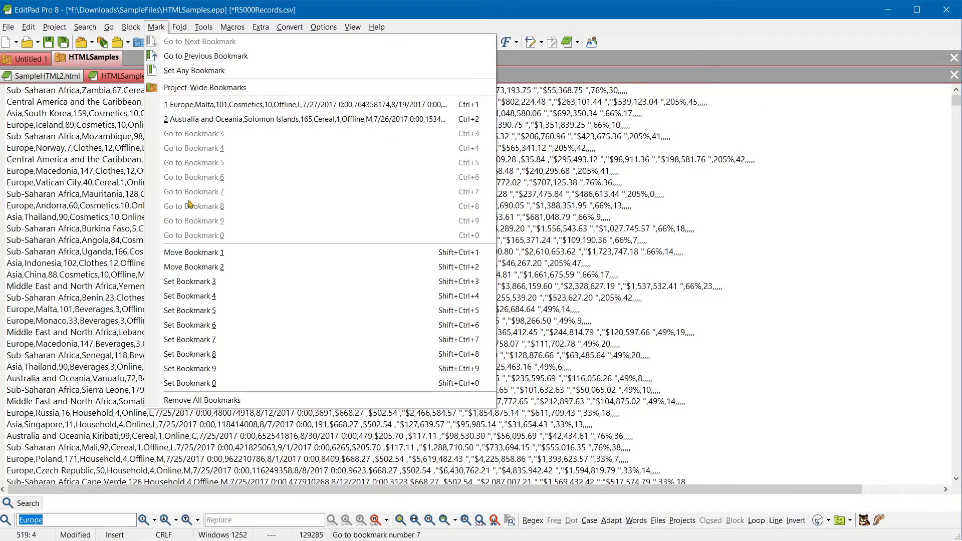
click(201, 281)
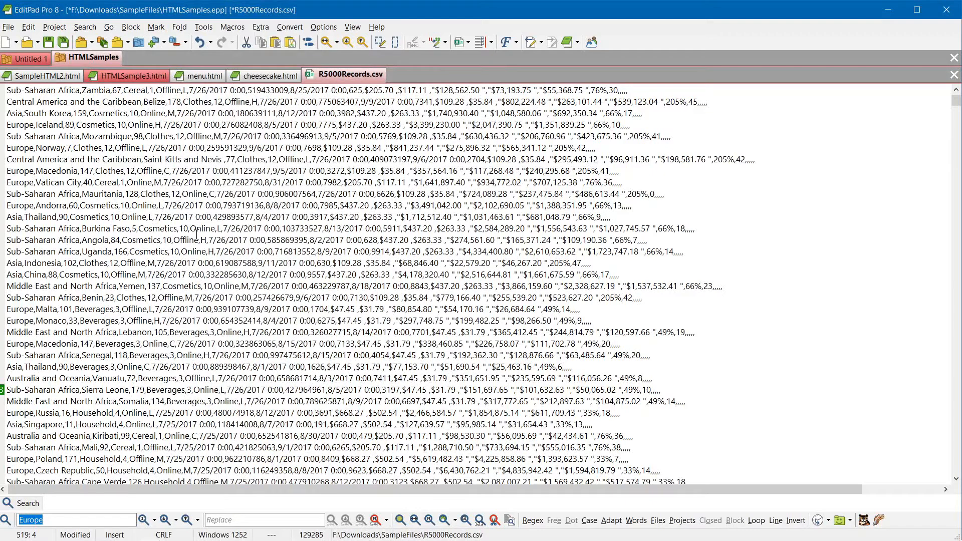
Step: From the top of the file, jump to bookmark 1 (Malta) then bookmark 2 (Solomon Islands)
key(ctrl+Home)
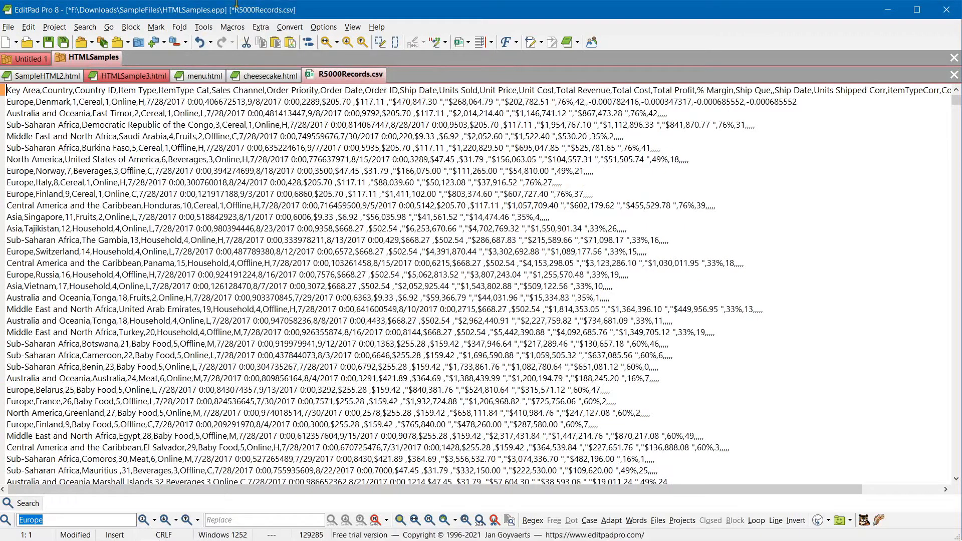
click(156, 27)
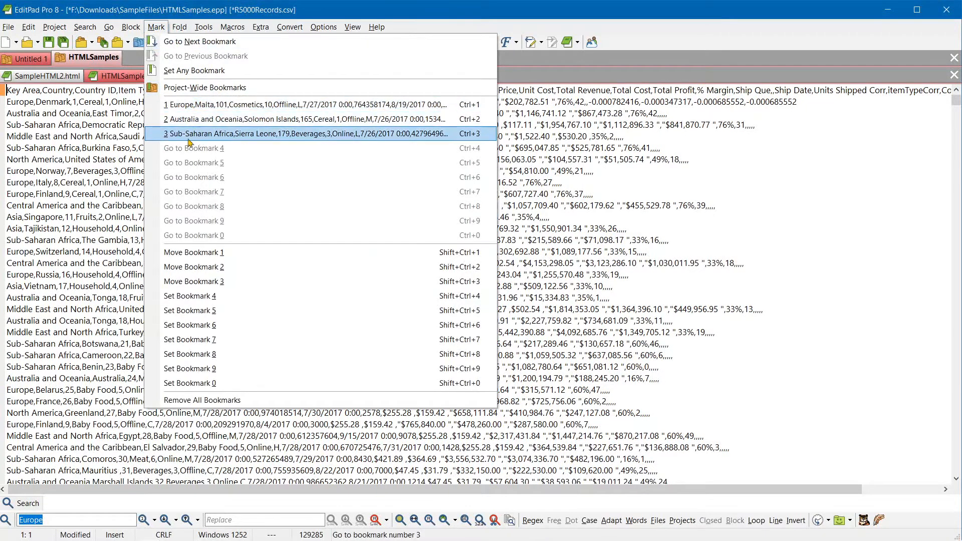
click(219, 105)
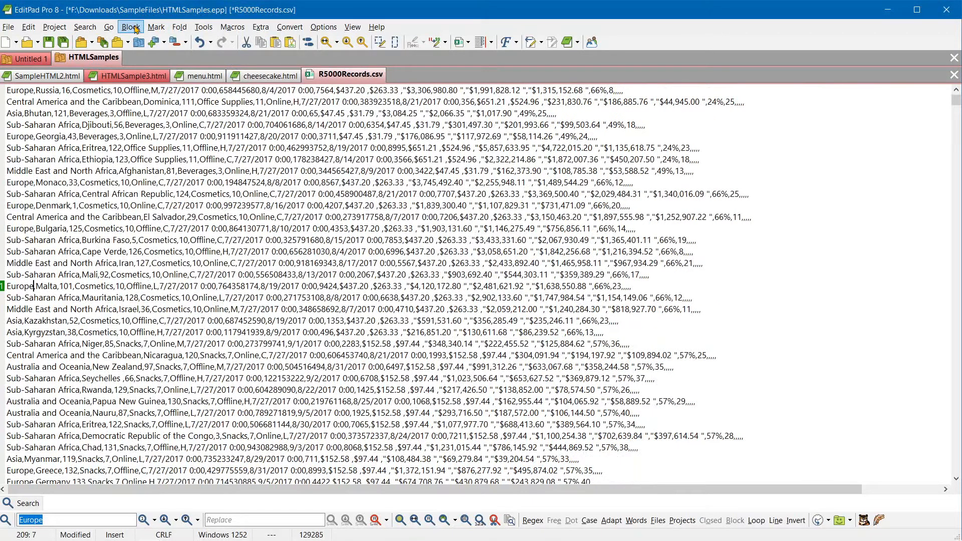
click(156, 27)
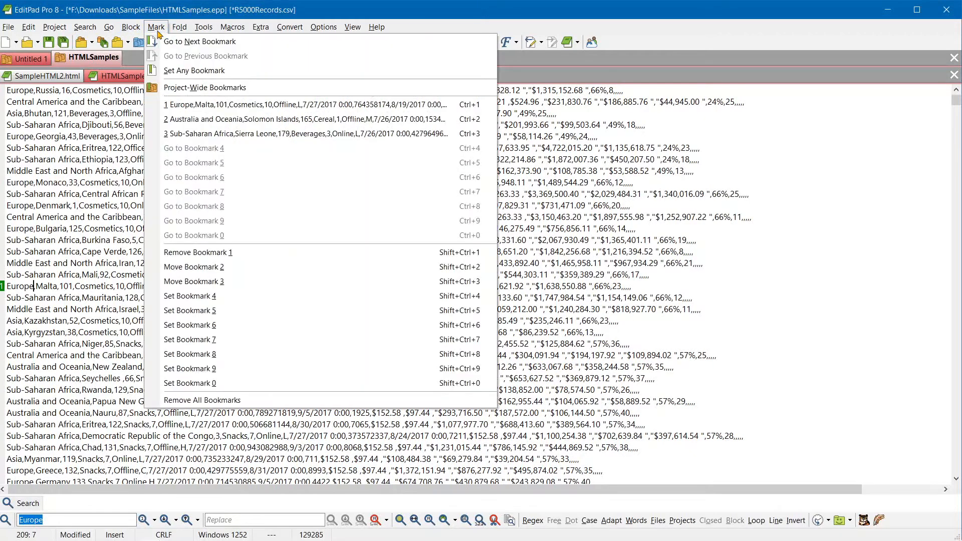
click(213, 125)
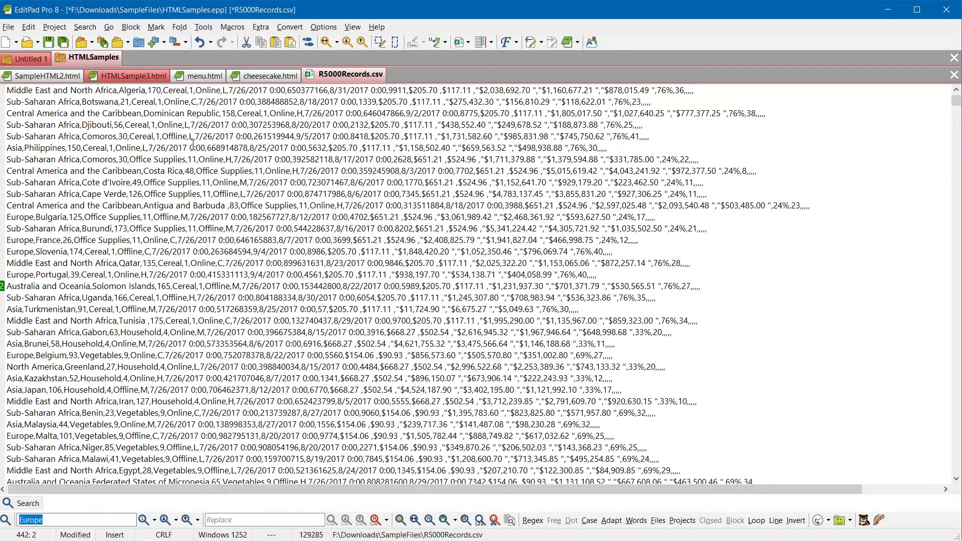
Step: Clear the Solomon Islands bookmark and return to the top of the file
click(131, 27)
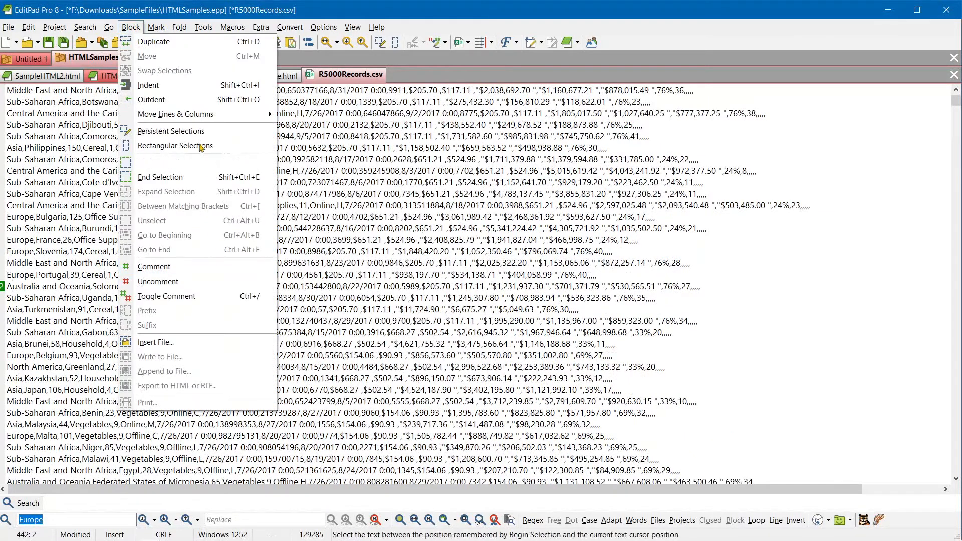
mouse_move(156, 28)
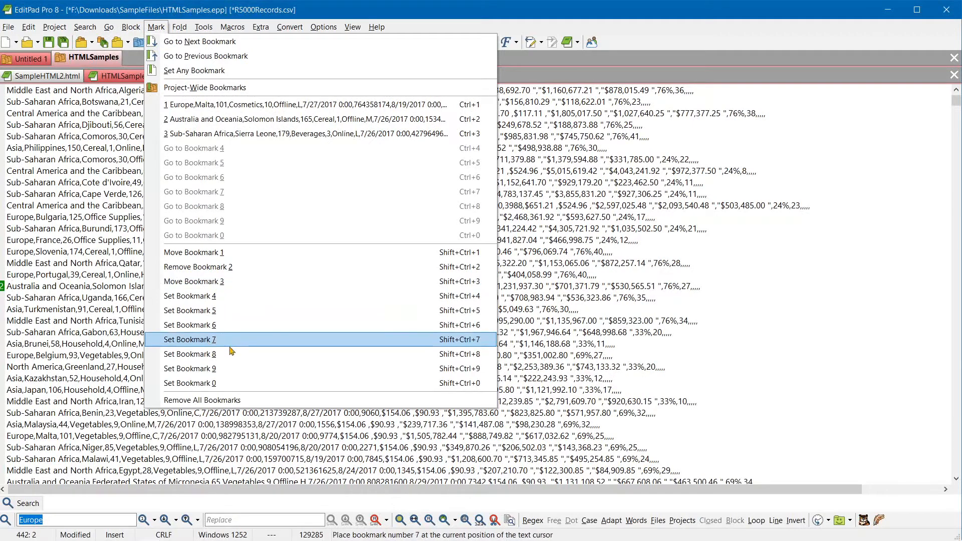
click(248, 401)
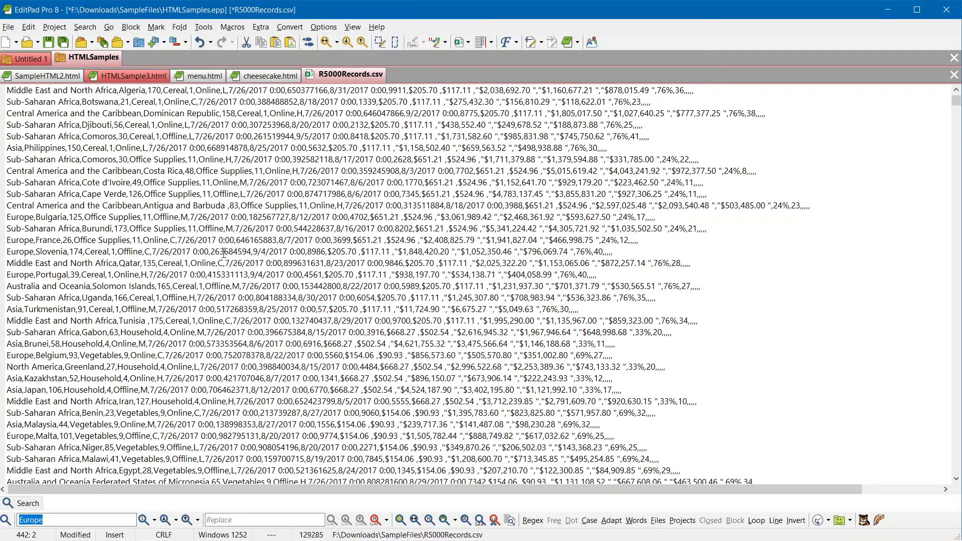
key(ctrl+Home)
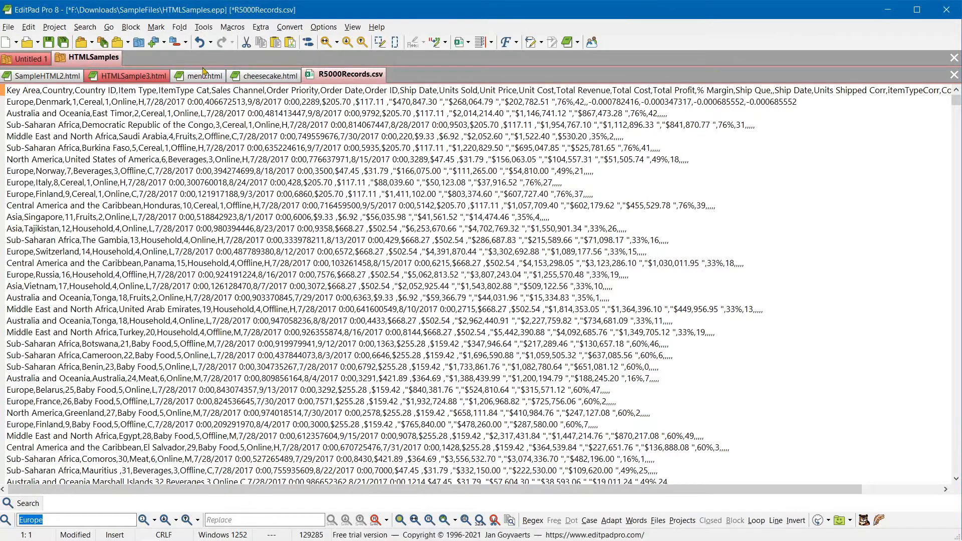
Step: Select from bookmark 1 down to the Solomon Islands bookmark, then deselect at the file top
click(155, 28)
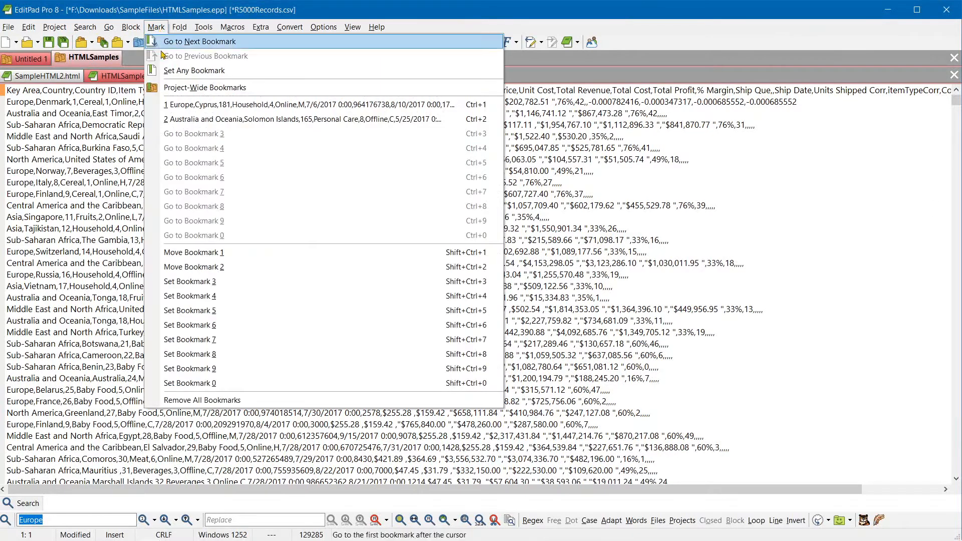
click(170, 107)
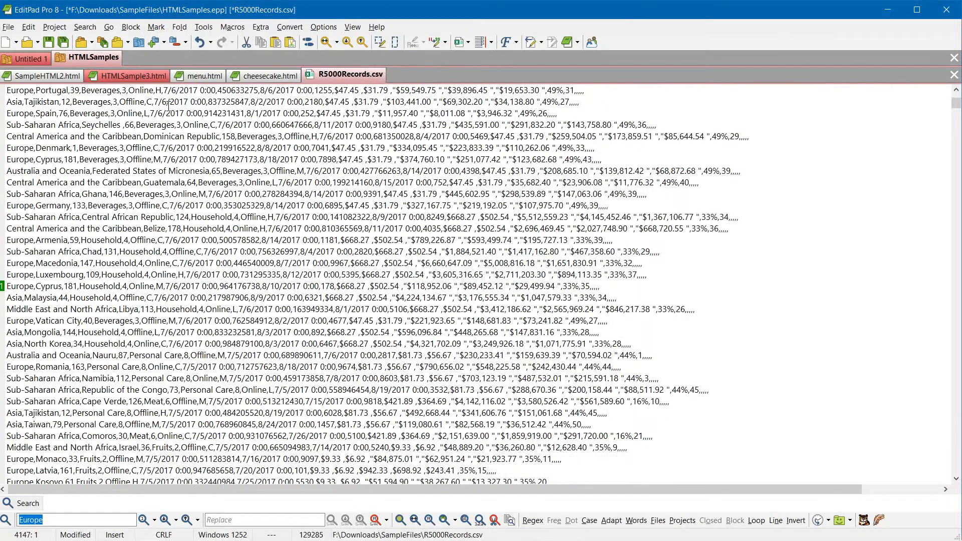
click(130, 27)
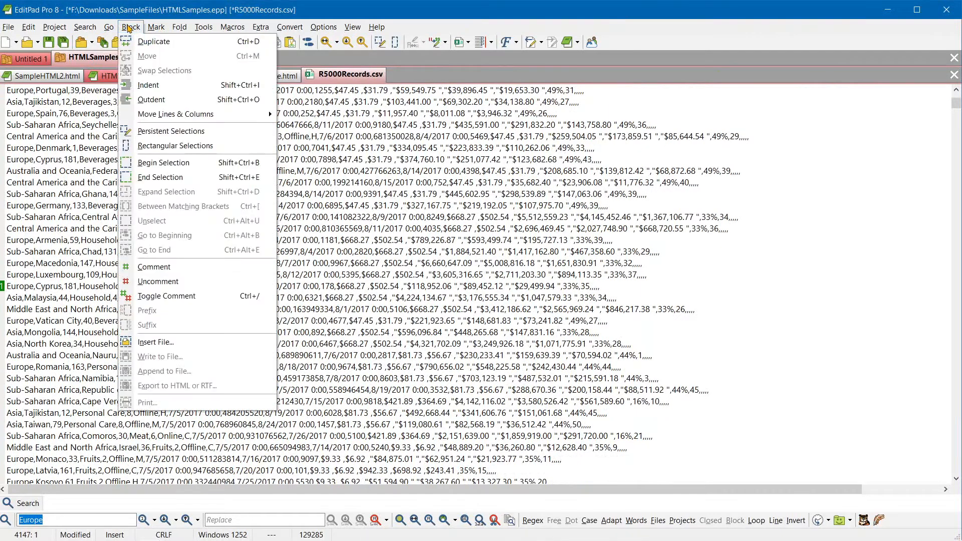
click(159, 163)
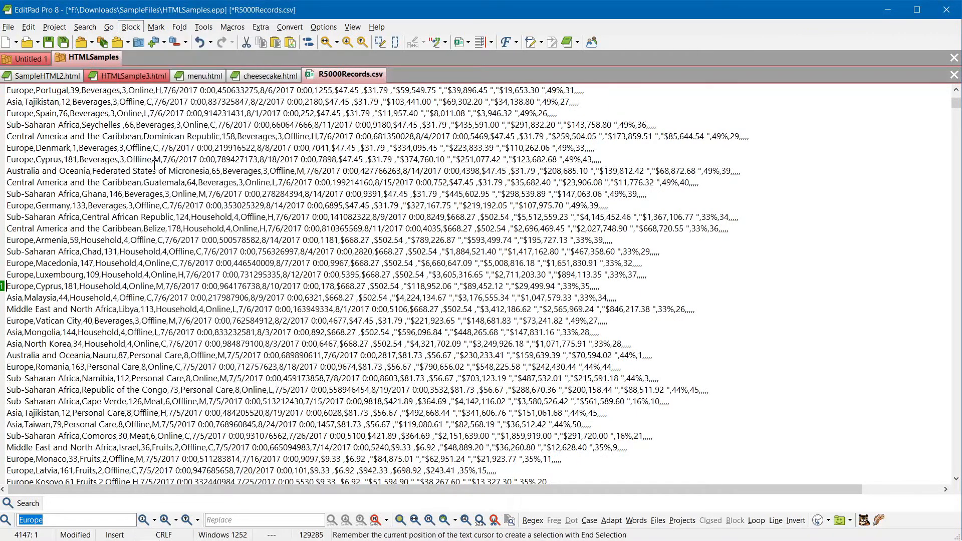
click(152, 29)
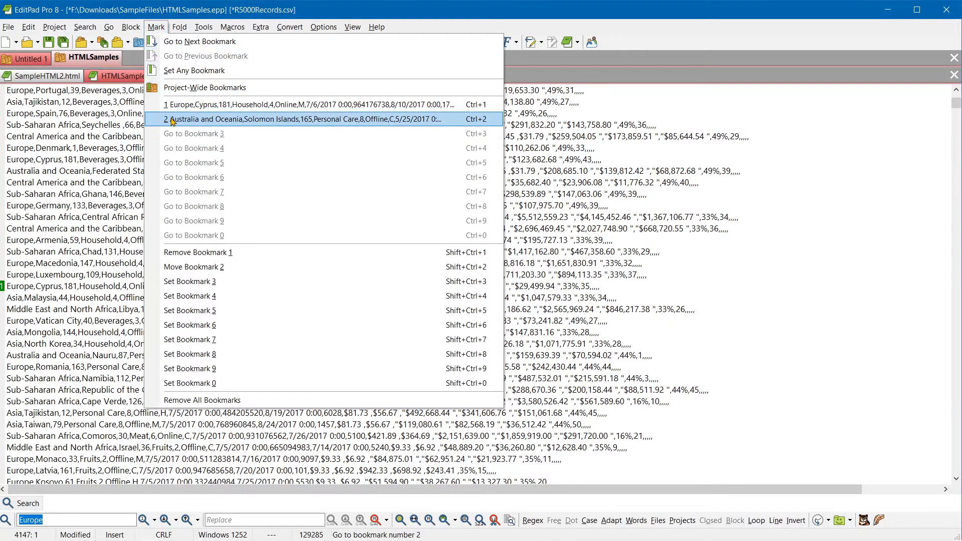
click(172, 120)
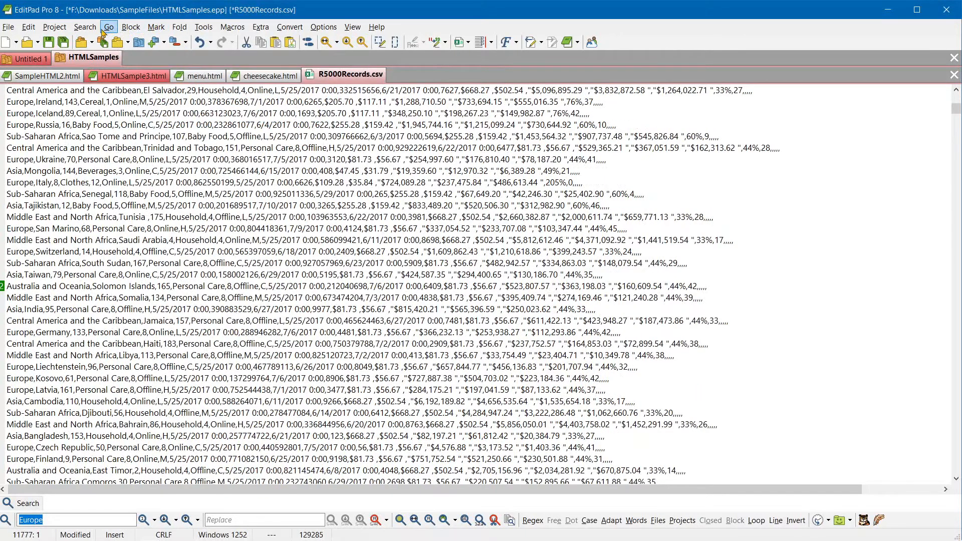
click(130, 28)
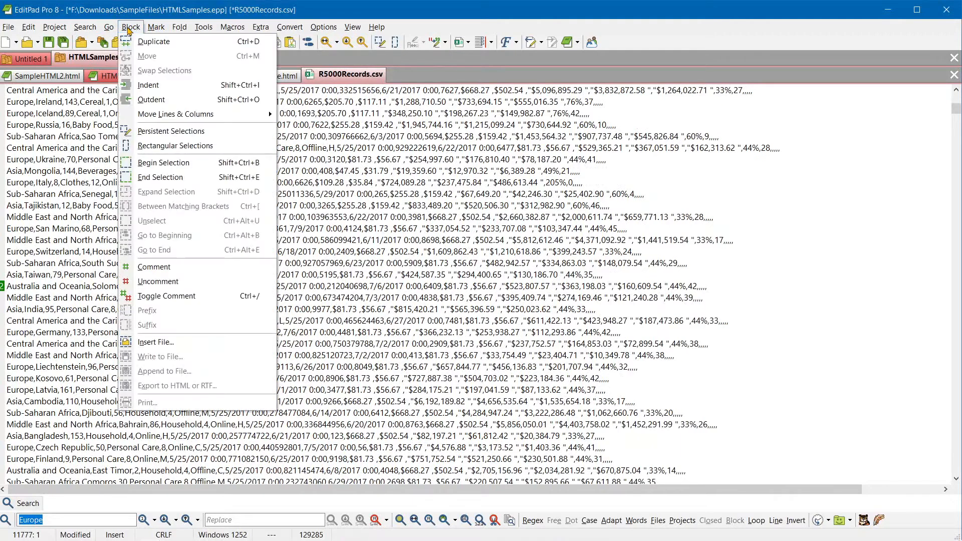
click(169, 177)
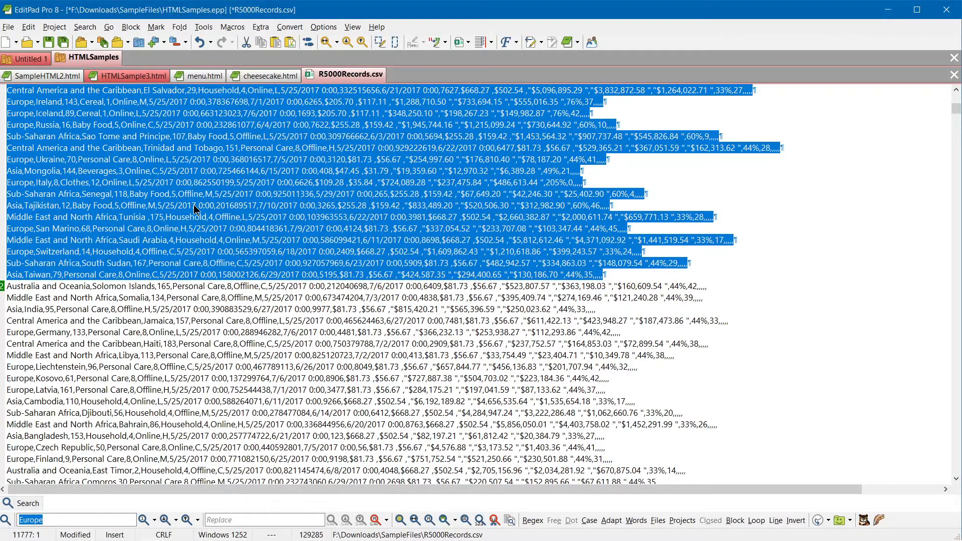
key(ctrl+Home)
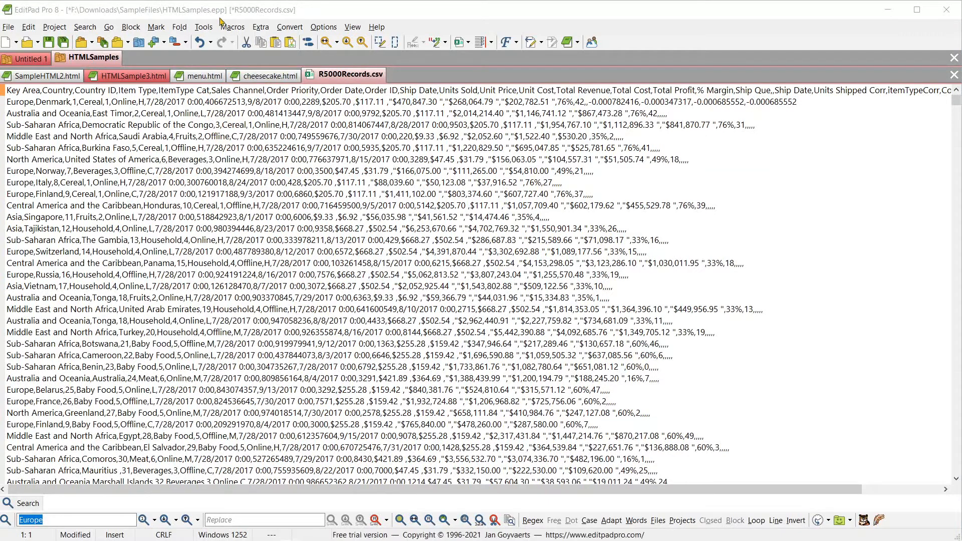
Step: Begin recording a macro captioned 'Seletbkmark' with Alt+X as its shortcut
click(228, 26)
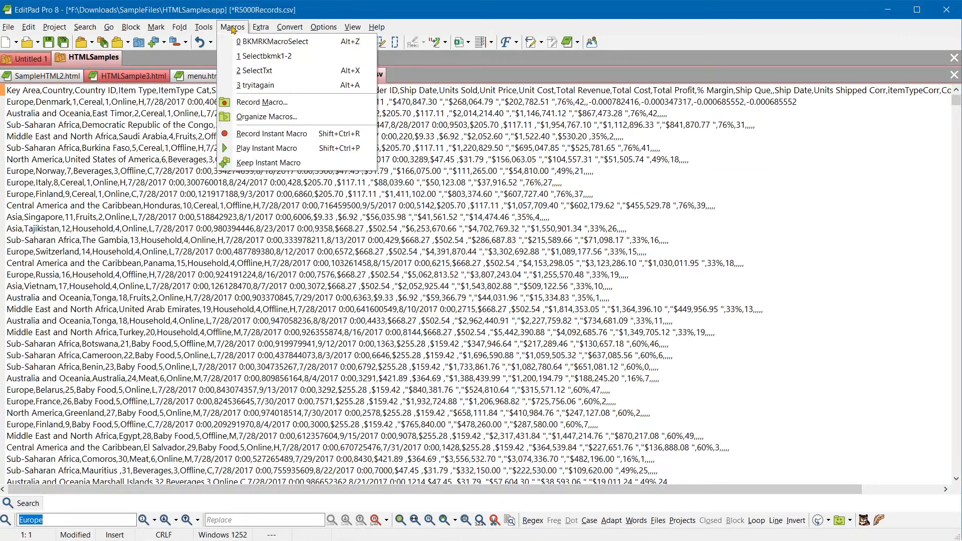
click(296, 105)
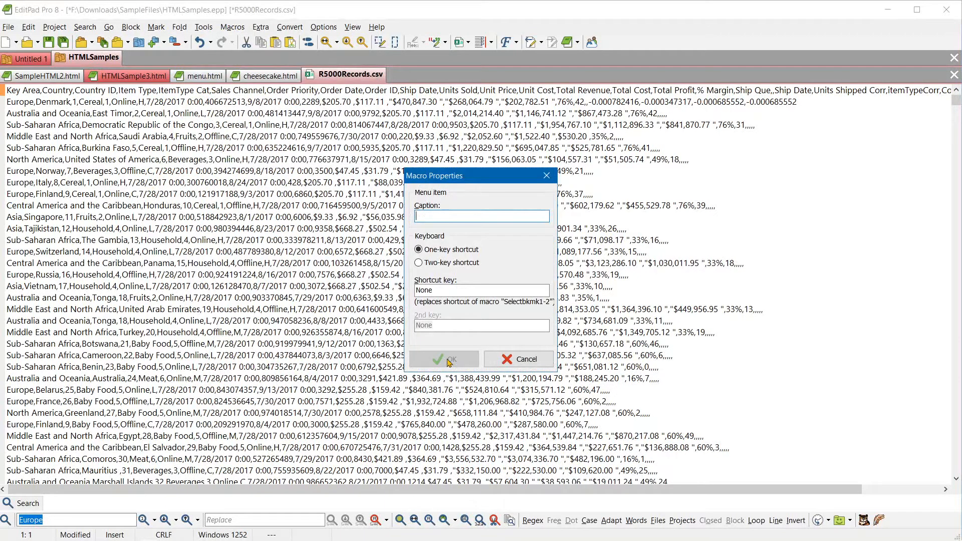
text(Sele)
text(tbkmark)
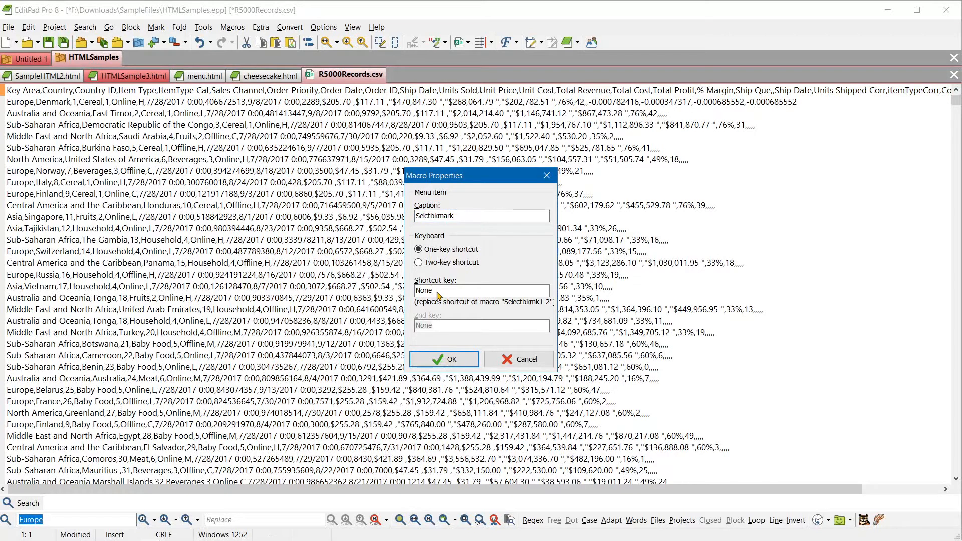
key(alt)
key(alt+x)
click(445, 362)
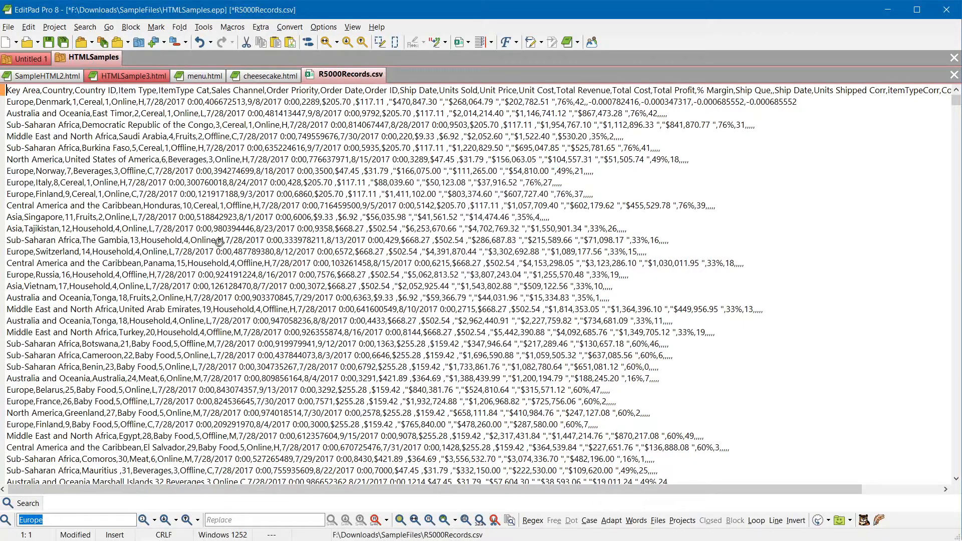
Step: Set bookmark 1 on the Oman record and bookmark 2 on the Monaco record
key(Page_Down)
key(Page_Down)
key(Page_Down)
key(Page_Down)
key(Page_Down)
key(Page_Down)
key(Page_Down)
key(Page_Down)
key(Page_Down)
key(Page_Down)
key(Page_Down)
key(Page_Down)
key(Page_Down)
key(Page_Down)
key(Page_Down)
key(Page_Down)
key(Page_Down)
key(Page_Down)
key(Page_Down)
key(Page_Down)
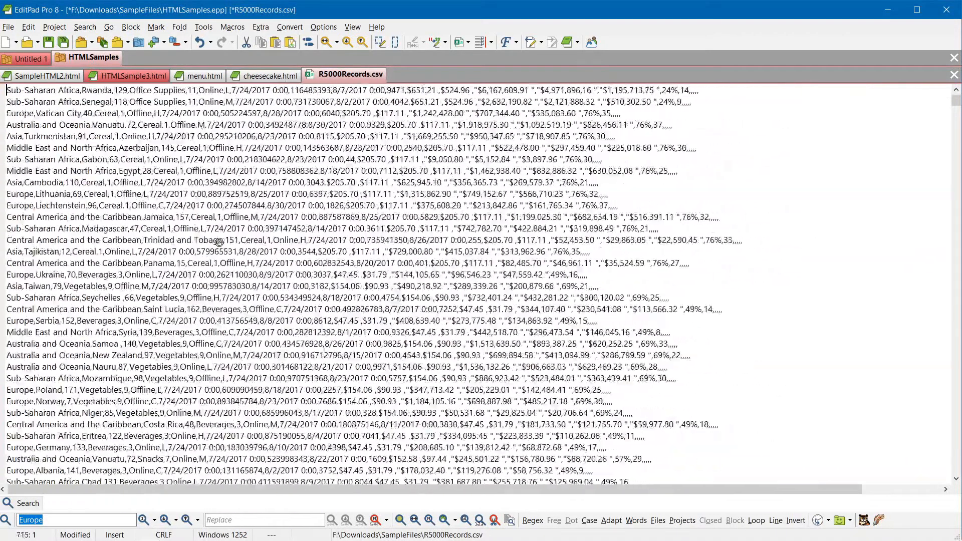
key(Page_Down)
key(Page_Down)
key(Page_Down)
key(Page_Down)
key(Page_Down)
key(Page_Down)
key(Page_Down)
key(Page_Down)
key(Page_Down)
key(Page_Down)
key(Page_Down)
key(Page_Down)
key(Page_Down)
key(Page_Down)
key(Page_Down)
key(Page_Down)
key(Page_Down)
key(Page_Down)
key(Page_Down)
key(Page_Down)
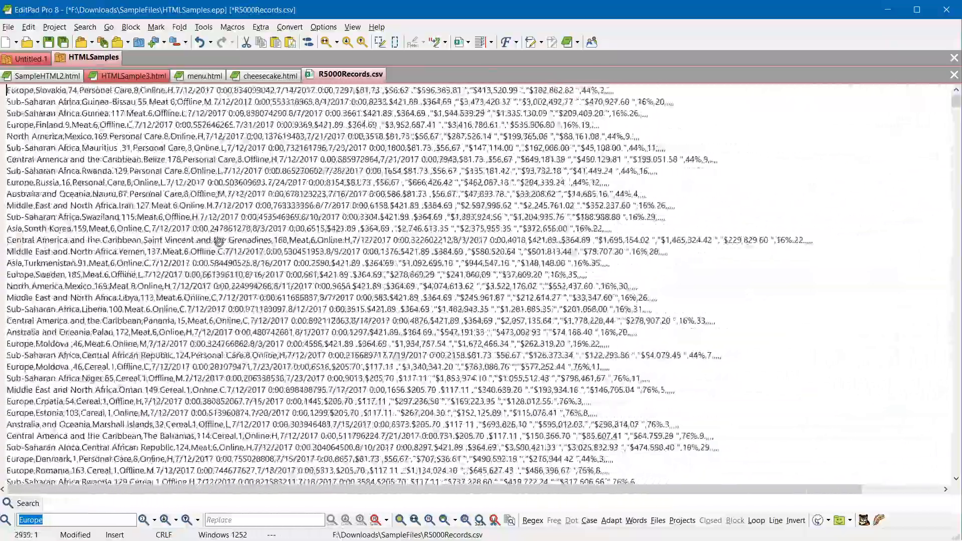
key(Page_Down)
key(Page_Down)
key(Page_Down)
key(Page_Down)
key(Page_Down)
key(Page_Down)
key(Page_Down)
key(Page_Down)
key(Page_Down)
key(Page_Down)
key(Page_Down)
key(Page_Down)
key(Page_Down)
key(Page_Down)
key(Page_Down)
key(Page_Down)
key(Page_Down)
key(Page_Down)
key(Page_Down)
key(Page_Down)
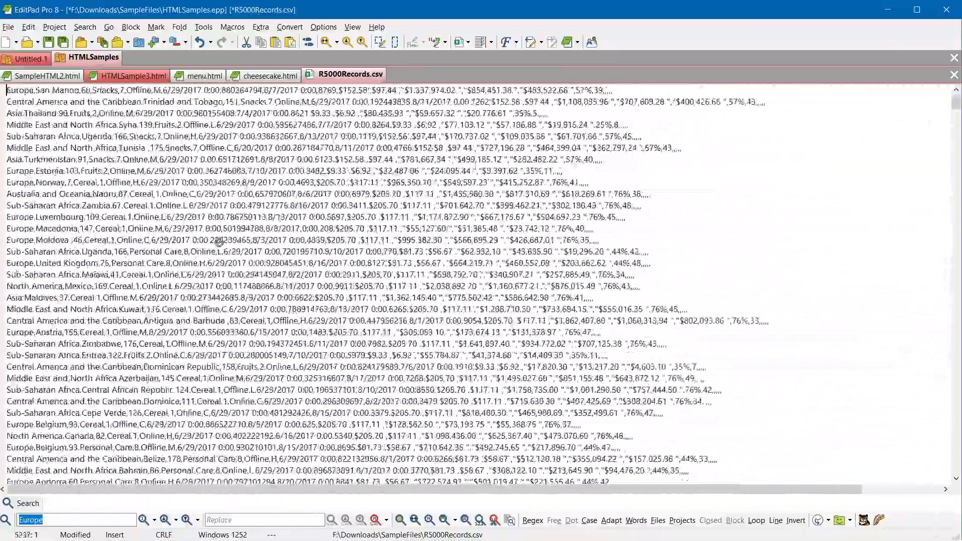
key(Page_Down)
key(Page_Down)
key(Page_Down)
key(Page_Down)
key(Page_Down)
key(Page_Down)
key(Page_Down)
key(Page_Down)
key(Page_Down)
key(Page_Down)
key(Page_Down)
key(Page_Down)
key(Page_Down)
key(Page_Down)
key(Page_Down)
key(Page_Down)
key(Page_Down)
key(Page_Down)
key(Page_Down)
key(Page_Down)
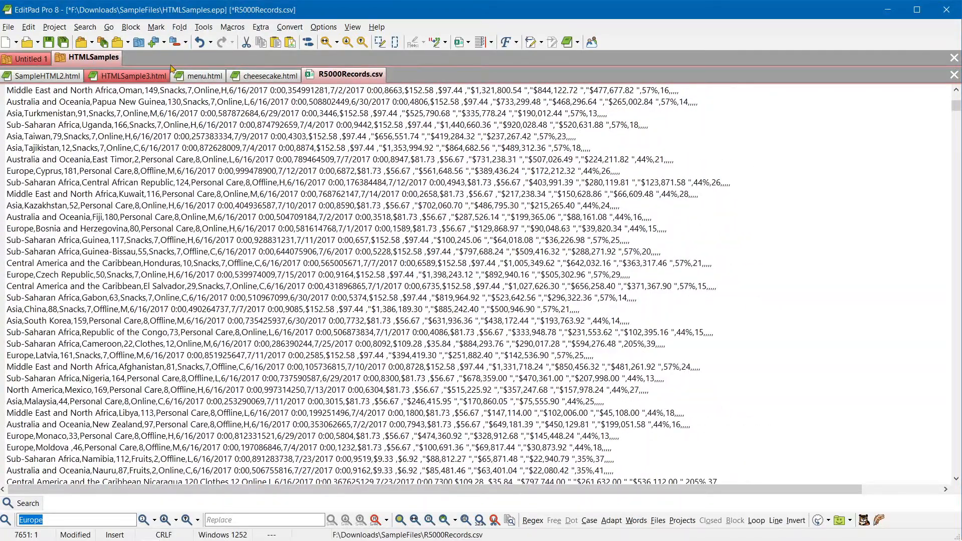
click(149, 32)
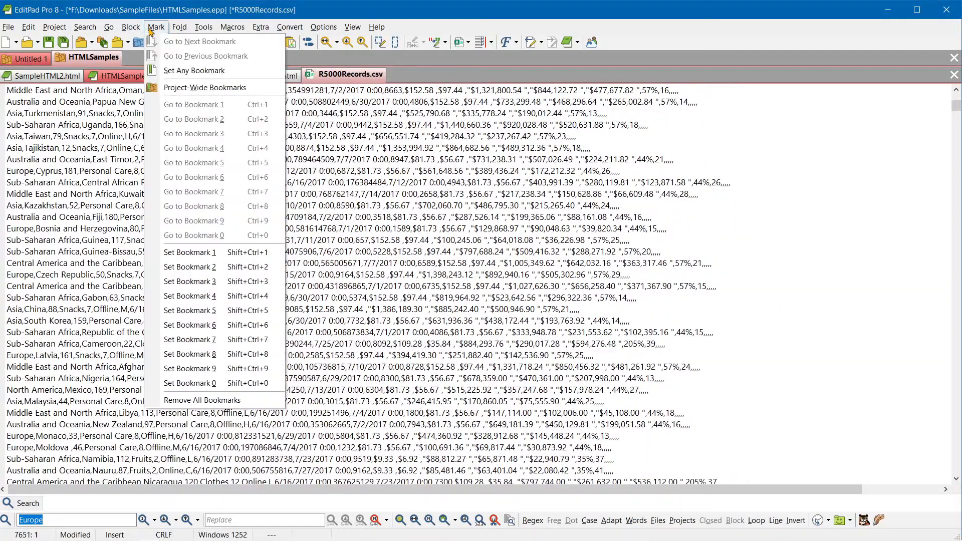
click(186, 255)
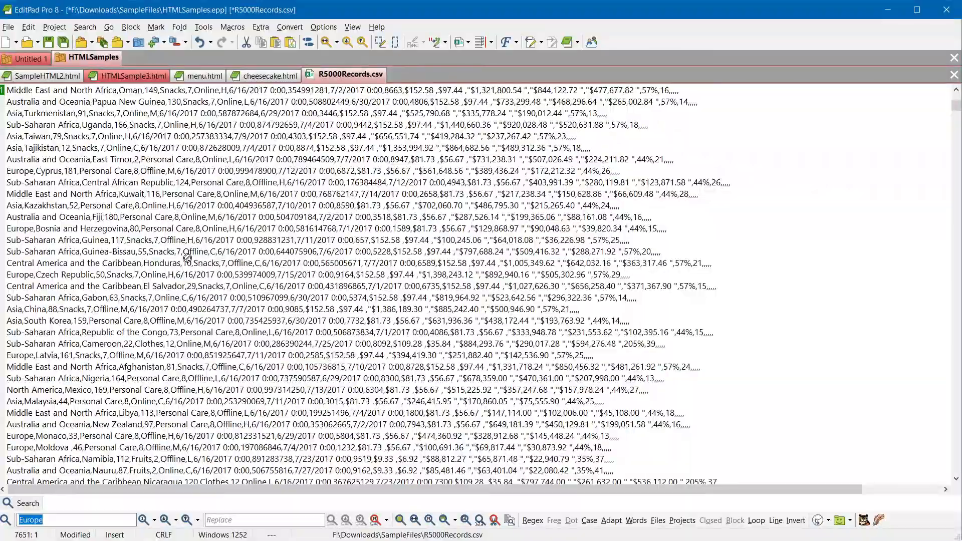
key(Page_Down)
key(Page_Down)
key(Page_Down)
key(Page_Down)
key(Page_Down)
key(Page_Down)
key(Page_Down)
key(Page_Down)
key(Page_Down)
key(Page_Down)
key(Page_Down)
key(Page_Down)
key(Page_Down)
key(Page_Down)
key(Page_Down)
key(Page_Down)
key(Page_Down)
key(Page_Down)
key(Page_Down)
key(Page_Down)
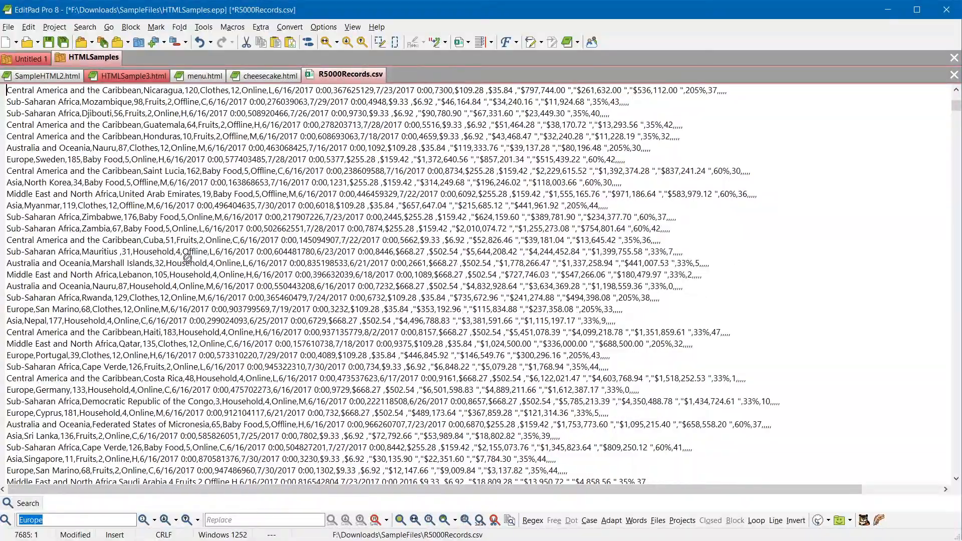
key(Page_Down)
key(Page_Down)
key(Page_Down)
key(Page_Down)
key(Page_Down)
key(Page_Down)
key(Page_Down)
key(Page_Down)
key(Page_Down)
key(Page_Down)
key(Page_Down)
key(Page_Down)
key(Page_Down)
key(Page_Down)
key(Page_Down)
key(Page_Down)
key(Page_Down)
key(Page_Down)
key(Page_Down)
key(Page_Down)
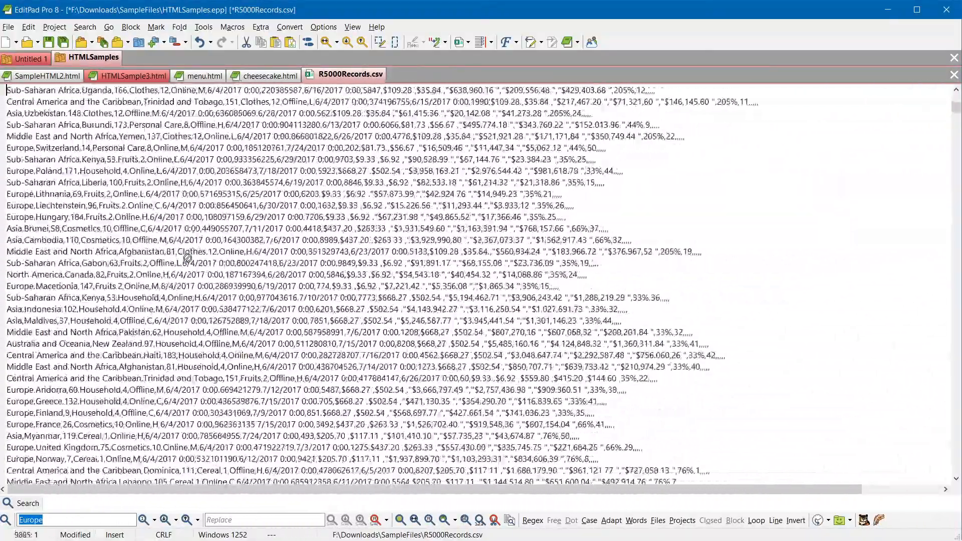
key(Page_Down)
key(Page_Down)
key(Page_Down)
key(Page_Down)
key(Page_Down)
key(Page_Down)
key(Page_Down)
key(Page_Down)
key(Page_Down)
key(Page_Down)
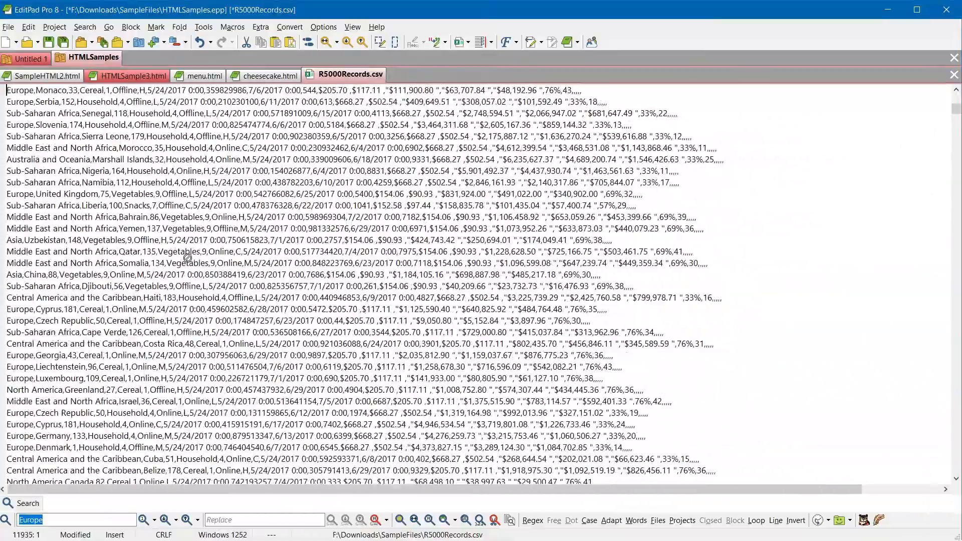
click(154, 27)
click(183, 267)
Step: Select the records from bookmark 1 (Oman) through bookmark 2 (Monaco)
key(ctrl+Home)
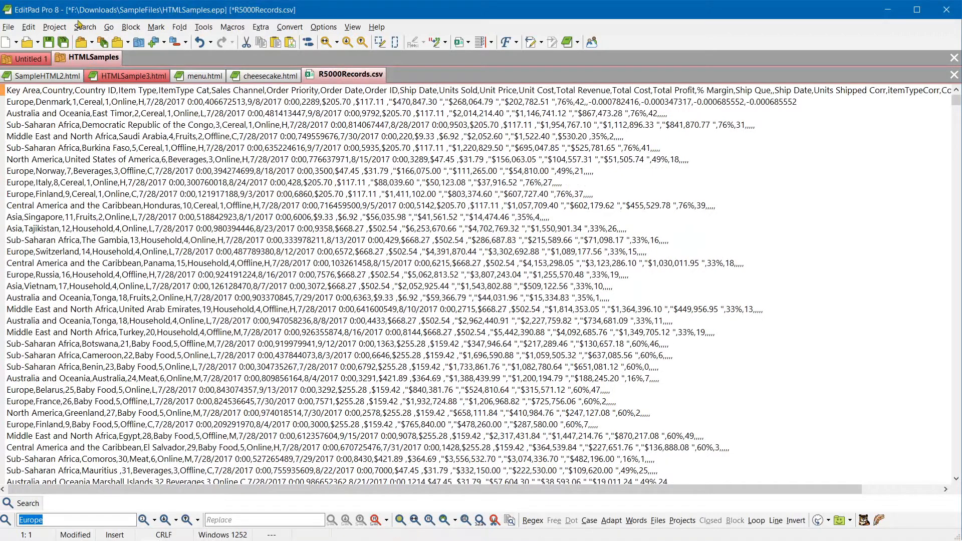
click(156, 27)
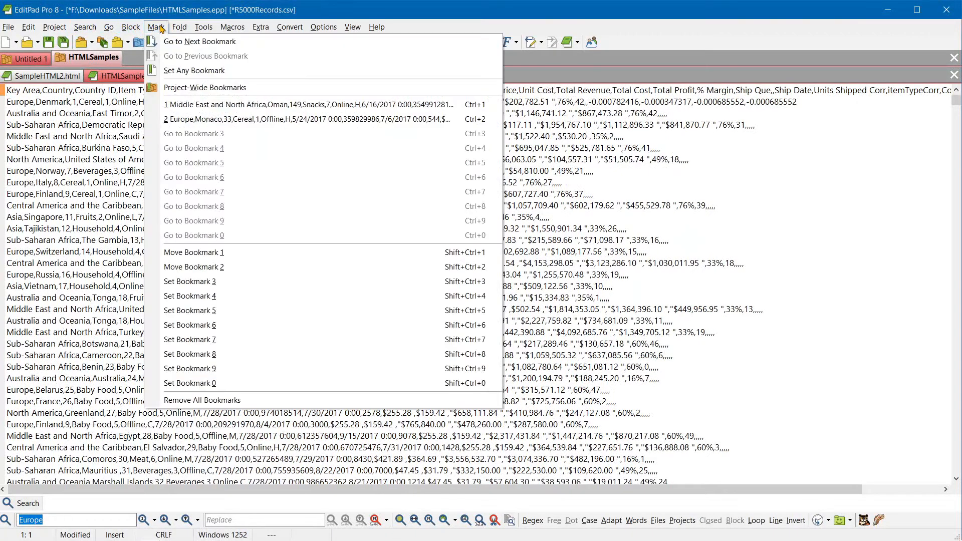
click(189, 106)
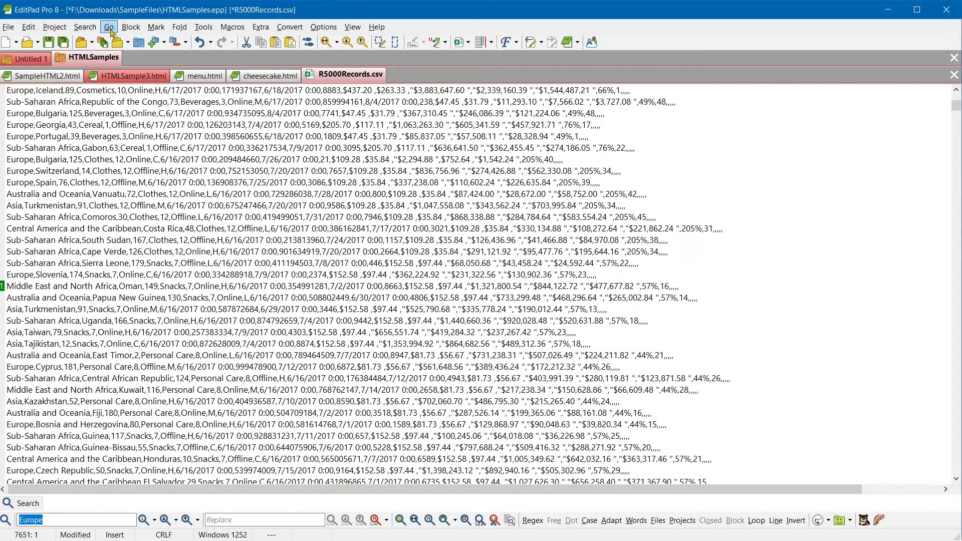
click(140, 28)
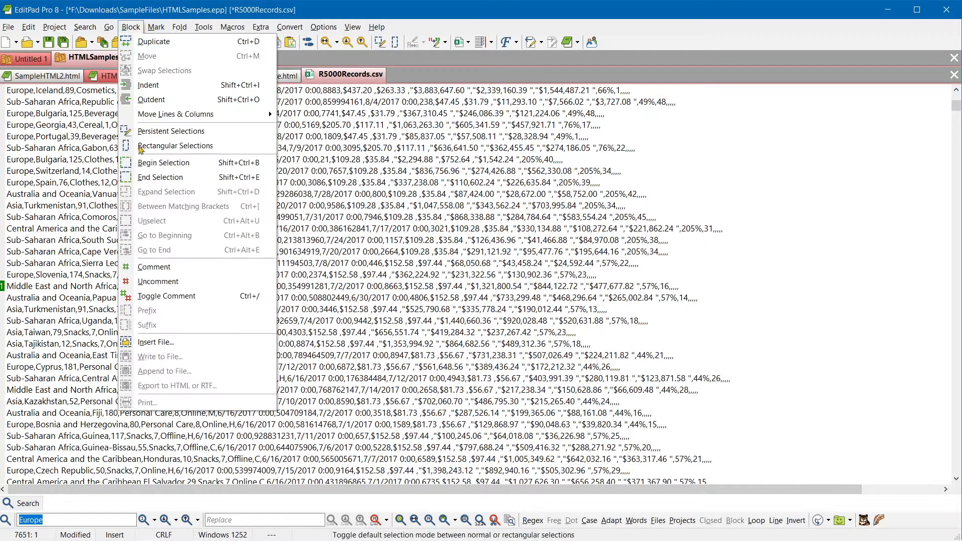
click(149, 167)
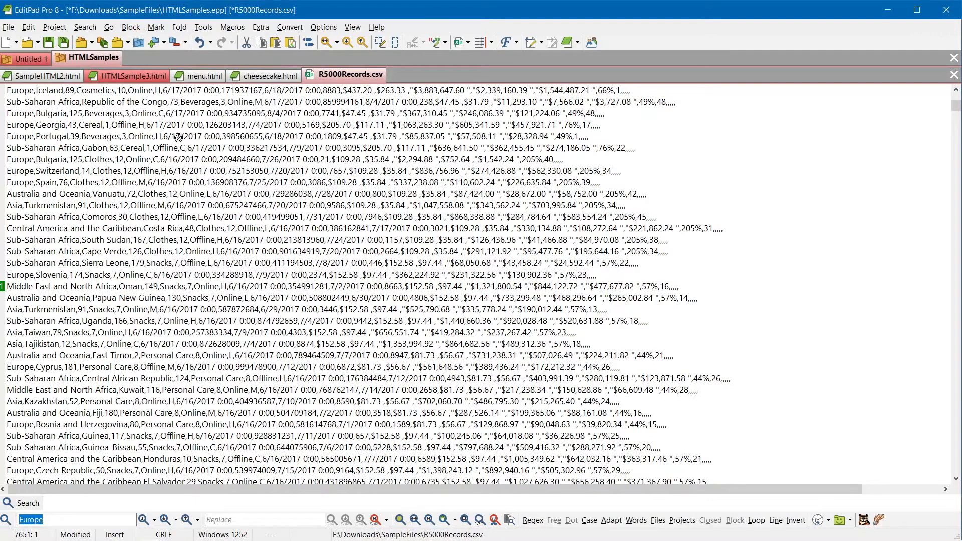
click(162, 27)
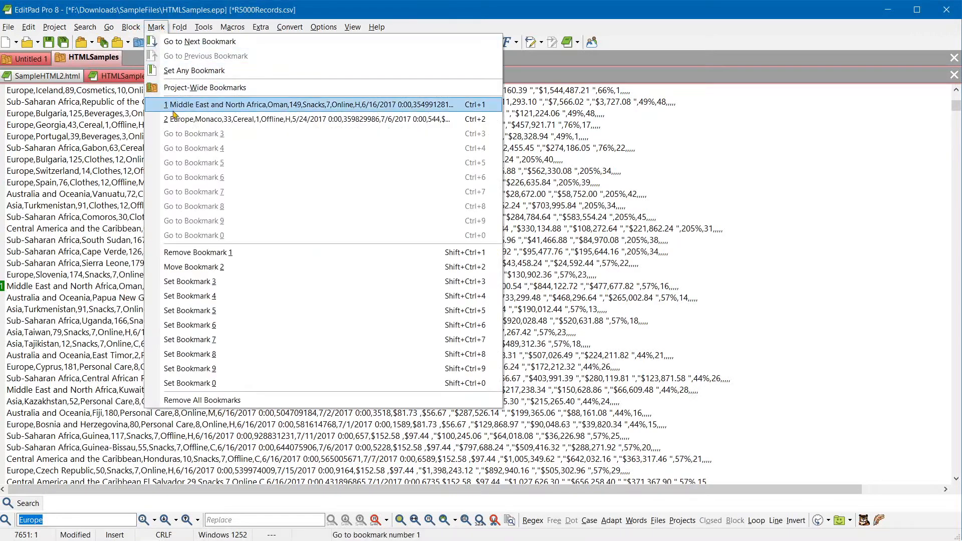
click(220, 120)
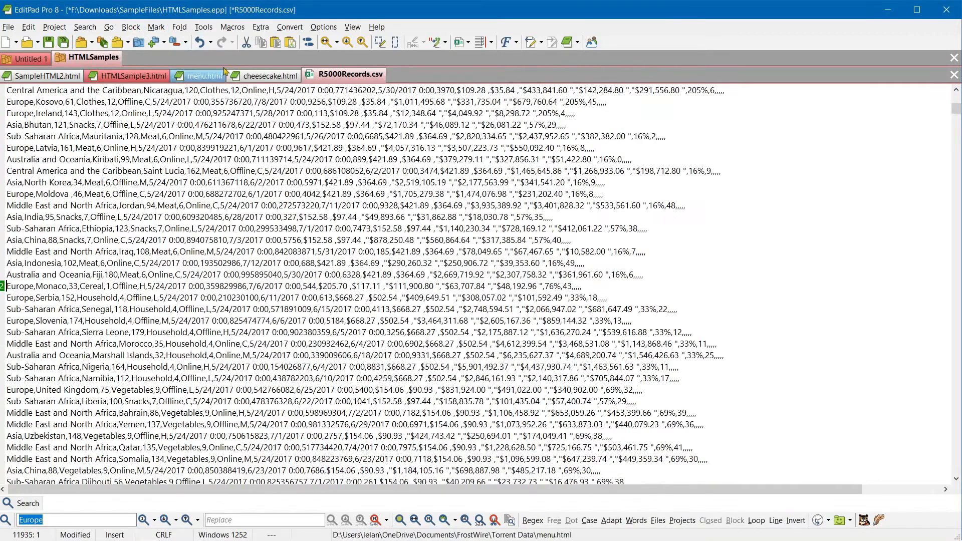
click(131, 28)
click(160, 170)
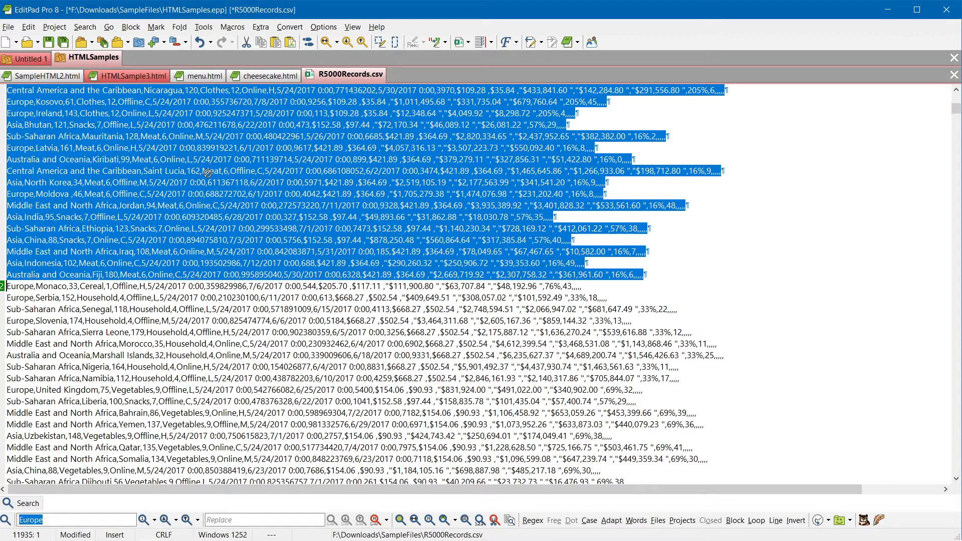
Step: Stop recording the macro and remove all bookmarks from the file
click(230, 27)
click(241, 41)
click(157, 28)
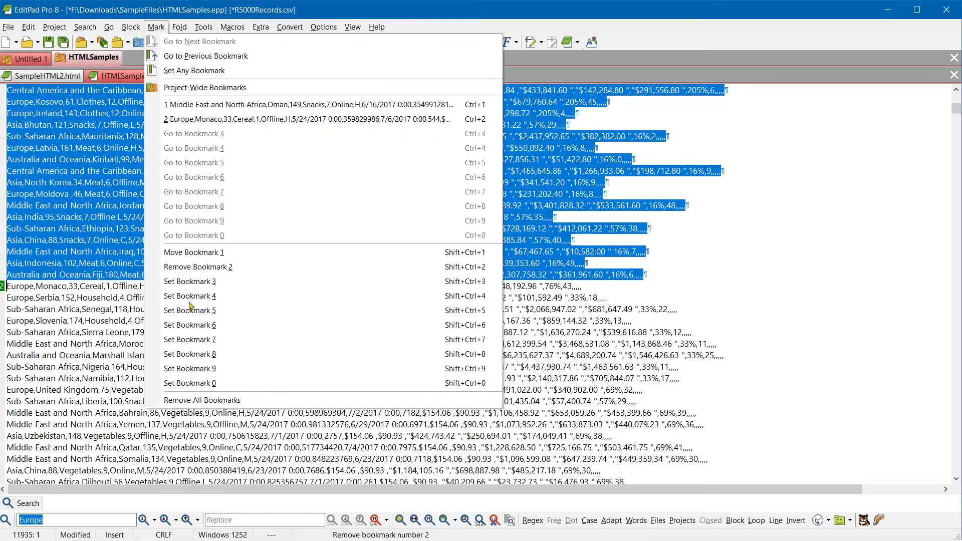
click(211, 400)
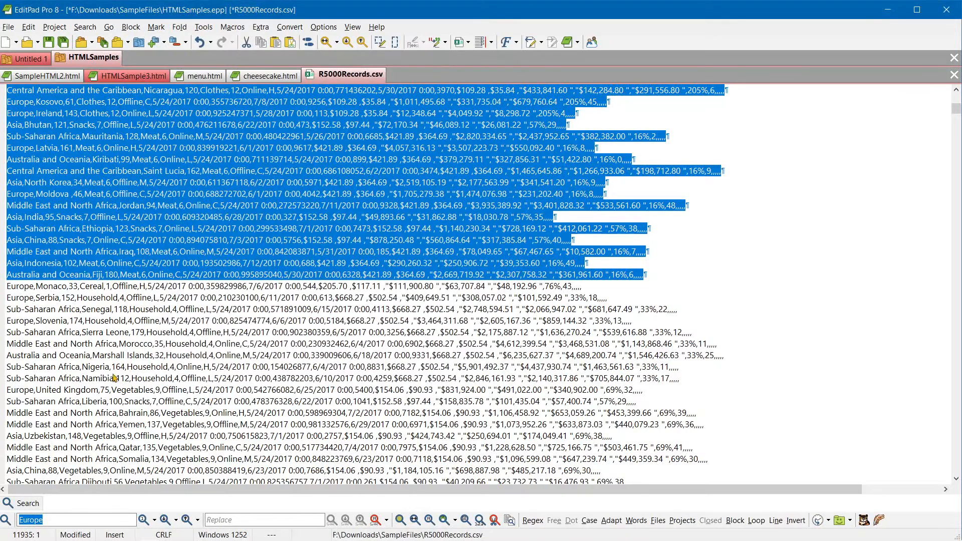
Step: Set bookmark 1 on the Europe,Andorra record
click(23, 300)
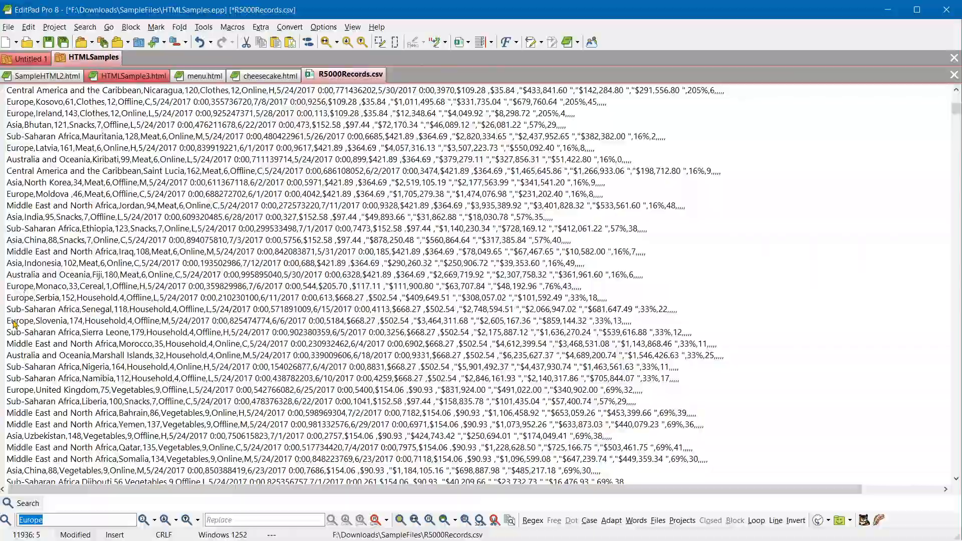
key(Page_Down)
key(Page_Down)
key(Page_Down)
key(Page_Down)
key(Page_Down)
key(Page_Down)
key(Page_Down)
key(Page_Down)
key(Page_Down)
key(Page_Down)
key(Page_Down)
key(Page_Down)
key(Page_Down)
key(Page_Down)
key(Page_Down)
key(Page_Down)
key(Page_Down)
key(Page_Down)
key(Page_Down)
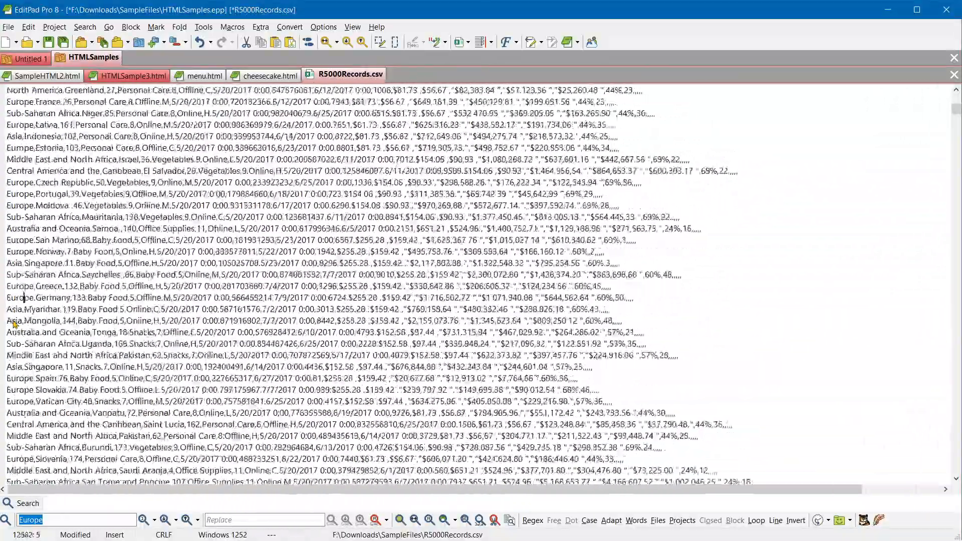
key(Page_Down)
key(Page_Down)
key(Page_Down)
key(Page_Down)
key(Page_Down)
key(Page_Down)
key(Page_Down)
key(Page_Down)
key(Page_Down)
key(Page_Down)
key(Page_Down)
key(Page_Down)
key(Page_Down)
key(Page_Down)
key(Page_Down)
key(Page_Down)
key(Page_Down)
key(Page_Down)
key(Page_Down)
key(Page_Down)
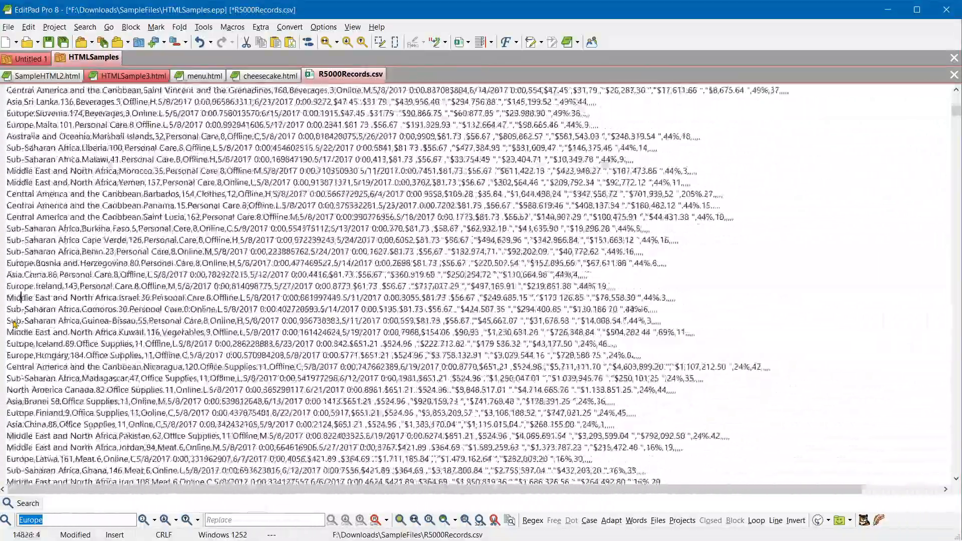
key(Page_Down)
key(Page_Down)
key(Page_Down)
key(Page_Down)
key(Page_Down)
key(Page_Down)
key(Page_Down)
key(Page_Down)
key(Page_Down)
key(Page_Down)
key(Page_Down)
key(Page_Down)
key(Page_Down)
key(Page_Down)
key(Page_Down)
key(Page_Down)
key(Page_Down)
key(Page_Down)
key(Page_Down)
key(Page_Down)
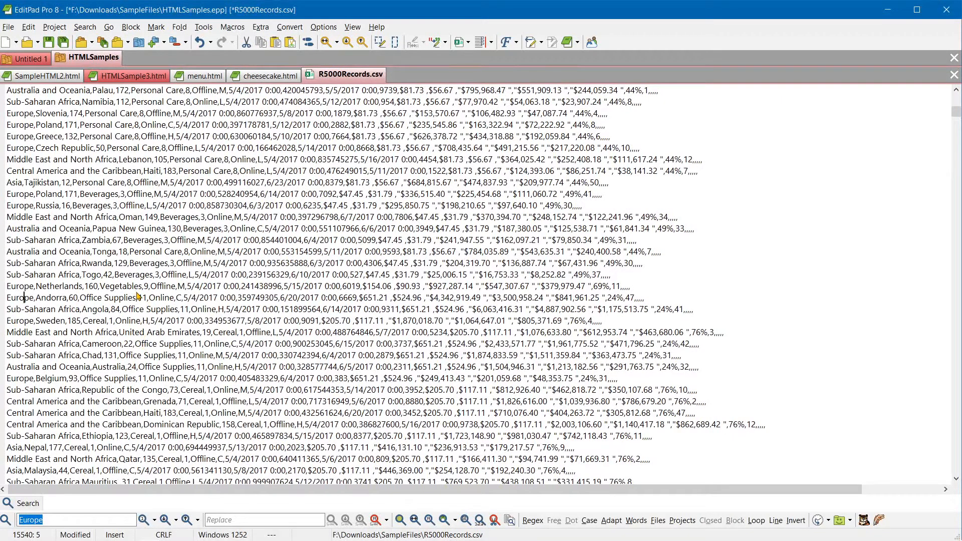
click(129, 28)
mouse_move(156, 27)
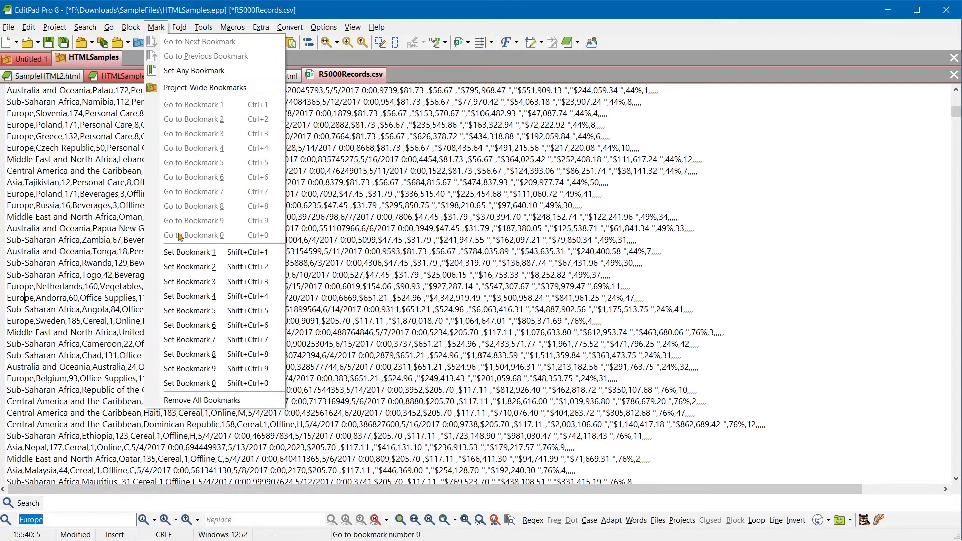
click(184, 253)
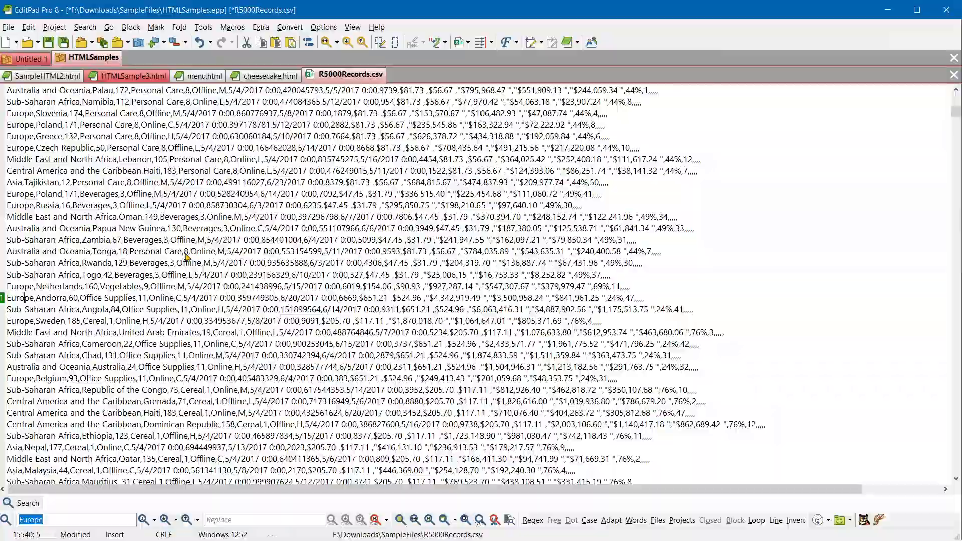
Step: Set bookmark 2 on the Sub-Saharan Africa,Mauritania record further down
key(Page_Down)
key(Page_Down)
key(Page_Down)
key(Page_Down)
key(Page_Down)
key(Page_Down)
key(Page_Down)
key(Page_Down)
key(Page_Down)
key(Page_Down)
key(Page_Down)
key(Page_Down)
key(Page_Down)
key(Page_Down)
key(Page_Down)
key(Page_Down)
key(Page_Down)
key(Page_Down)
key(Page_Down)
key(Page_Down)
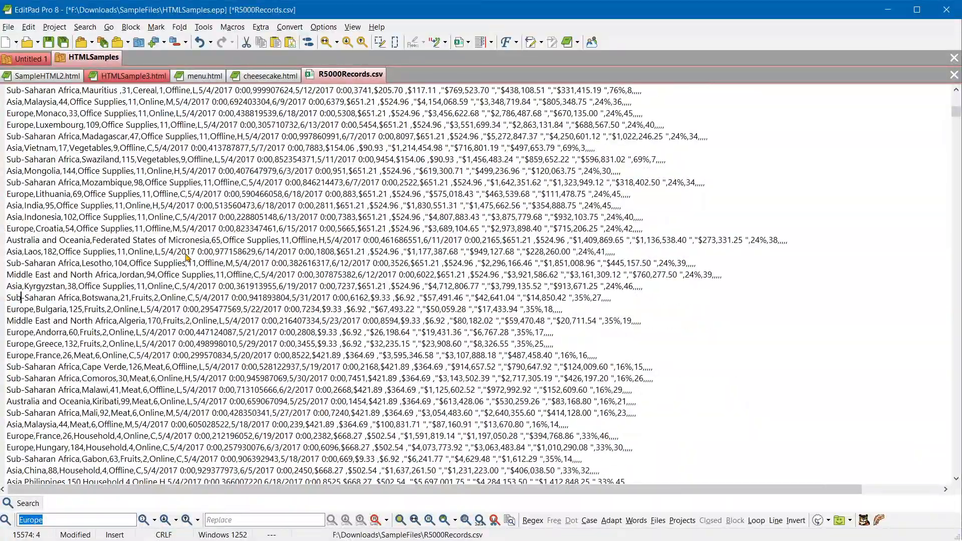
key(Page_Down)
key(Page_Down)
key(Page_Down)
key(Page_Down)
key(Page_Down)
key(Page_Down)
key(Page_Down)
key(Page_Down)
key(Page_Down)
key(Page_Down)
key(Page_Down)
key(Page_Down)
key(Page_Down)
key(Page_Down)
key(Page_Down)
key(Page_Down)
key(Page_Down)
key(Page_Down)
key(Page_Down)
key(Page_Down)
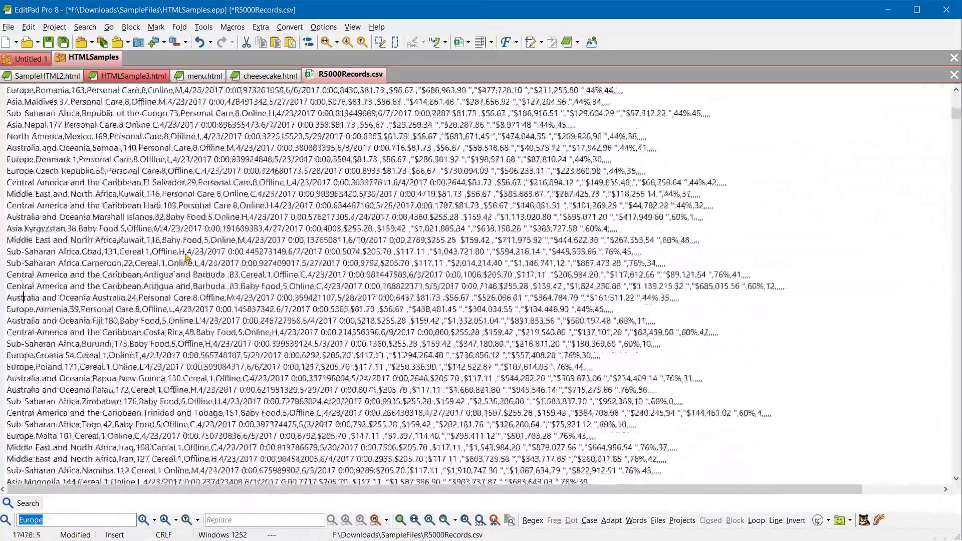
key(Page_Down)
key(Page_Down)
key(Page_Down)
key(Page_Down)
key(Page_Down)
key(Page_Down)
key(Page_Down)
key(Page_Down)
key(Page_Down)
key(Page_Down)
key(Page_Down)
key(Page_Down)
key(Page_Down)
key(Page_Down)
key(Page_Down)
key(Page_Down)
key(Page_Down)
key(Page_Down)
key(Page_Down)
key(Page_Down)
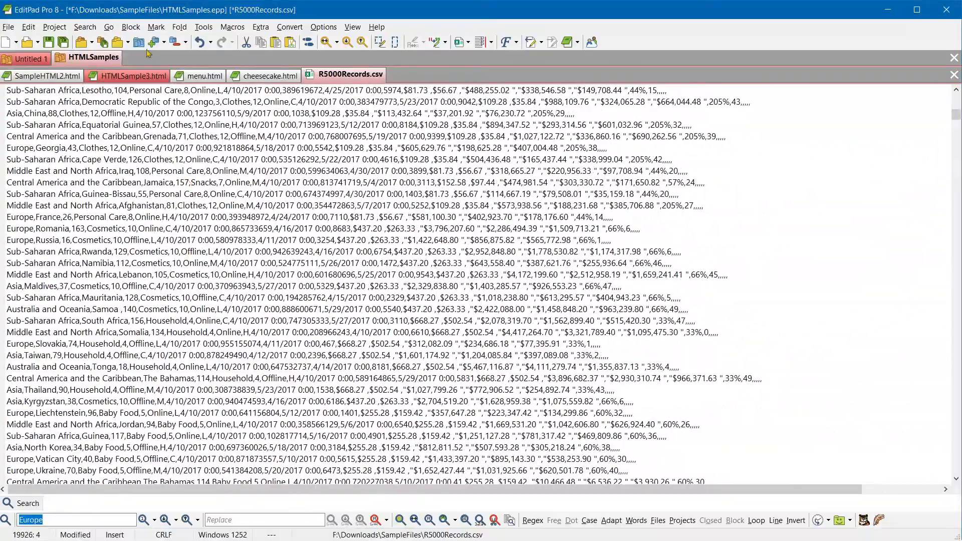
click(156, 27)
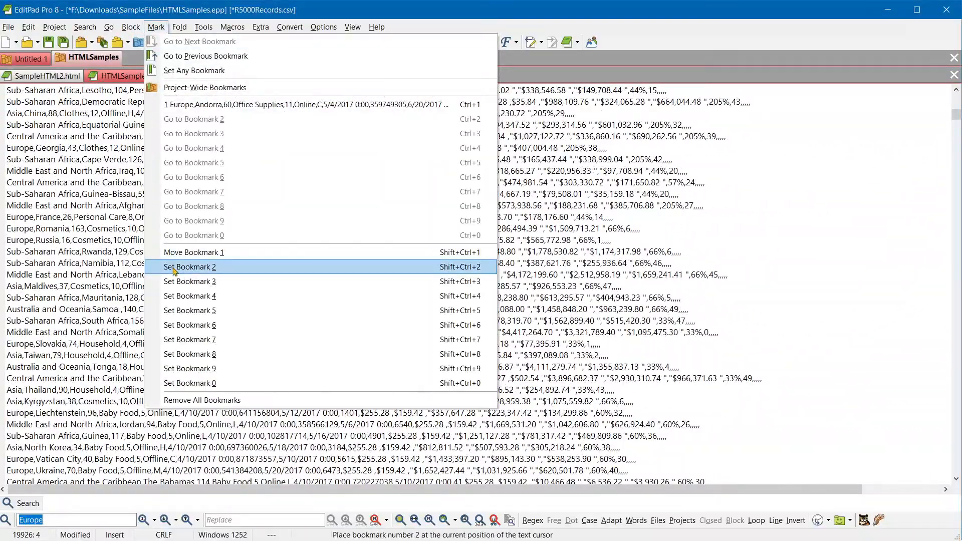
click(175, 267)
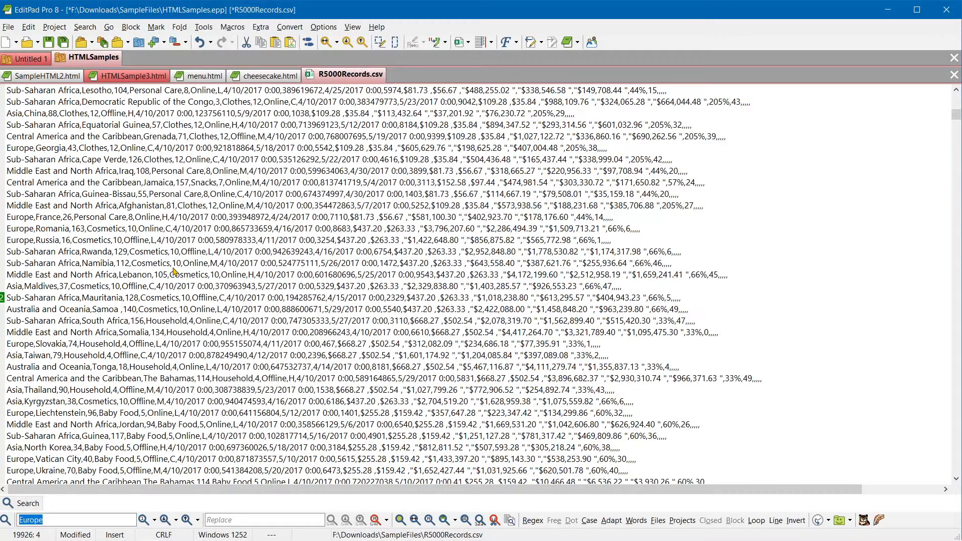
scroll(195, 215, up, 10)
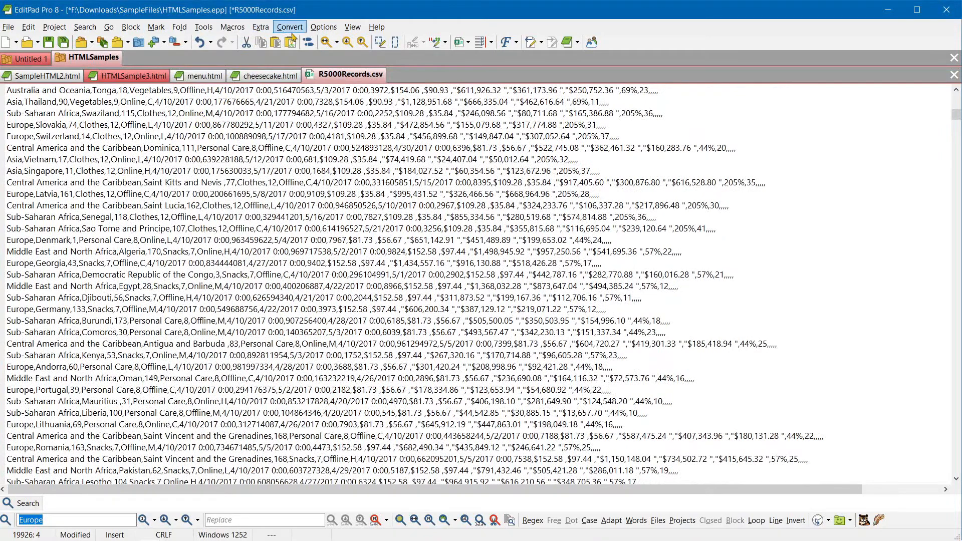
Step: Run BKMRKMacroSelect to select the Andorra-to-Mauritania records, review them, then deselect
click(233, 27)
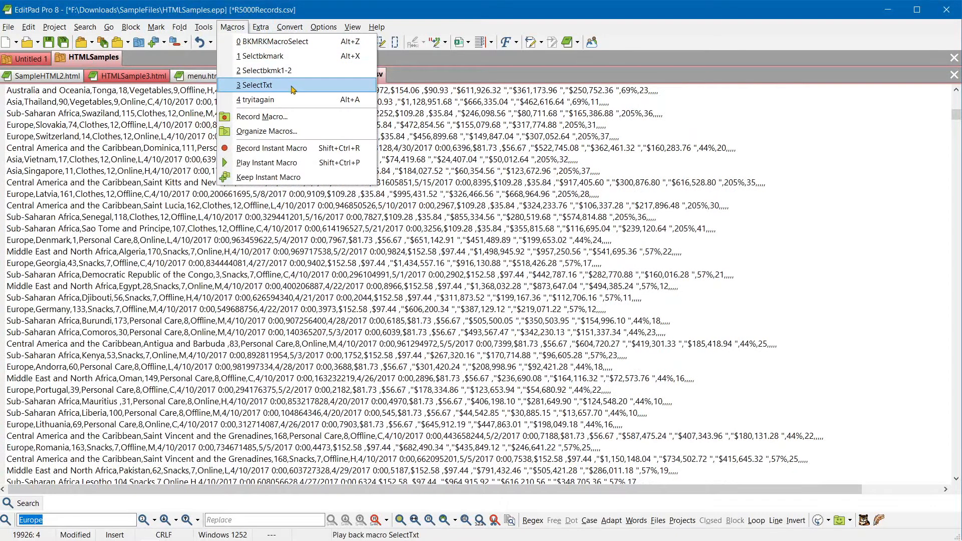
click(279, 42)
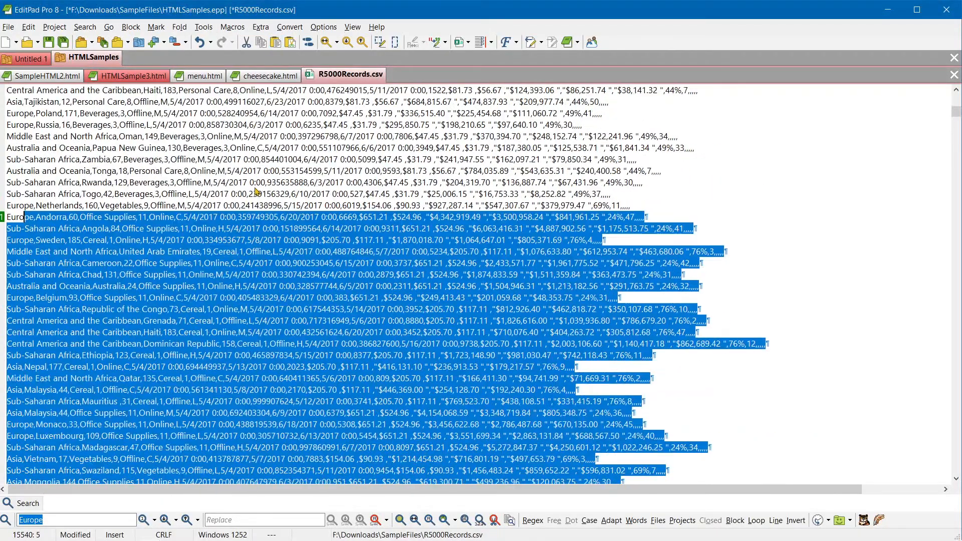
scroll(254, 194, down, 10)
scroll(254, 194, down, 15)
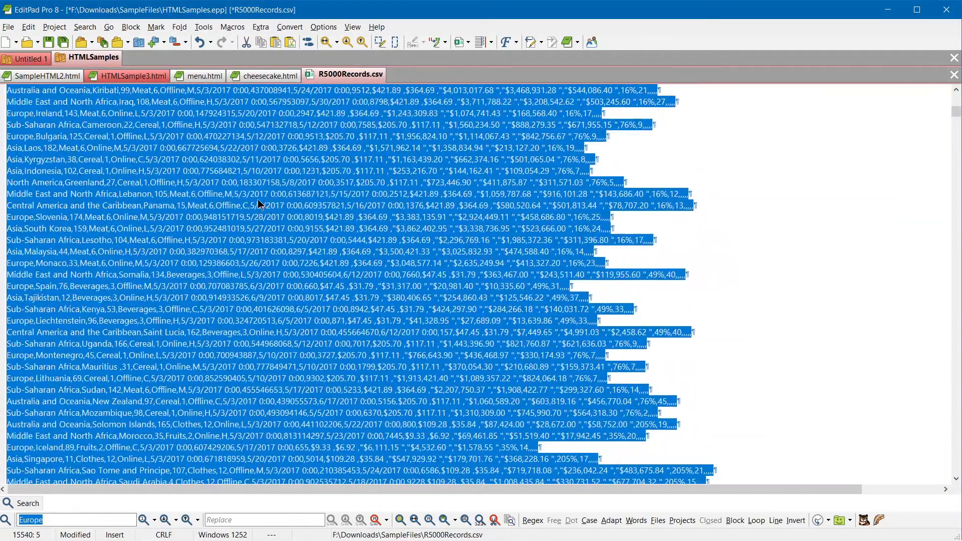
scroll(255, 216, down, 12)
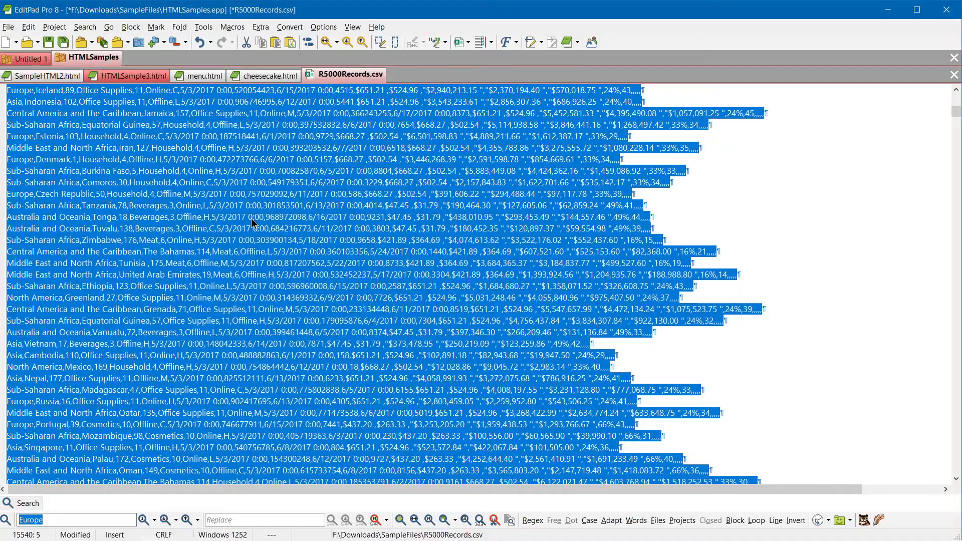
scroll(248, 240, down, 12)
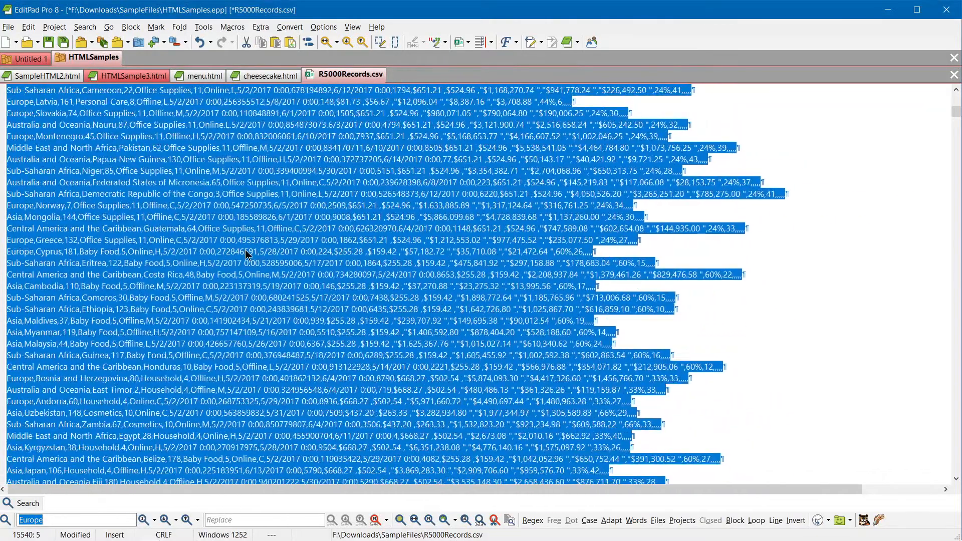
scroll(244, 240, down, 12)
click(241, 193)
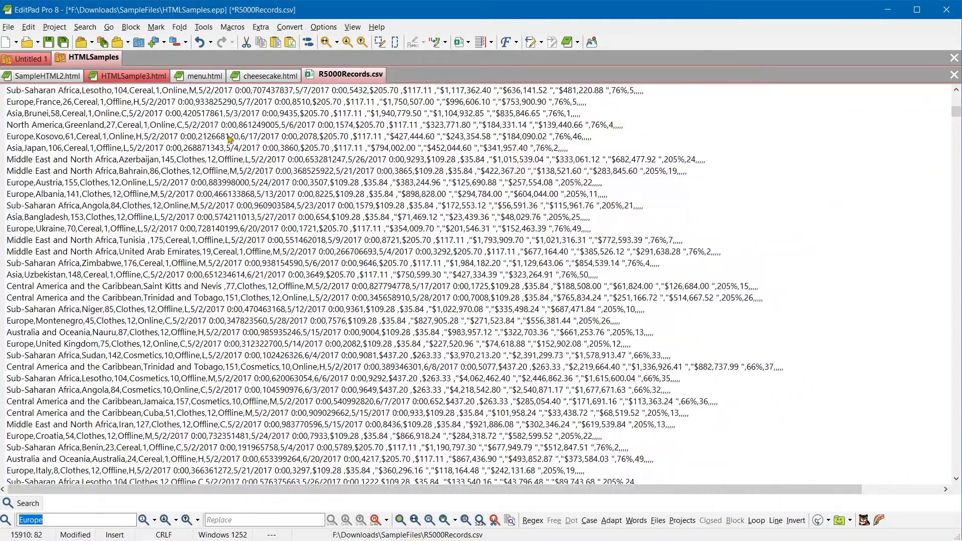
Step: Start a spell check, then sort the Untitled 1 first-name list alphabetically A–Z
click(260, 27)
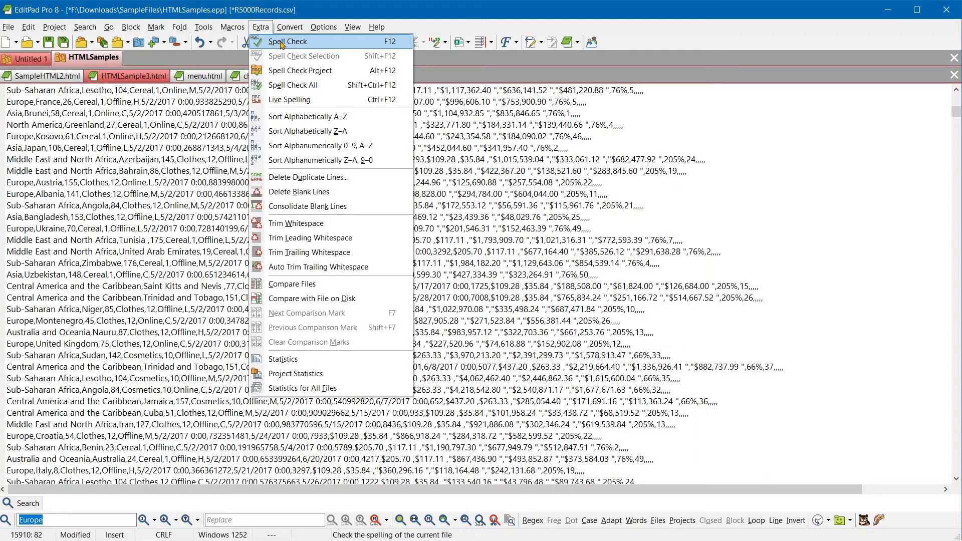
click(281, 43)
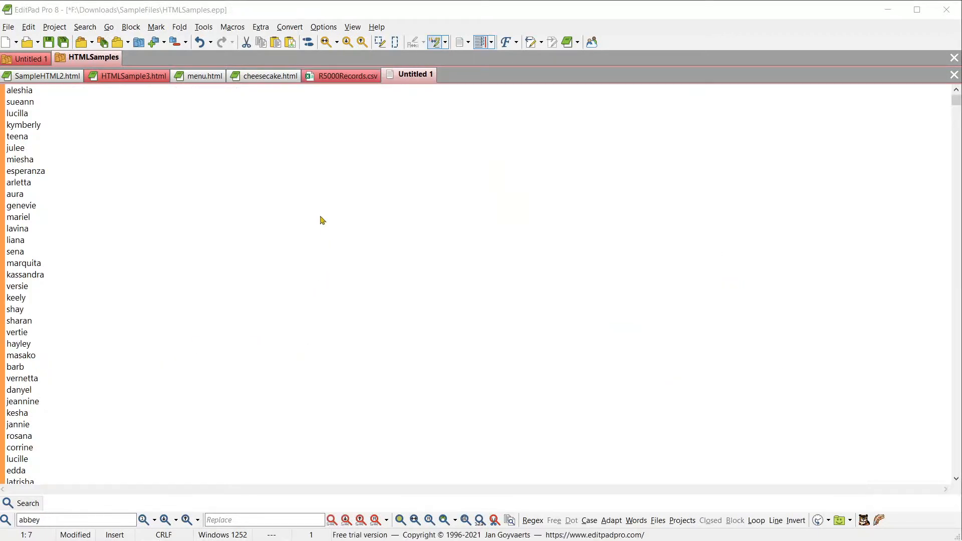
click(262, 27)
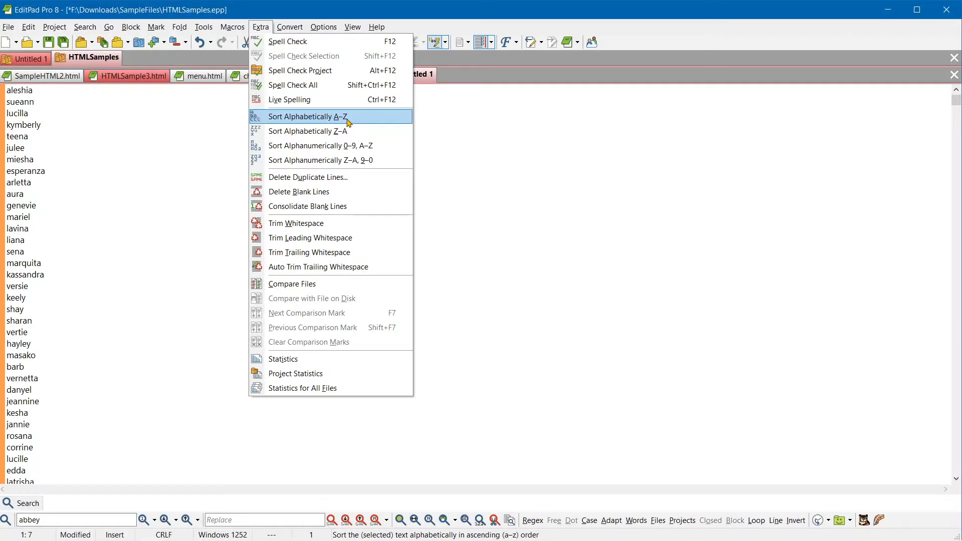
click(348, 121)
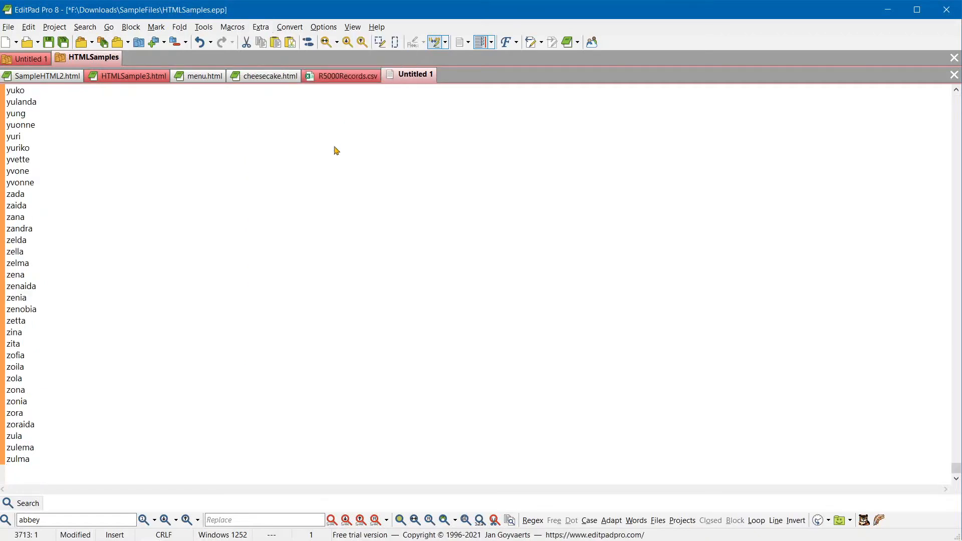
Step: Jump to bookmark 1 at 'suzi' and scroll through the name list
click(132, 27)
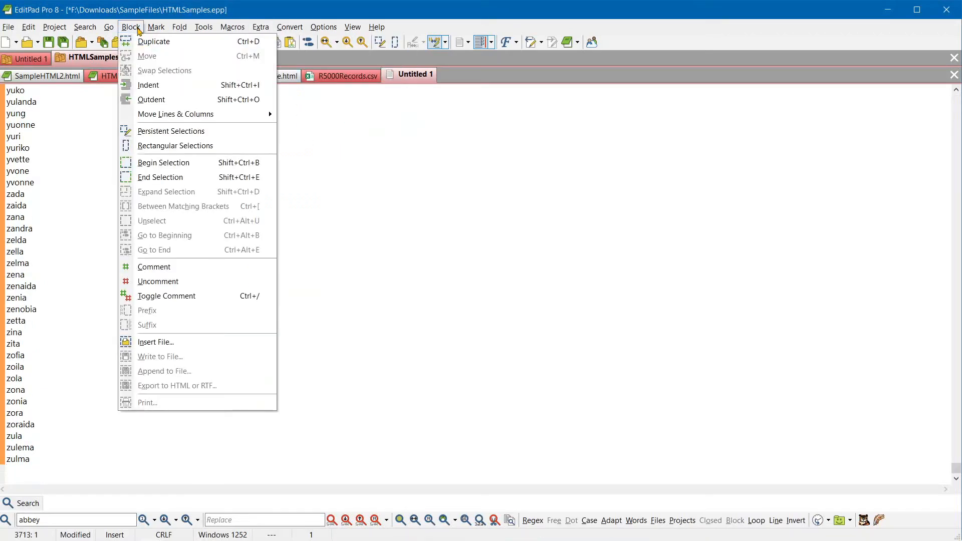
mouse_move(156, 27)
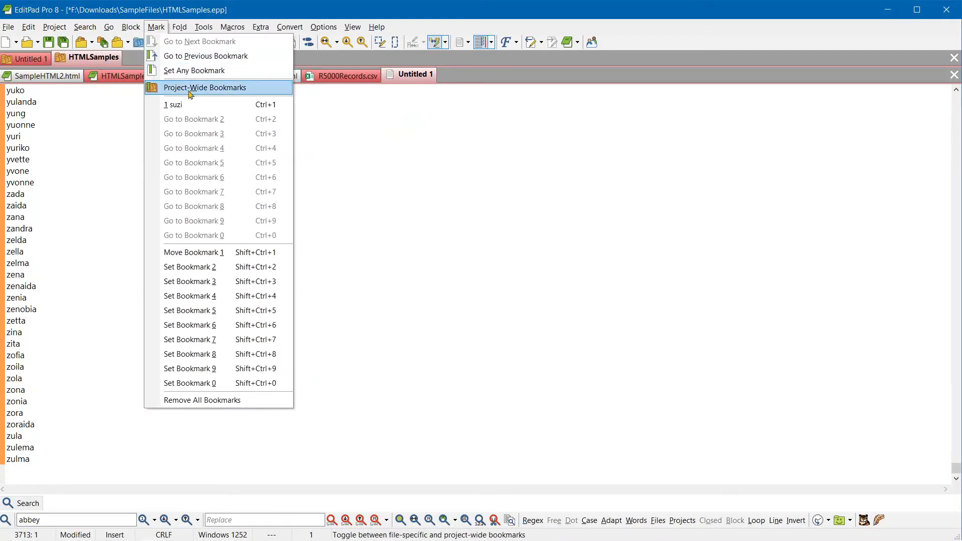
click(186, 106)
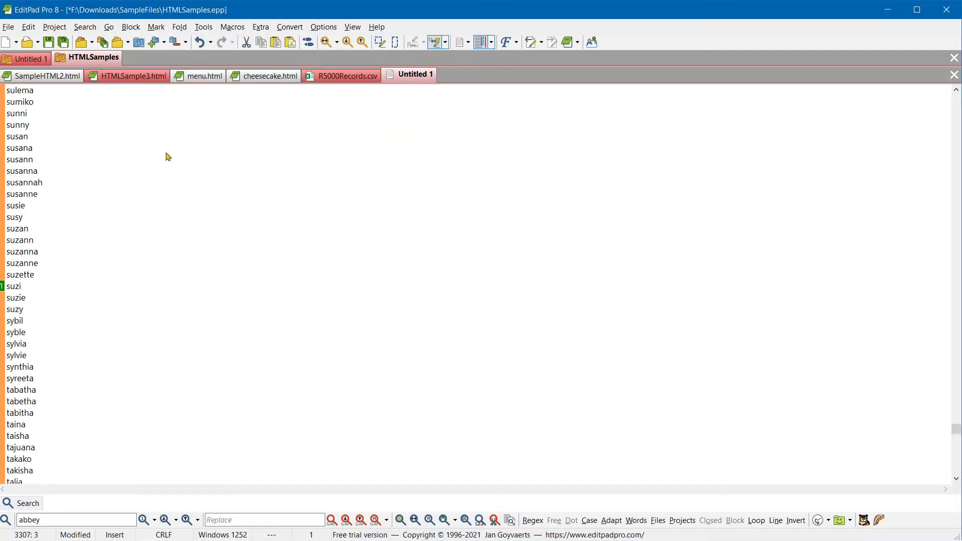
scroll(167, 157, up, 20)
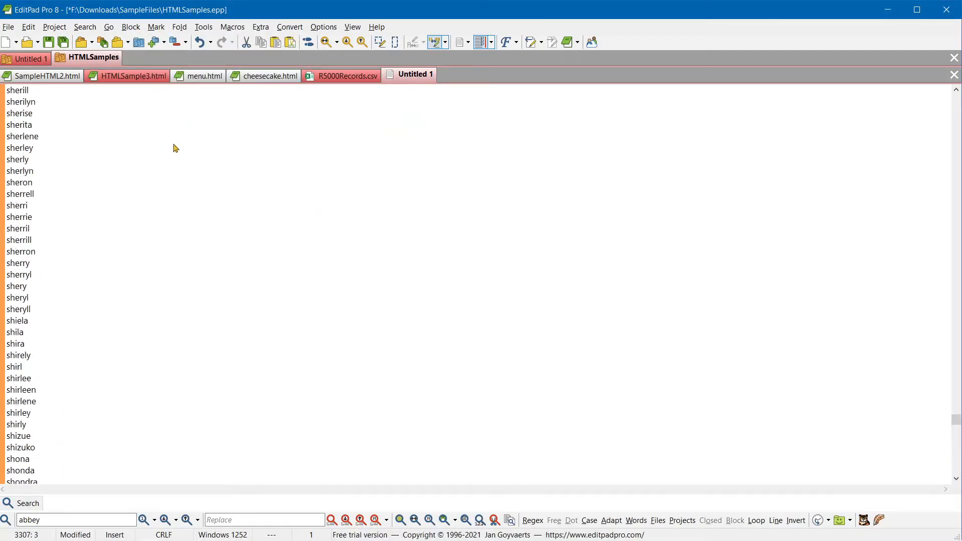
drag(955, 418, 943, 92)
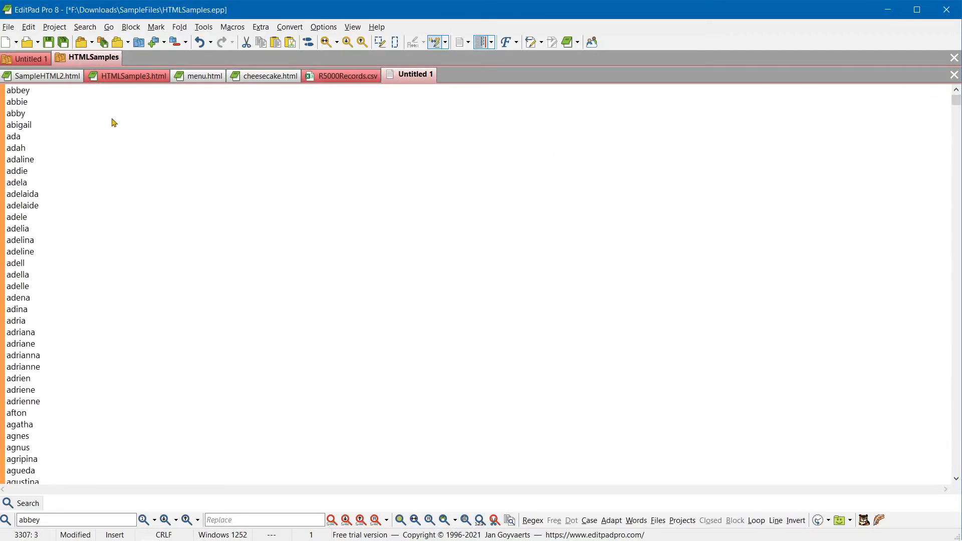
scroll(104, 222, down, 20)
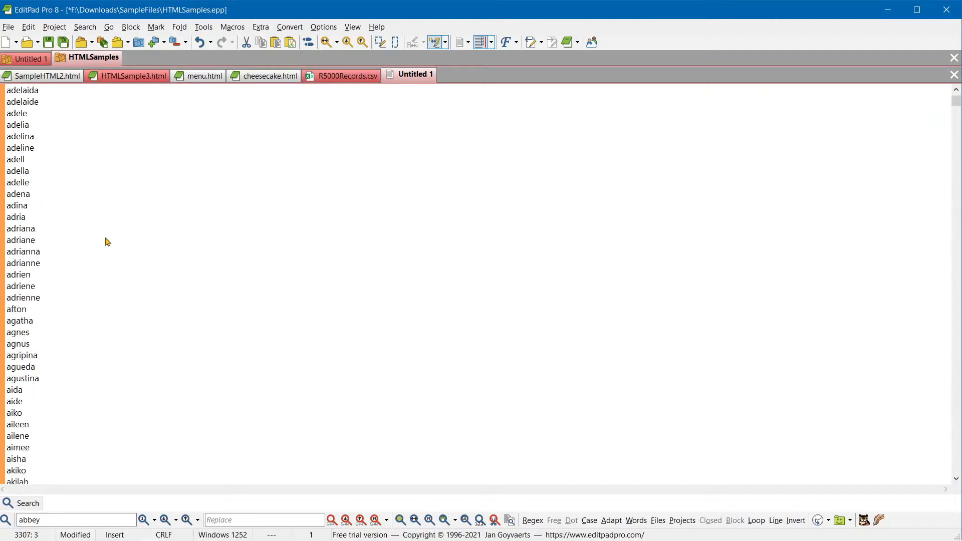
scroll(121, 280, down, 20)
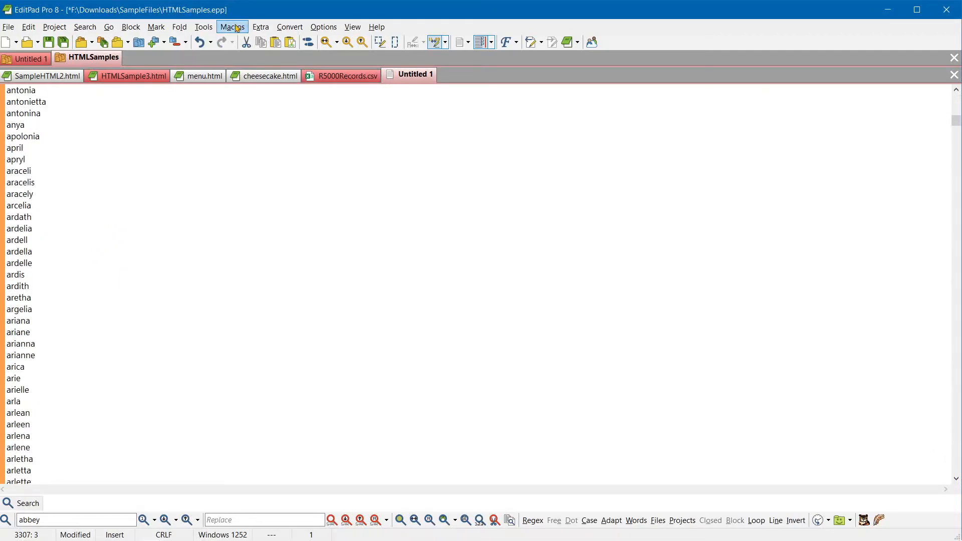
Step: Browse the Extra text commands without running any, then scroll further down the list
click(268, 30)
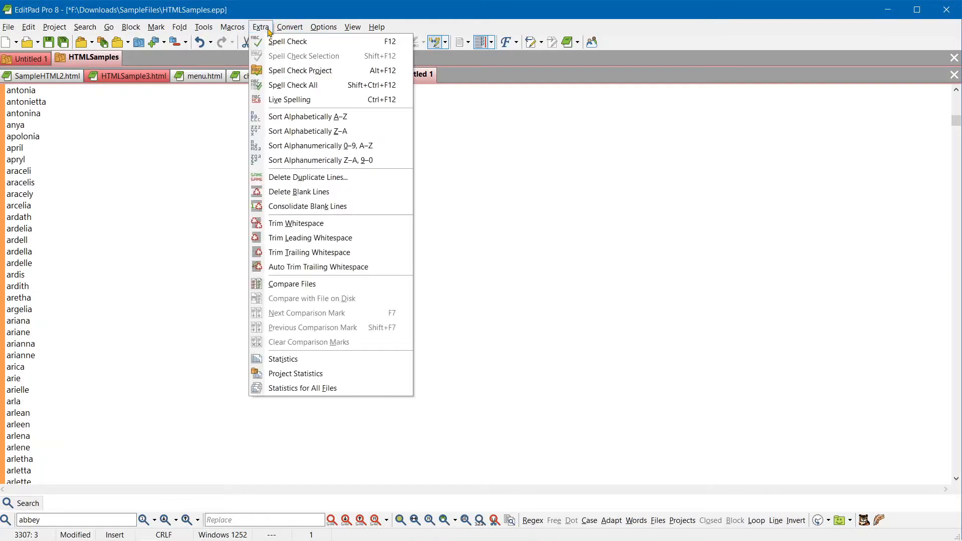
click(76, 314)
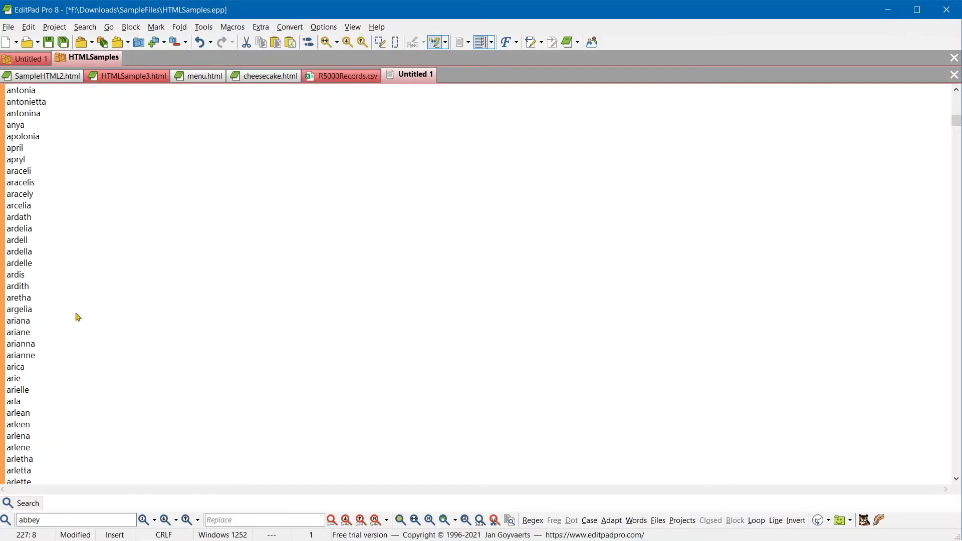
scroll(78, 317, down, 20)
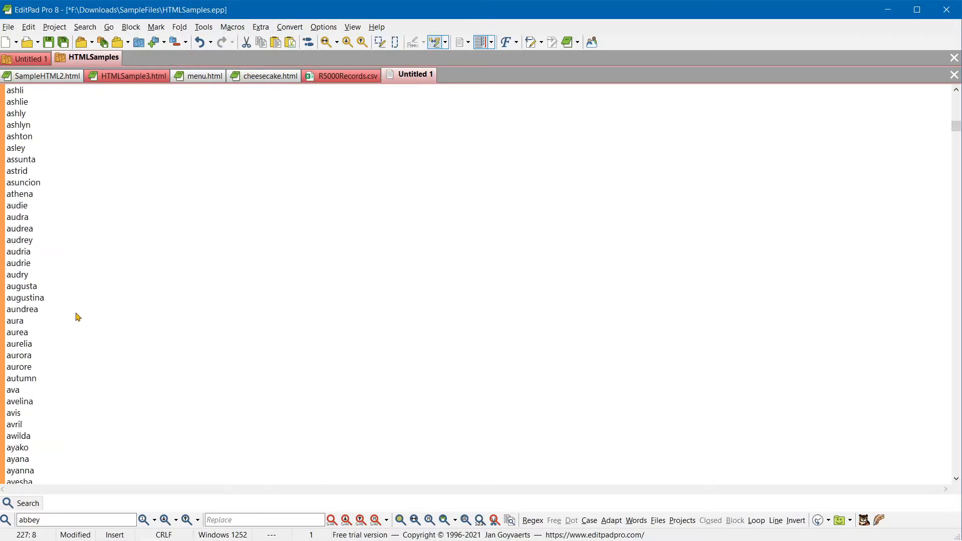
scroll(78, 317, down, 20)
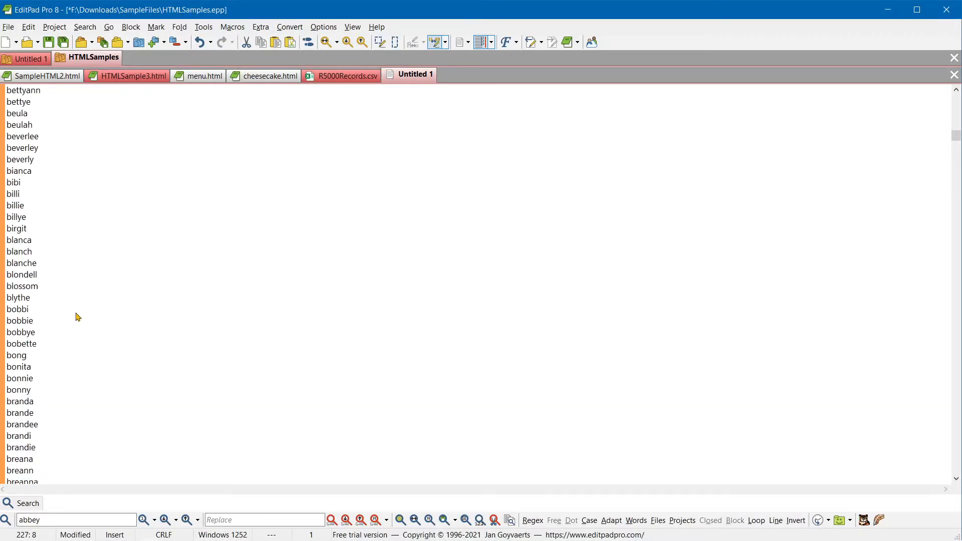
scroll(78, 317, down, 20)
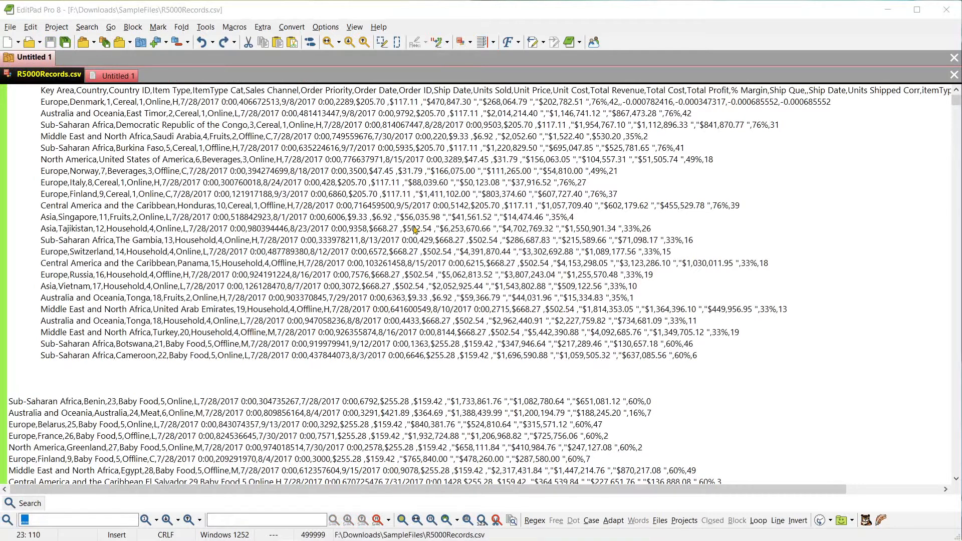
Step: Select lines 1–24 of R5000Records.csv, from the Key Area header through the Cameroon record
click(41, 161)
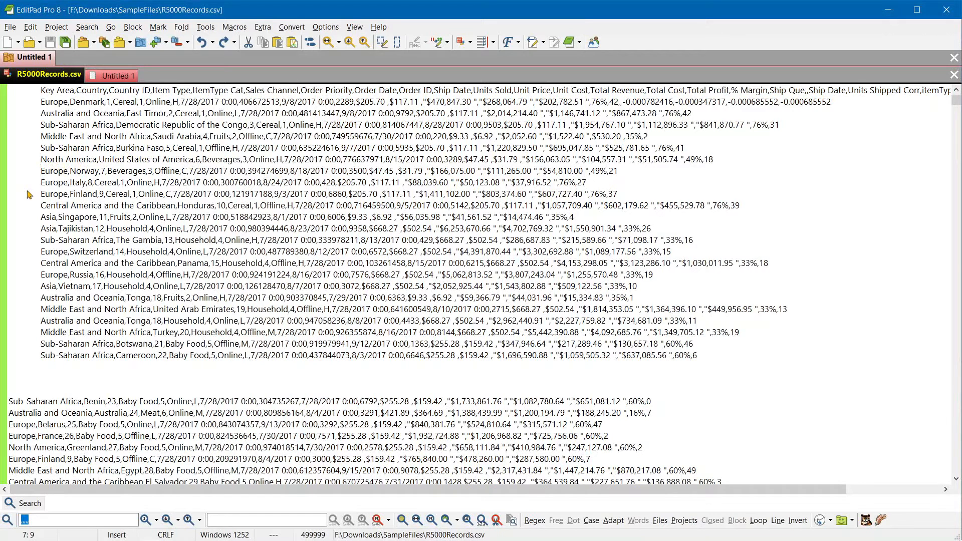
key(Up)
key(End)
click(39, 93)
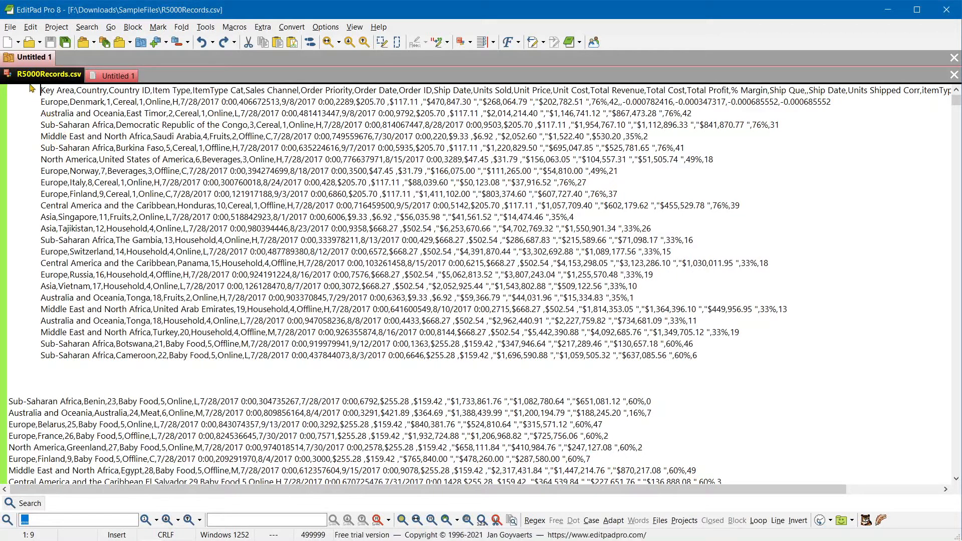
drag(40, 93, 714, 373)
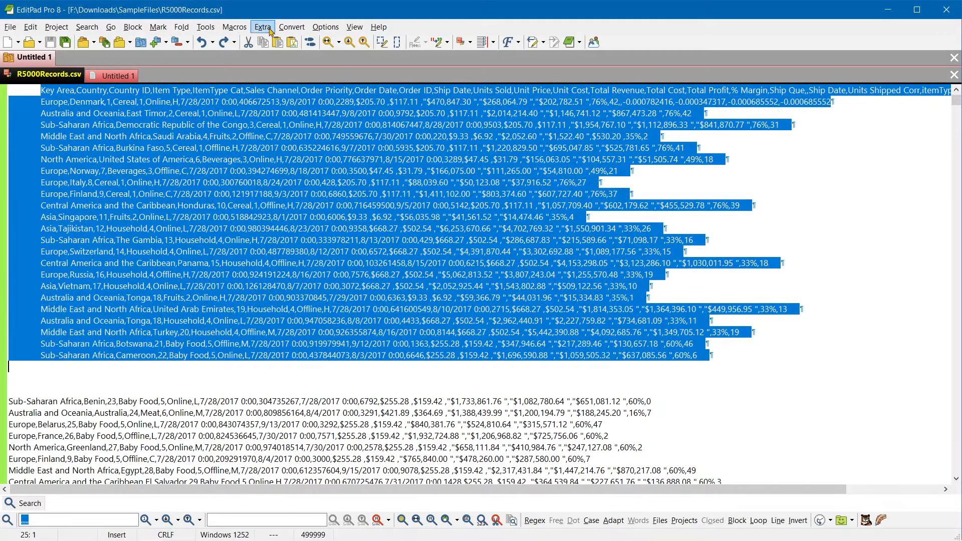
click(270, 29)
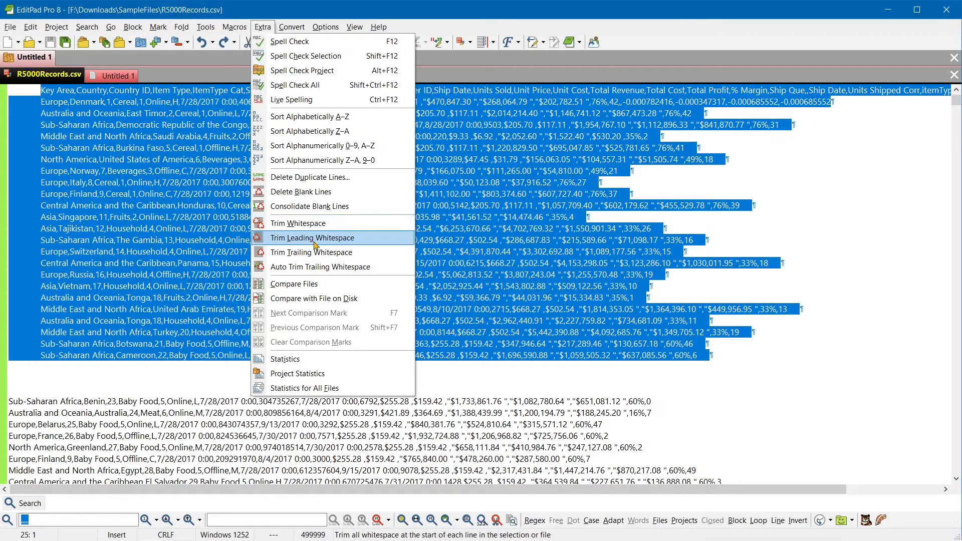
click(316, 239)
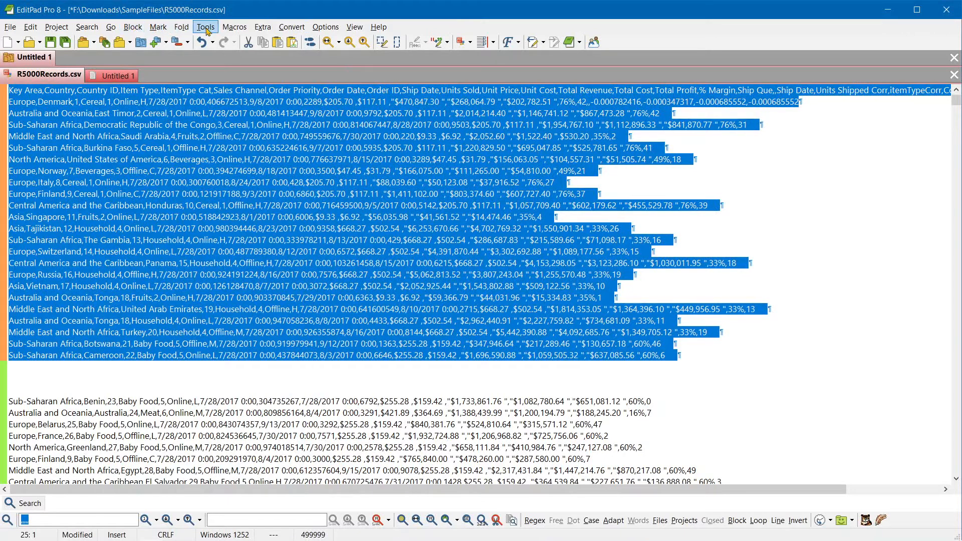
click(262, 32)
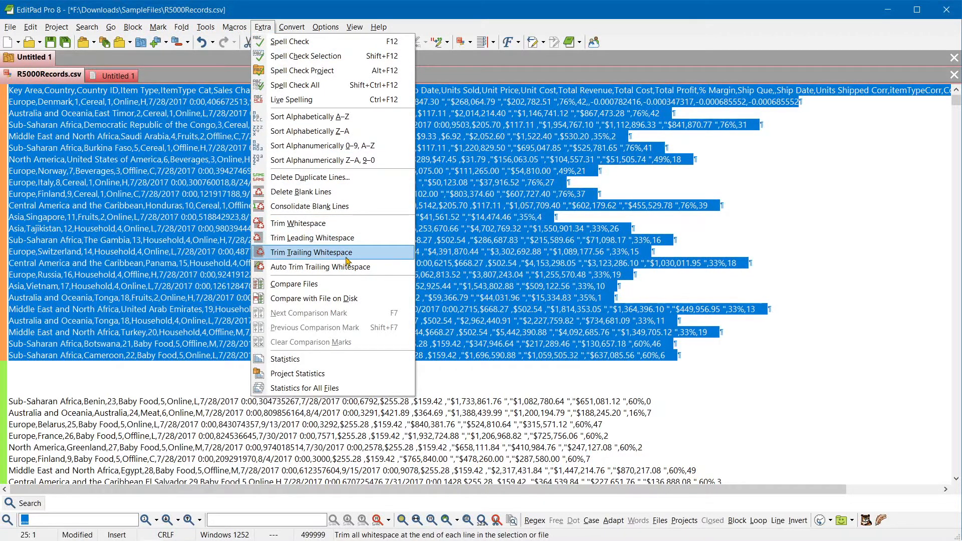
click(346, 257)
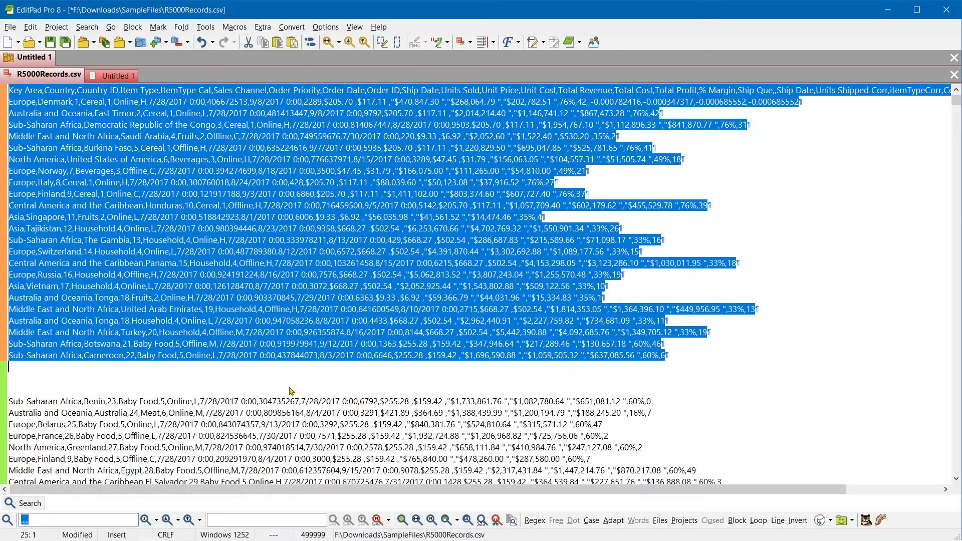
key(ctrl+z)
key(ctrl+z)
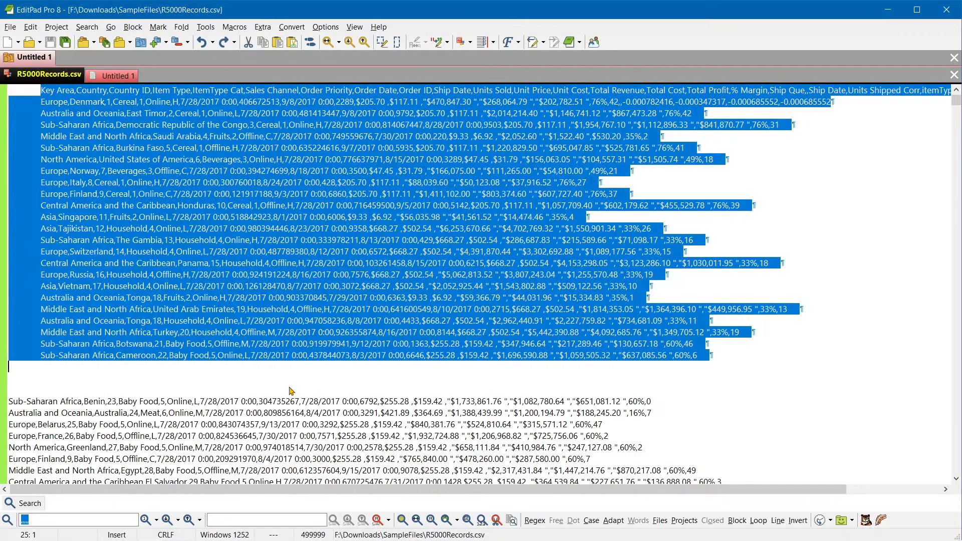
Step: Enable Auto Trim Trailing Whitespace and trim trailing whitespace from the selected lines
click(262, 26)
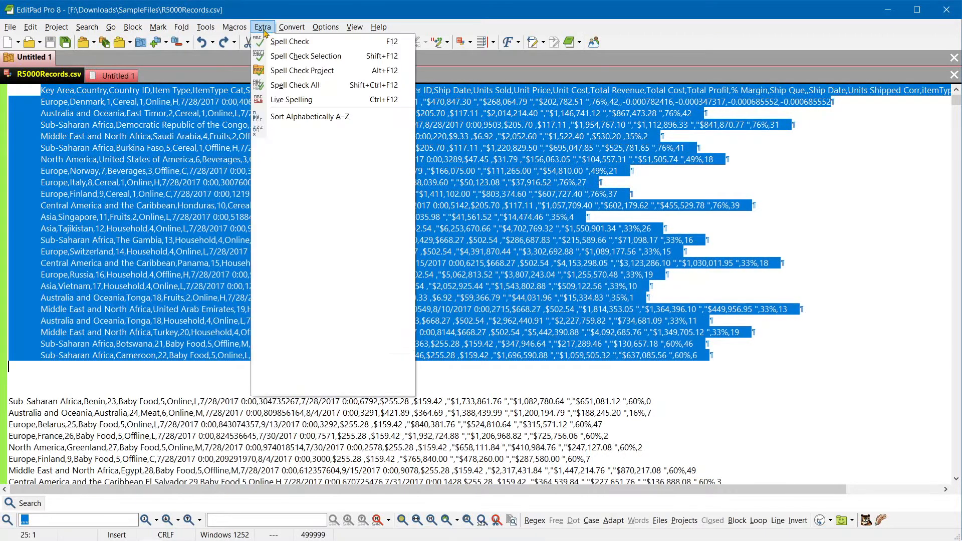
click(307, 269)
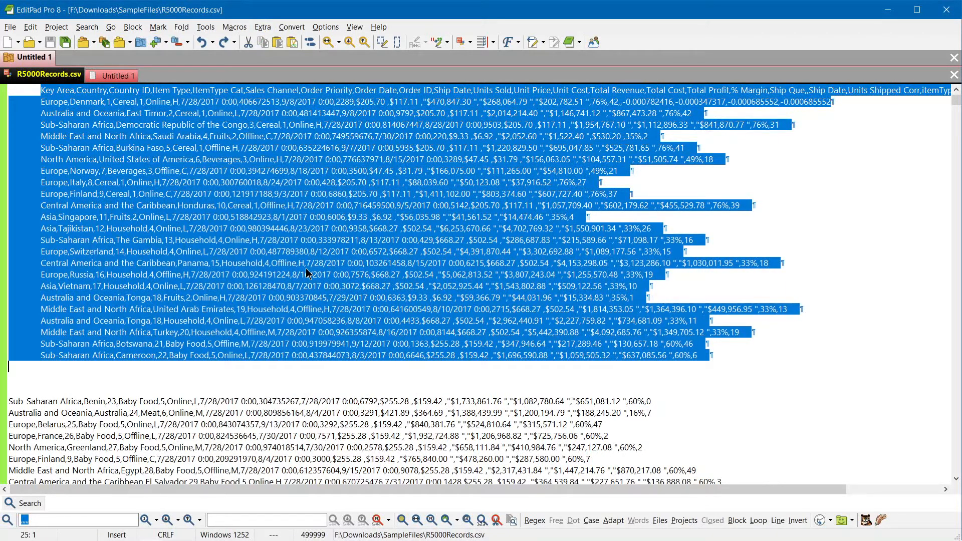
key(alt+x)
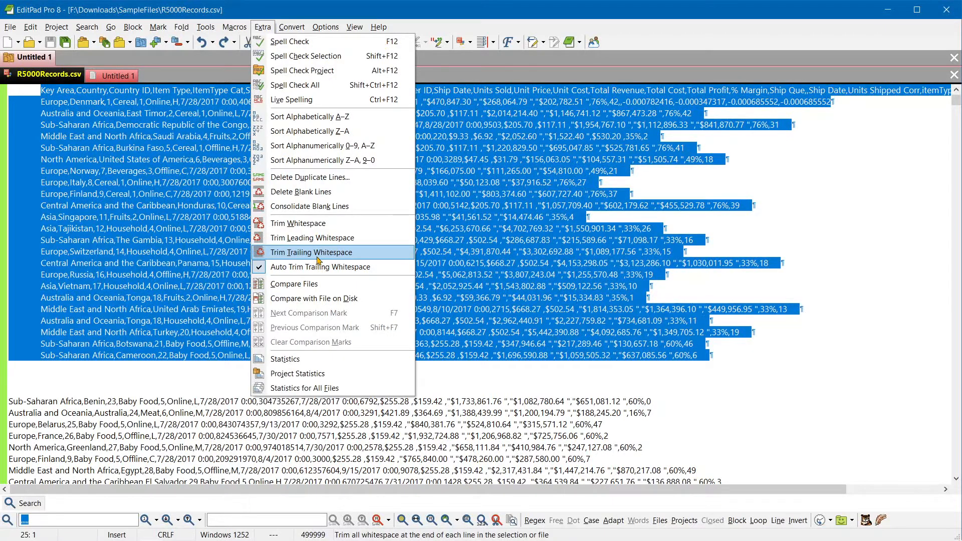
click(317, 254)
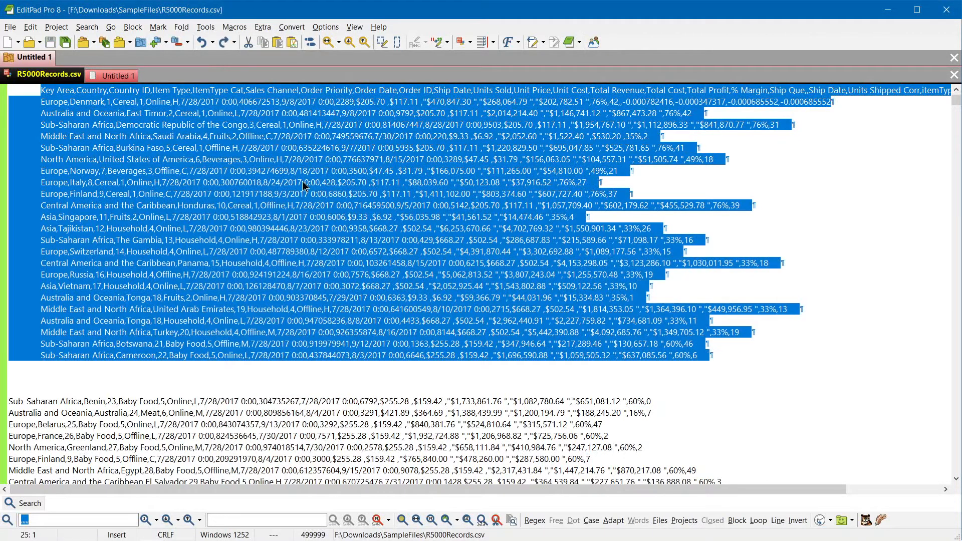
Step: Trim whitespace at both ends of the selected lines, then deselect them
click(263, 28)
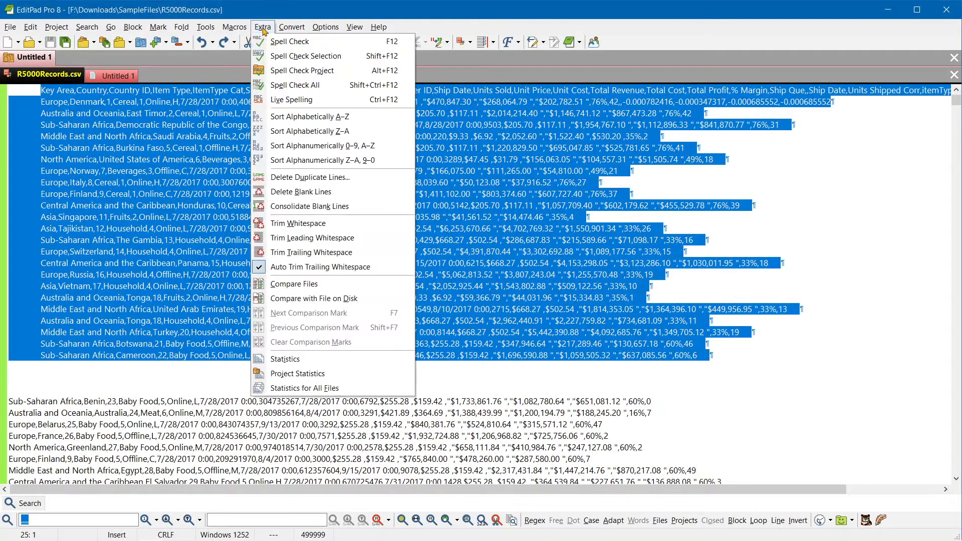
click(303, 224)
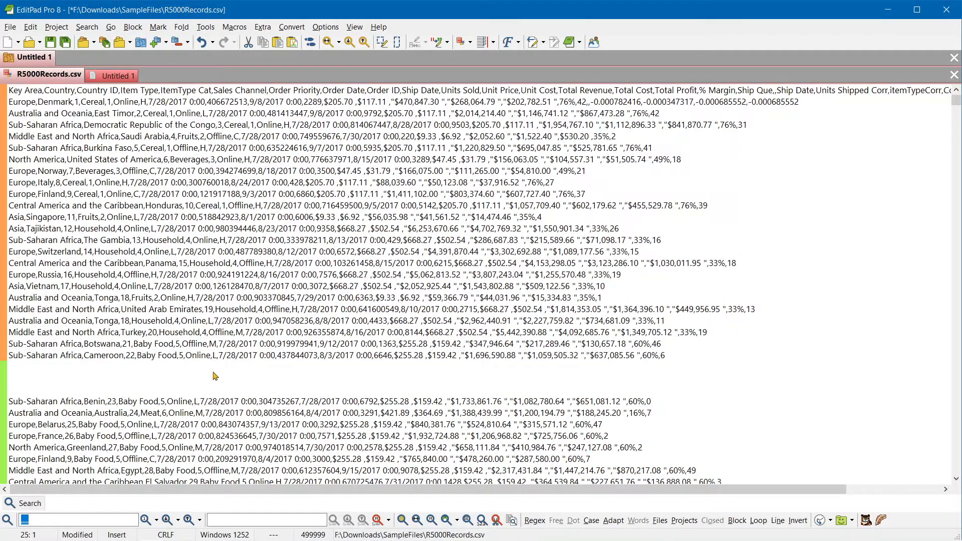
click(213, 372)
Step: Insert blank lines after the Vietnam and Kosovo,61 records
scroll(190, 386, down, 9)
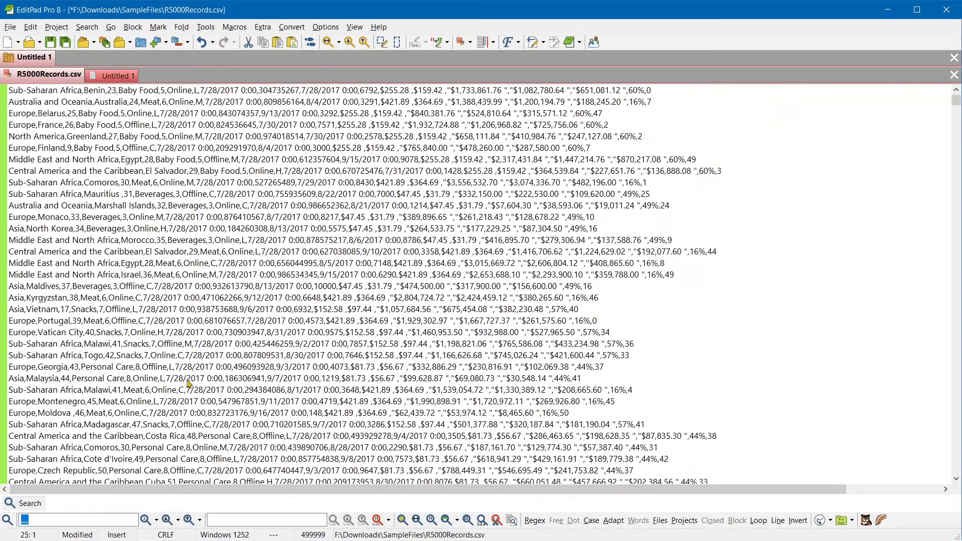
click(593, 311)
key(Return)
key(Return)
key(Return)
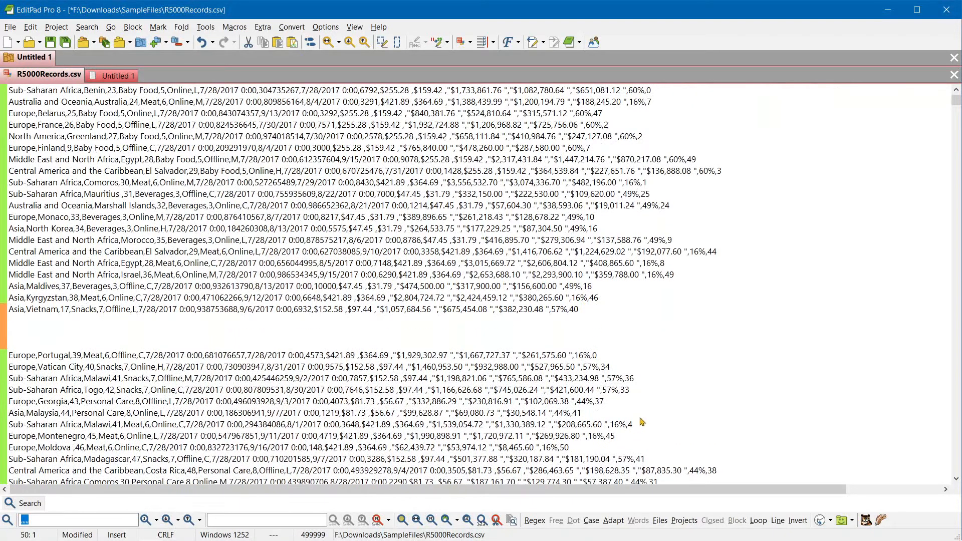
scroll(645, 421, down, 2)
scroll(645, 421, down, 7)
click(669, 339)
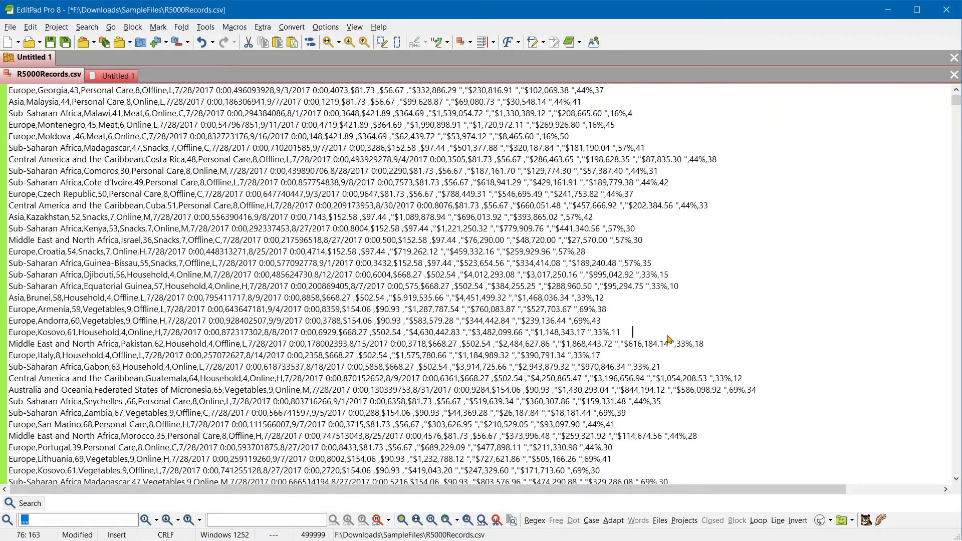
key(Return)
key(Return)
scroll(669, 339, up, 18)
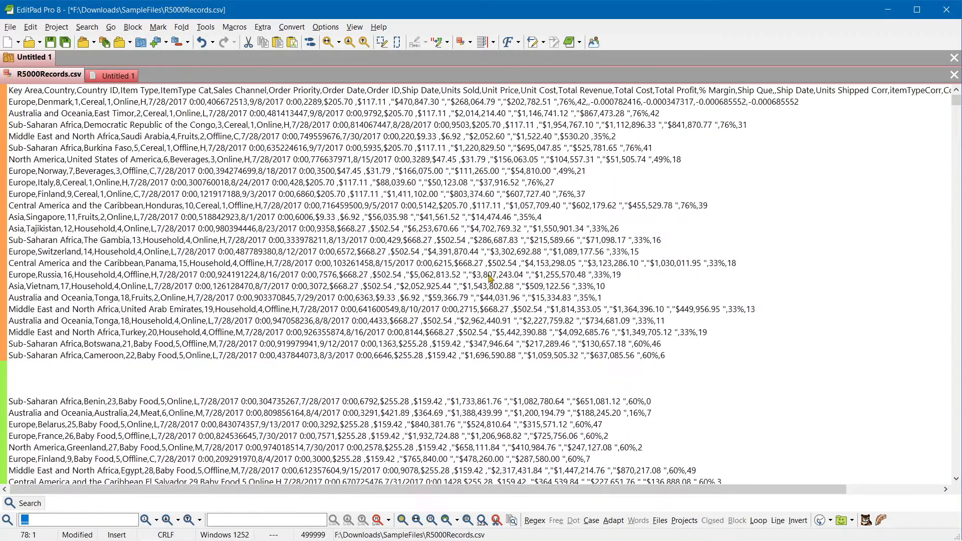
Step: Merge consecutive blank lines into single blank lines with the Extra commands
click(258, 29)
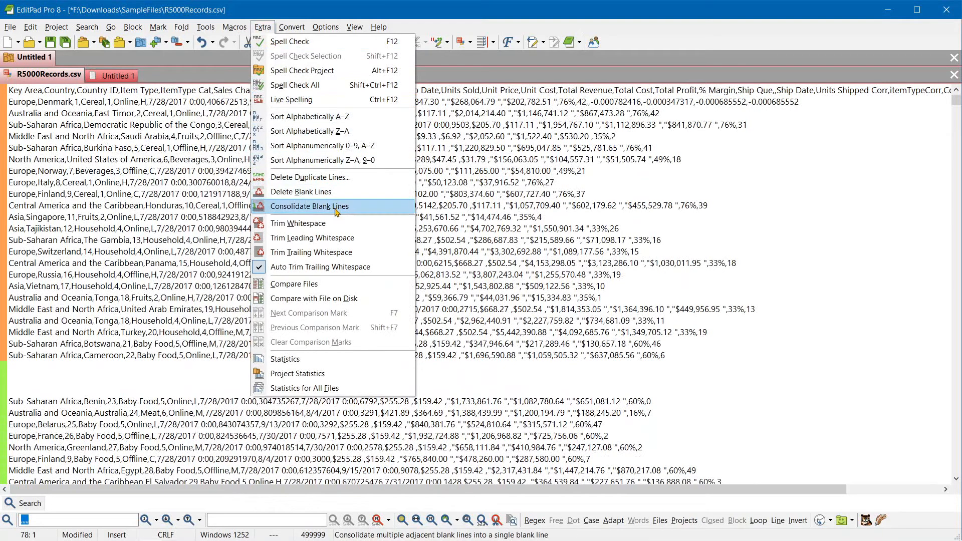
click(335, 212)
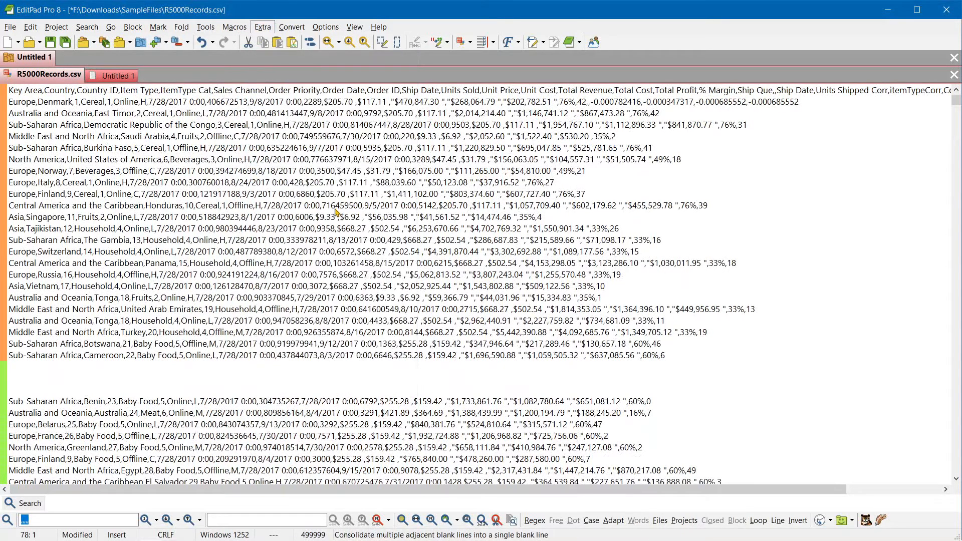
click(262, 28)
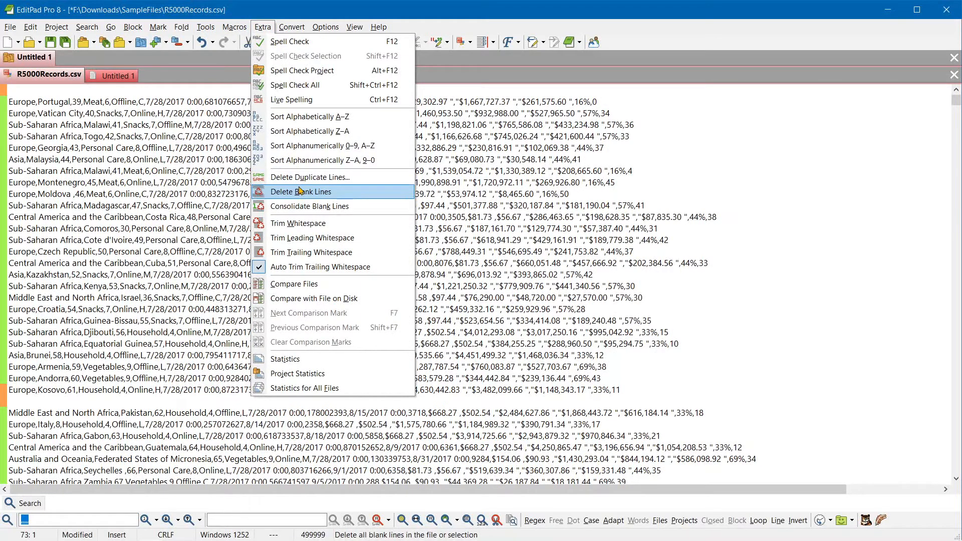
click(334, 207)
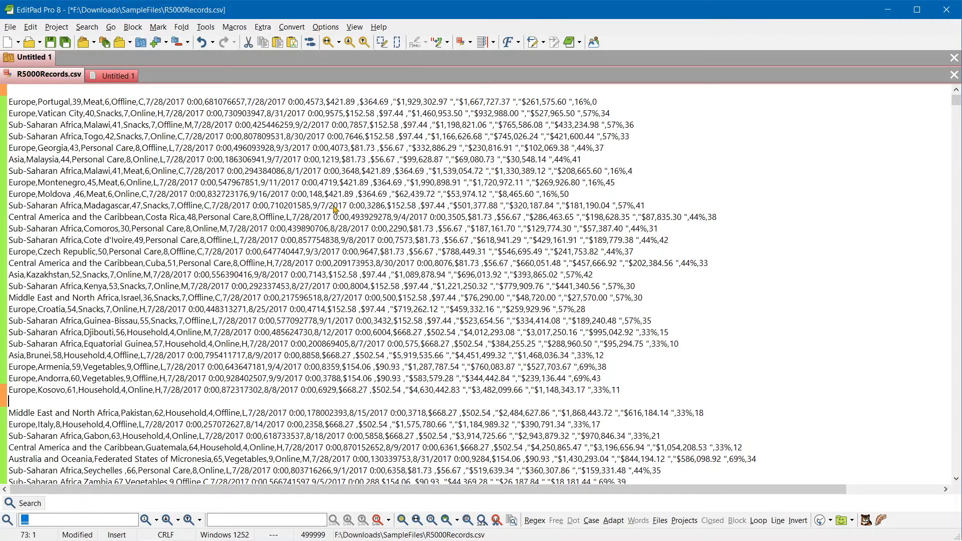
scroll(335, 208, up, 6)
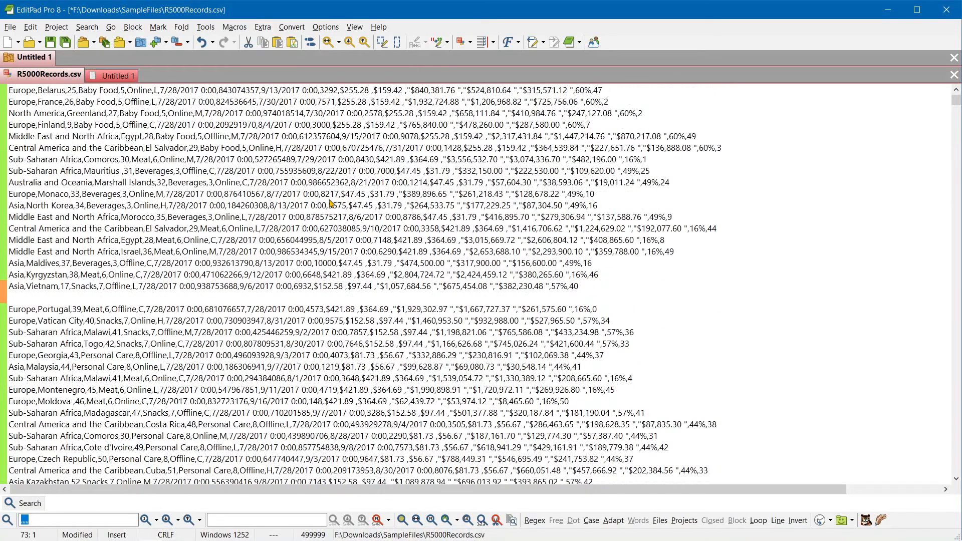
Step: Delete all blank lines from the CSV and scroll down to check the records
click(266, 29)
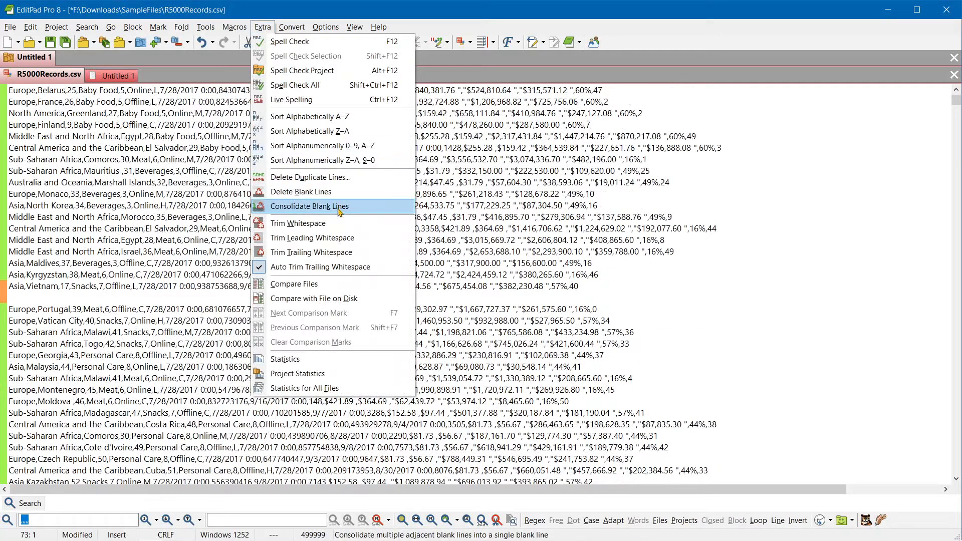
click(325, 191)
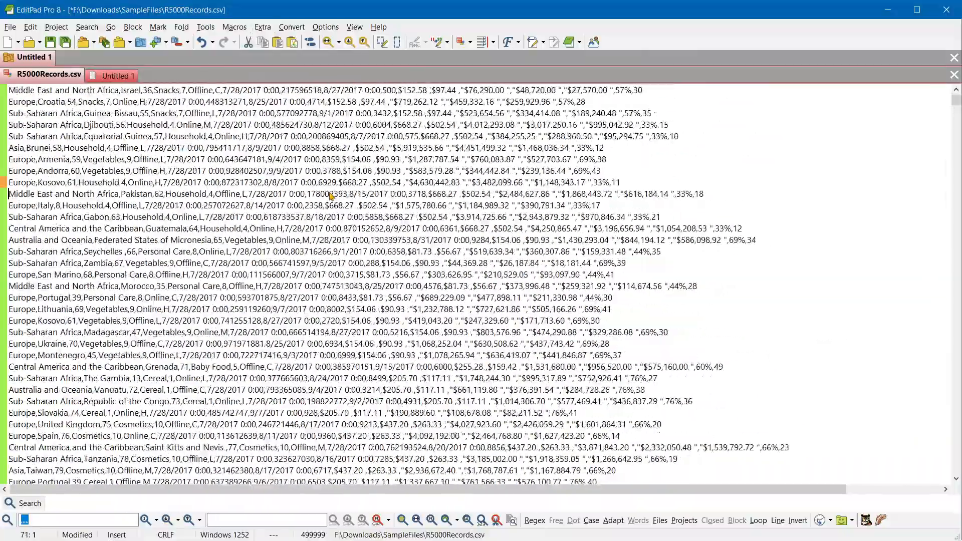
scroll(331, 195, down, 20)
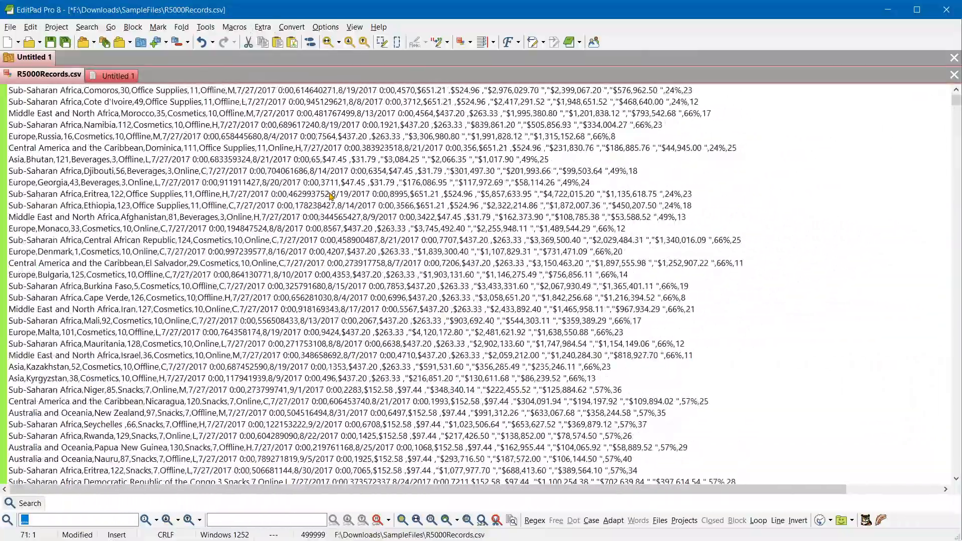
scroll(330, 195, down, 20)
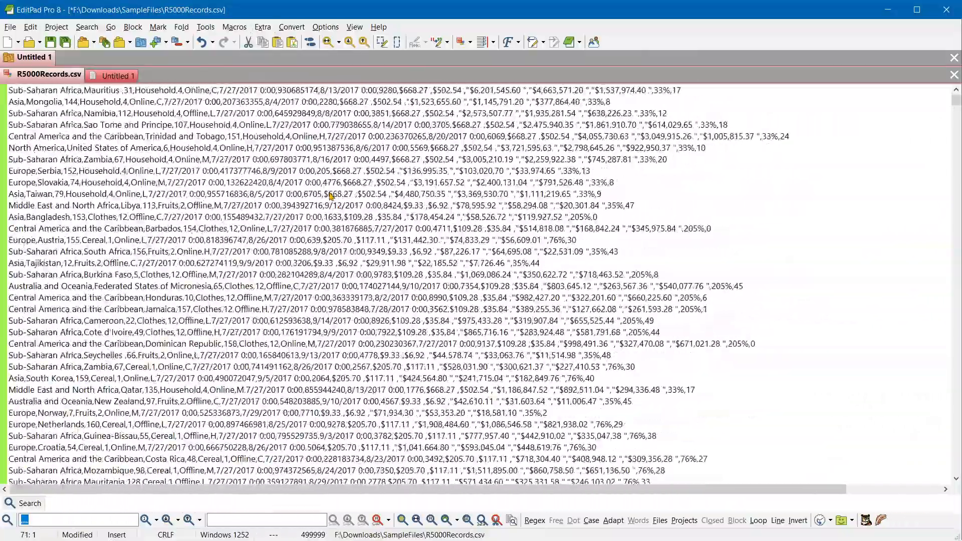
scroll(331, 195, down, 12)
scroll(331, 195, down, 12)
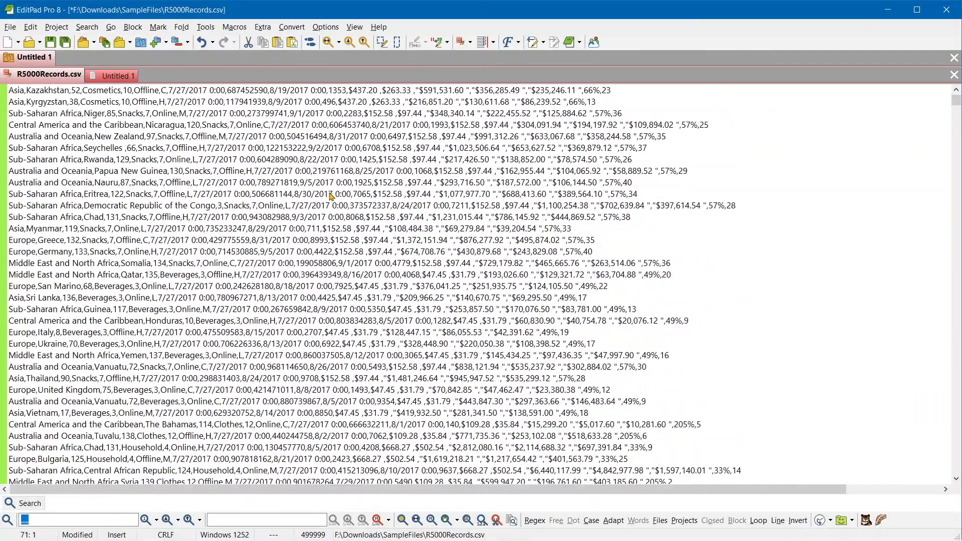
scroll(331, 195, down, 20)
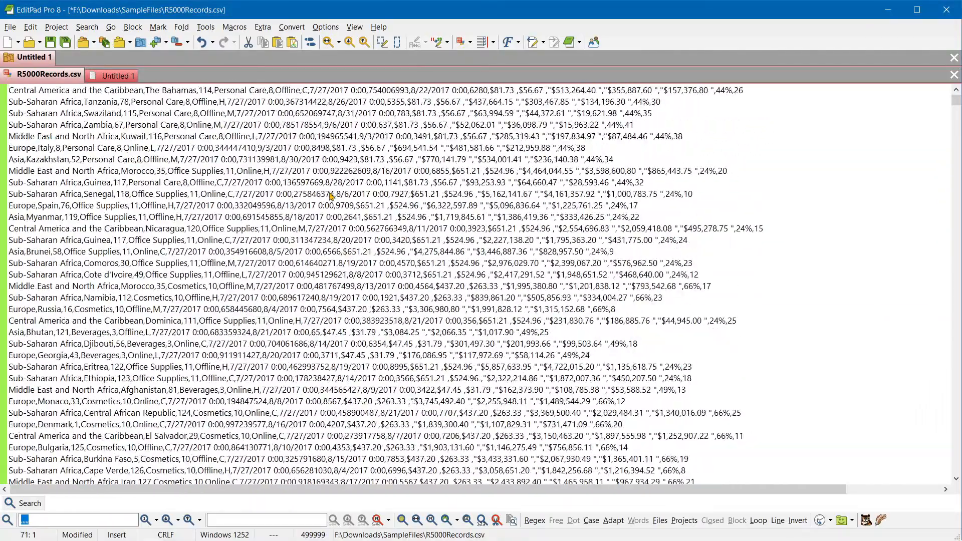
scroll(305, 187, down, 6)
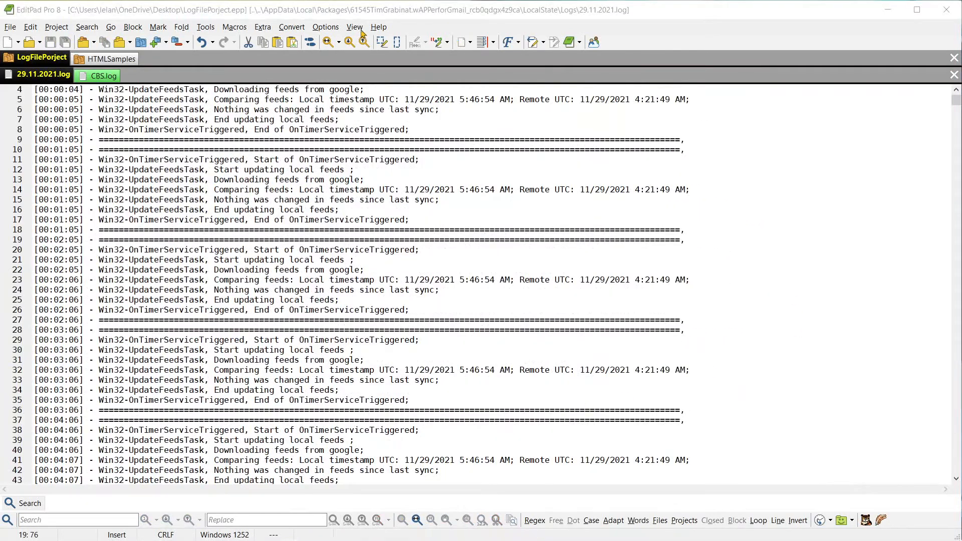
Step: Split the editor vertically into side-by-side panes
click(355, 28)
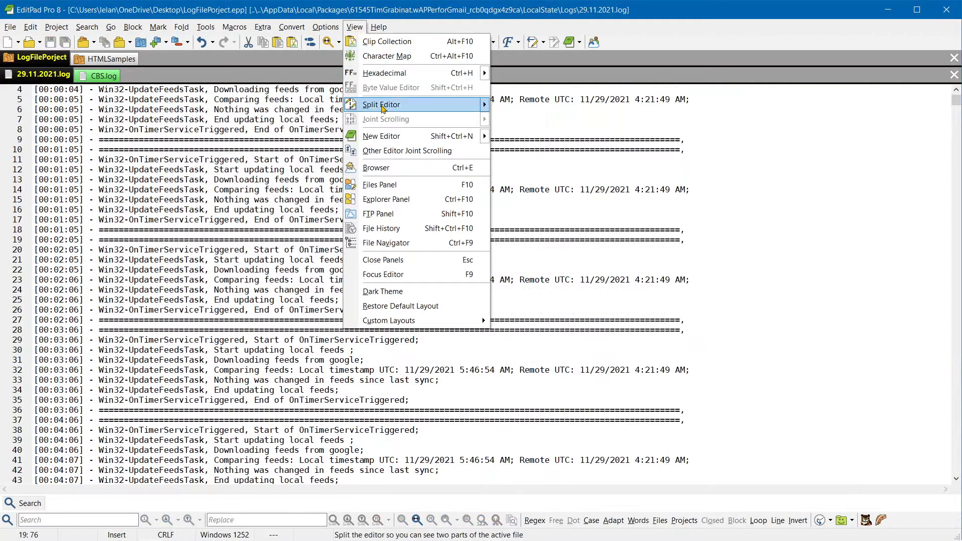
mouse_move(383, 108)
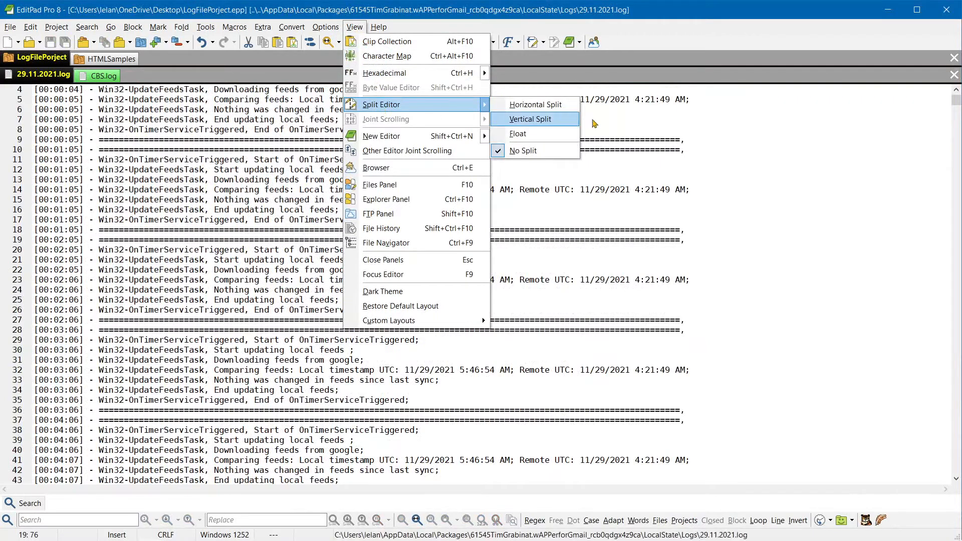
click(552, 120)
scroll(318, 165, up, 1)
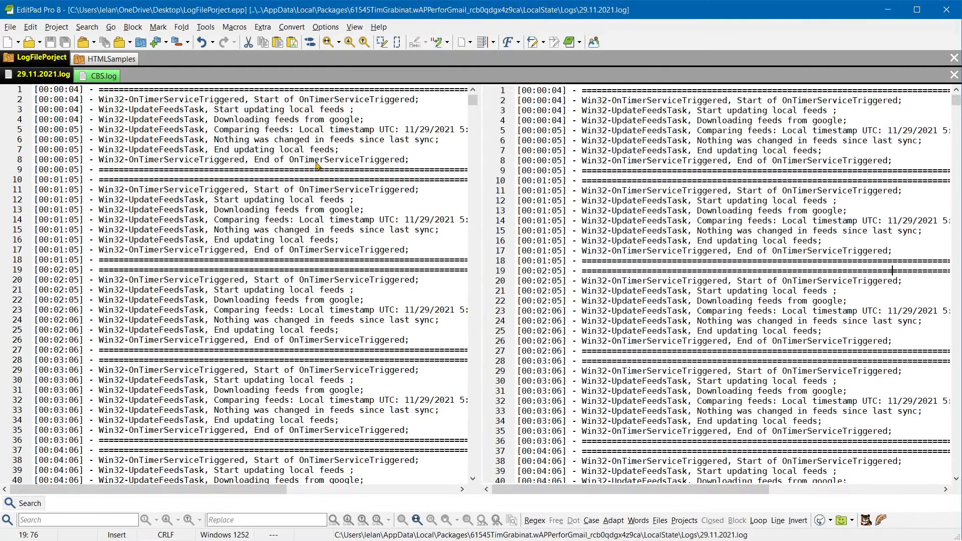
Step: Set joint scrolling to Joint without Gap and scroll to test the linked panes
click(355, 27)
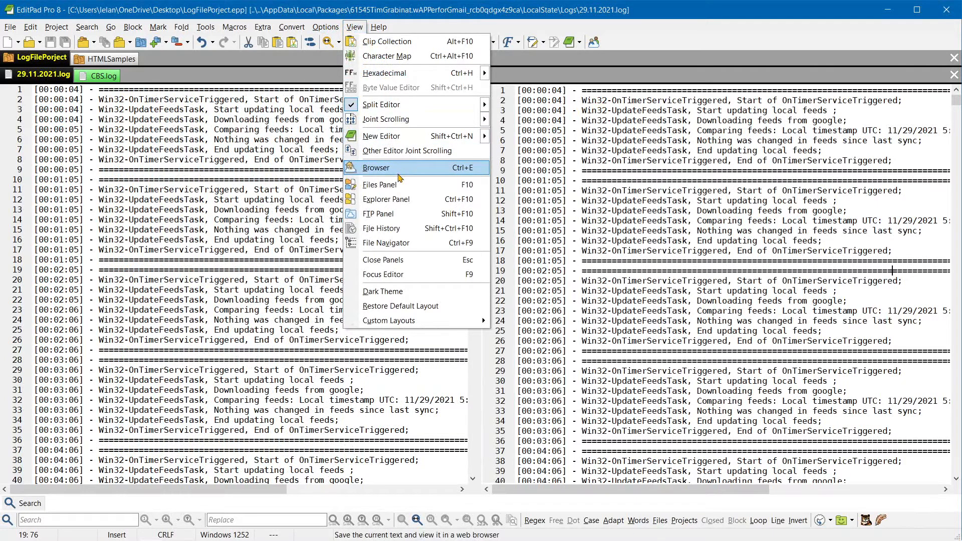
mouse_move(426, 120)
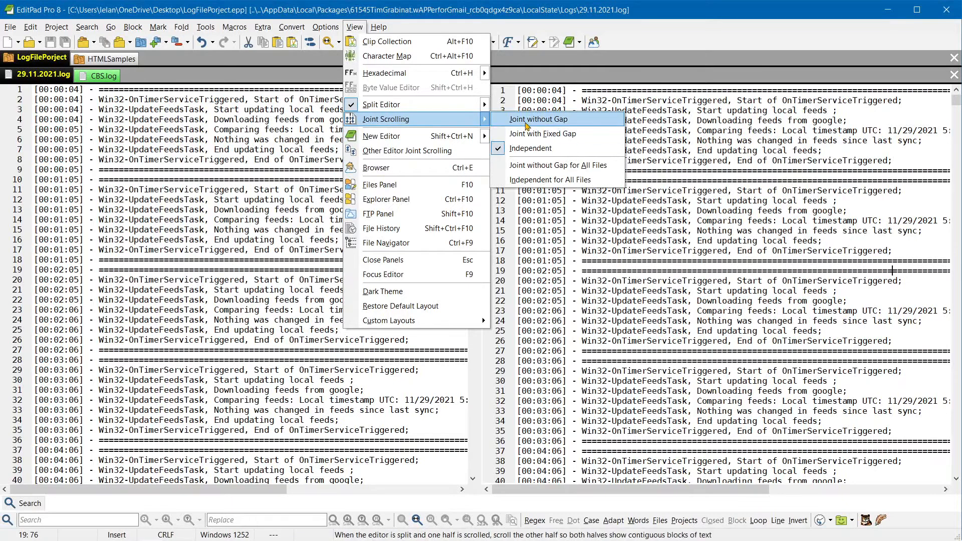
click(517, 135)
scroll(526, 126, down, 1)
scroll(526, 125, down, 4)
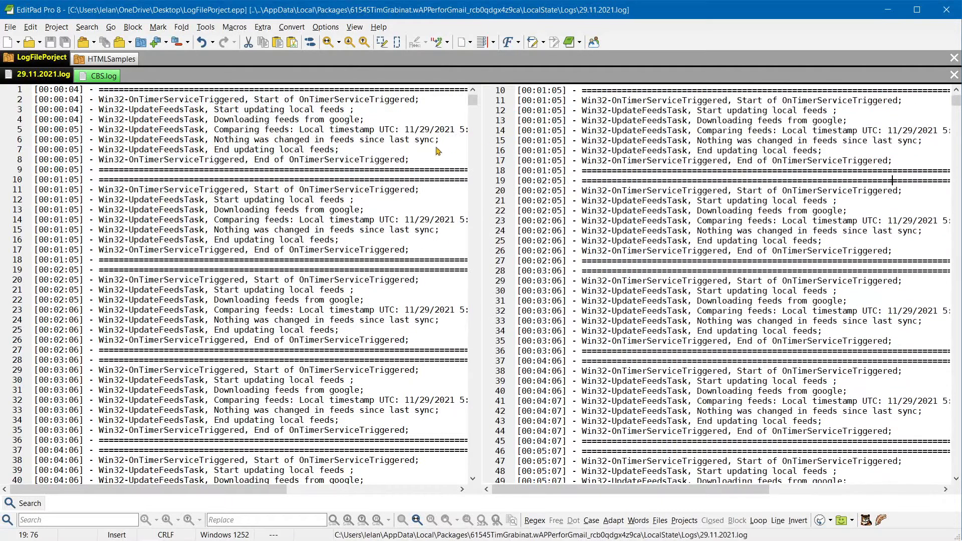
scroll(409, 157, down, 5)
scroll(408, 156, down, 7)
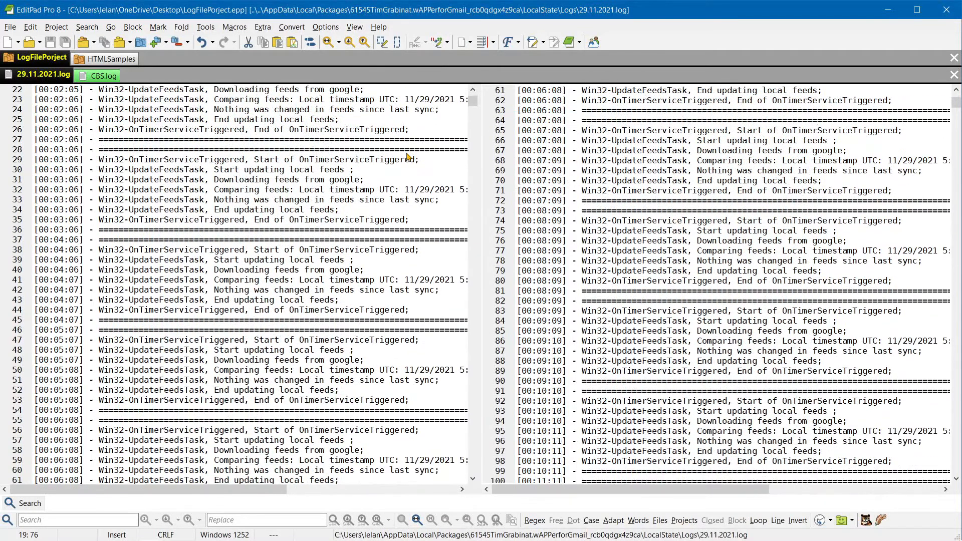
scroll(408, 156, down, 10)
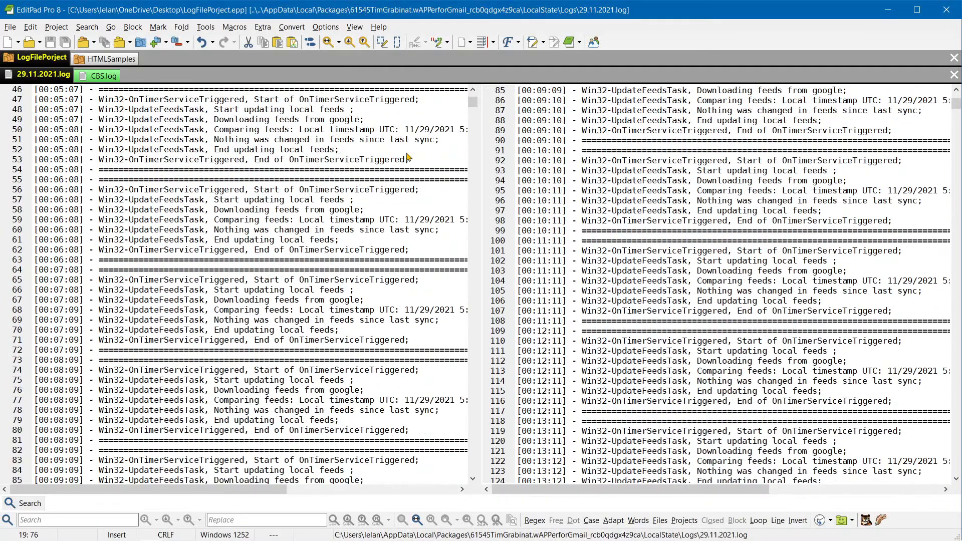
scroll(408, 157, down, 9)
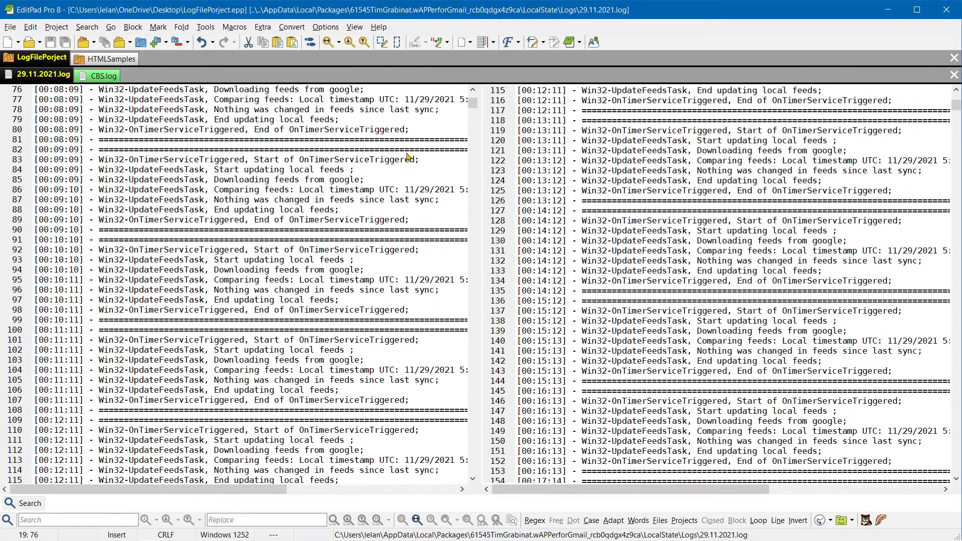
scroll(409, 157, up, 20)
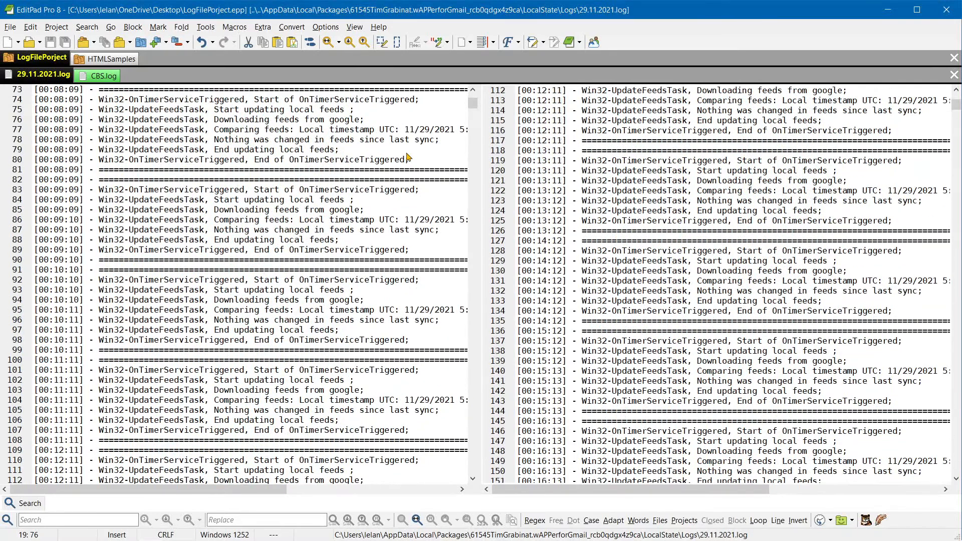
scroll(409, 157, up, 3)
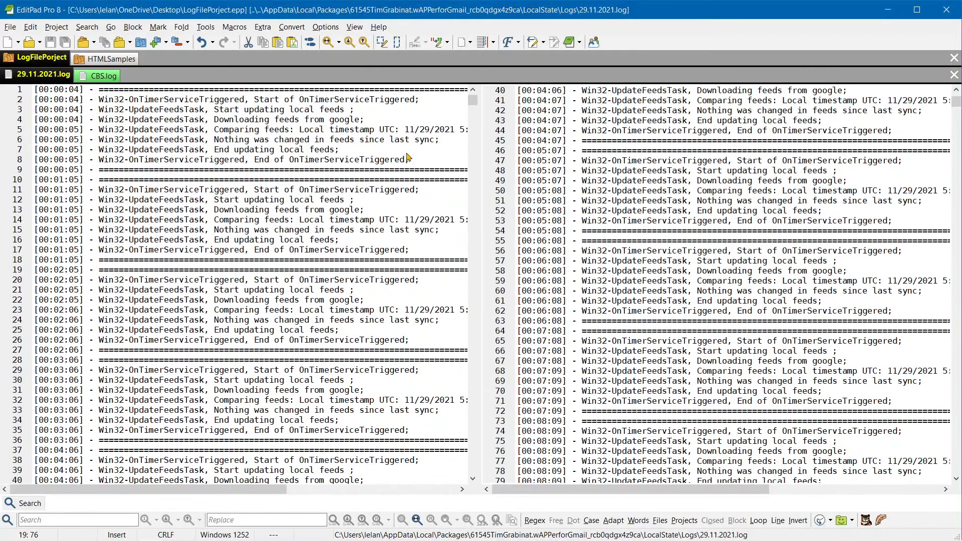
Step: Turn off Split Editor so 29.11.2021.log fills one full-width pane
click(353, 29)
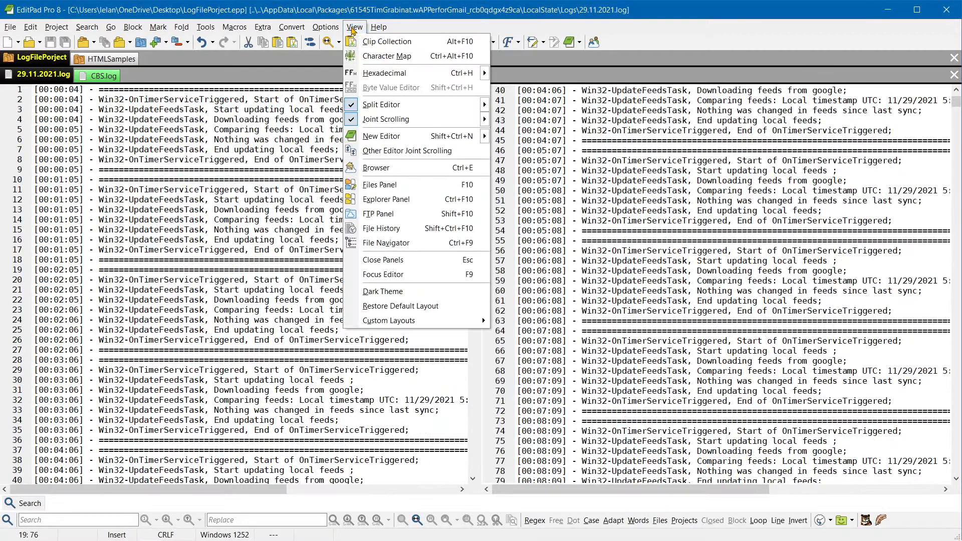
mouse_move(374, 141)
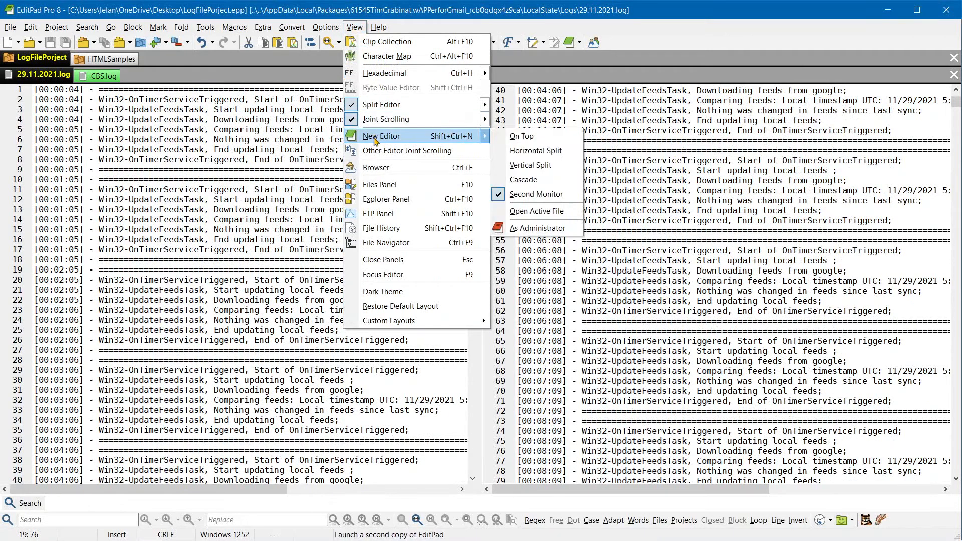
click(381, 104)
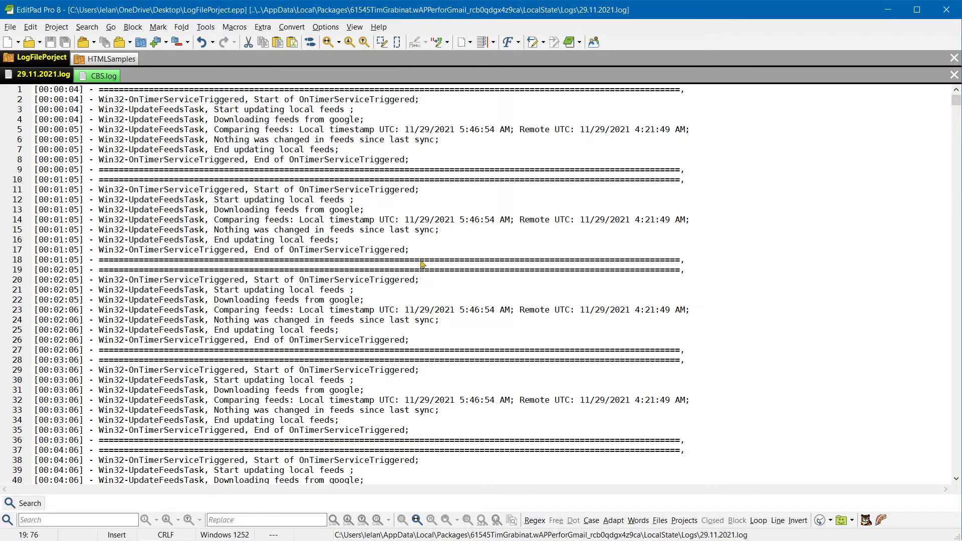
click(352, 27)
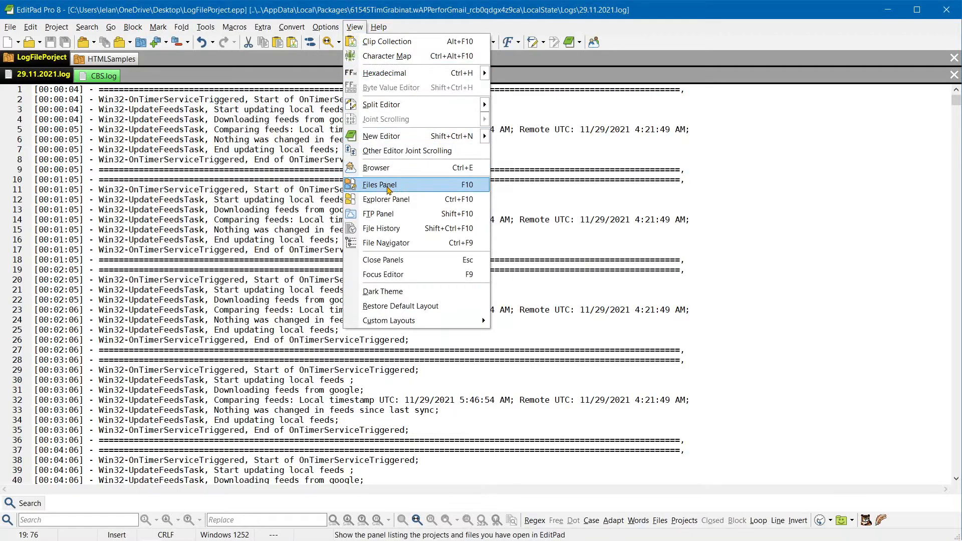
Step: Show the Files panel and switch between the HTMLSamples and LogFilePorject projects
click(380, 185)
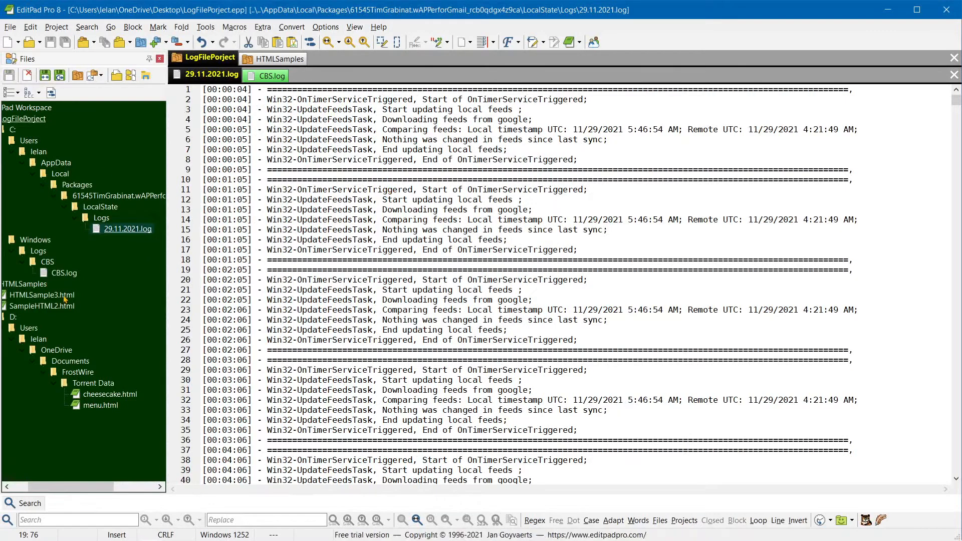
scroll(75, 285, left, 3)
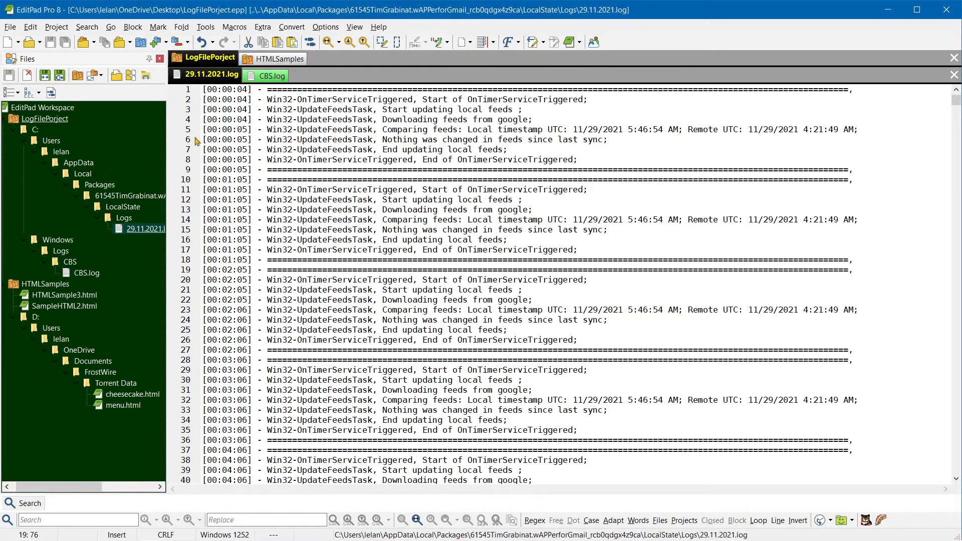
click(276, 59)
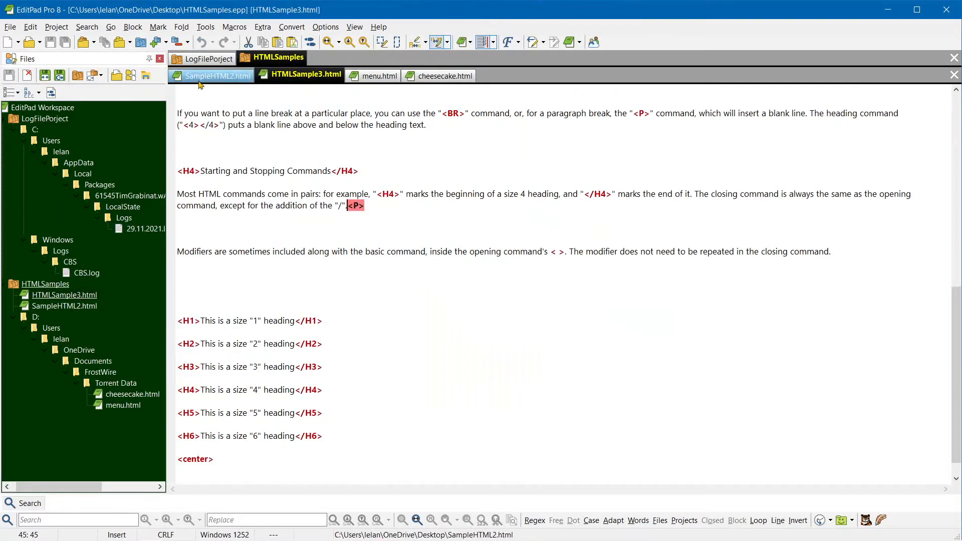
click(200, 59)
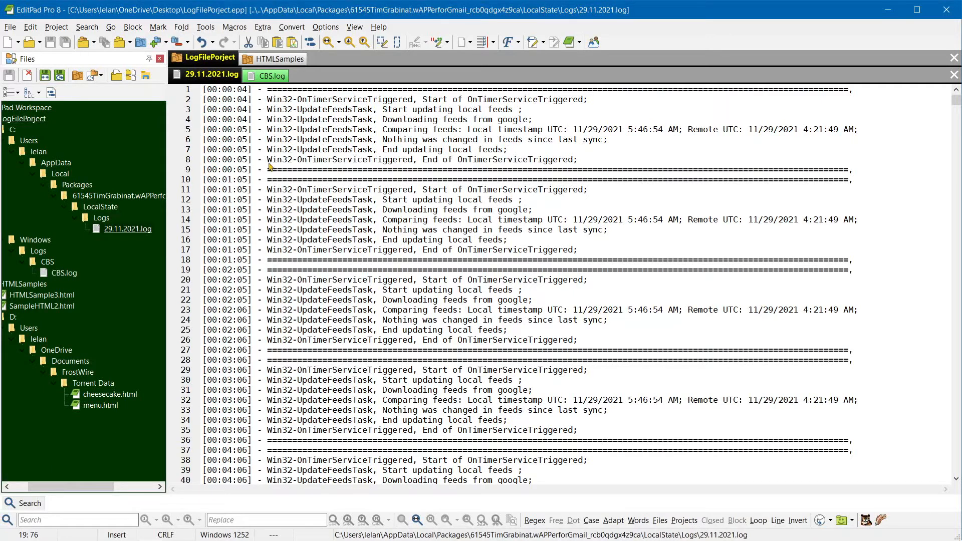
click(355, 27)
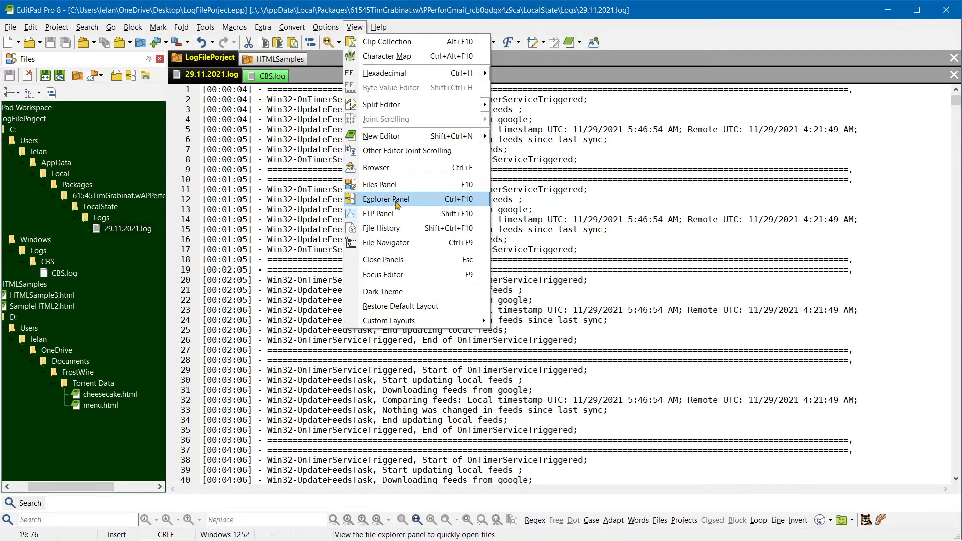
Step: Switch to the Explorer panel, expand My Passport (D:), and place the cursor on log line 7
click(397, 204)
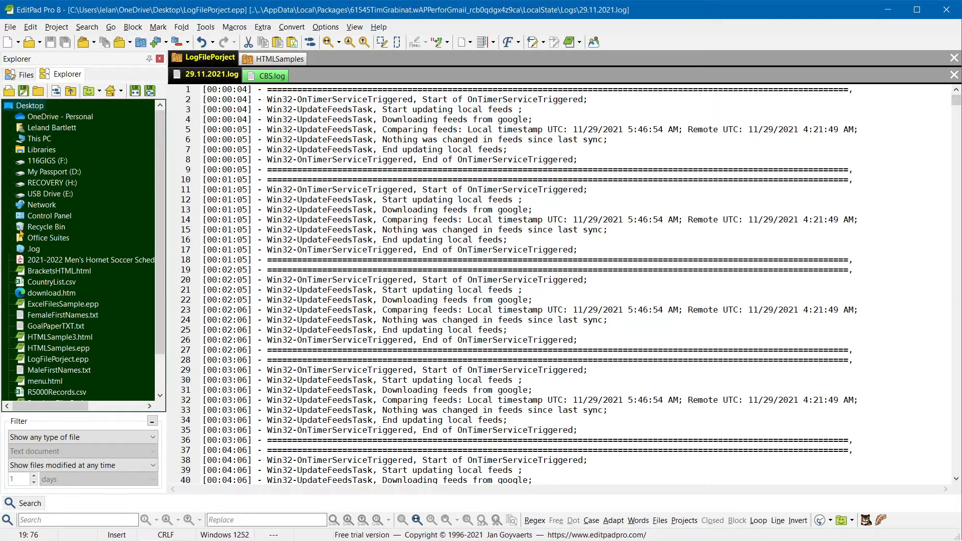
double_click(59, 172)
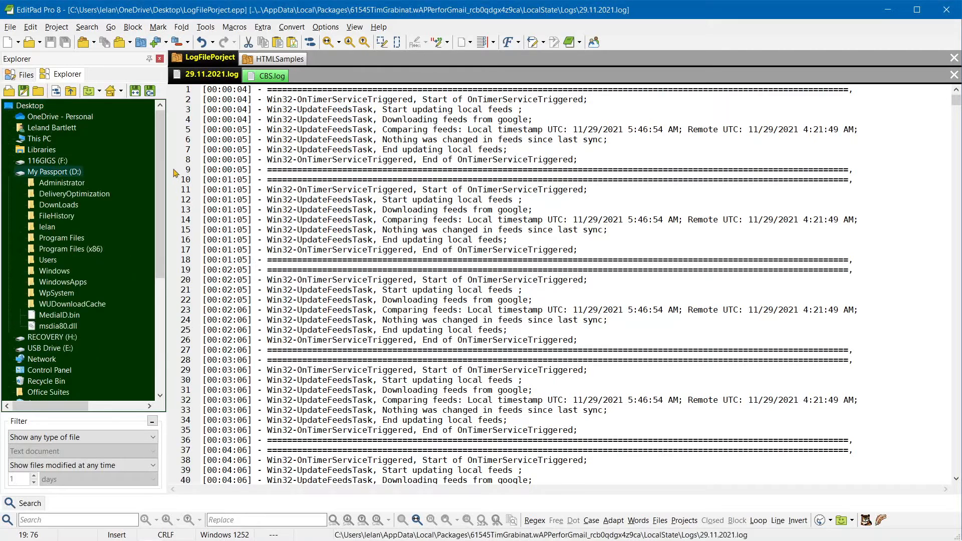
click(273, 221)
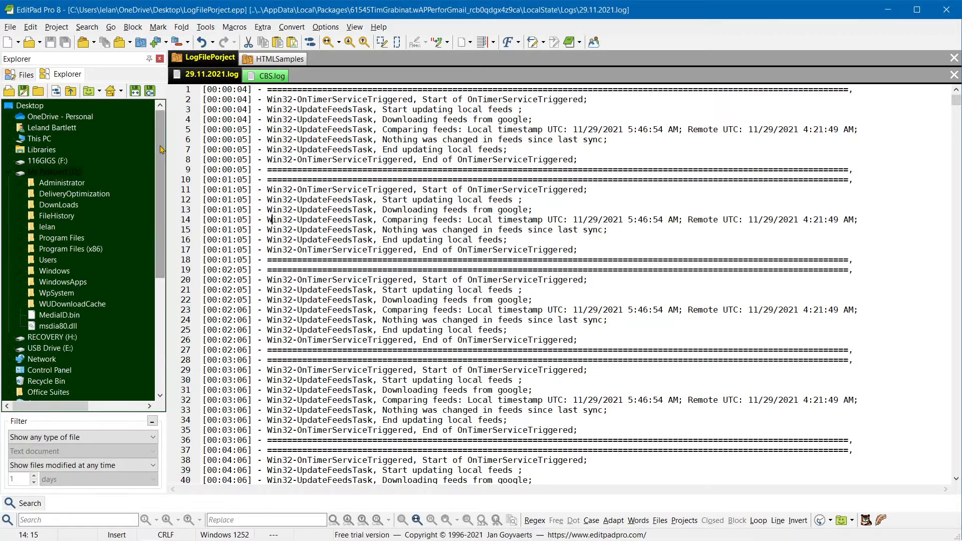
click(284, 152)
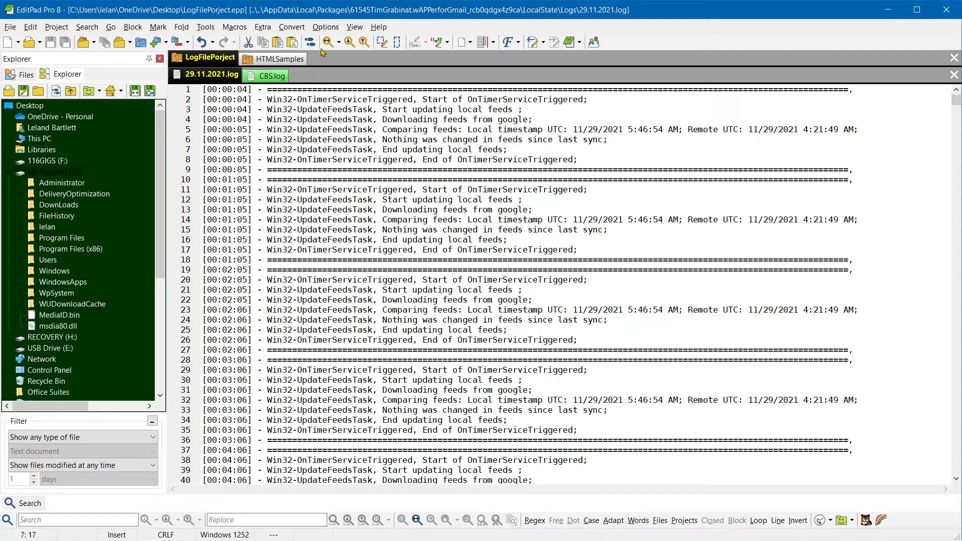
Step: Show the File Navigator panel and switch the left panel from Explorer to Files
click(355, 27)
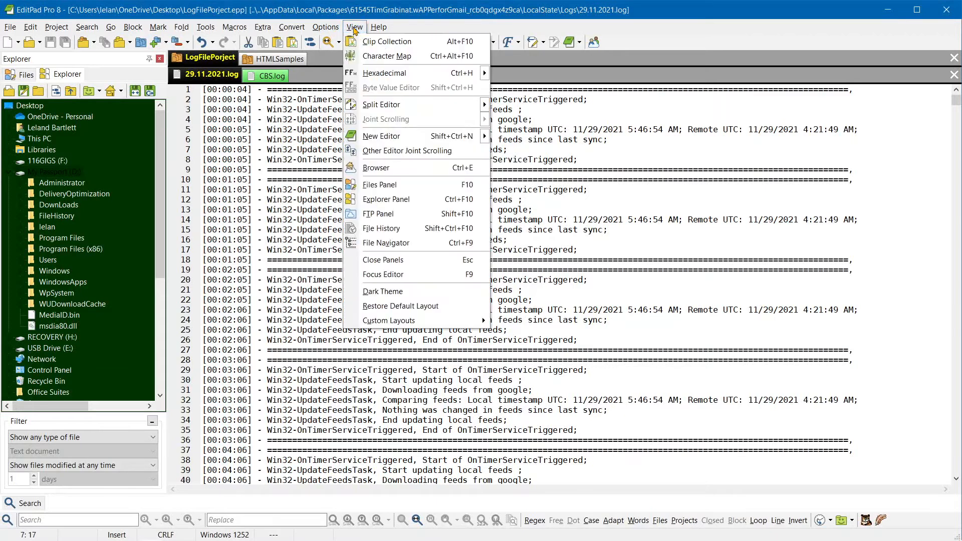
click(382, 243)
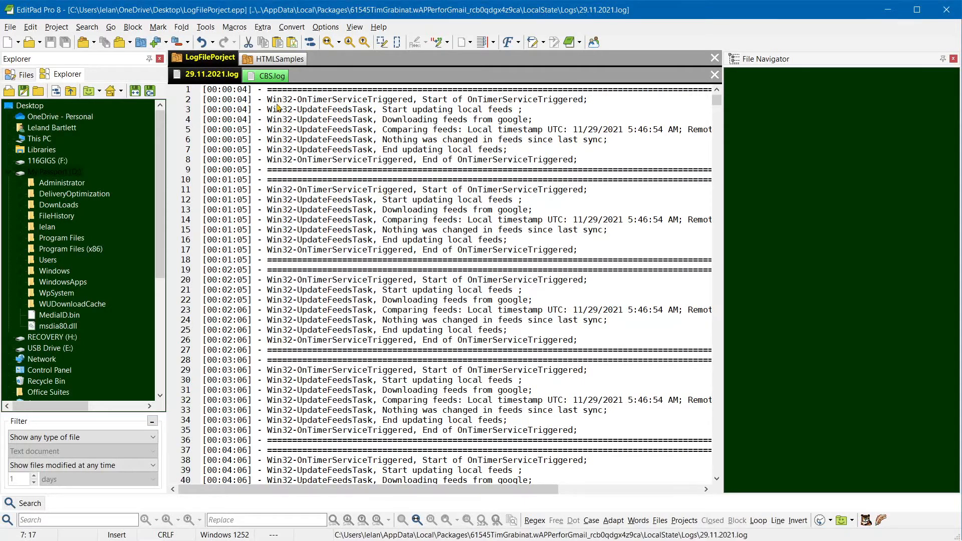
click(160, 58)
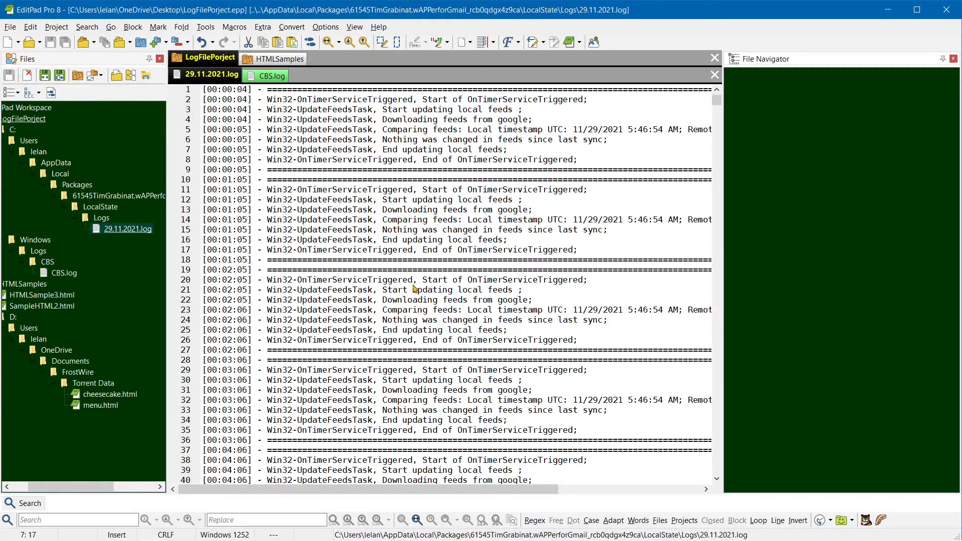
click(290, 27)
mouse_move(266, 28)
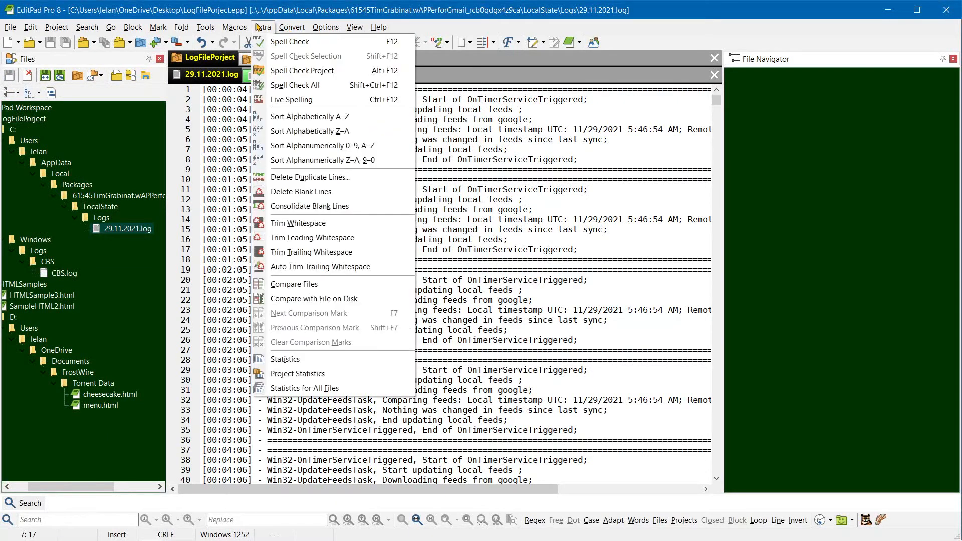
mouse_move(326, 27)
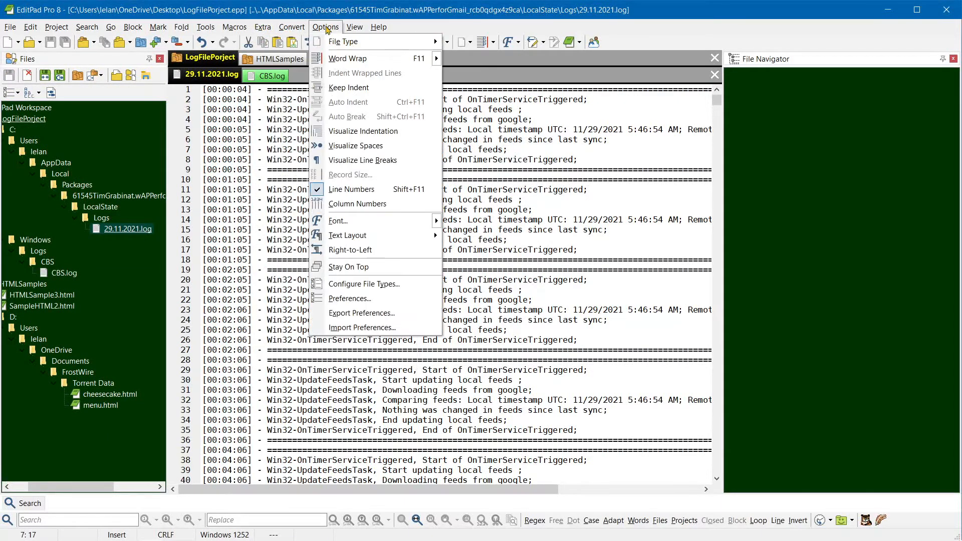
click(370, 285)
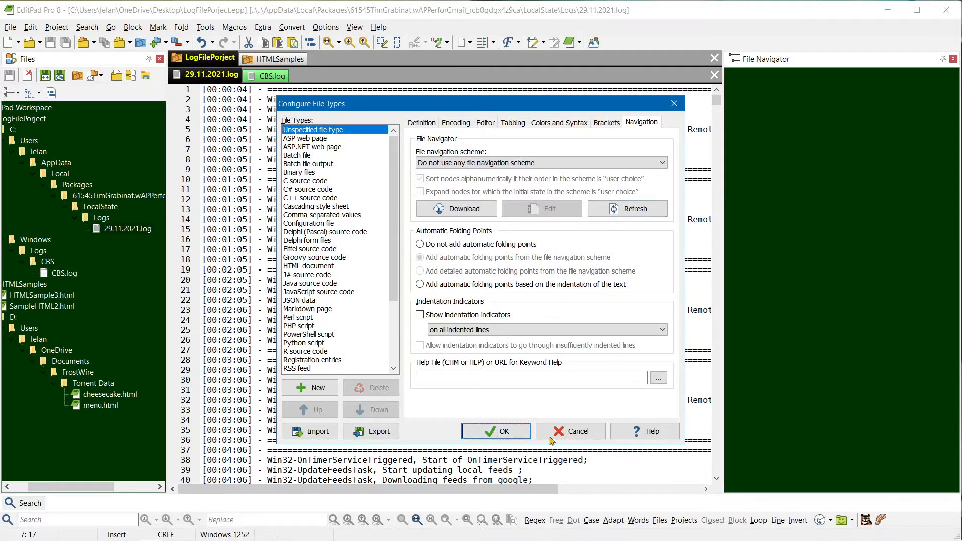
click(574, 434)
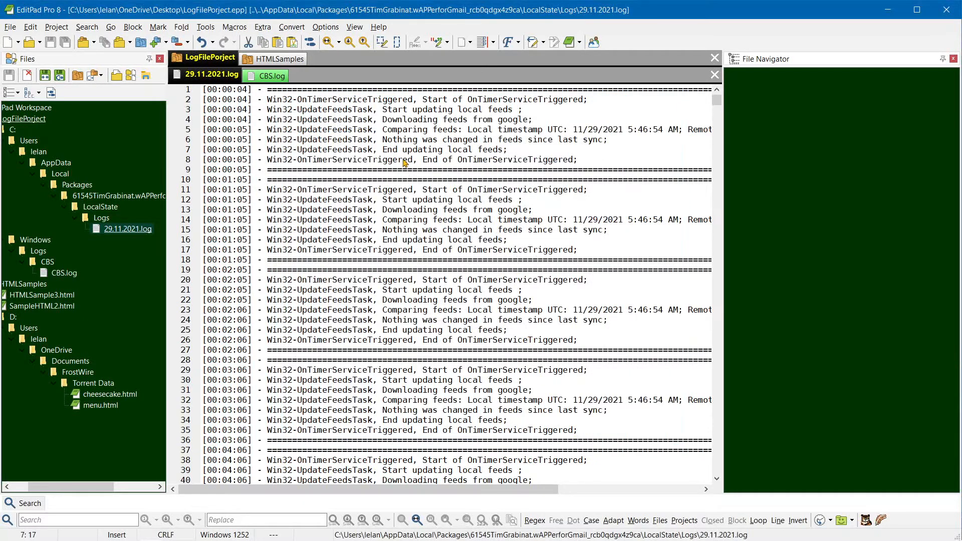
click(274, 59)
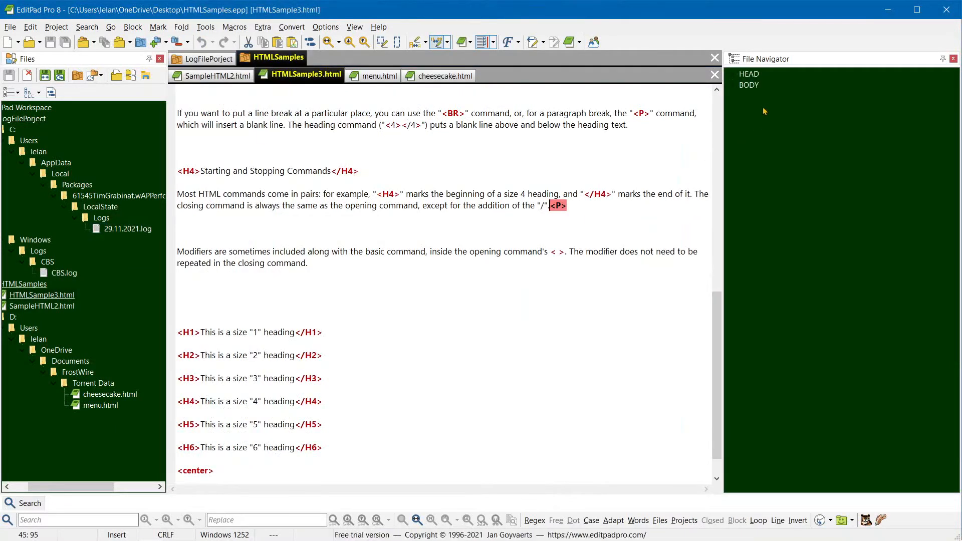
Step: Jump through HTMLSample3.html's BODY, last P, Starting and Stopping Commands heading, paragraph and center tags
click(749, 85)
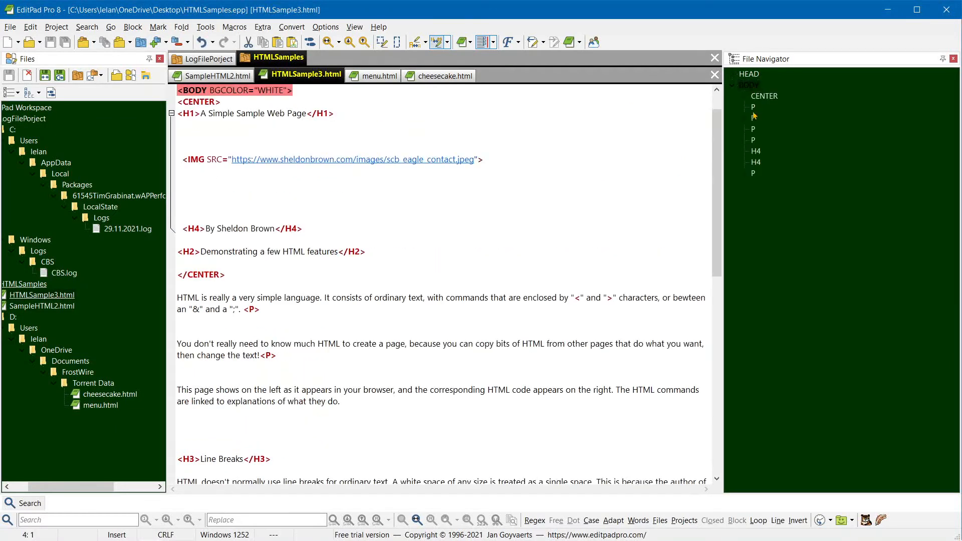
click(744, 174)
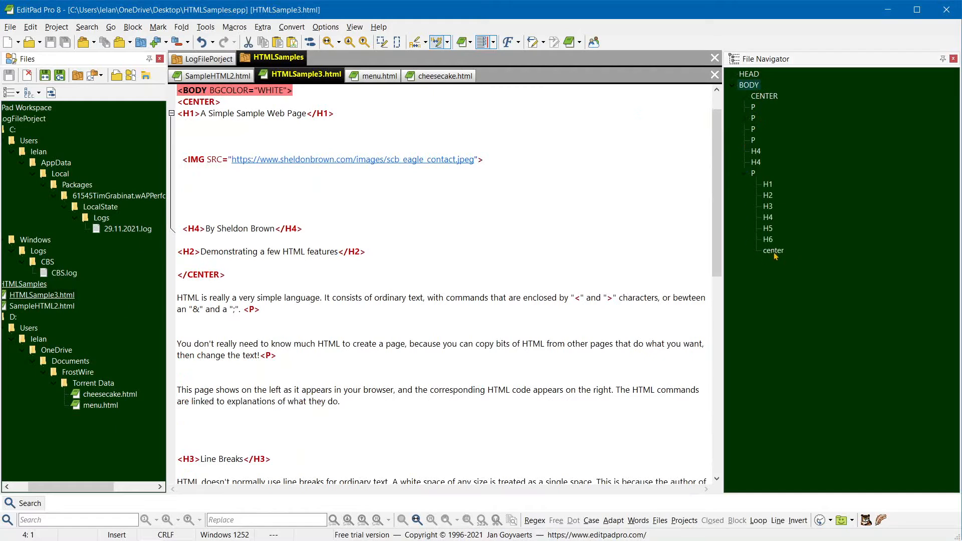
click(755, 151)
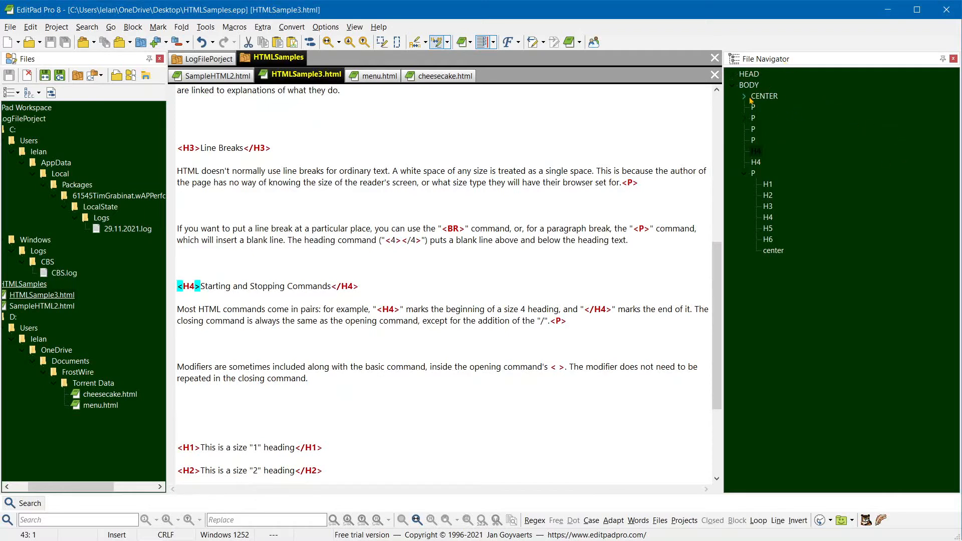
click(753, 118)
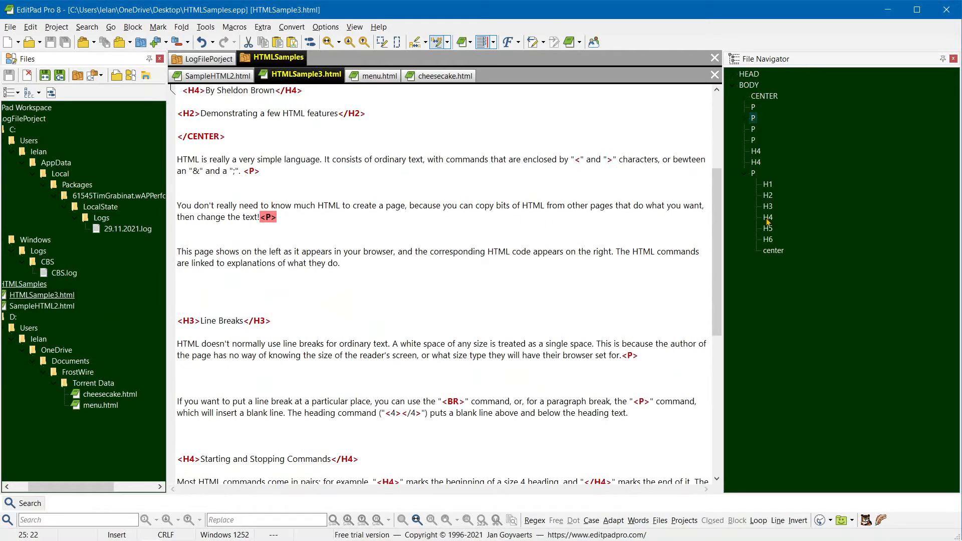
click(773, 251)
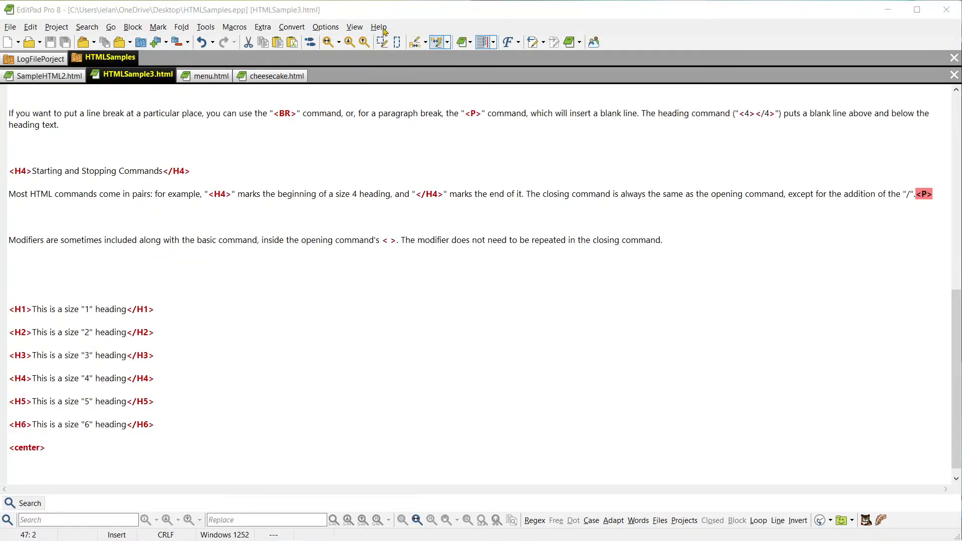
Step: Open the help contents full-screen and read the View Menu and File Navigator topics
click(379, 27)
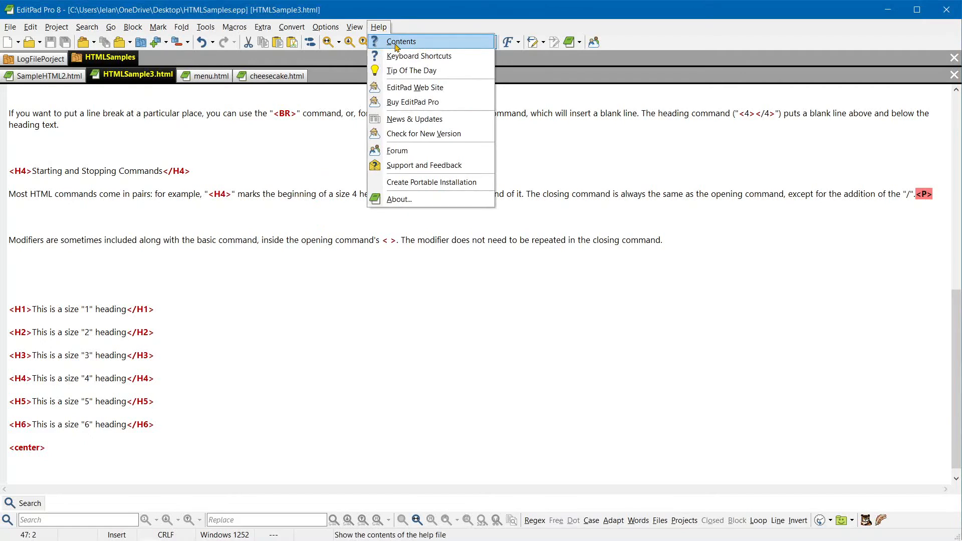
click(397, 42)
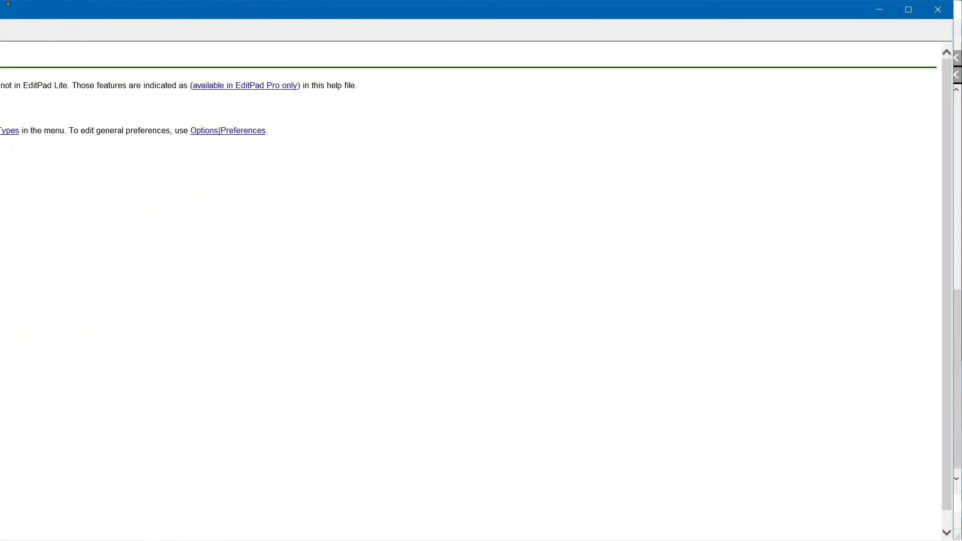
drag(0, 9, 502, 2)
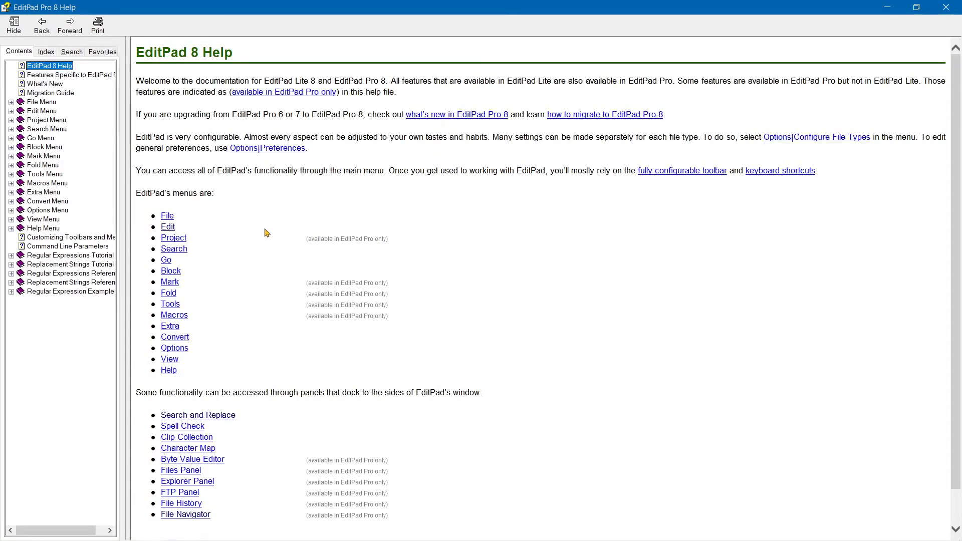
click(170, 359)
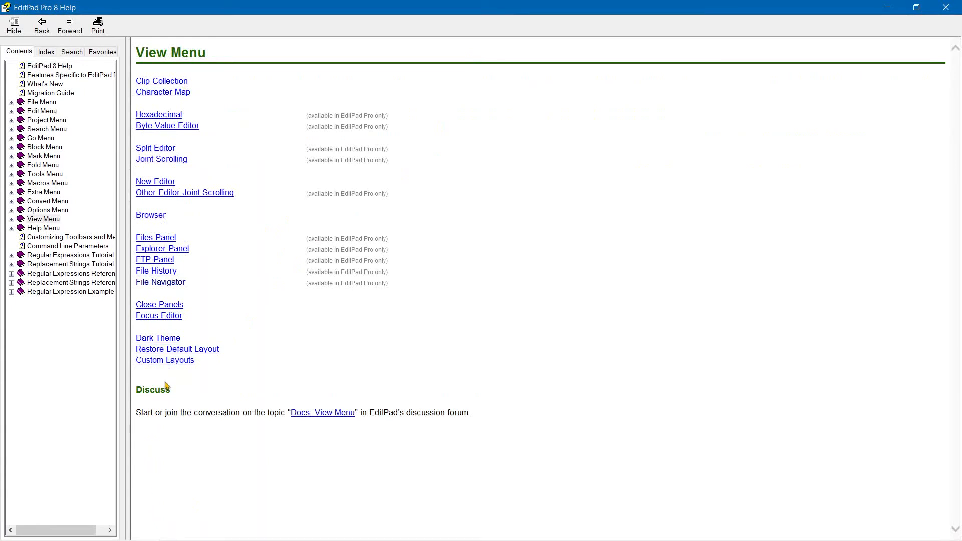
click(174, 283)
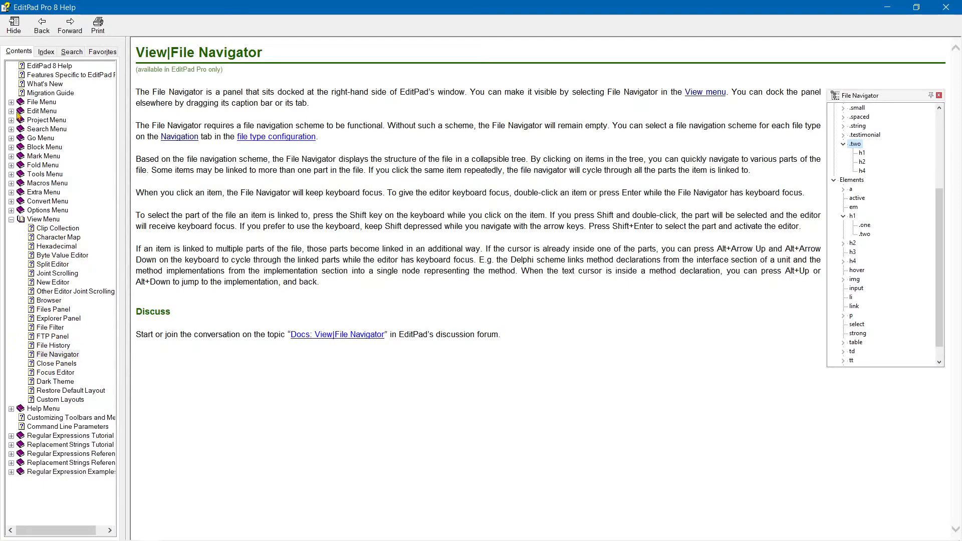
Step: Expand the File Menu topics and view the File|New and File|Favorites pages
click(11, 102)
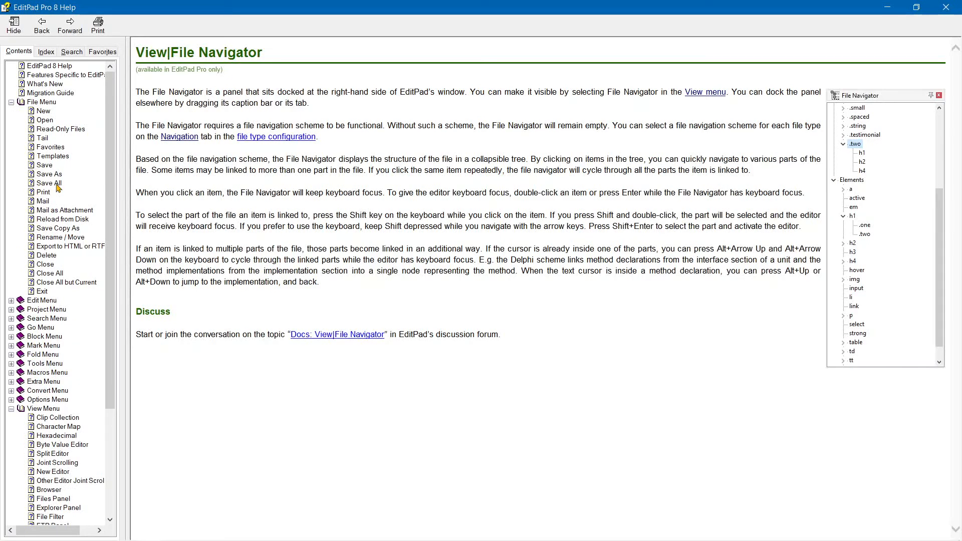
click(41, 111)
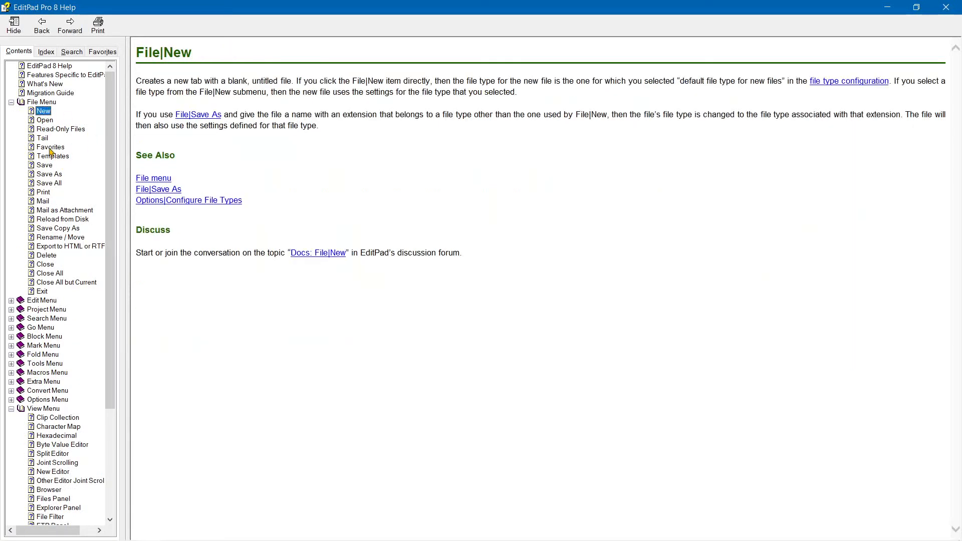
click(50, 147)
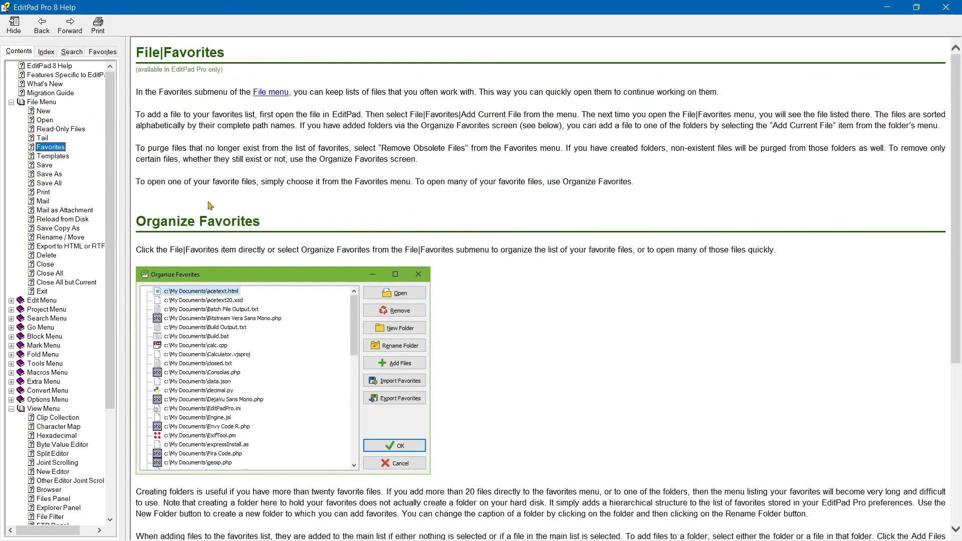